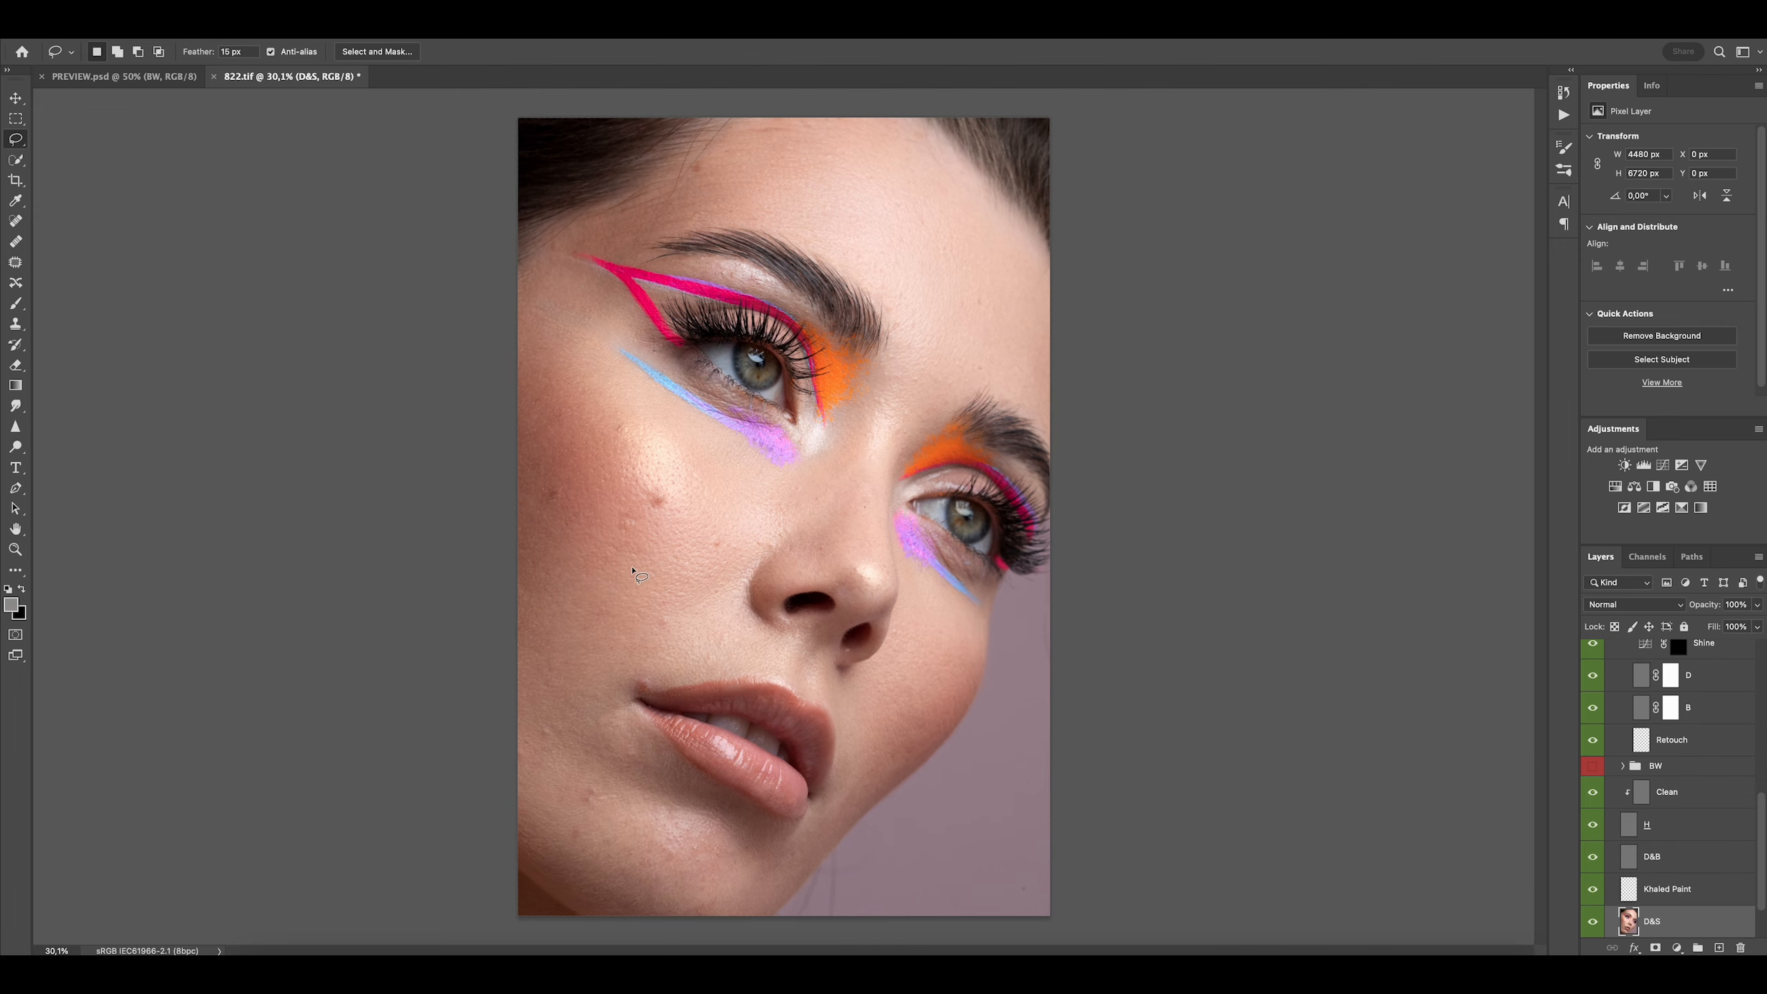
Lasso uneven skin areas on the cheek, mouth corner, chin and jaw with a 15 px feather and clear the selections
mouse_move(615, 488)
mouse_down()
mouse_move(538, 414)
mouse_move(532, 463)
mouse_up()
mouse_move(548, 395)
mouse_down()
mouse_move(598, 345)
mouse_move(528, 355)
mouse_up()
mouse_move(599, 632)
mouse_down()
mouse_move(726, 532)
mouse_move(579, 715)
mouse_up()
mouse_move(619, 782)
mouse_down()
mouse_move(504, 701)
mouse_move(512, 730)
mouse_up()
drag(856, 726, 875, 786)
drag(973, 637, 863, 720)
key(super+d)
drag(868, 496, 862, 511)
drag(912, 434, 949, 387)
drag(839, 490, 810, 539)
key(super+d)
Toggle the D&S layer's visibility to compare the whole portrait before and after
scroll(1004, 729, down, 4)
click(1591, 923)
click(1592, 923)
click(1591, 922)
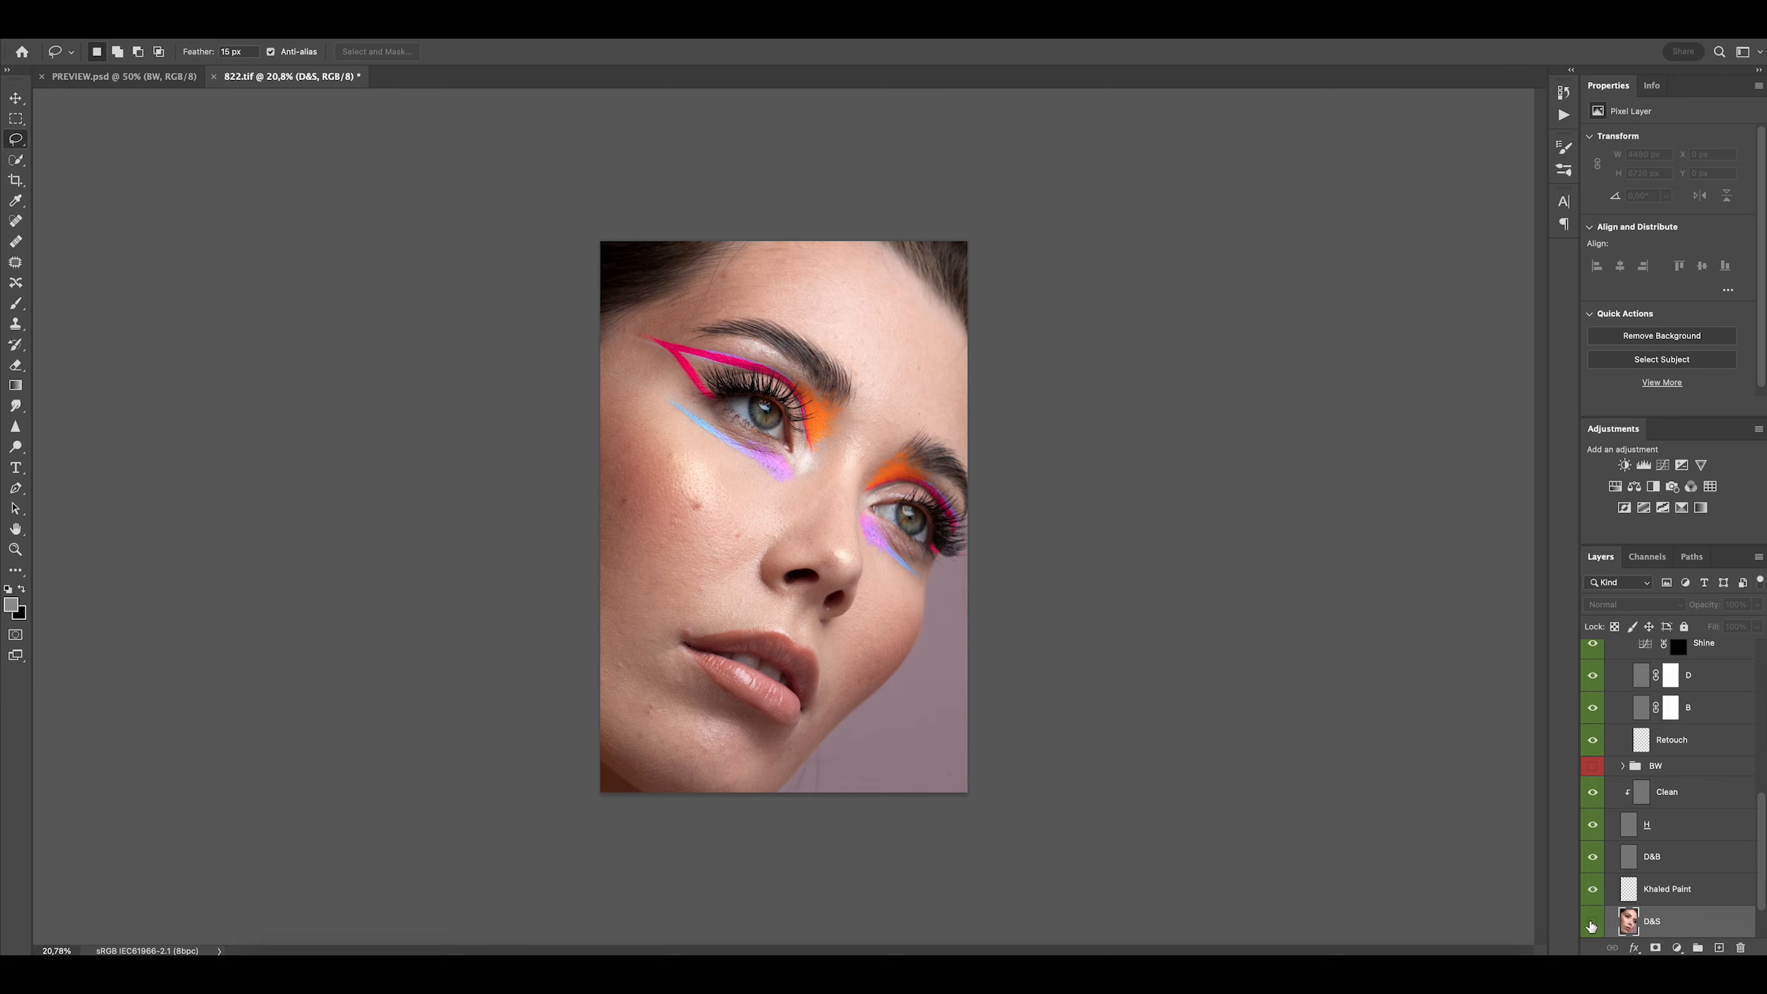
click(1591, 923)
click(1592, 926)
click(1592, 926)
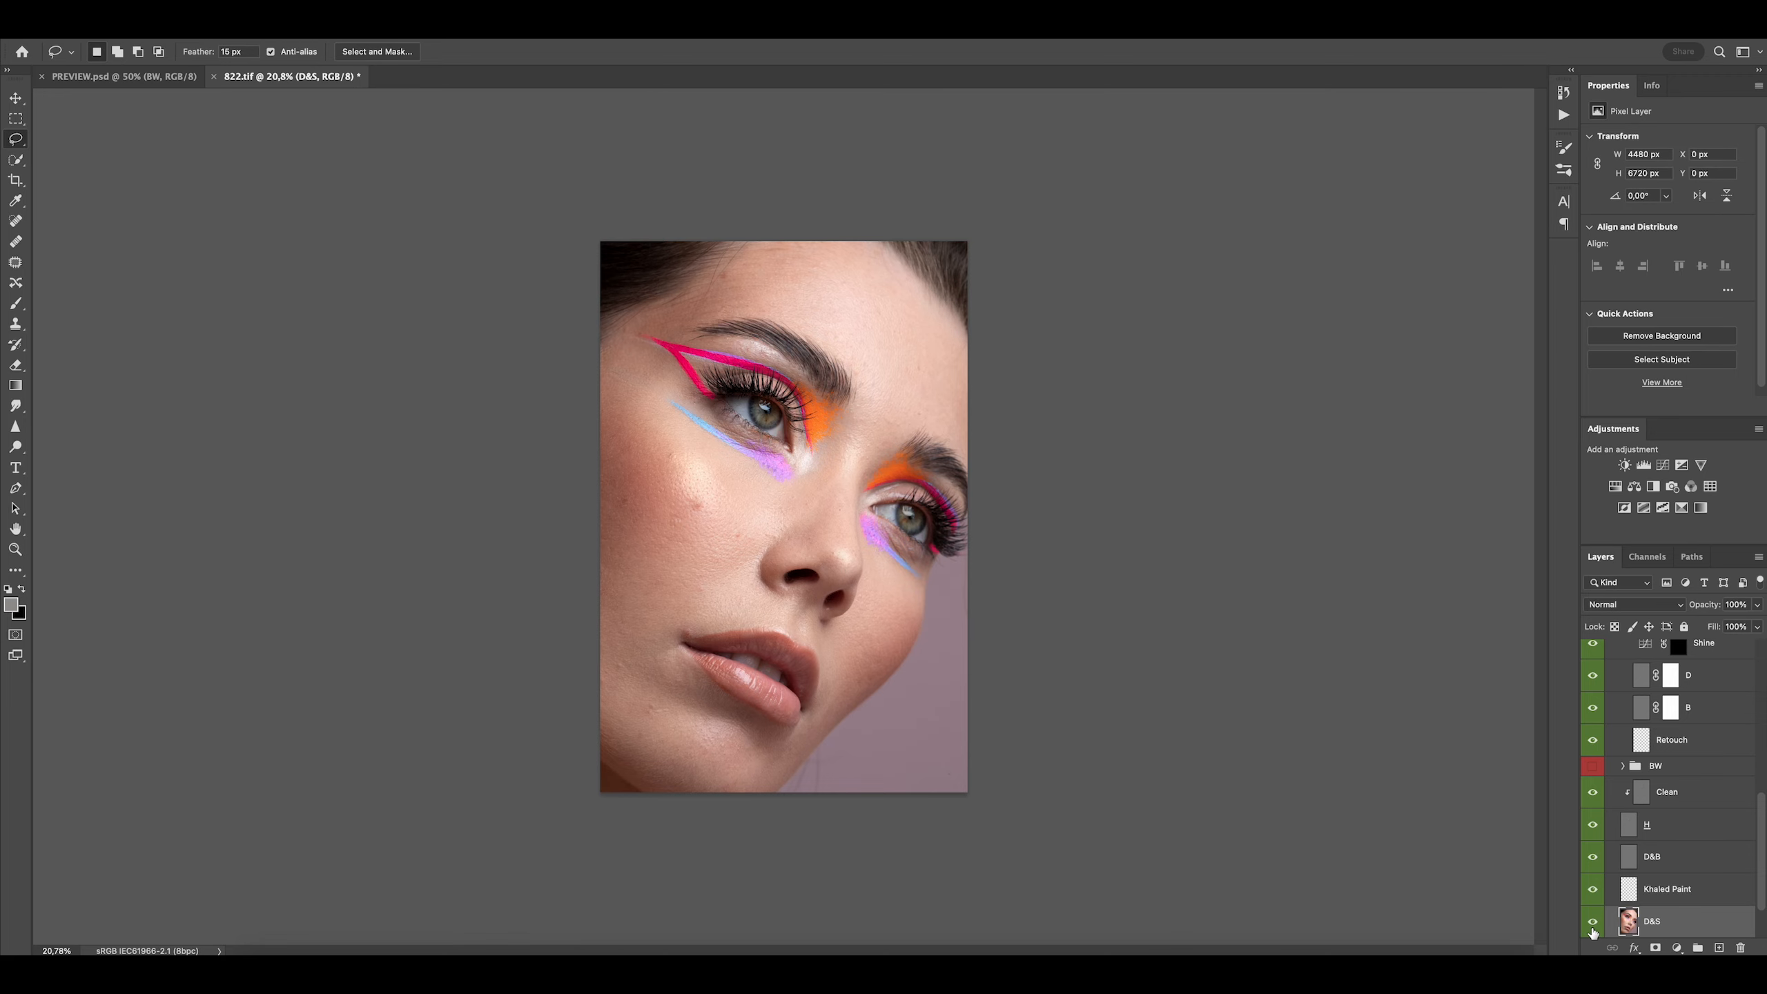
On the Clean layer, heal the stray hairs crossing the forehead using the Spot Healing Brush with Sample All Layers off
click(1678, 804)
scroll(805, 276, up, 8)
key(j)
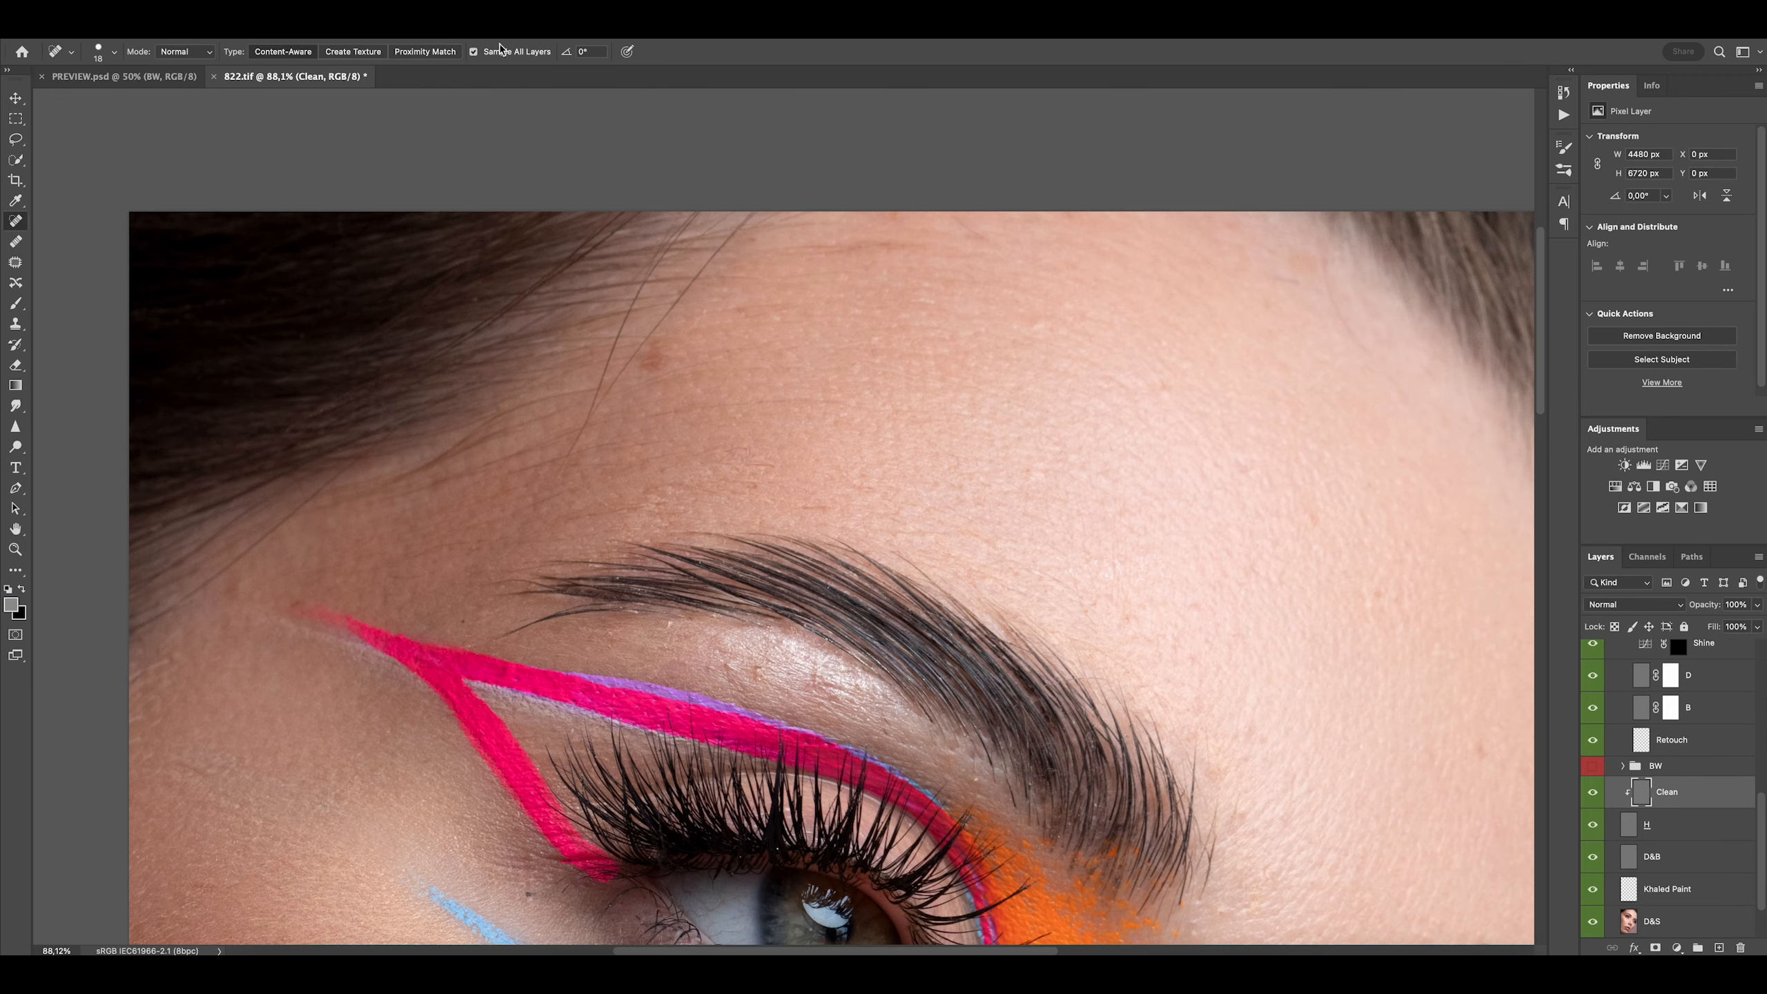
drag(571, 456, 637, 347)
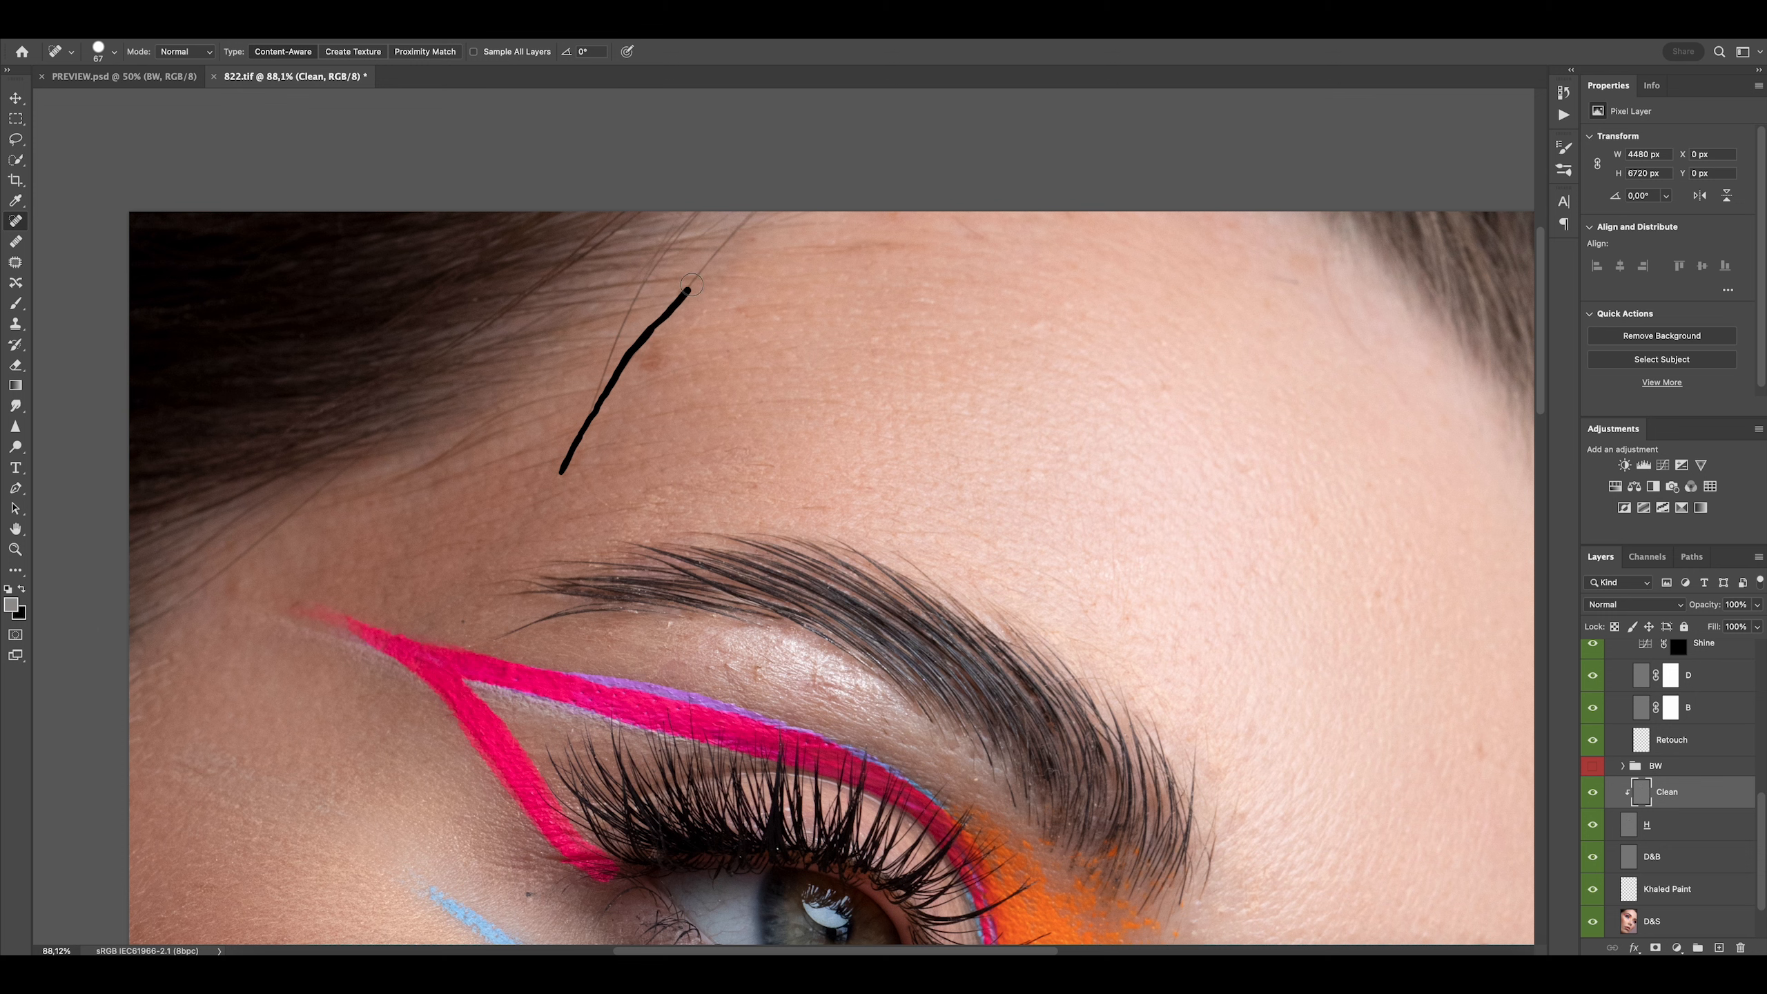
drag(687, 286, 758, 212)
mouse_move(661, 331)
mouse_down()
mouse_move(612, 384)
mouse_move(633, 305)
mouse_move(692, 217)
mouse_up()
drag(695, 403, 657, 402)
Set the Clone Stamp to sample the Current Layer and clean the marks on the upper forehead near the hairline
key(s)
drag(725, 375, 734, 375)
click(685, 52)
click(672, 39)
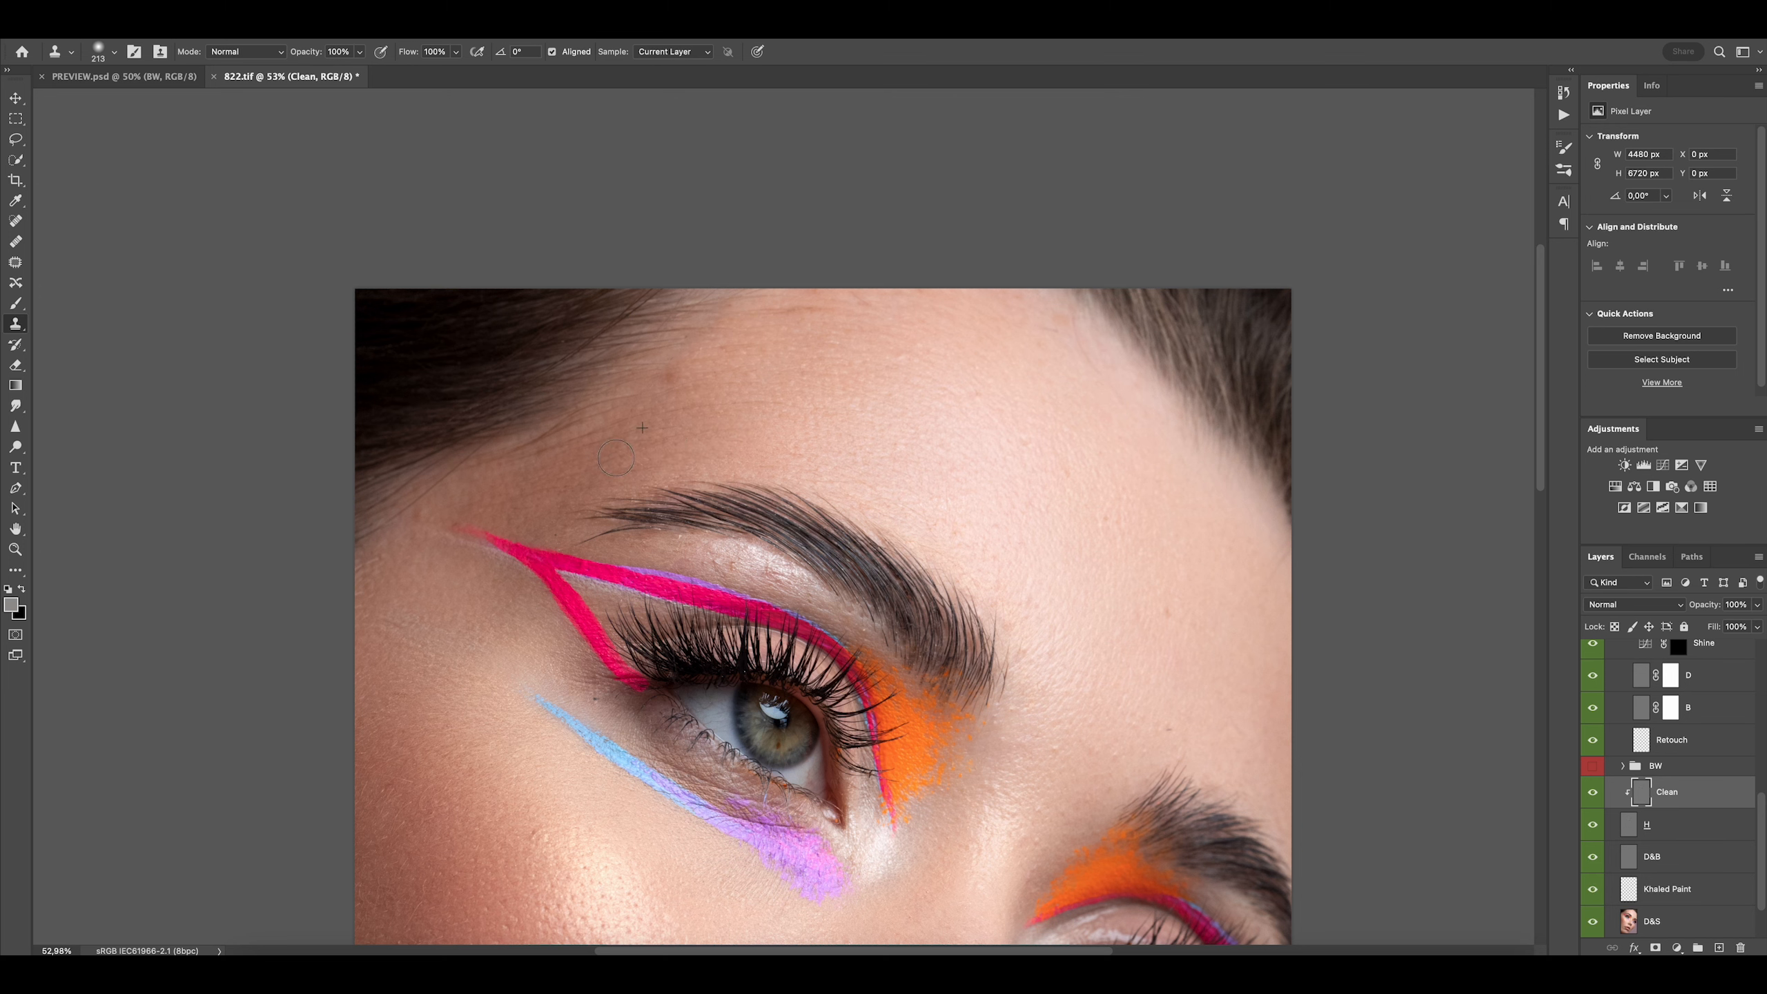
drag(730, 387, 718, 393)
drag(777, 340, 735, 340)
drag(739, 341, 657, 360)
mouse_move(831, 433)
mouse_down()
mouse_move(761, 407)
mouse_move(824, 448)
mouse_up()
mouse_move(824, 448)
mouse_down()
mouse_move(807, 449)
mouse_move(821, 401)
mouse_up()
Show the BW group and clone clean skin over uneven texture in the middle of the forehead
click(1592, 765)
drag(804, 423, 799, 423)
drag(773, 463, 760, 463)
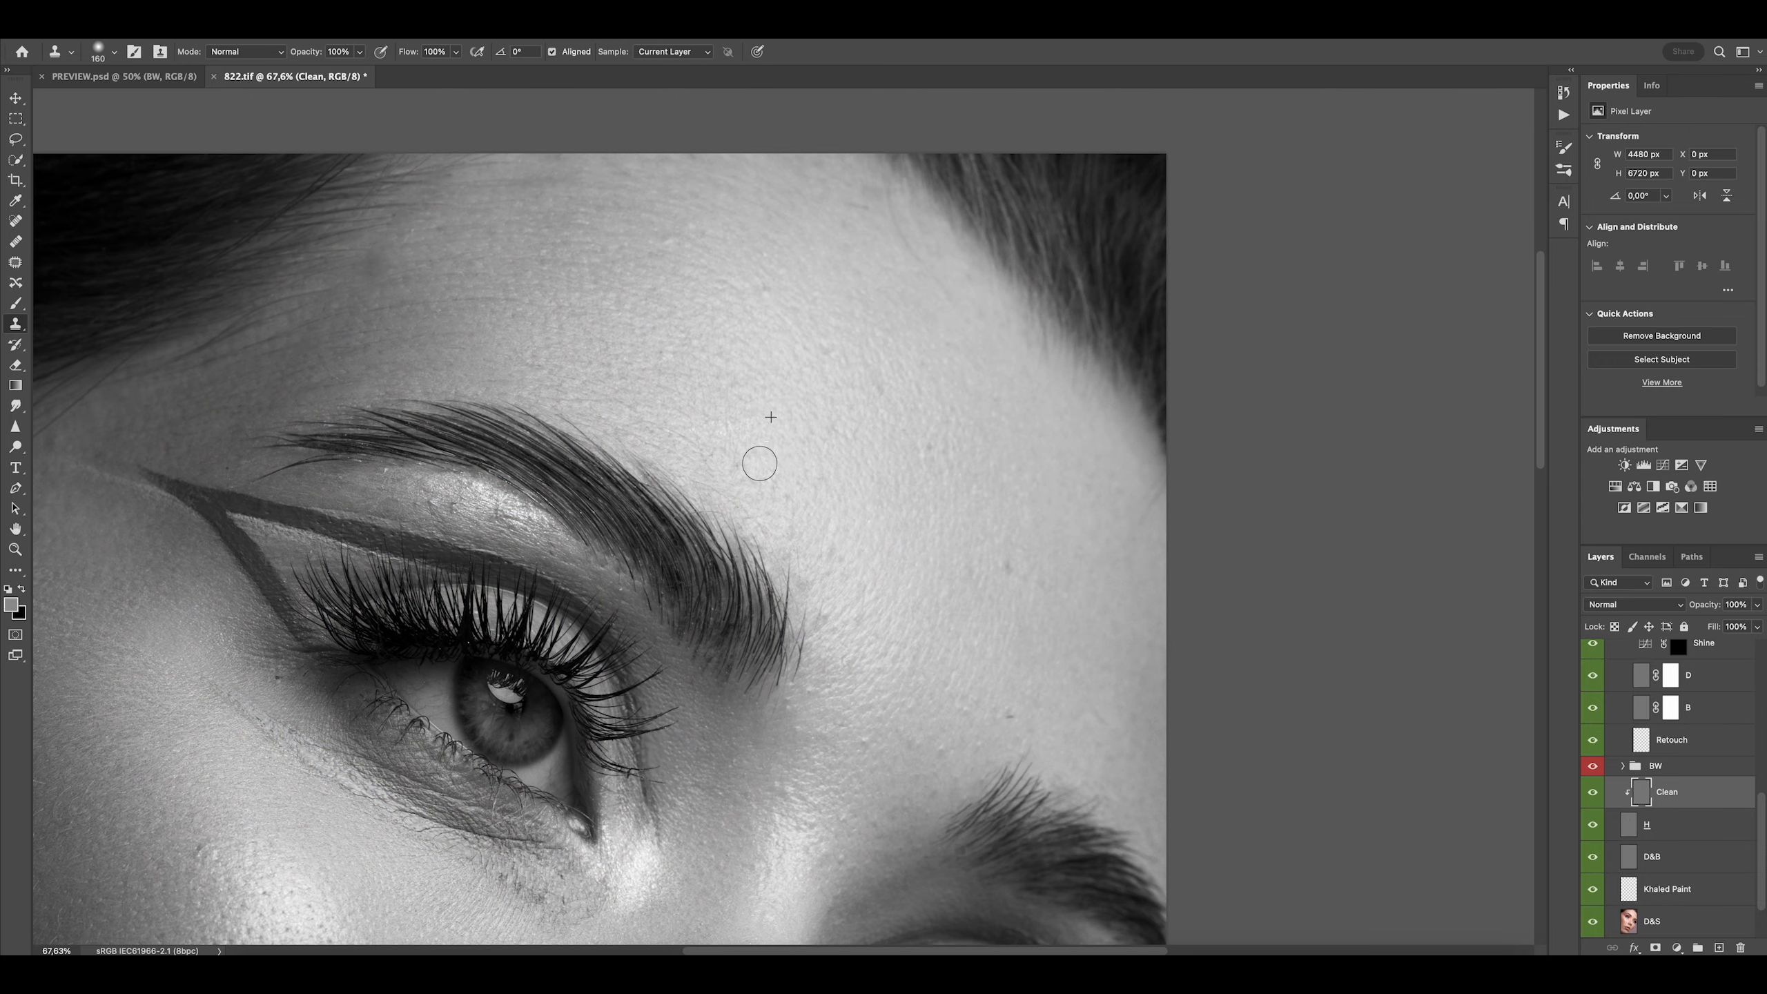
alt+click(890, 453)
click(927, 445)
drag(843, 417, 811, 416)
drag(848, 411, 866, 410)
alt+click(836, 402)
click(838, 374)
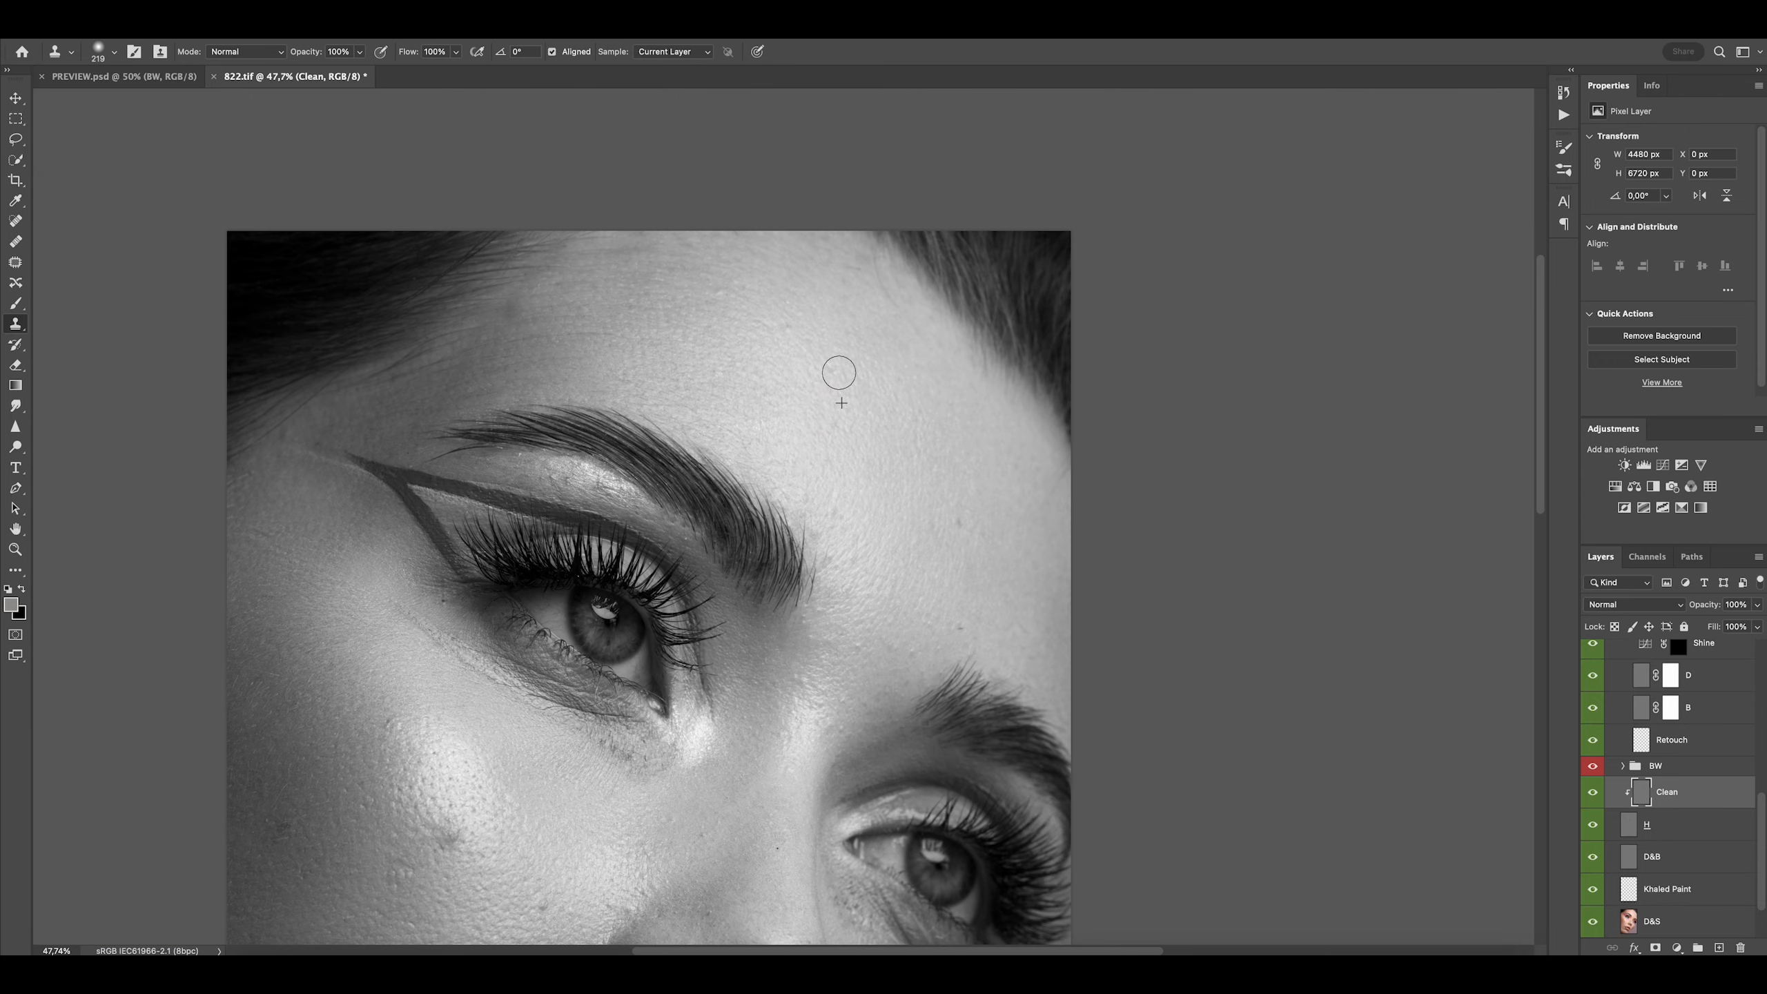
Clone out the small spots between the eyebrows and just above them
alt+click(834, 479)
click(833, 508)
alt+click(845, 524)
click(831, 558)
Clone out the spot on the forehead just above the far eyebrow and reduce the brush size for finer work
scroll(772, 390, up, 2)
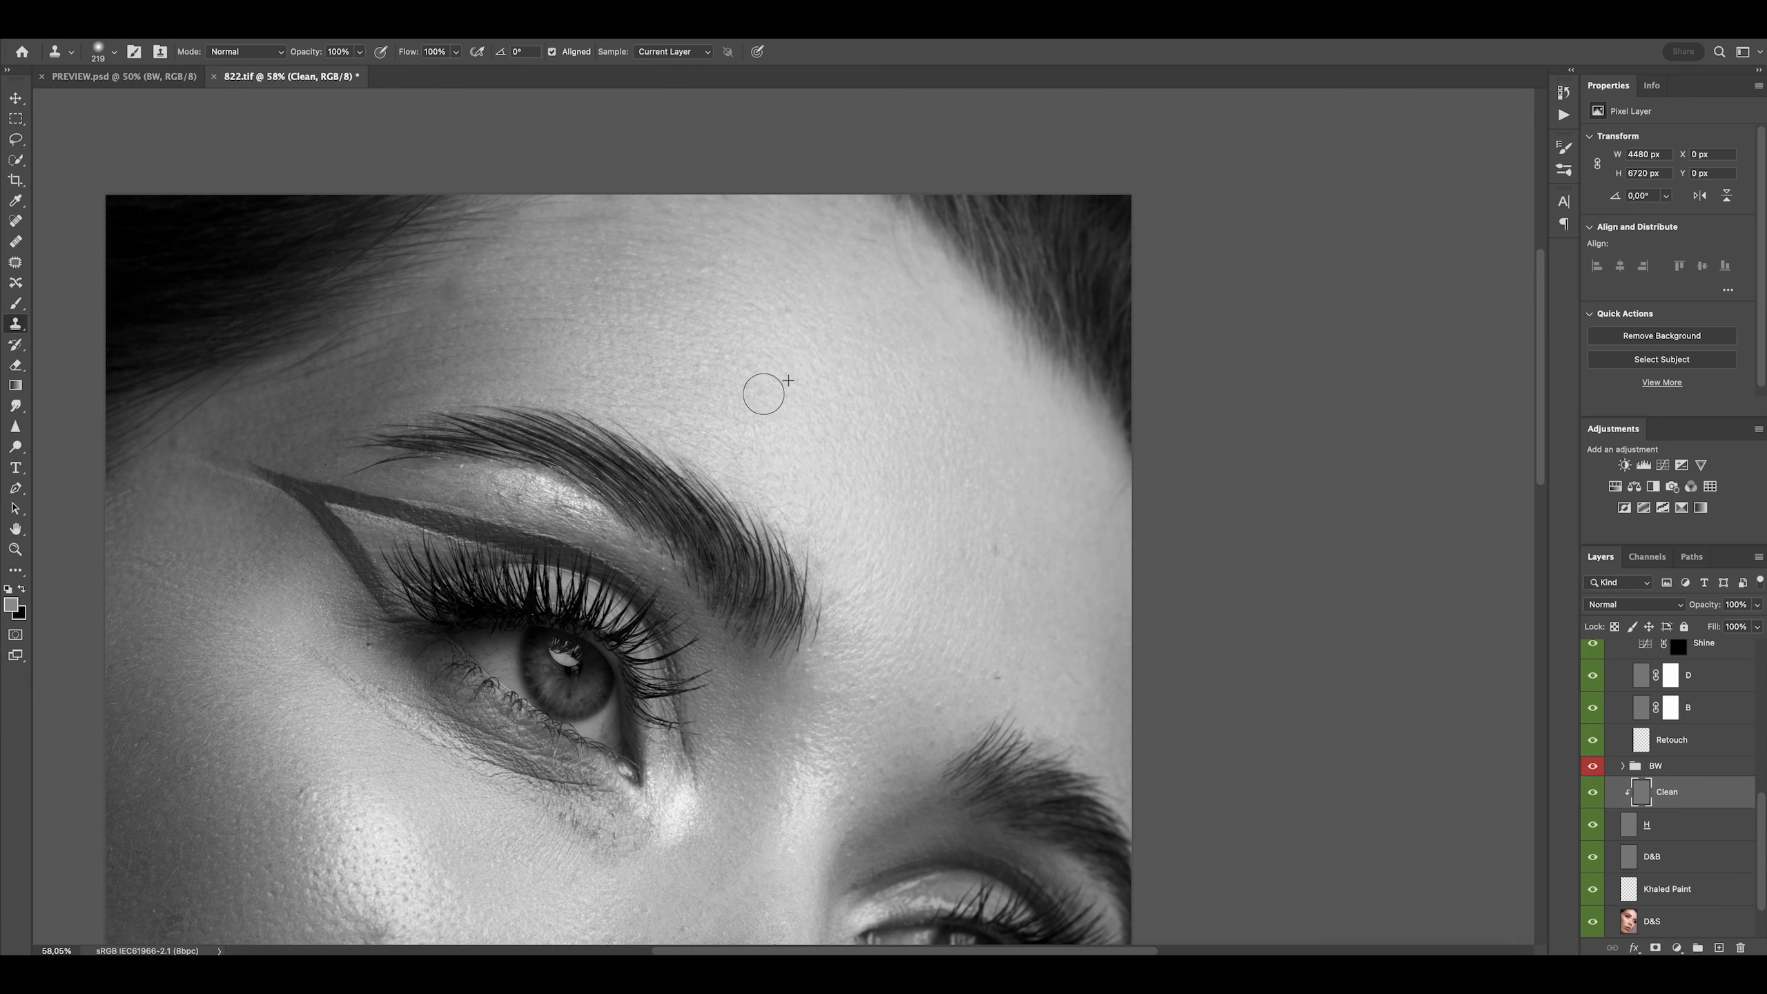
scroll(758, 411, up, 1)
scroll(794, 338, up, 2)
scroll(779, 346, left, 1)
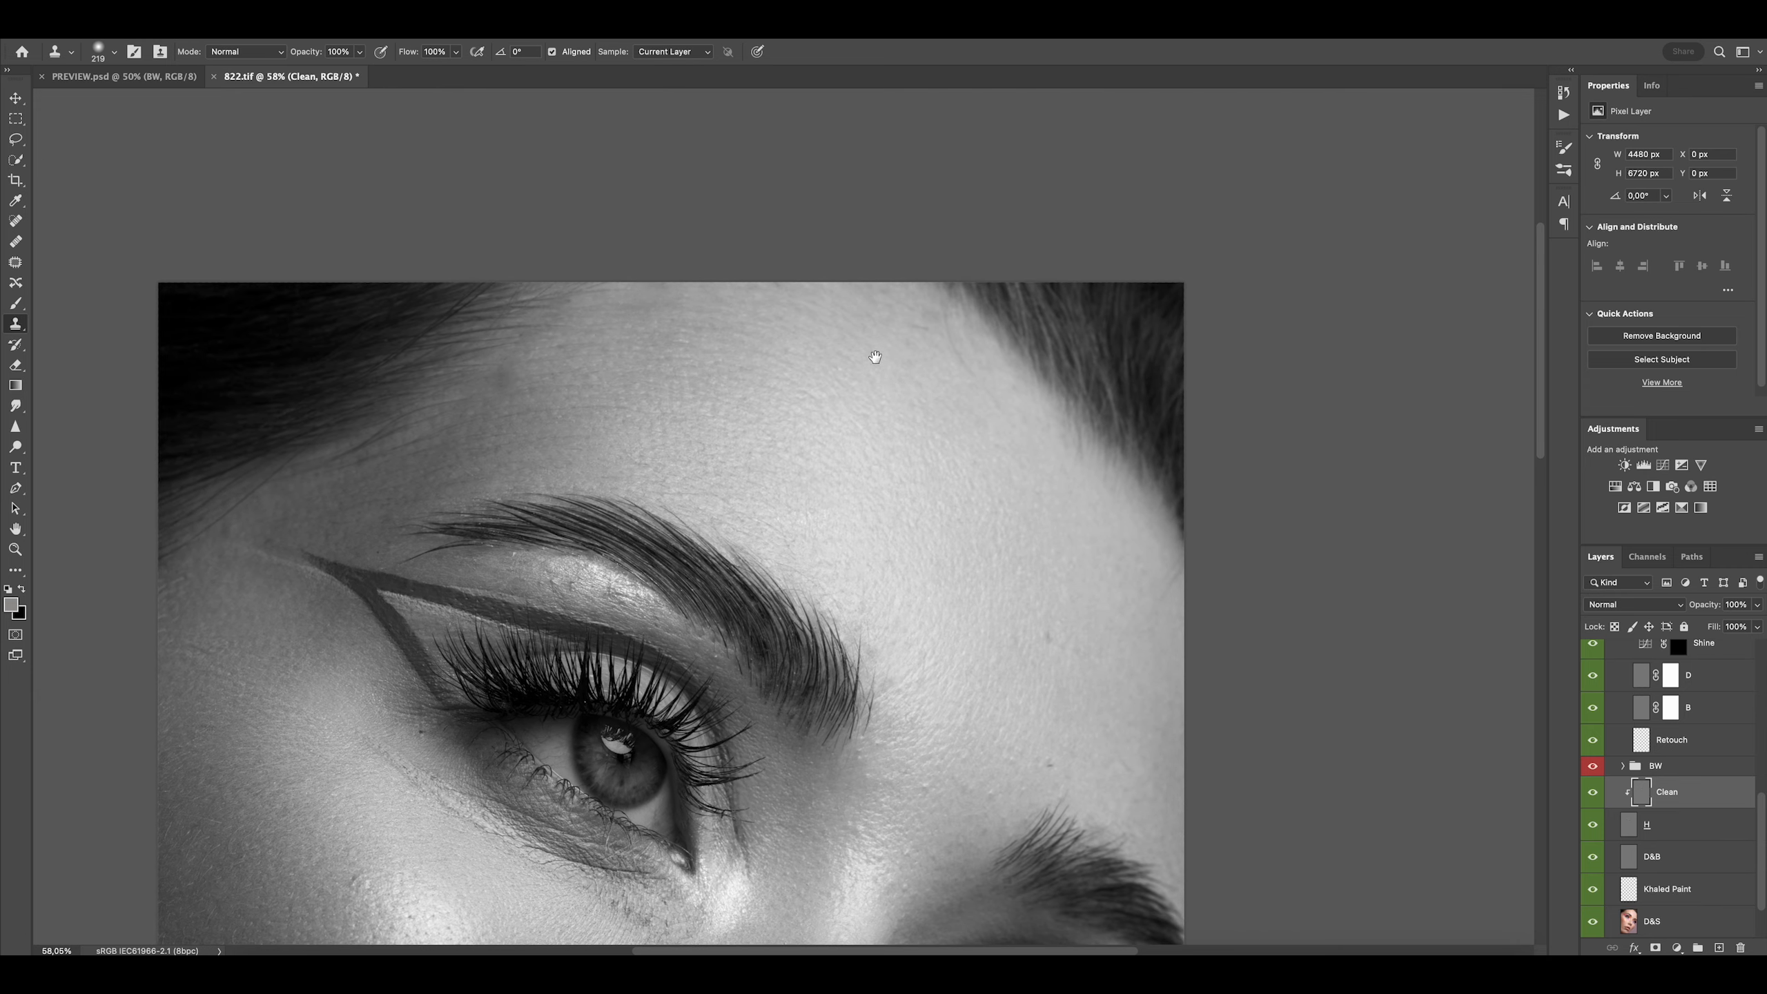
scroll(880, 344, down, 1)
scroll(880, 345, right, 1)
scroll(904, 452, down, 4)
scroll(904, 452, right, 2)
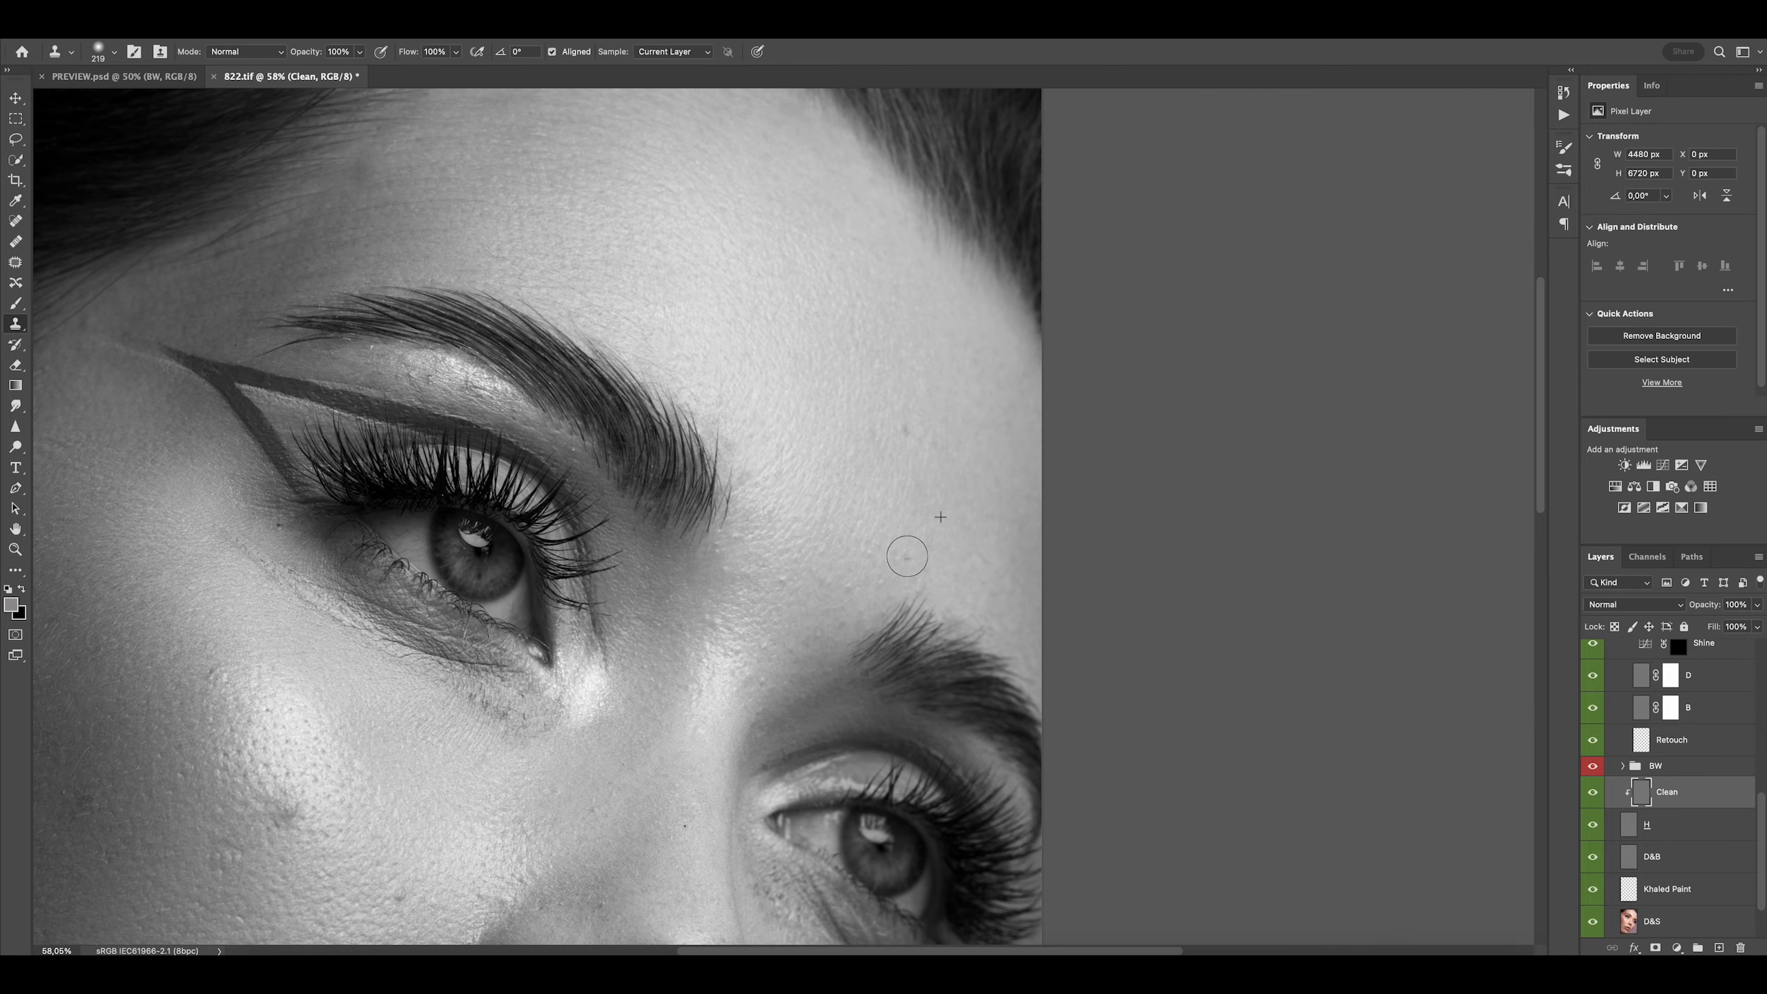
click(906, 555)
scroll(867, 562, up, 5)
drag(935, 529, 877, 532)
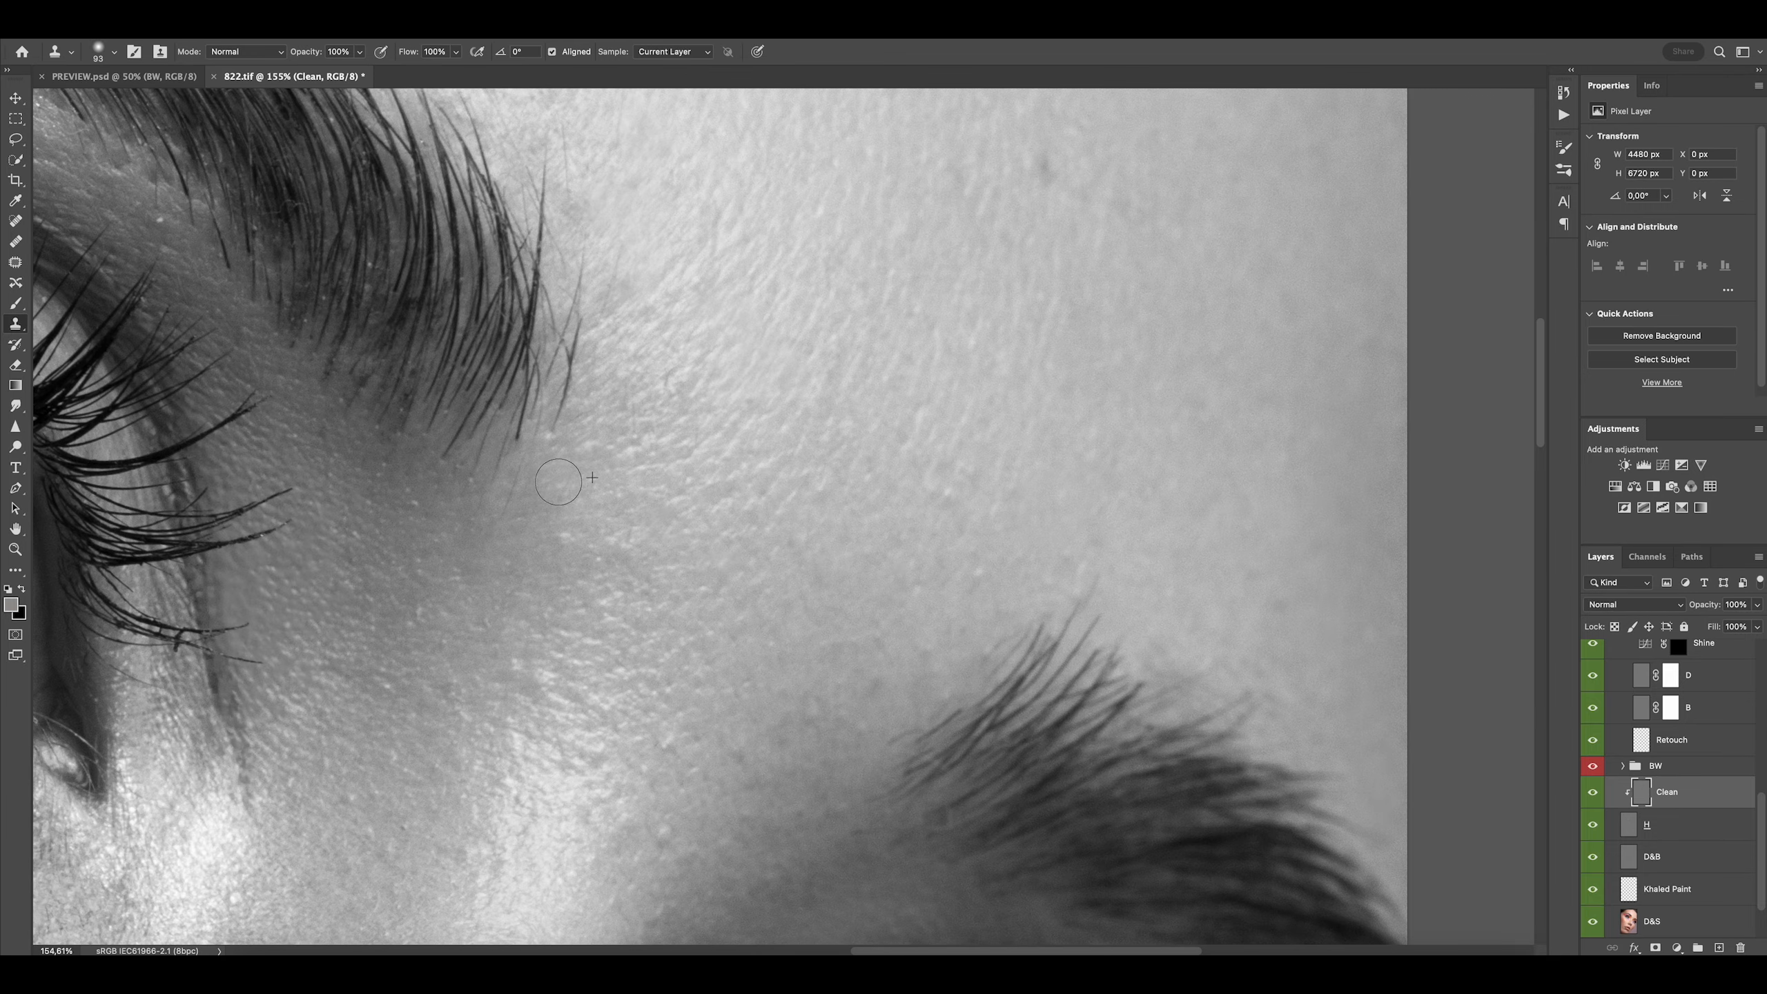
Clean the skin texture around the inner end of the far eyebrow with the Clone Stamp
scroll(550, 515, down, 3)
scroll(737, 627, down, 2)
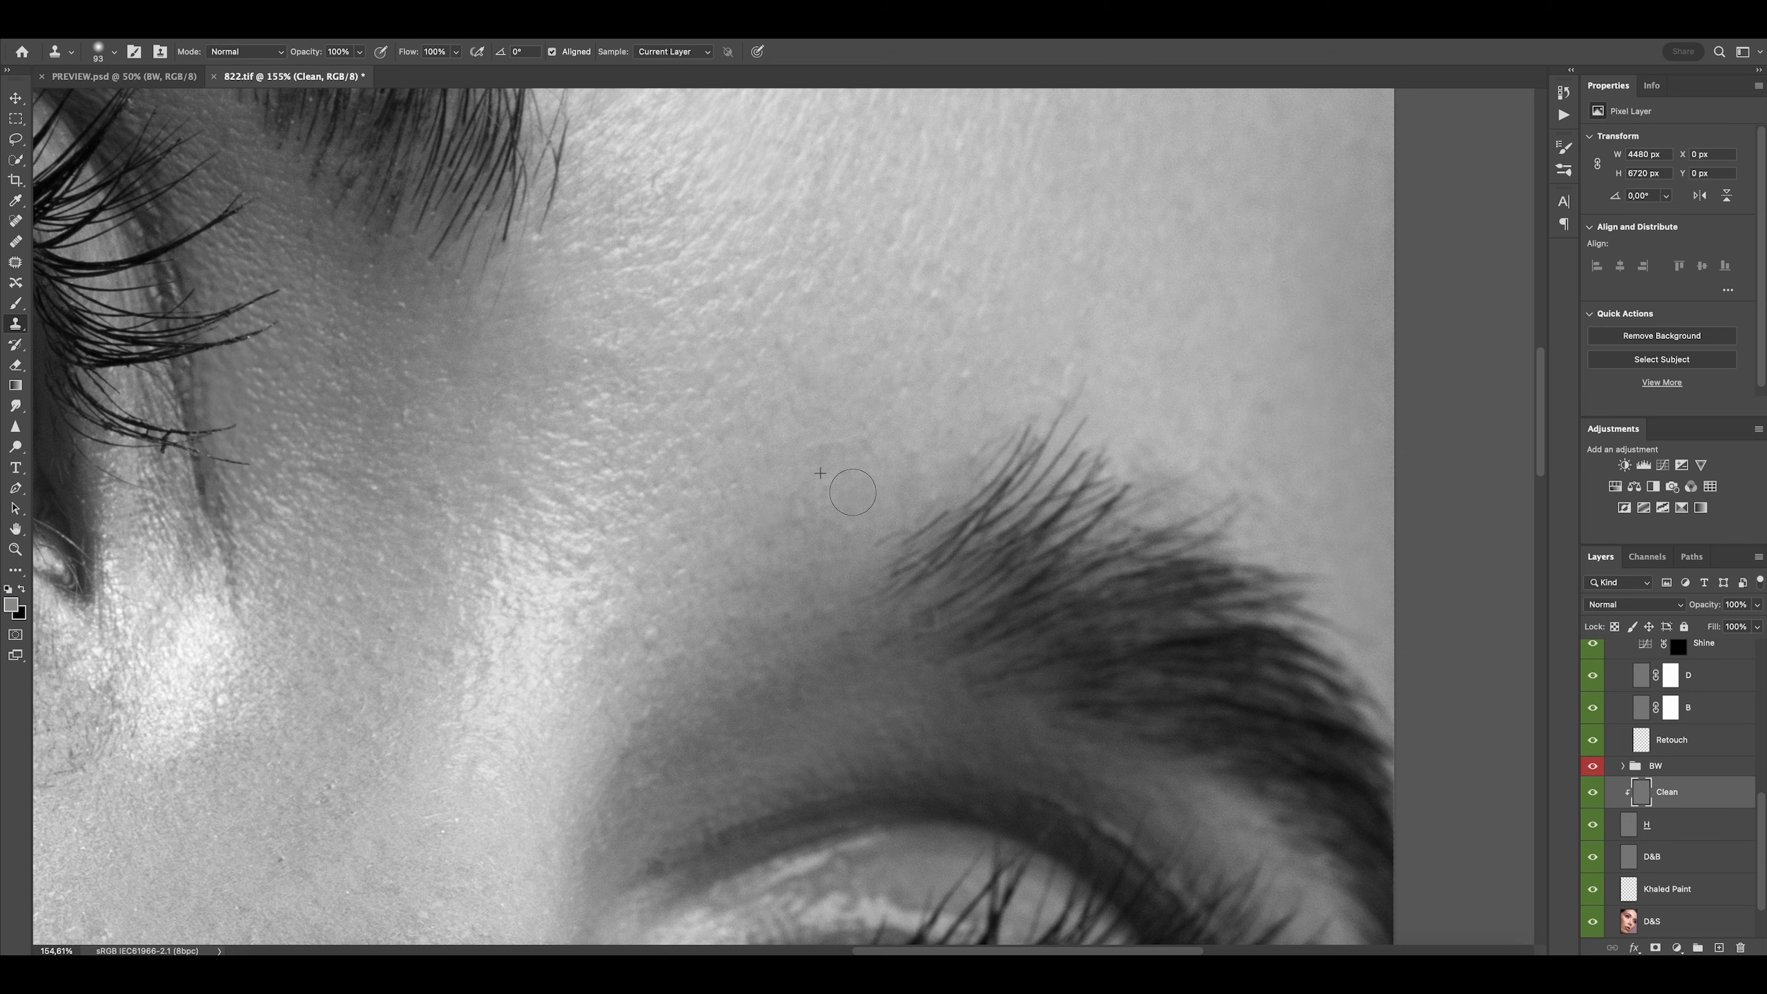
scroll(768, 577, down, 3)
drag(807, 503, 822, 502)
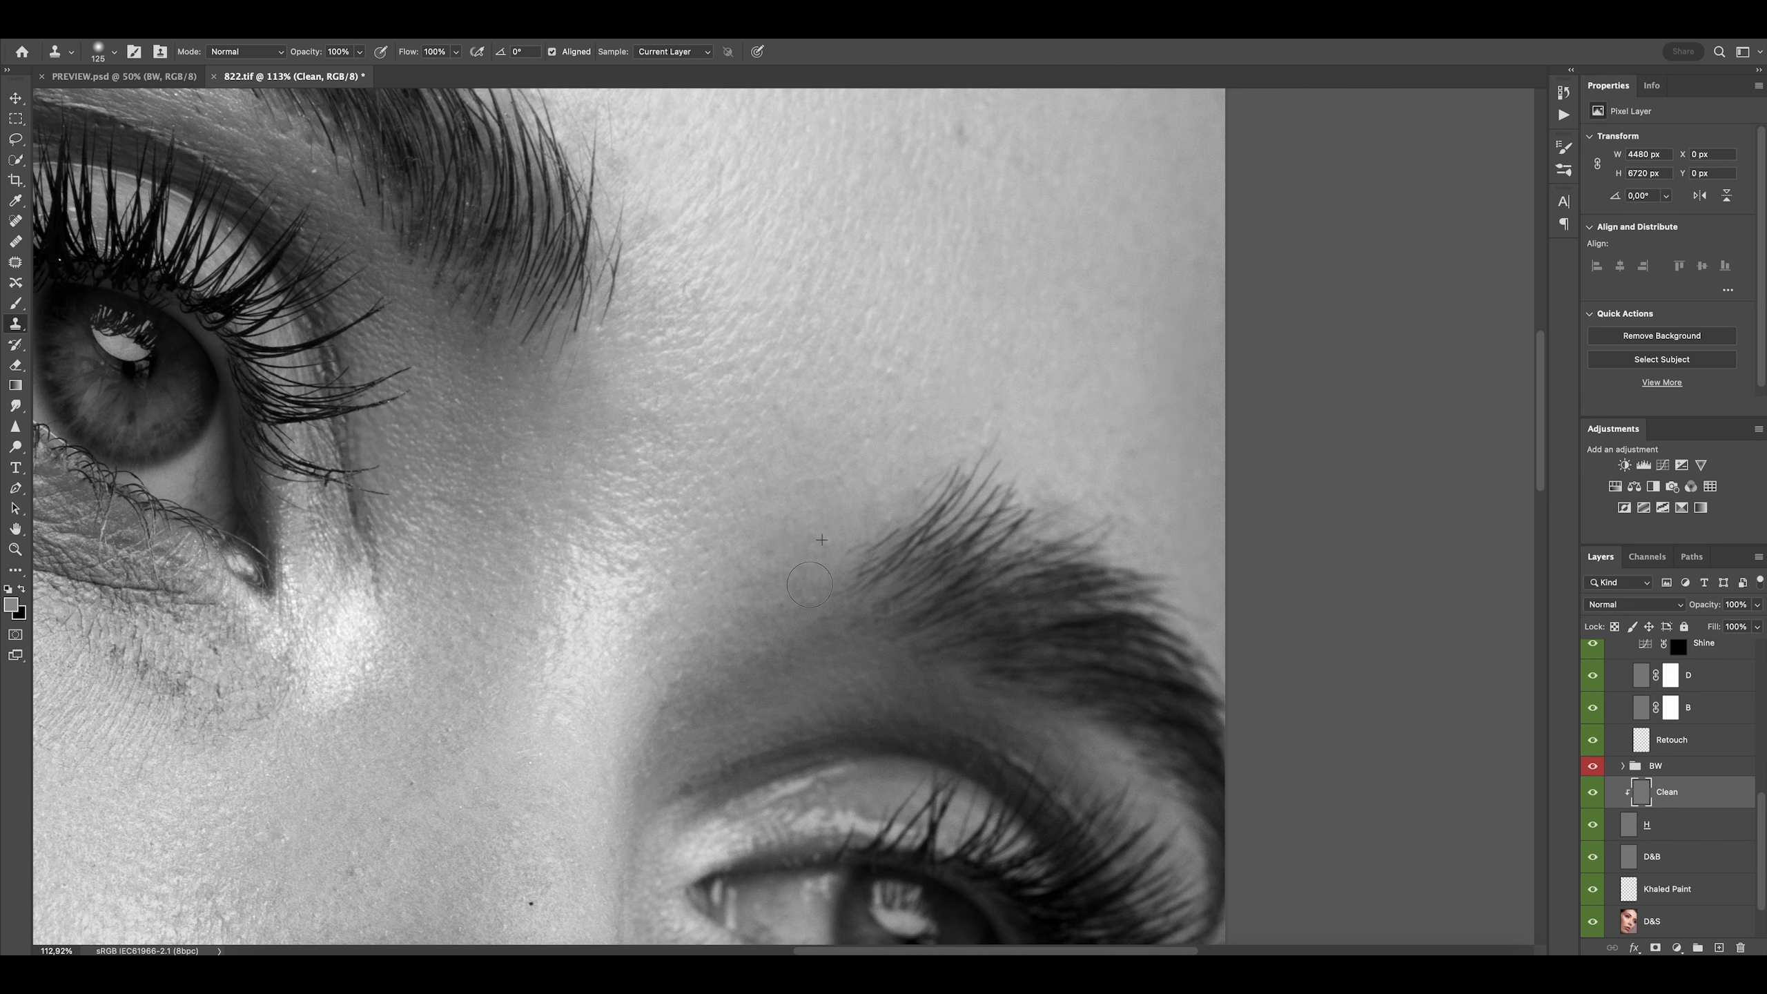
scroll(696, 694, down, 3)
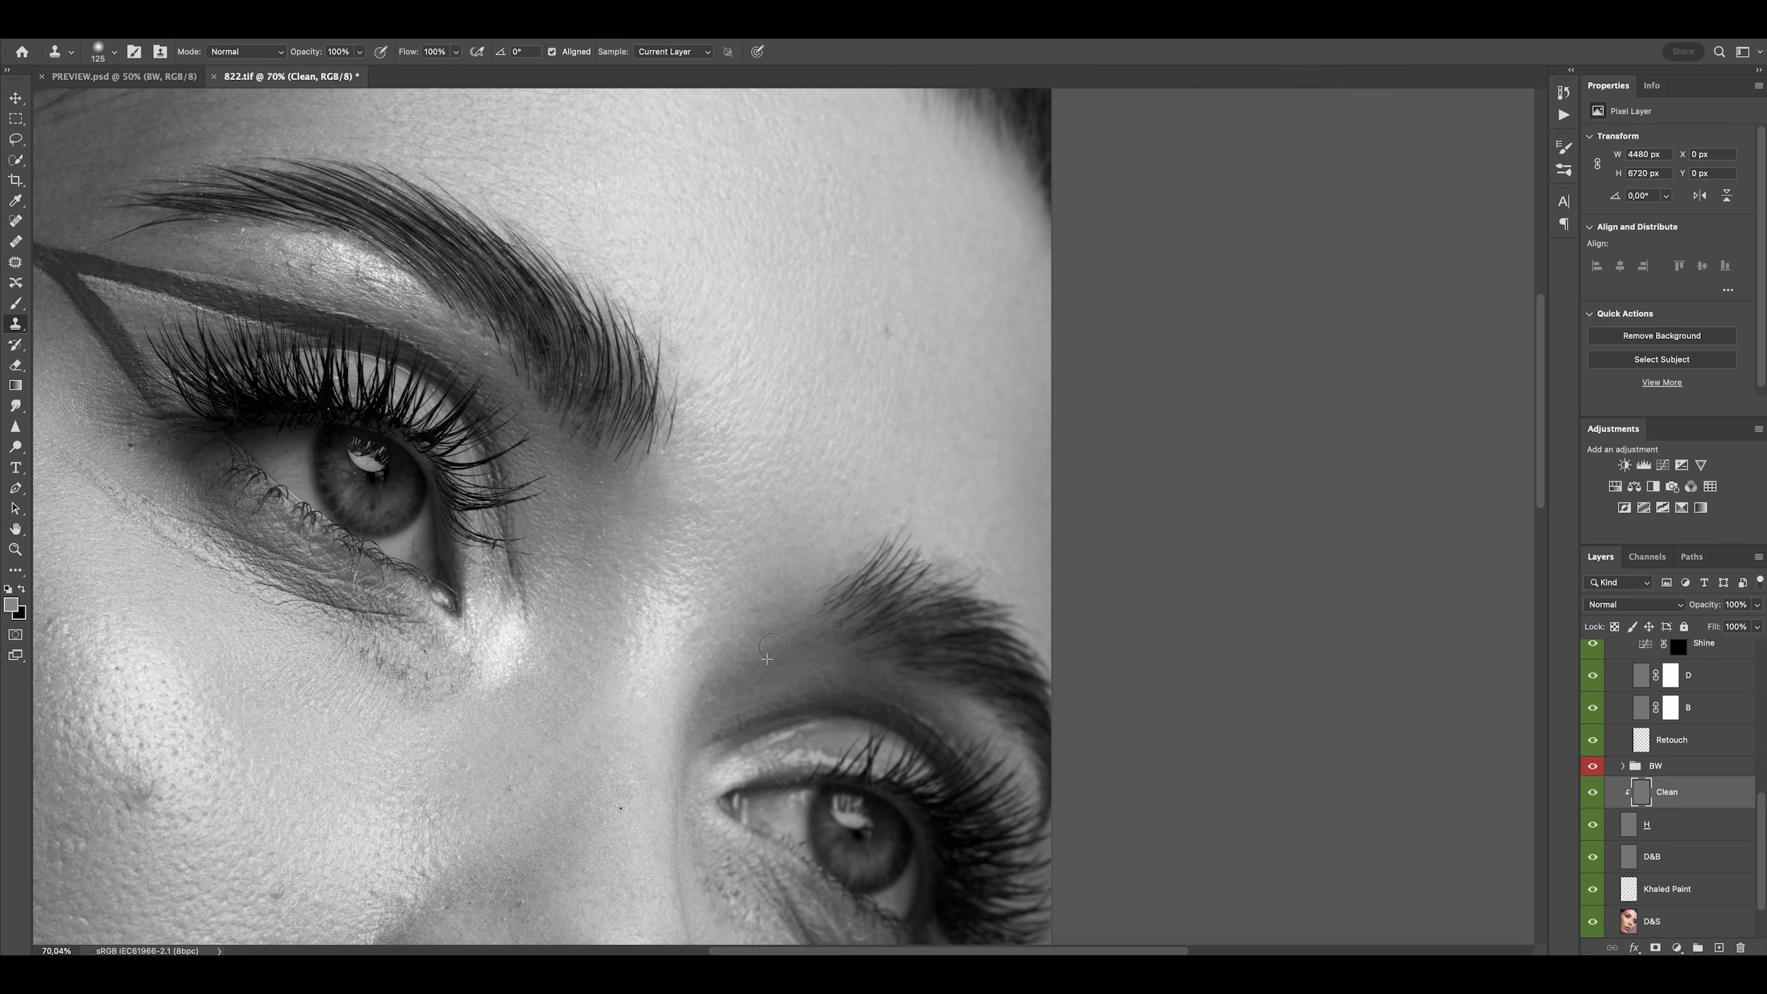
Clone out the dark speck and small marks along the upper nose bridge
drag(775, 501, 797, 501)
alt+click(687, 570)
click(685, 601)
drag(646, 597, 636, 623)
alt+click(620, 628)
click(630, 663)
Clone clean skin over the remaining mark on the forehead above the far eyebrow with a larger brush
drag(769, 445, 697, 467)
alt+click(788, 403)
click(818, 351)
scroll(808, 382, down, 2)
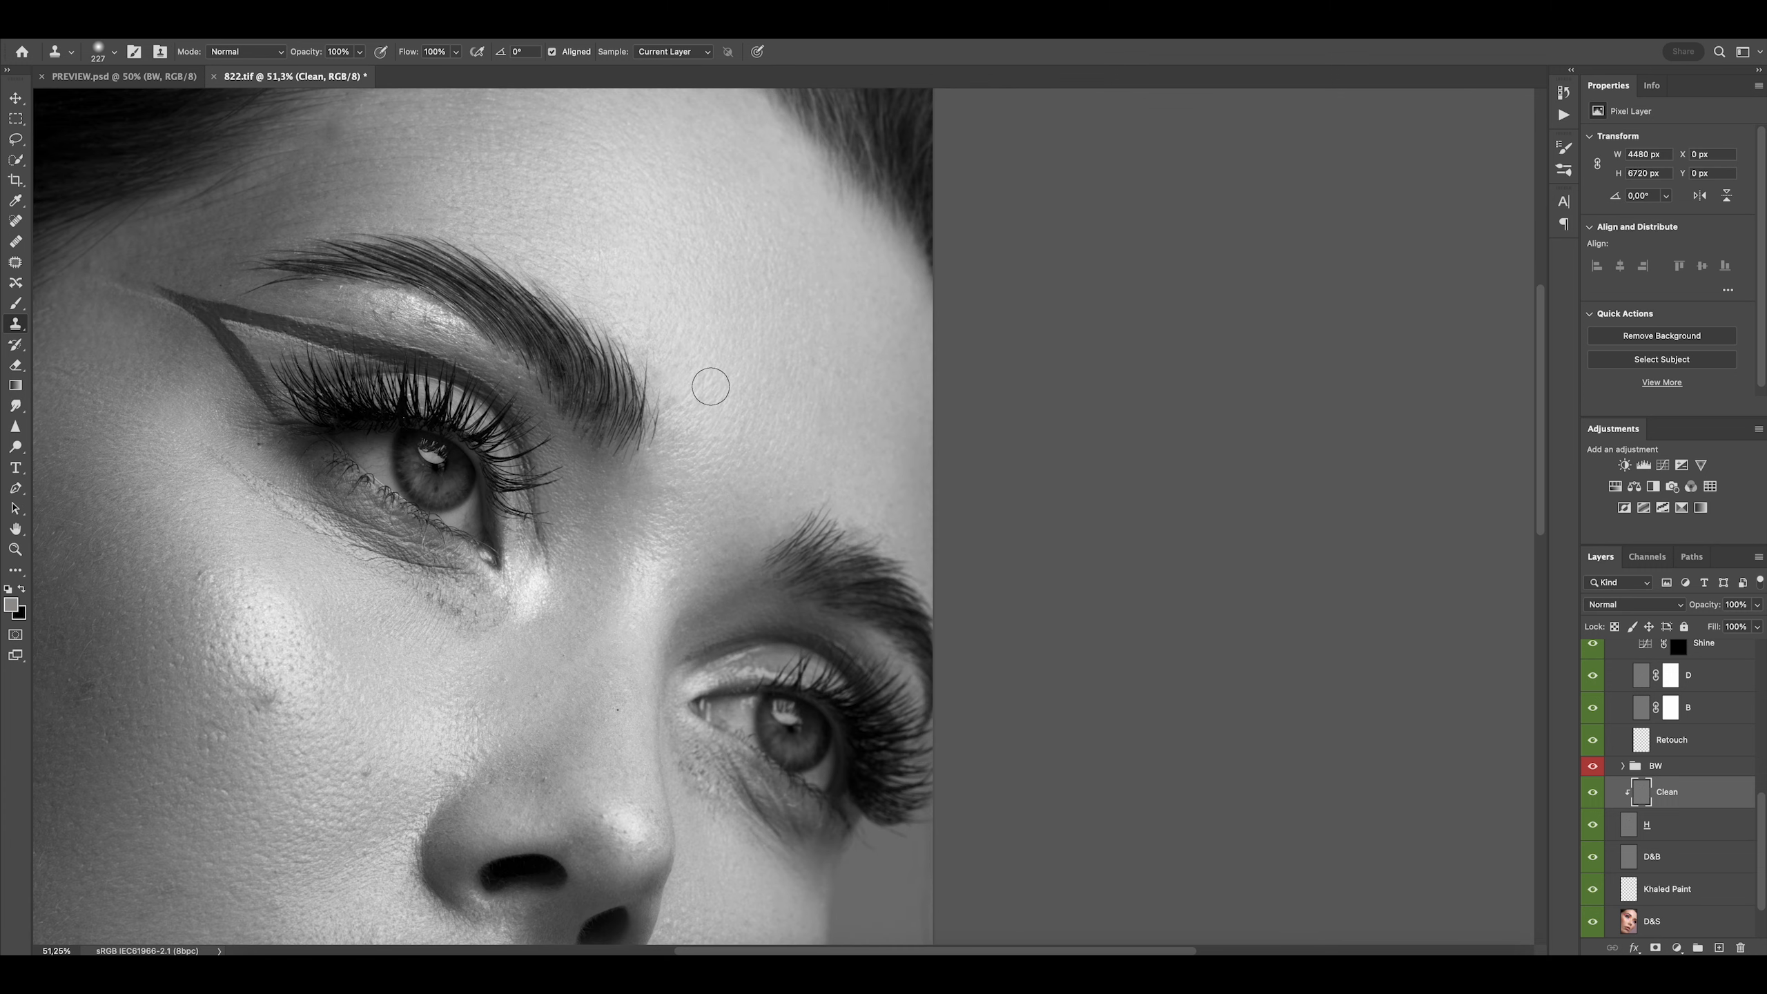
drag(773, 404, 783, 404)
Clone smoother texture over the skin along the nose bridge between the eyes
scroll(894, 410, down, 2)
scroll(690, 610, up, 3)
drag(739, 584, 706, 585)
scroll(689, 609, up, 2)
alt+click(694, 530)
click(692, 590)
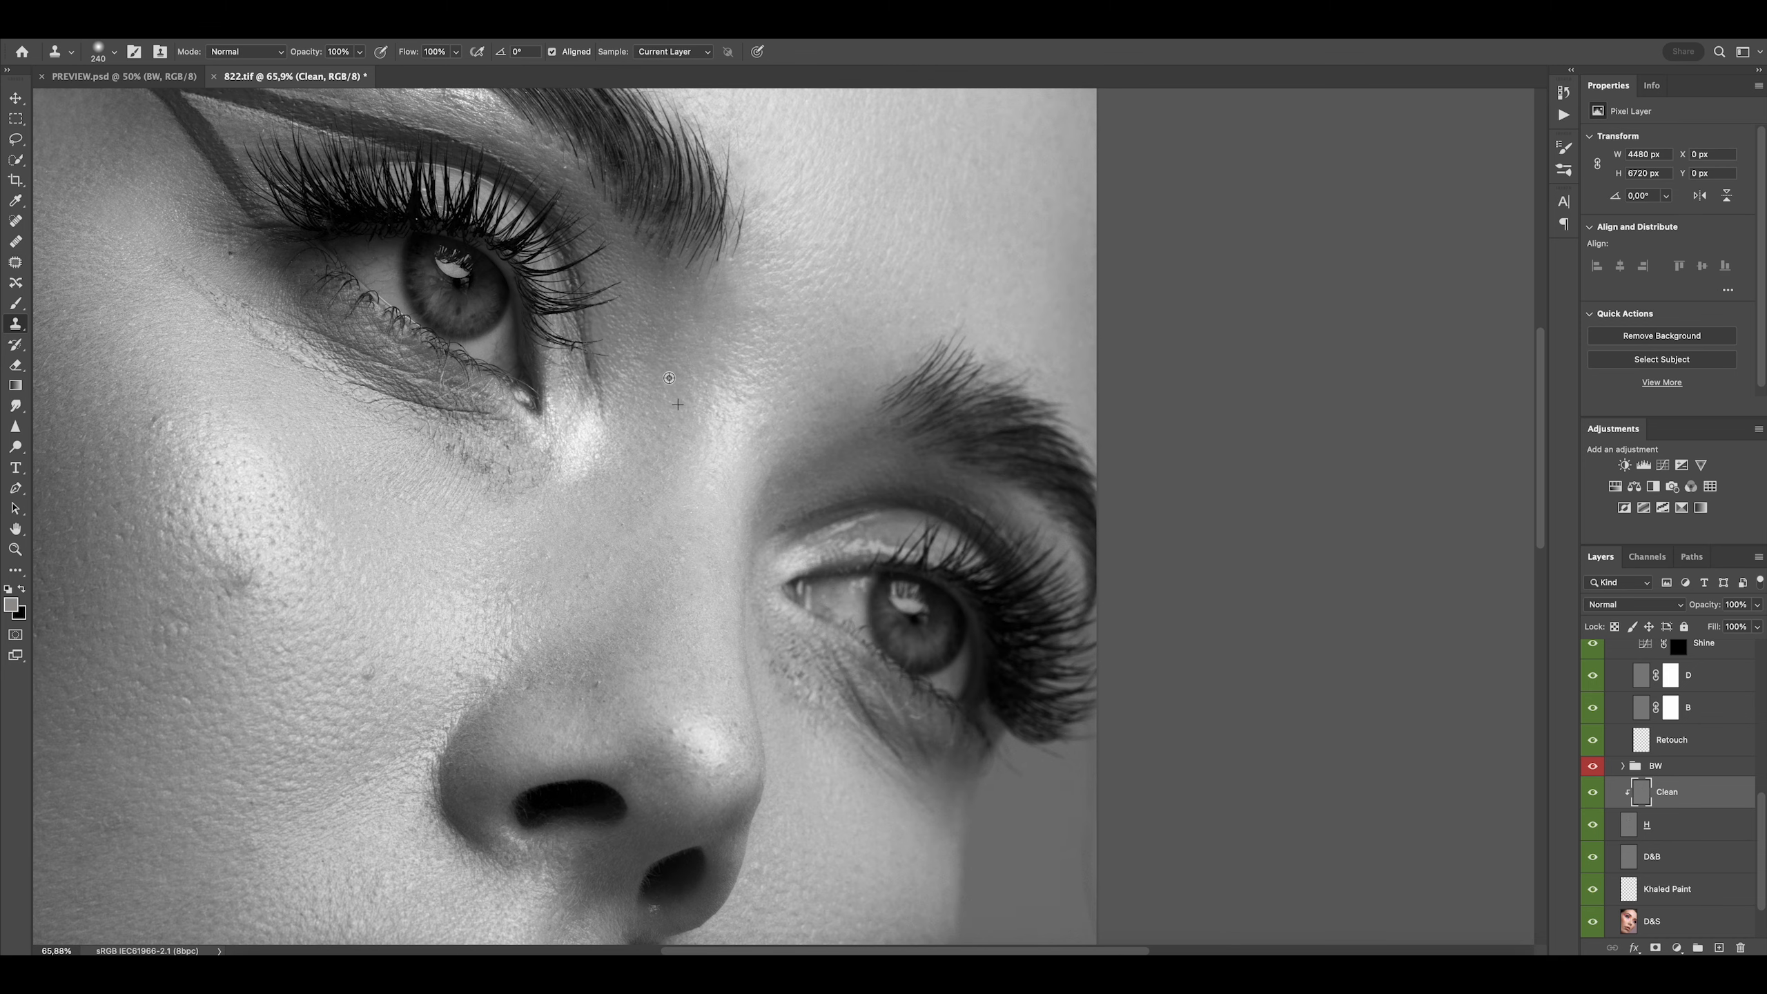
Clean the pores around the highlight on the nose tip with a smaller Clone Stamp brush
scroll(755, 498, up, 2)
mouse_move(759, 536)
mouse_down()
mouse_move(726, 547)
mouse_move(761, 555)
mouse_up()
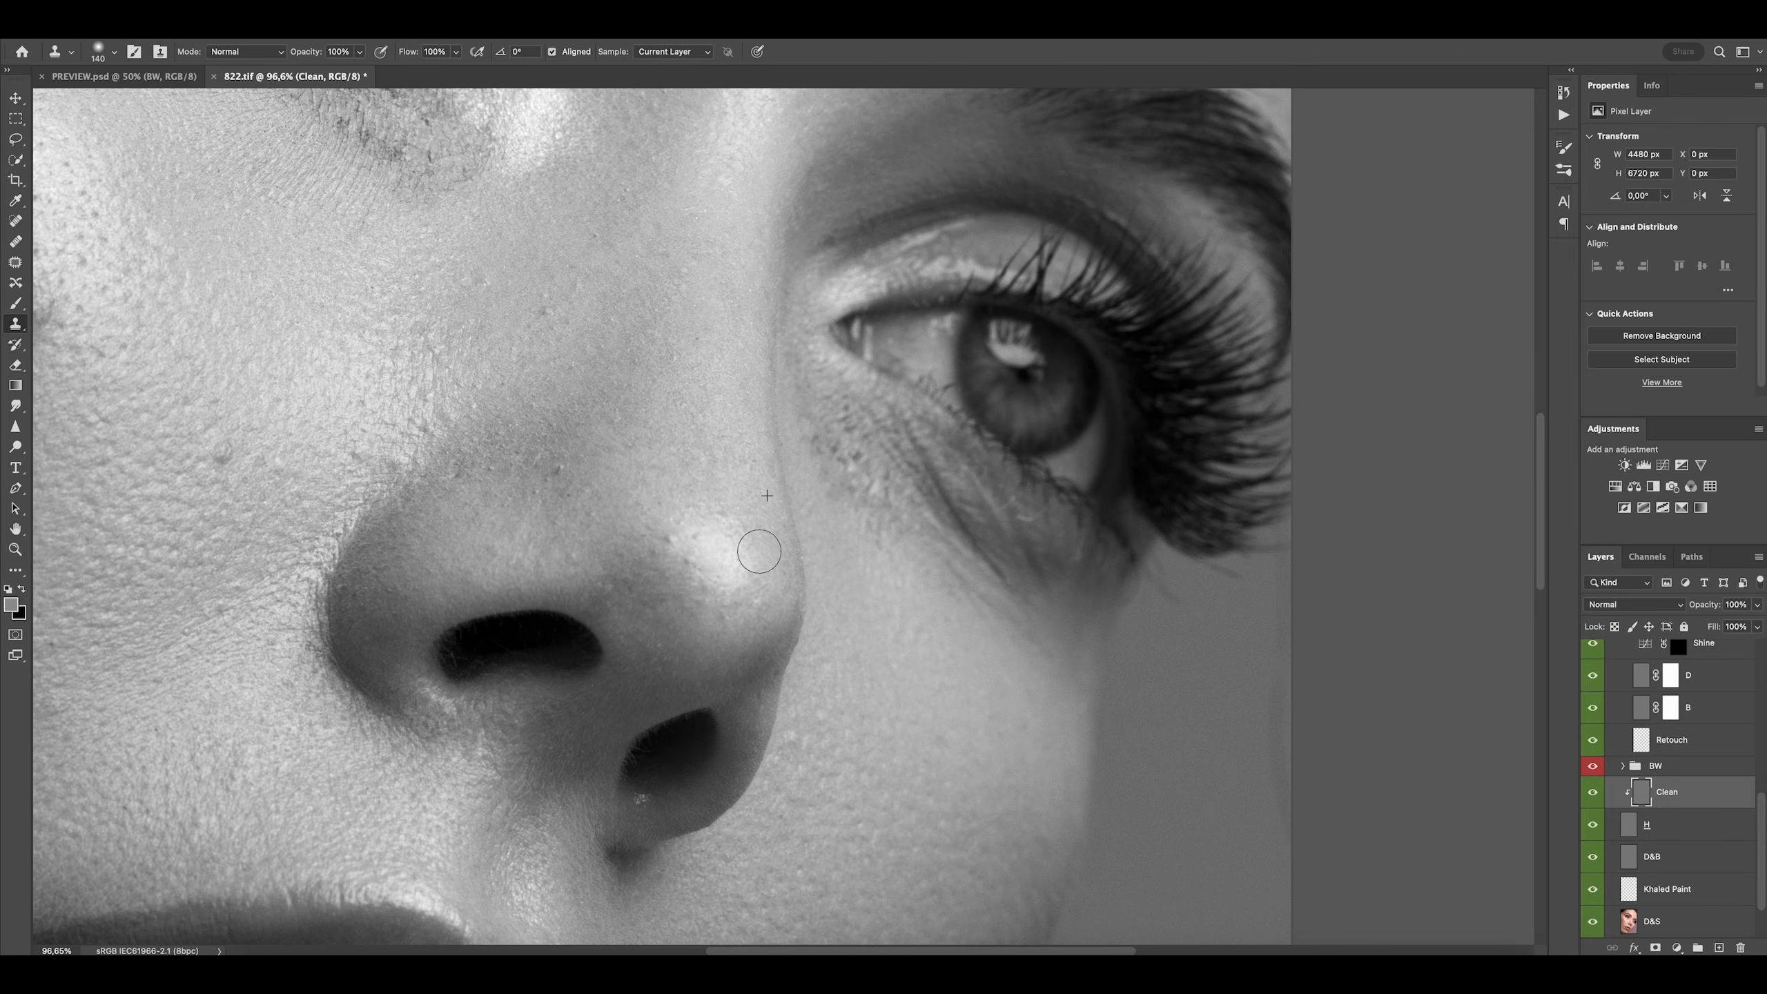
drag(693, 564, 696, 533)
scroll(696, 513, down, 2)
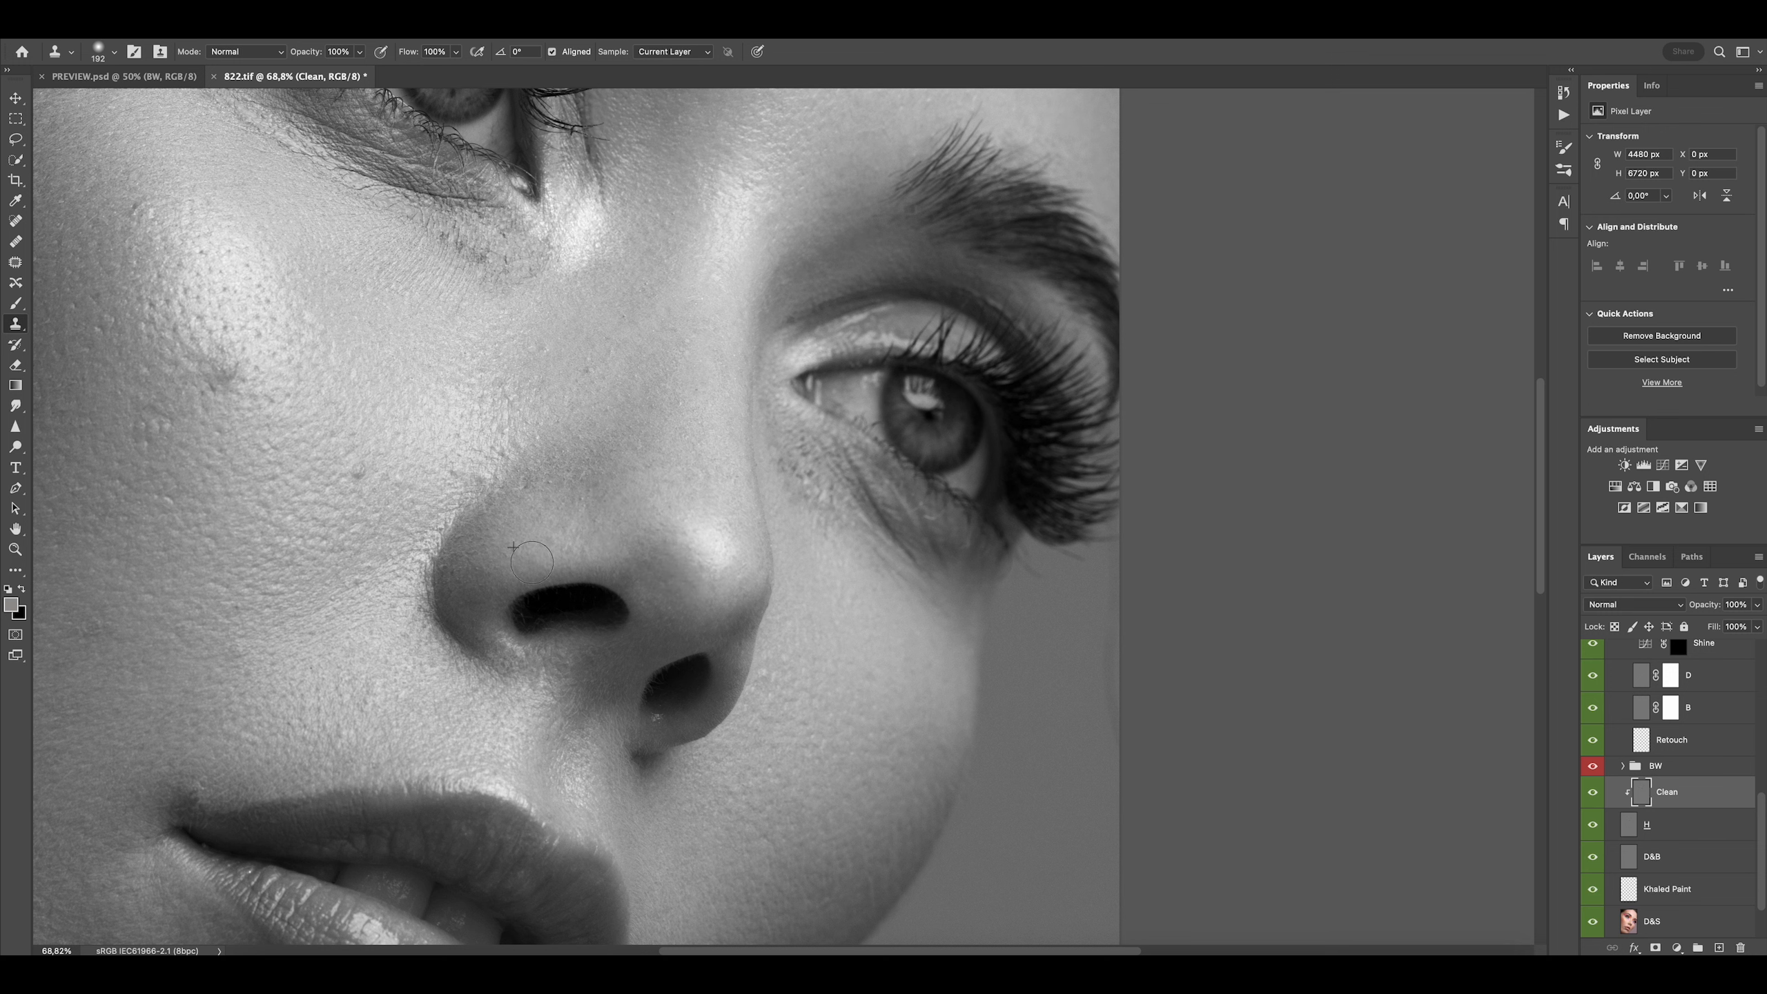
Resize the clone brush and clean the skin on the nose wing and around the nostrils
drag(592, 479, 606, 504)
key(bracketright)
key(bracketright)
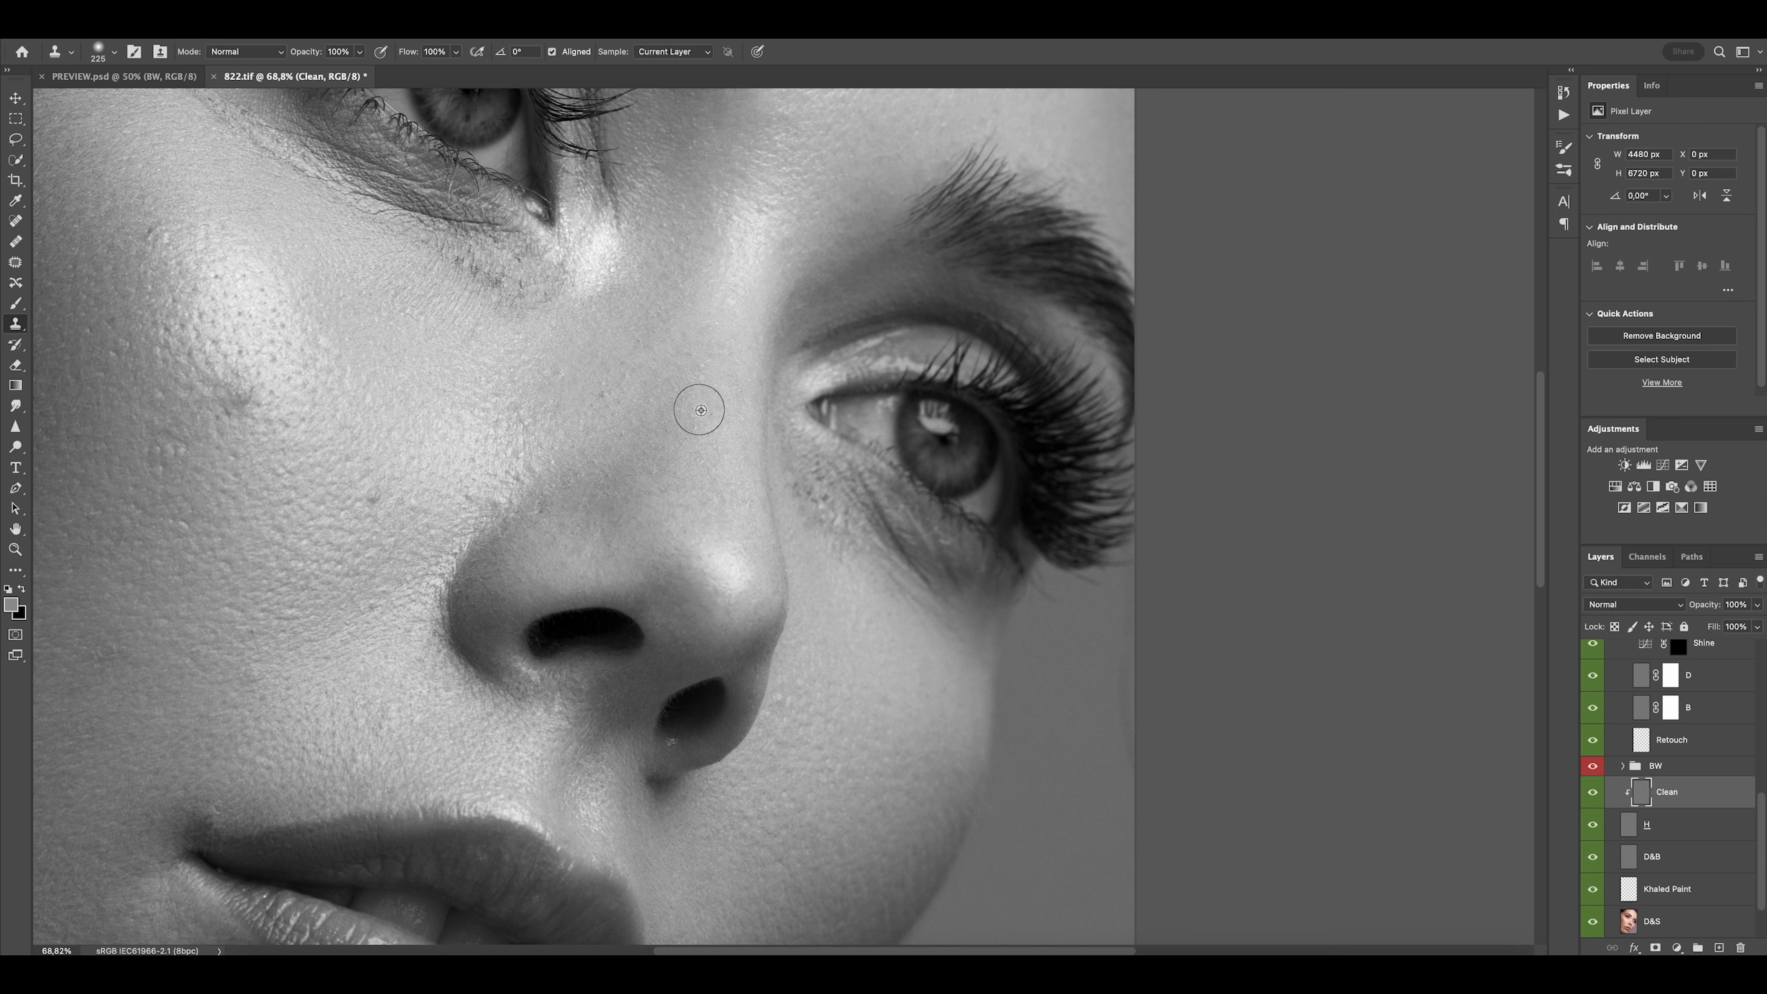
scroll(701, 410, down, 3)
scroll(646, 546, up, 3)
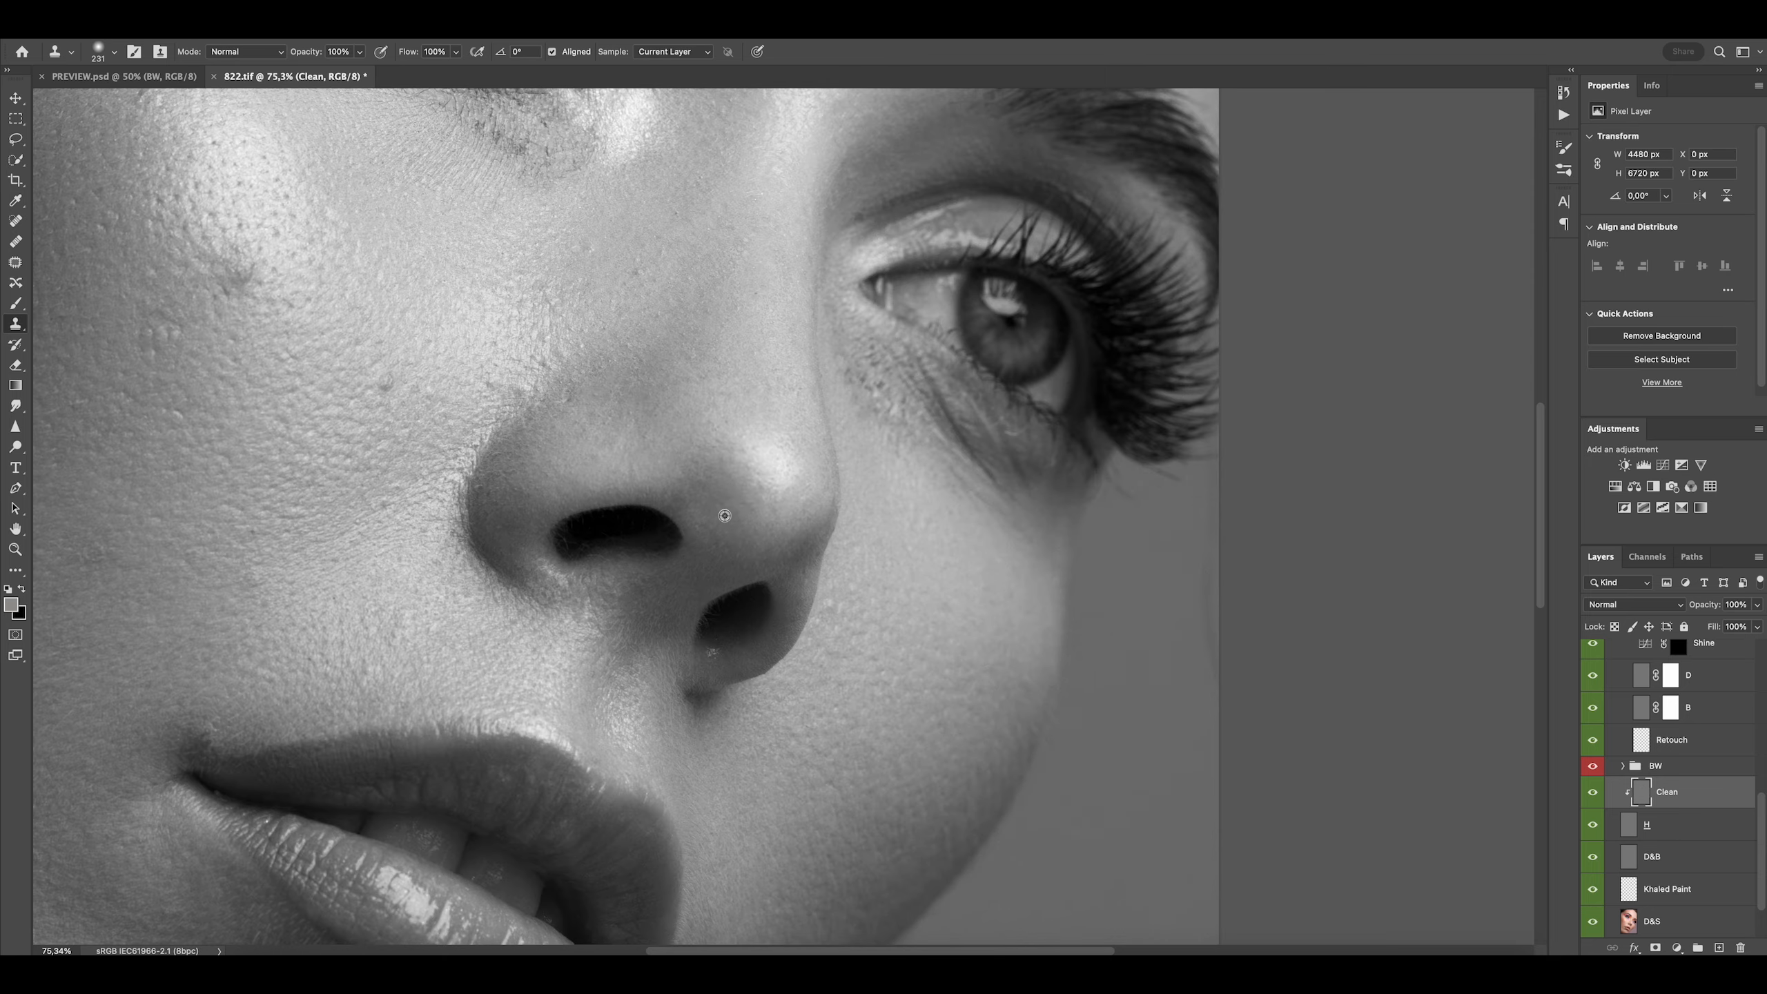
alt+click(529, 517)
mouse_move(494, 519)
mouse_down()
mouse_move(542, 463)
mouse_move(525, 548)
mouse_up()
alt+click(539, 489)
drag(615, 517, 608, 517)
drag(653, 595, 642, 514)
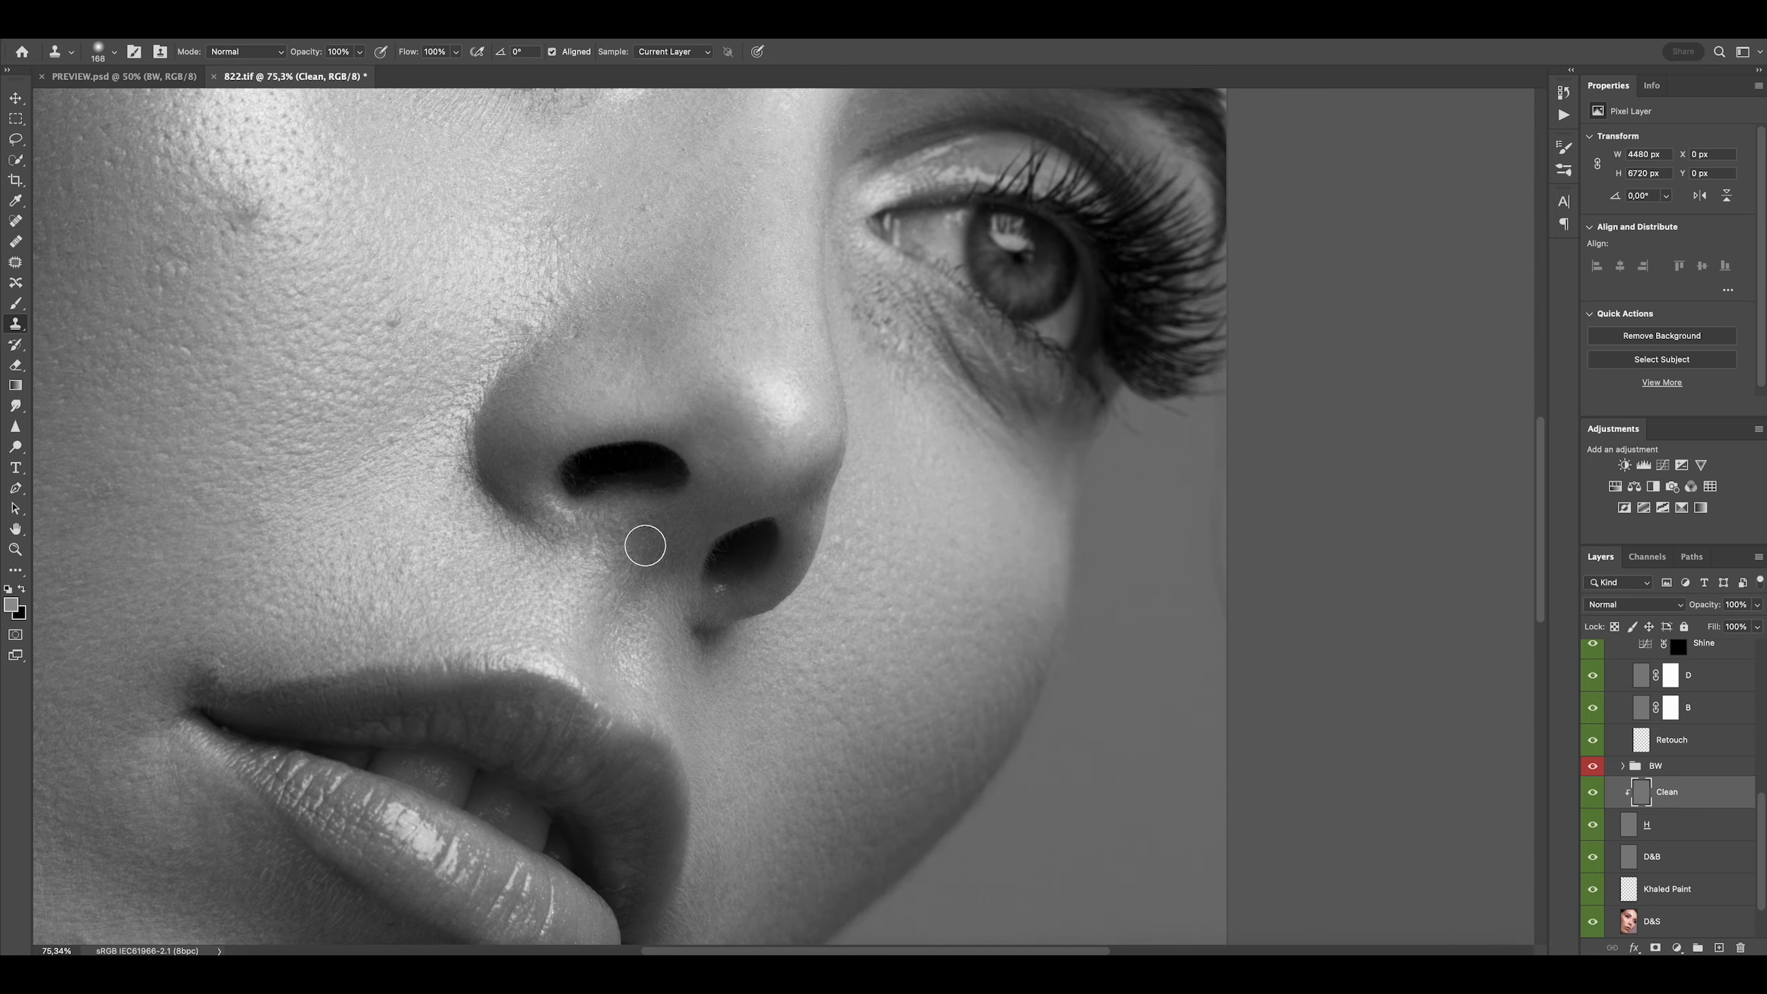
Clone over the marks on the side of the nose, undoing one stroke along the way
drag(680, 435, 768, 515)
scroll(673, 410, up, 3)
mouse_move(585, 415)
ctrl+alt+mouse_down()
mouse_move(546, 396)
mouse_move(582, 404)
mouse_move(626, 359)
ctrl+alt+mouse_up()
alt+click(542, 430)
key(super+z)
drag(794, 214, 694, 383)
ctrl+alt+drag(695, 383, 714, 387)
alt+click(804, 326)
mouse_move(822, 356)
mouse_down()
mouse_move(740, 494)
mouse_move(665, 535)
mouse_up()
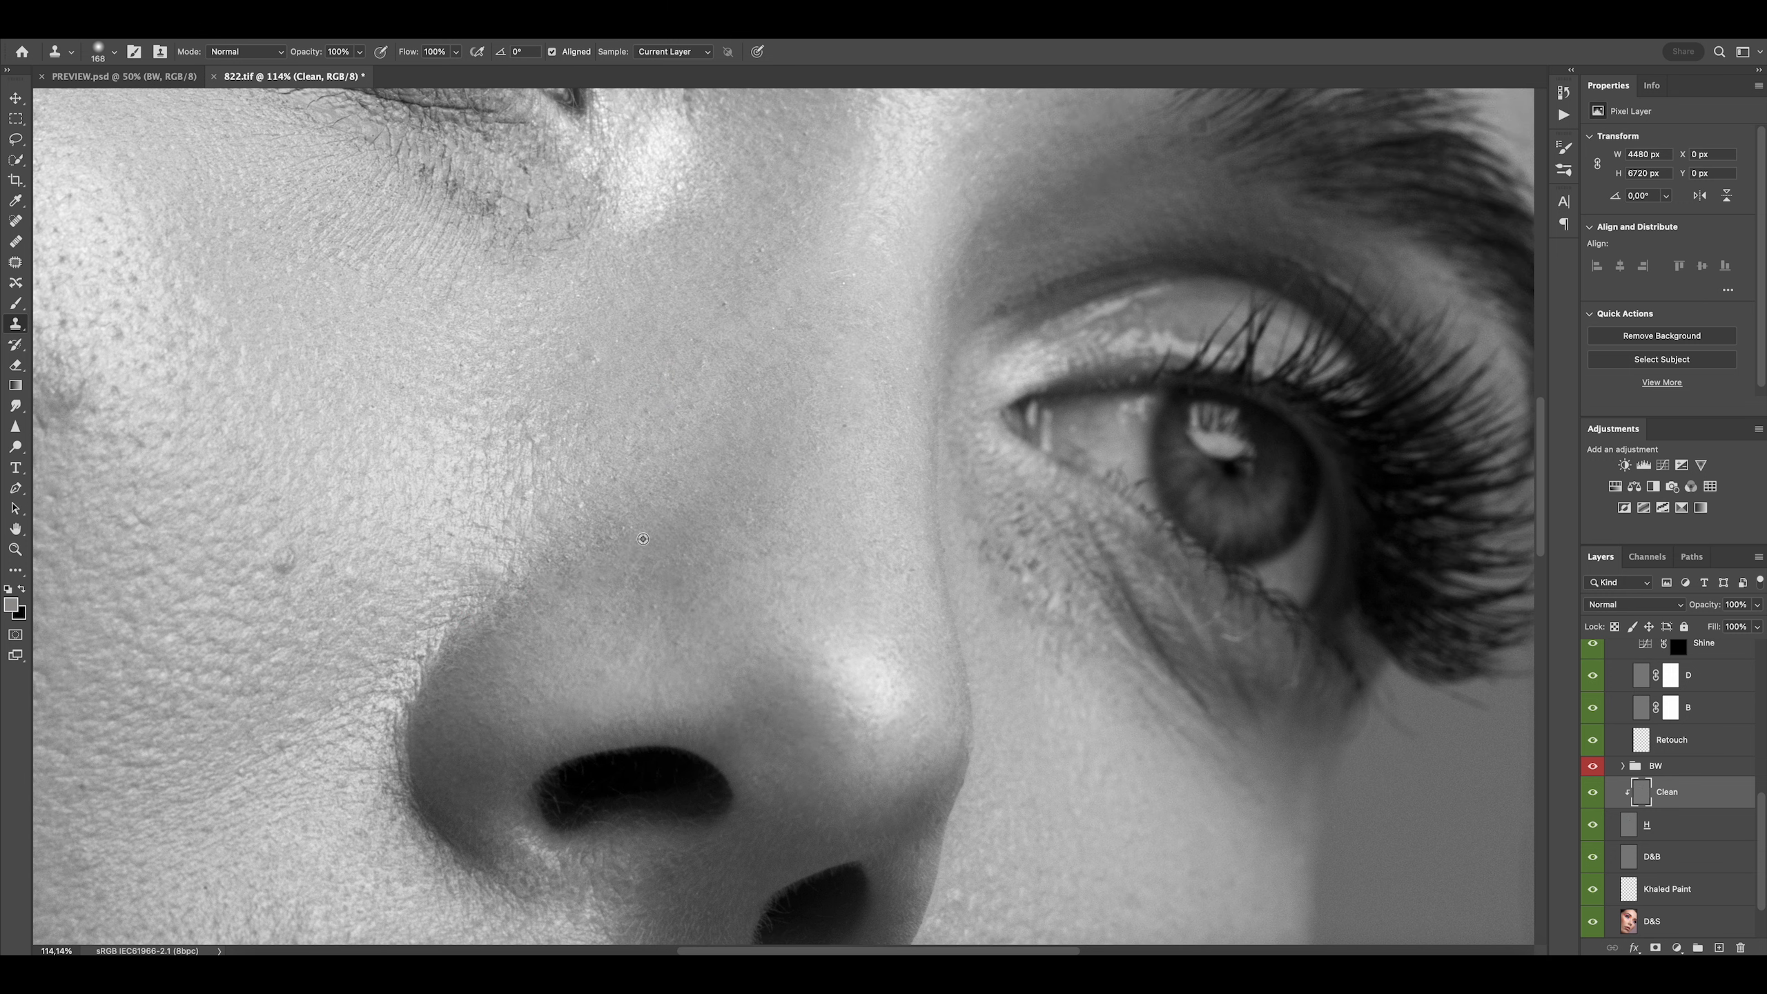
Clone clean texture over the area where the nose wing meets the cheek and up the side of the nose
alt+click(618, 572)
drag(624, 602, 513, 608)
alt+click(545, 596)
alt+click(583, 437)
mouse_move(788, 332)
mouse_down()
mouse_move(716, 450)
mouse_move(630, 422)
mouse_up()
ctrl+alt+drag(675, 327, 689, 328)
click(688, 319)
scroll(690, 367, down, 3)
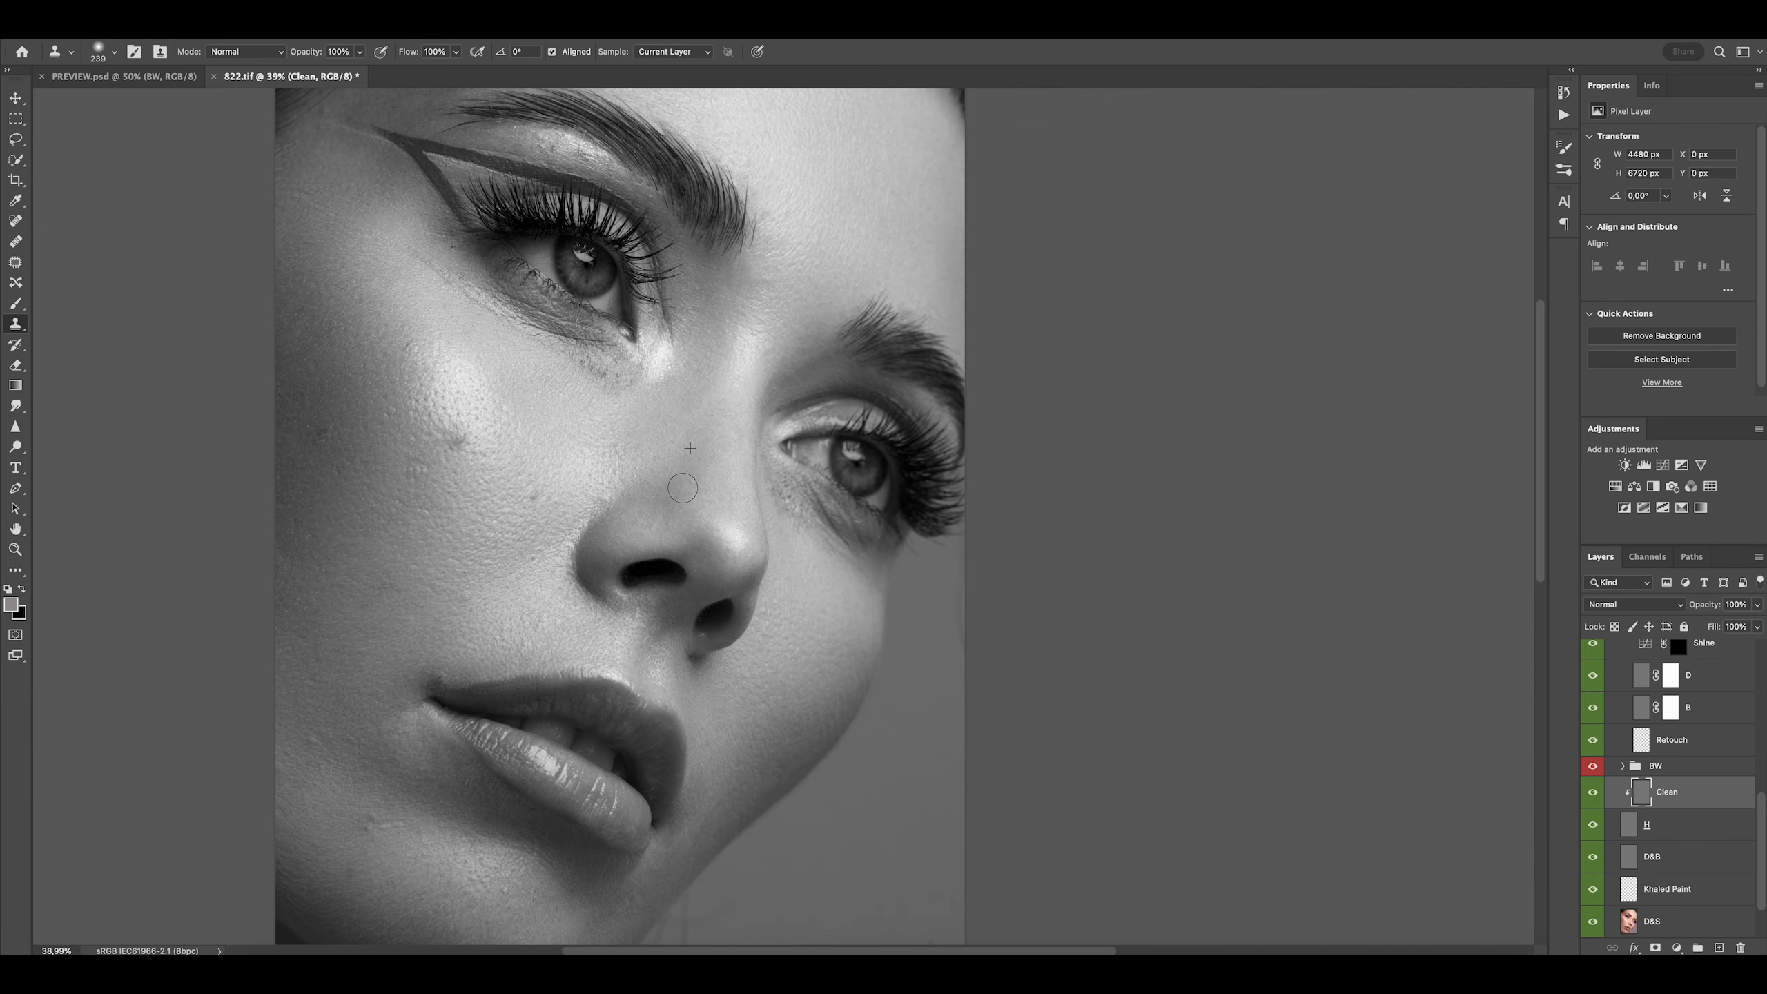
Clone out the dark spot on the cheek beside the nose and even the skin above it
scroll(602, 524, up, 3)
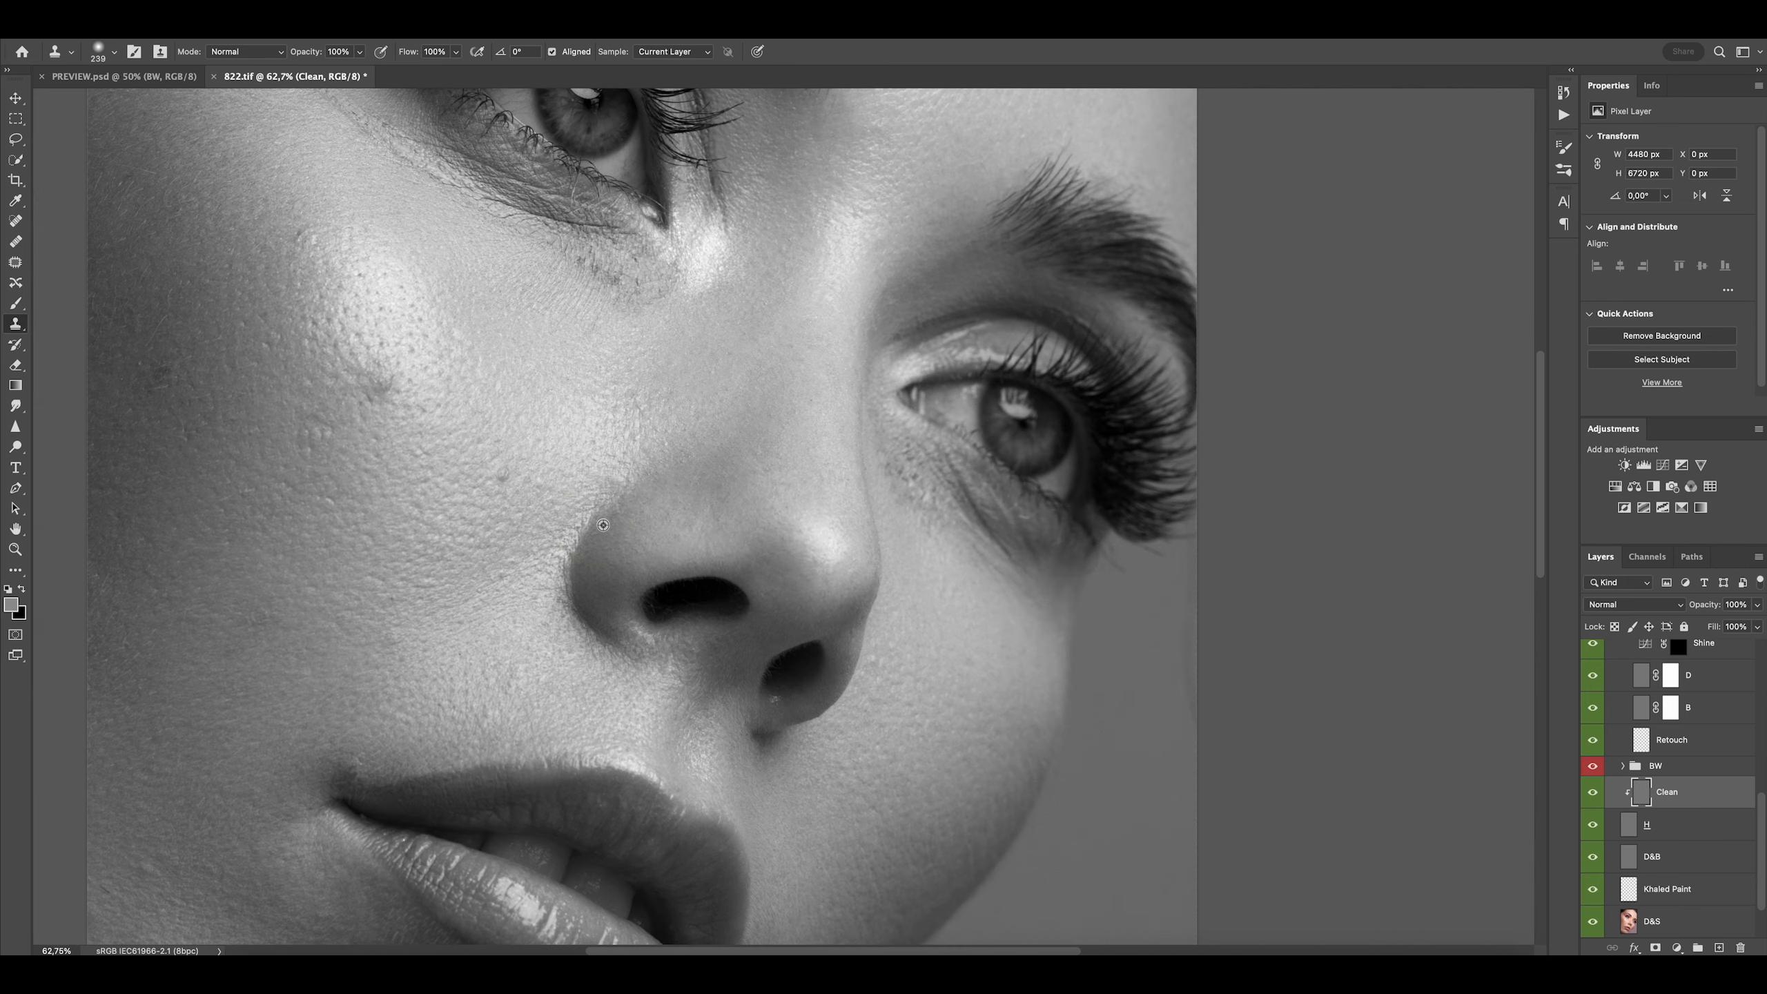
alt+click(519, 517)
click(506, 479)
scroll(579, 448, down, 3)
ctrl+alt+drag(579, 380, 588, 380)
alt+click(518, 389)
click(539, 348)
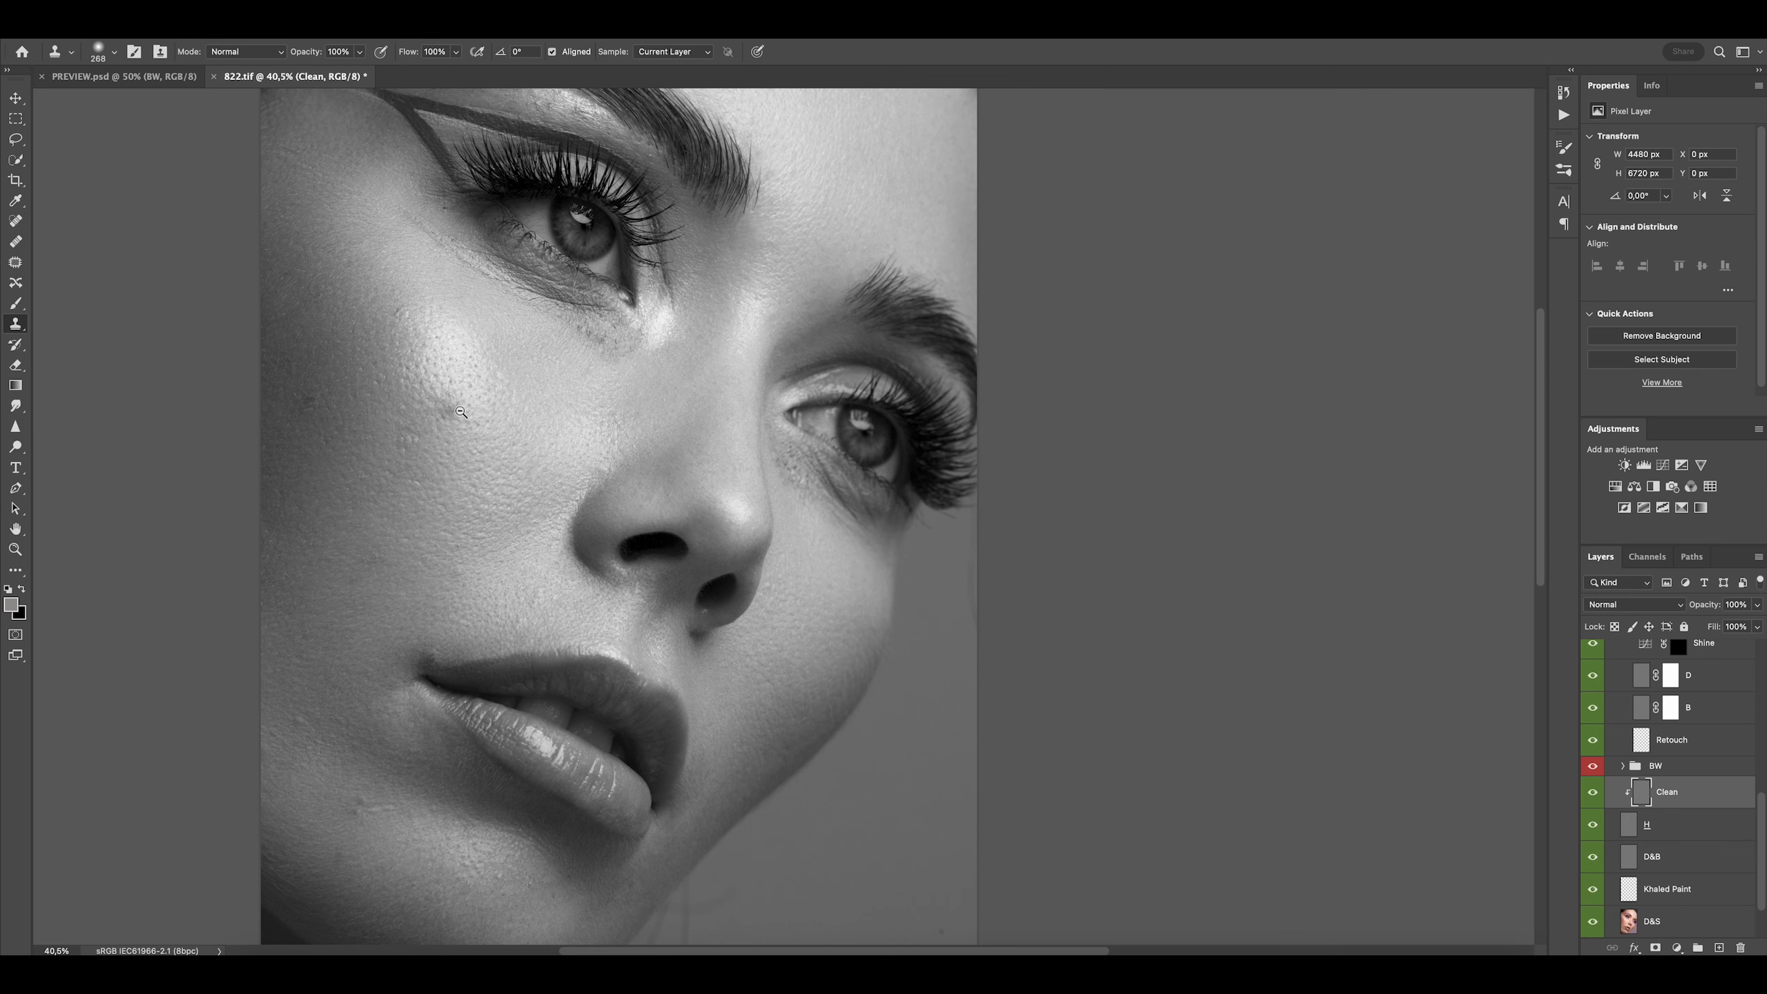
Clone clean skin over the raised blemish at the lower edge of the cheek highlight
alt+drag(461, 411, 530, 412)
alt+click(487, 417)
mouse_move(530, 412)
ctrl+alt+mouse_down()
mouse_move(479, 412)
mouse_move(530, 453)
mouse_move(590, 401)
ctrl+alt+mouse_up()
click(429, 403)
alt+click(498, 452)
ctrl+alt+drag(467, 485, 474, 555)
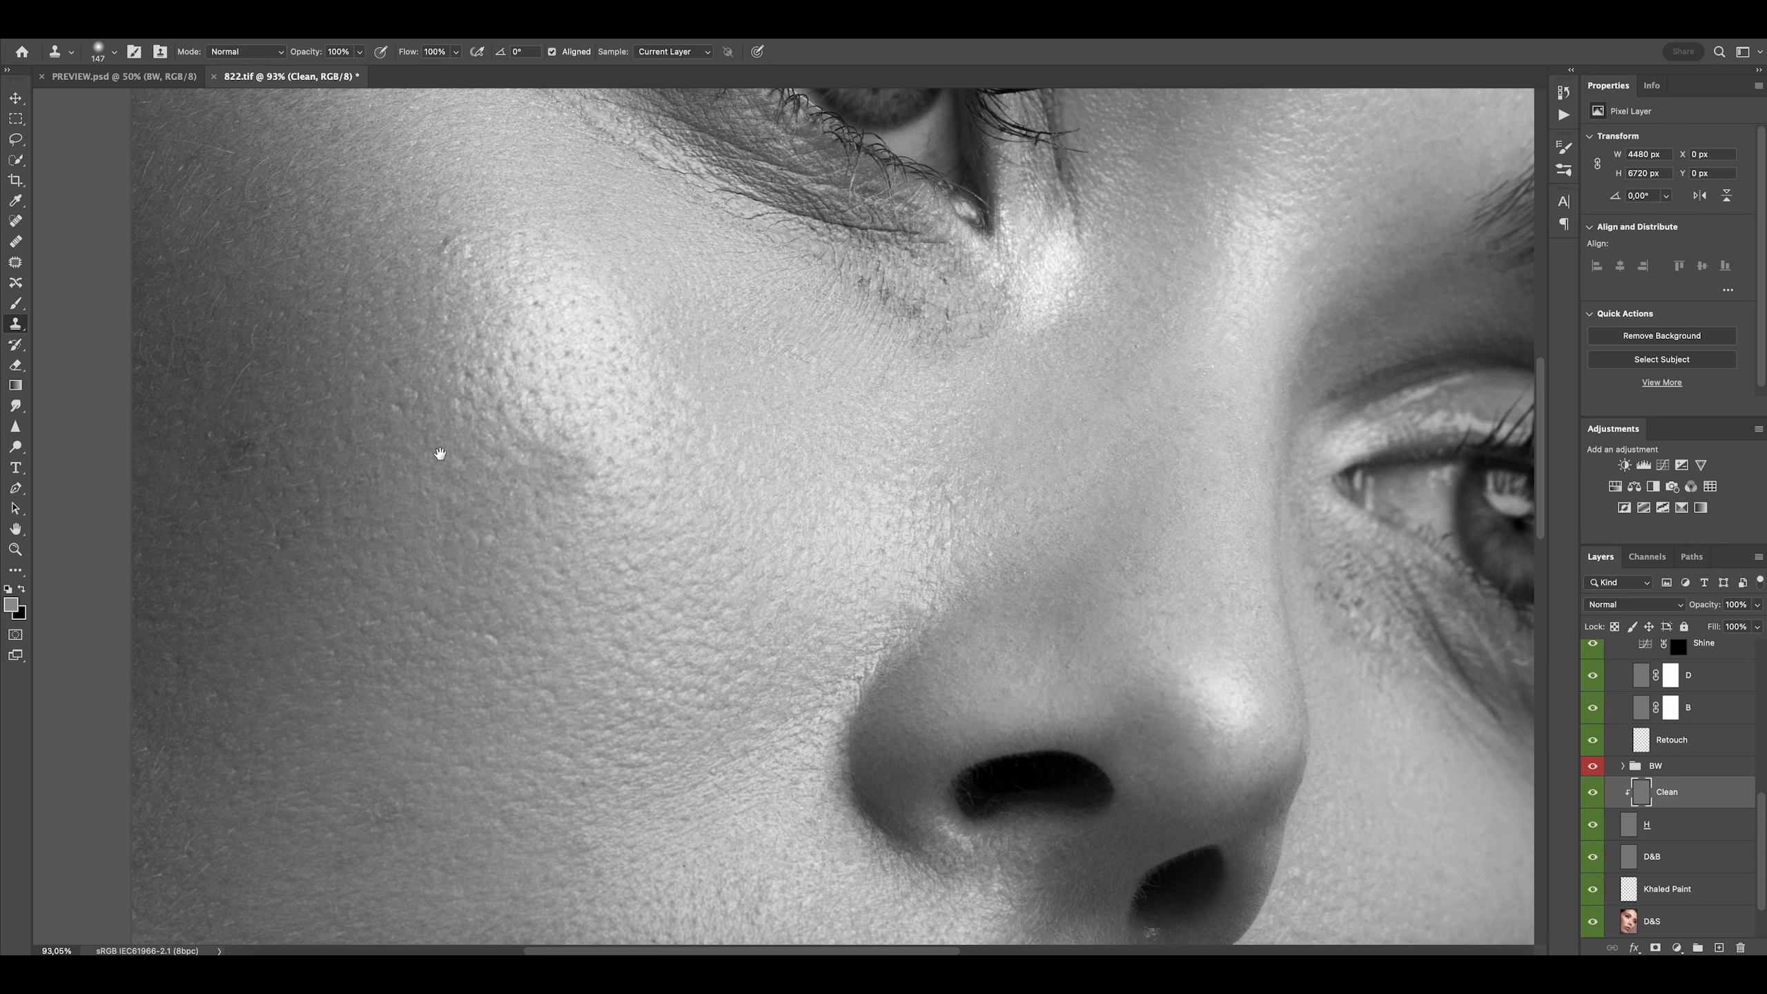
Clone out the enlarged pores and the dark mark on the shaded outer cheek
drag(440, 454, 492, 554)
alt+click(479, 530)
click(467, 496)
drag(447, 432, 527, 396)
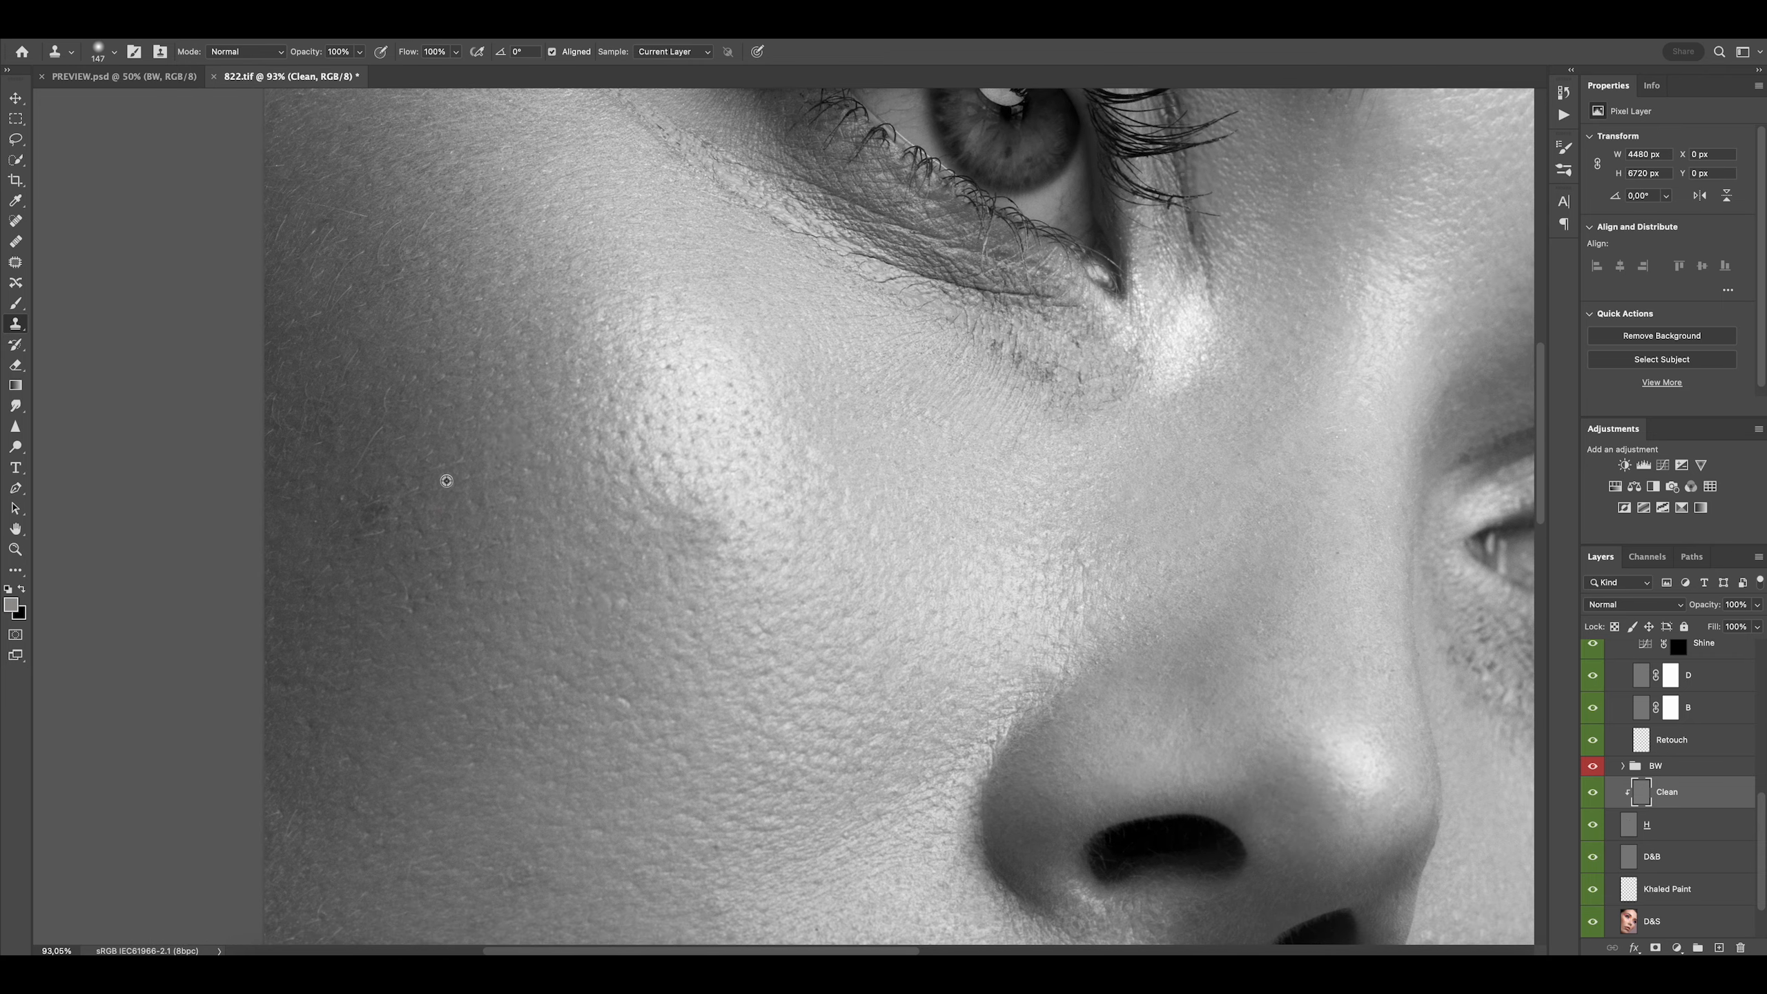
alt+click(447, 481)
click(407, 501)
ctrl+alt+drag(403, 501, 415, 600)
alt+click(366, 537)
Clone even texture over the outer cheek up toward the temple with a larger brush
mouse_move(501, 522)
super+mouse_down()
mouse_move(473, 532)
mouse_move(511, 579)
mouse_move(445, 584)
mouse_move(508, 592)
super+mouse_up()
mouse_move(517, 567)
ctrl+alt+mouse_down()
mouse_move(537, 568)
mouse_move(516, 556)
ctrl+alt+mouse_up()
alt+click(468, 486)
click(437, 477)
drag(454, 454, 446, 498)
alt+click(470, 459)
click(469, 425)
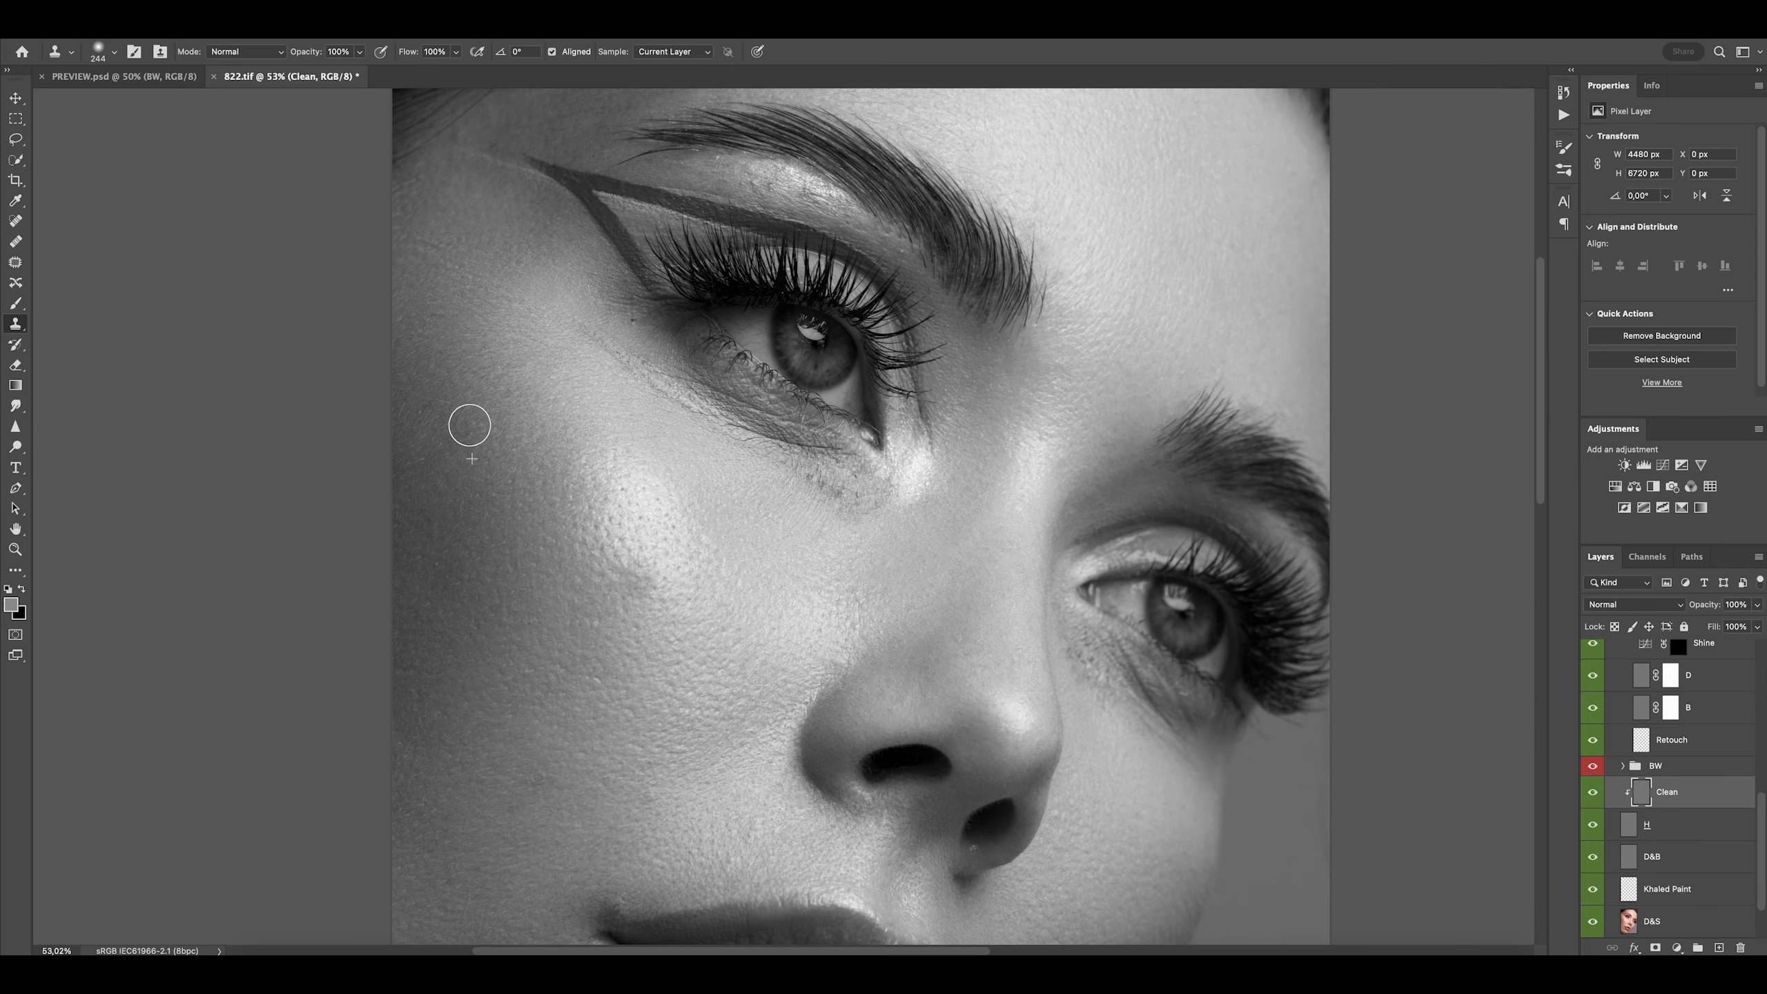
Clone clean skin along the outer cheek beside the photo's edge
drag(436, 406, 539, 509)
mouse_move(517, 402)
mouse_down()
mouse_move(534, 441)
mouse_move(508, 402)
mouse_up()
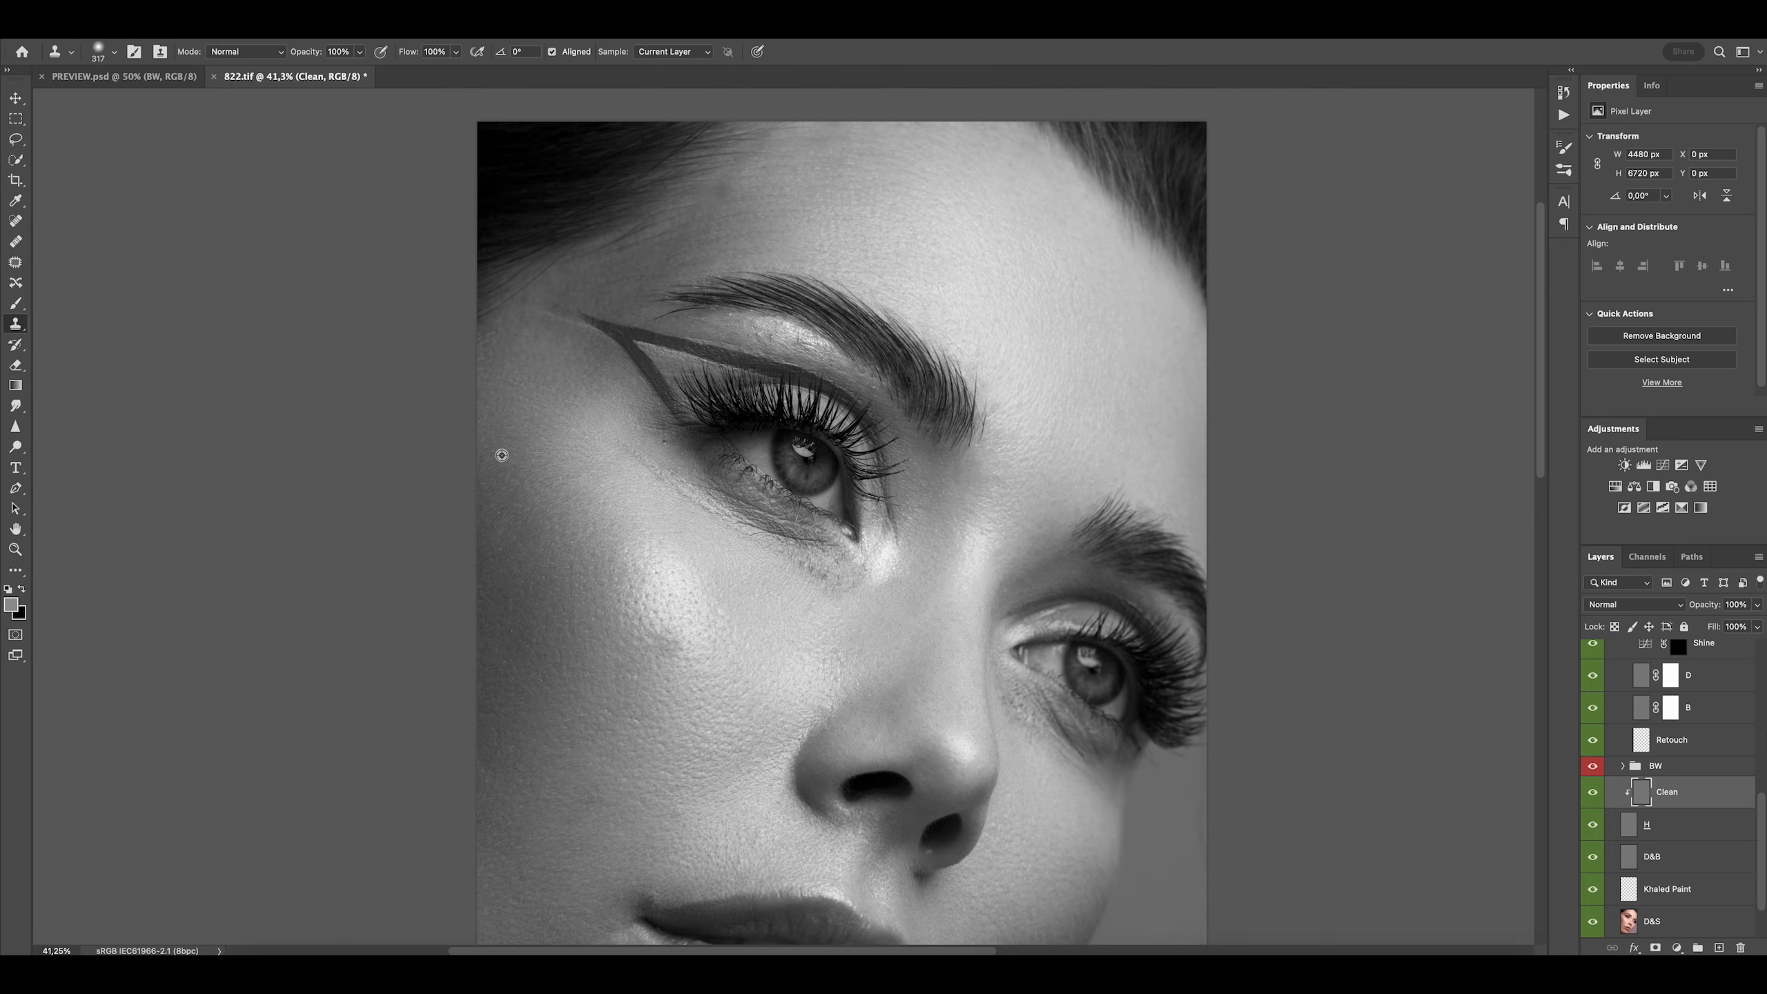
drag(513, 619, 506, 515)
mouse_move(524, 604)
super+mouse_down()
mouse_move(548, 604)
mouse_move(497, 604)
super+mouse_up()
alt+click(498, 600)
drag(480, 625, 461, 593)
drag(563, 703, 515, 577)
Clean the skin above the upper lip and near the mouth corner with the Clone Stamp
mouse_move(650, 510)
ctrl+alt+mouse_down()
mouse_move(631, 510)
mouse_move(629, 467)
ctrl+alt+mouse_up()
super+drag(630, 467, 648, 465)
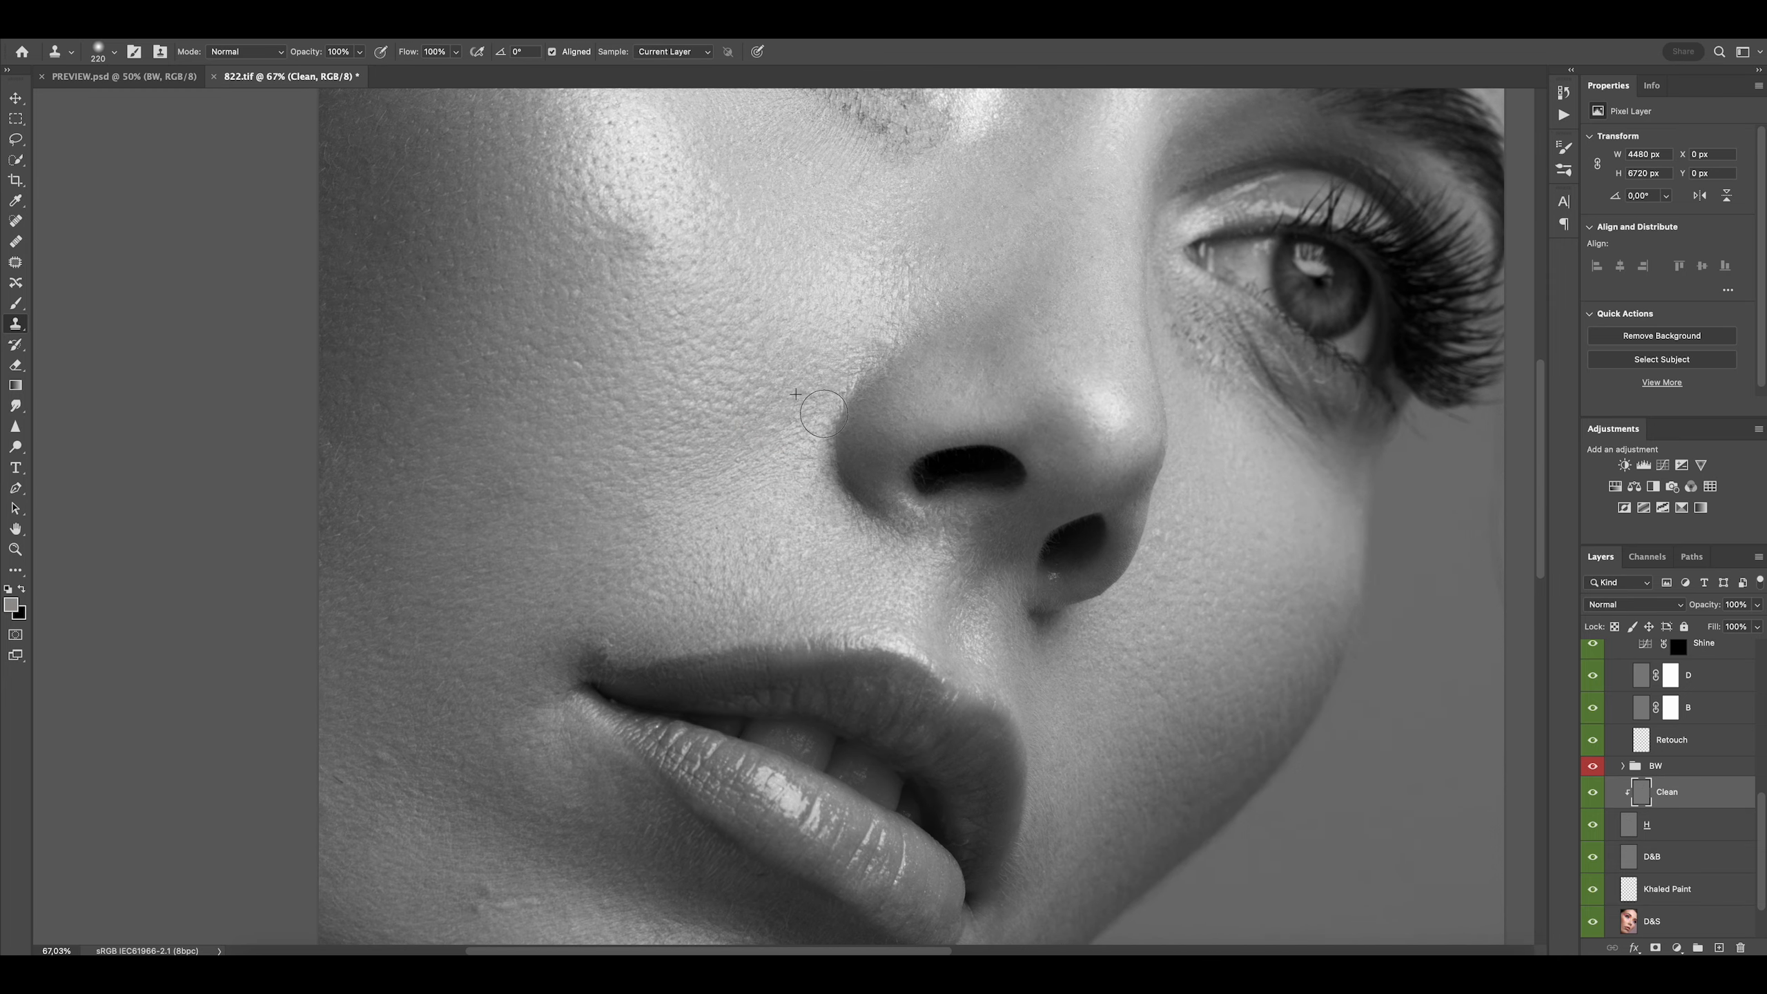
scroll(818, 472, down, 3)
ctrl+alt+drag(629, 511, 635, 511)
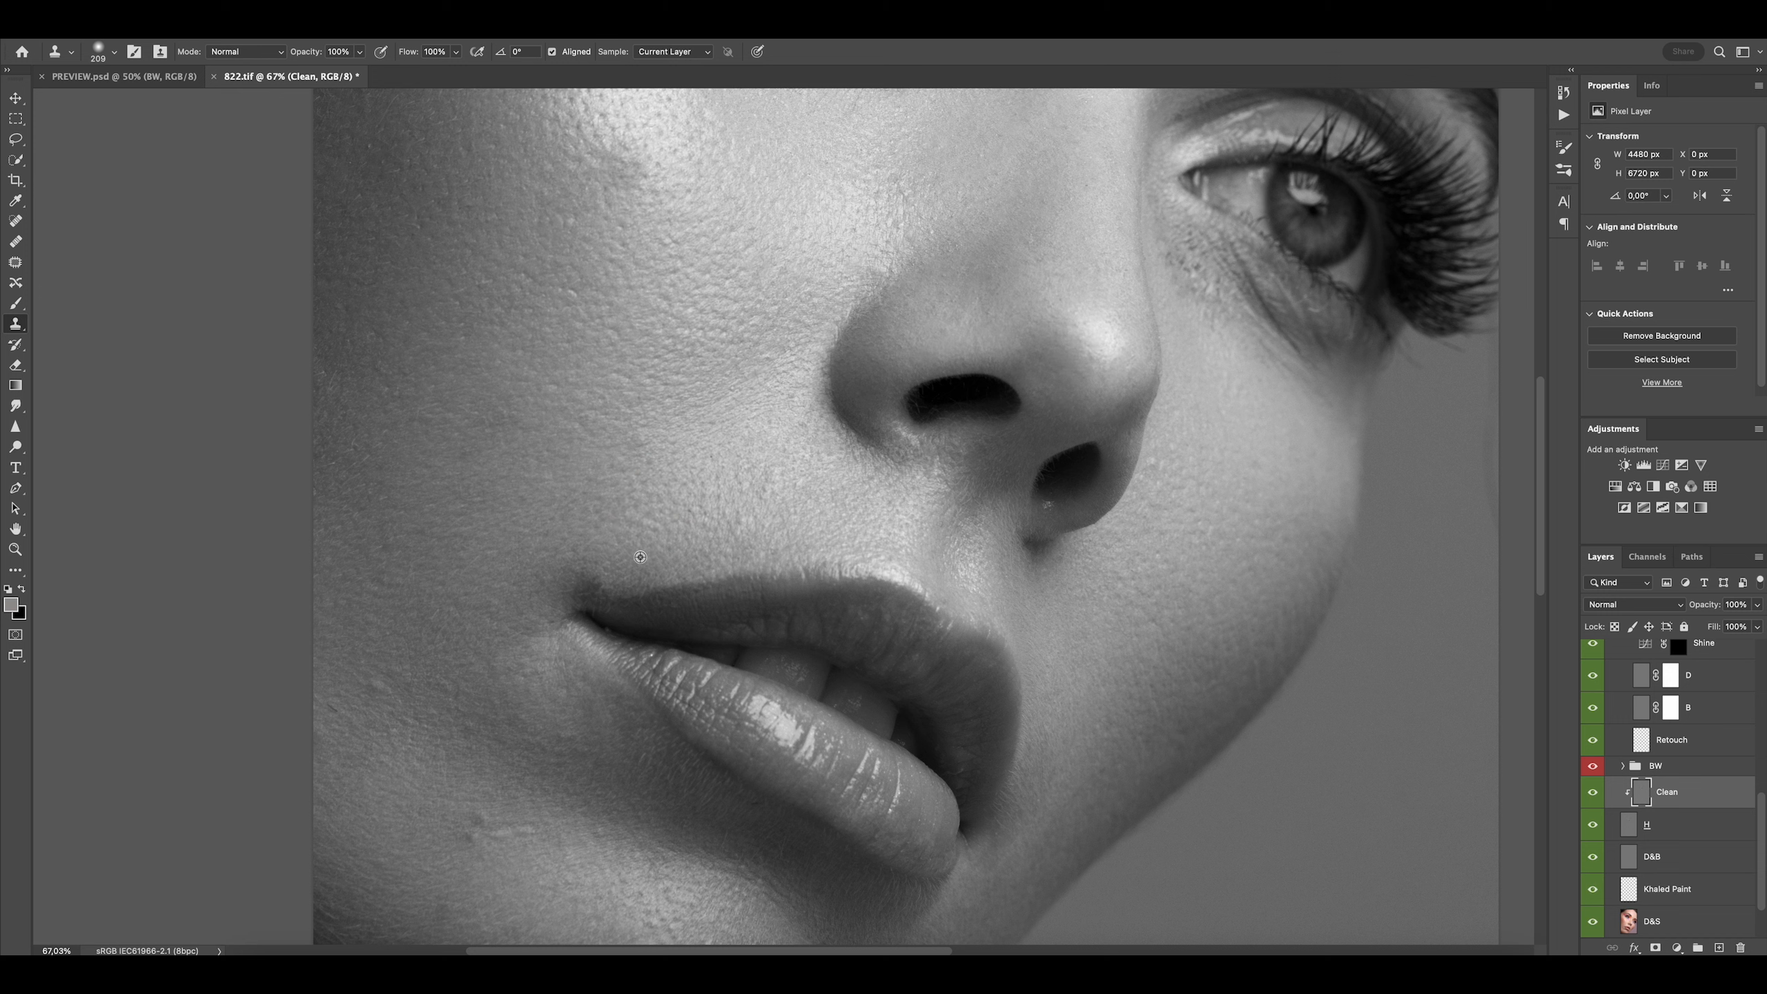
alt+click(747, 509)
super+drag(568, 587, 540, 588)
Clone out the blemishes on the lower cheek between the mouth corner and the chin
drag(418, 668, 476, 506)
super+drag(477, 506, 534, 505)
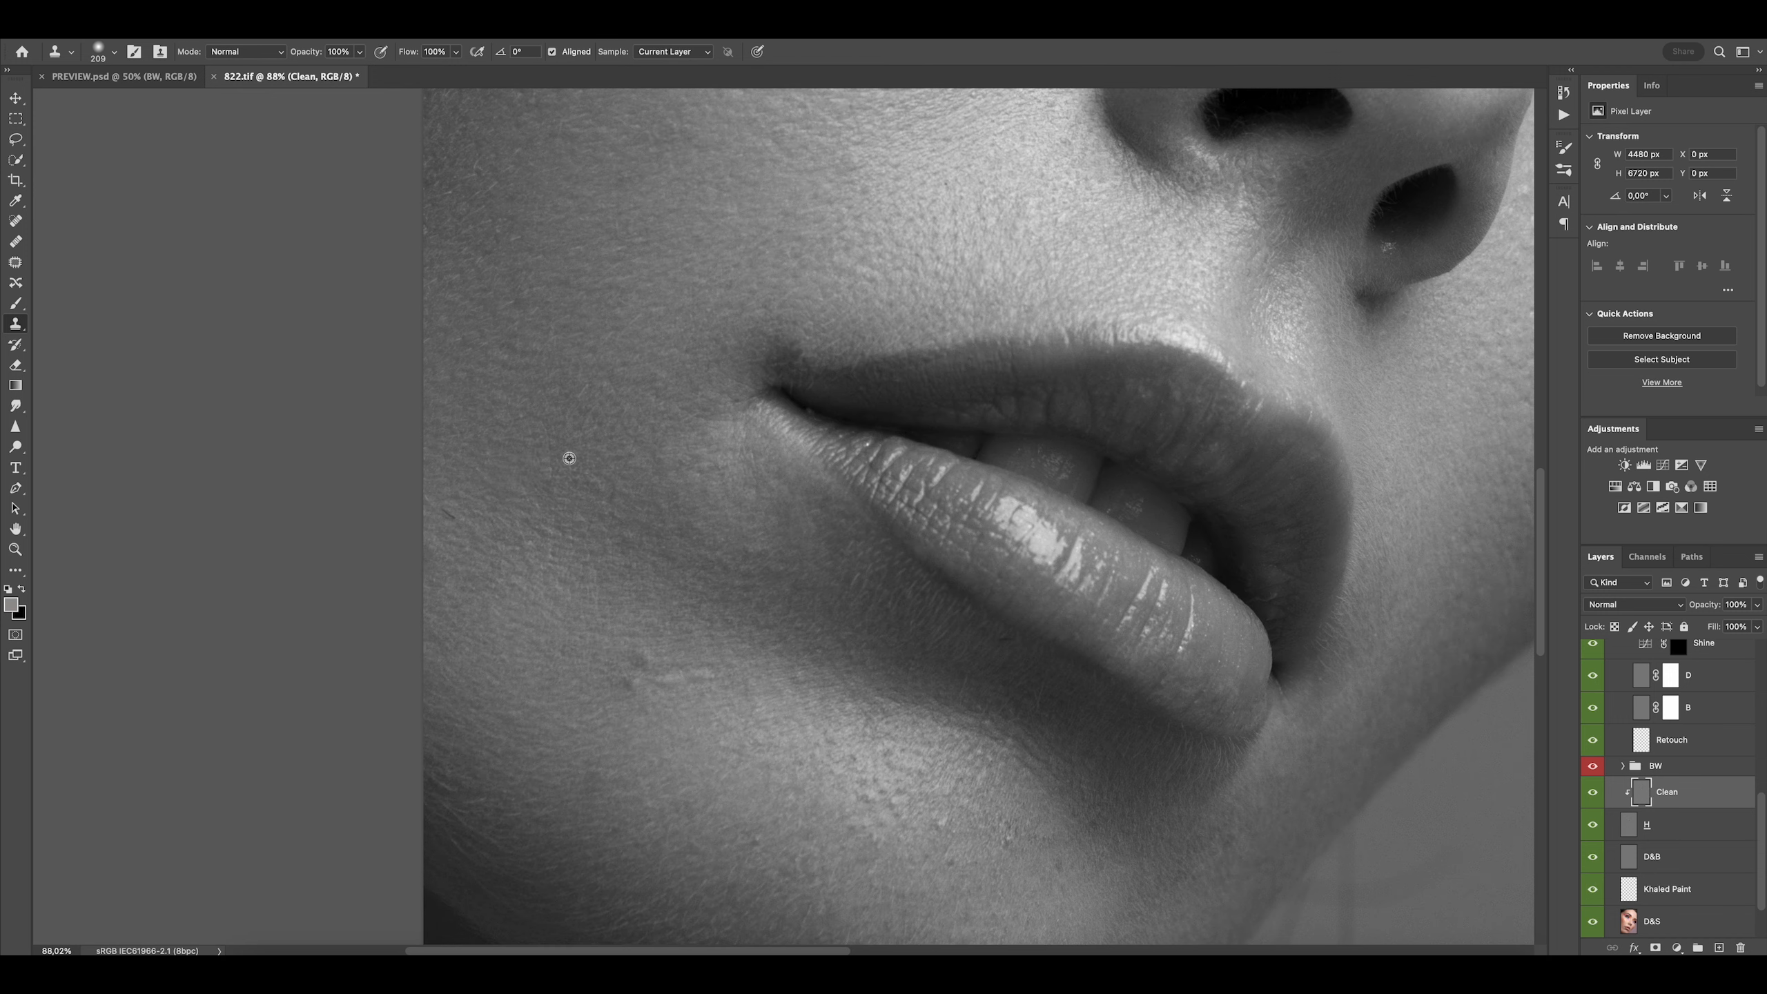
scroll(590, 589, down, 3)
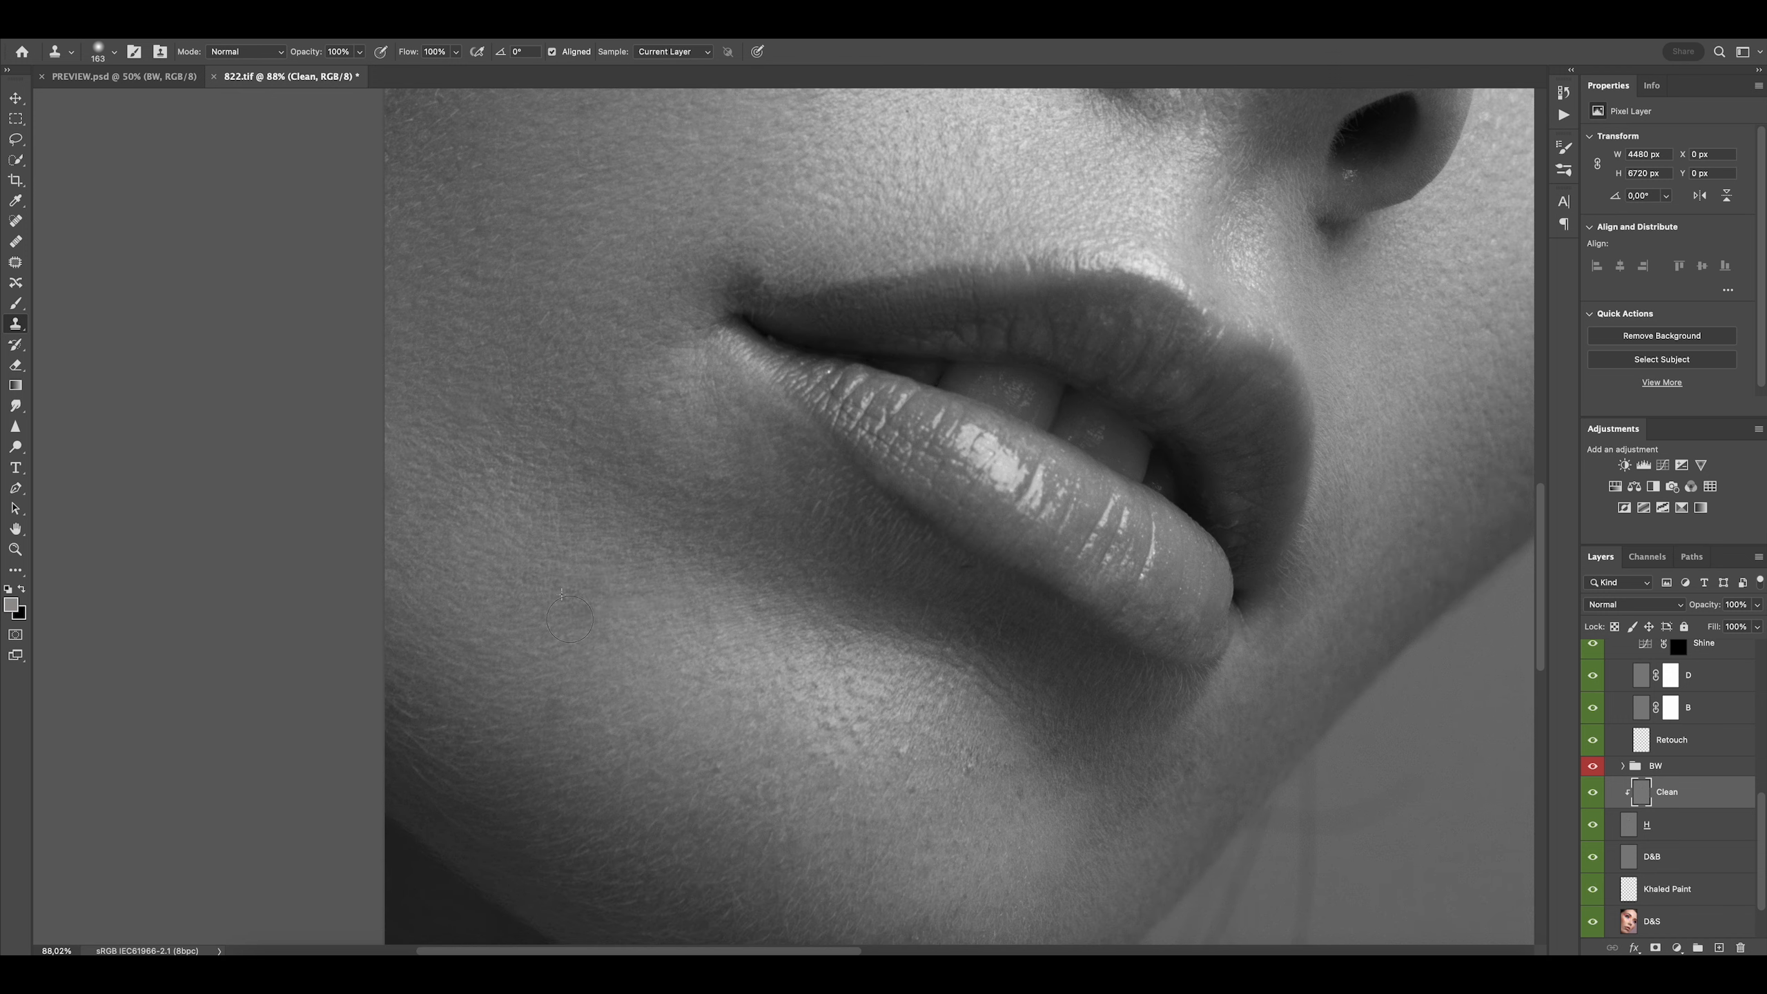
mouse_move(601, 588)
super+mouse_down()
mouse_move(576, 597)
mouse_move(579, 652)
mouse_move(546, 615)
super+mouse_up()
alt+click(561, 562)
super+drag(545, 616, 646, 615)
mouse_move(633, 635)
mouse_down()
mouse_move(607, 584)
mouse_move(623, 569)
mouse_up()
ctrl+alt+drag(647, 585, 569, 560)
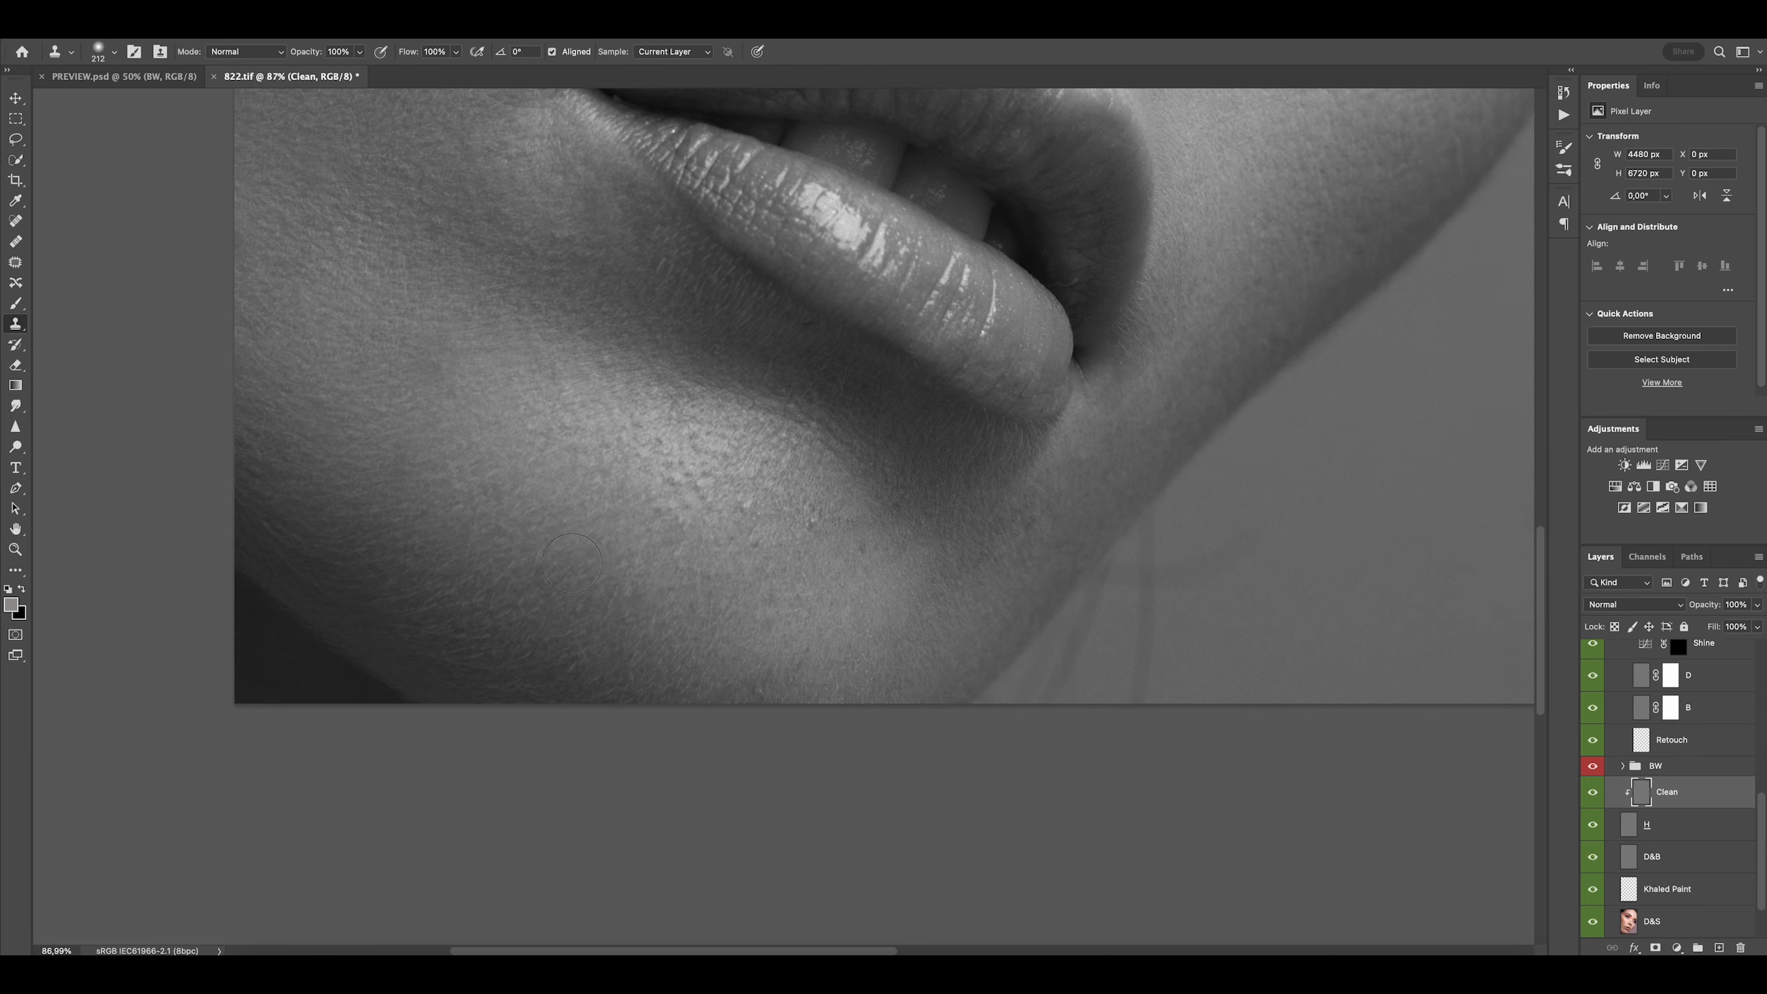
Clone clean skin over the marks on the lower chin near the photo's edge, adjusting the brush size
drag(802, 288, 795, 247)
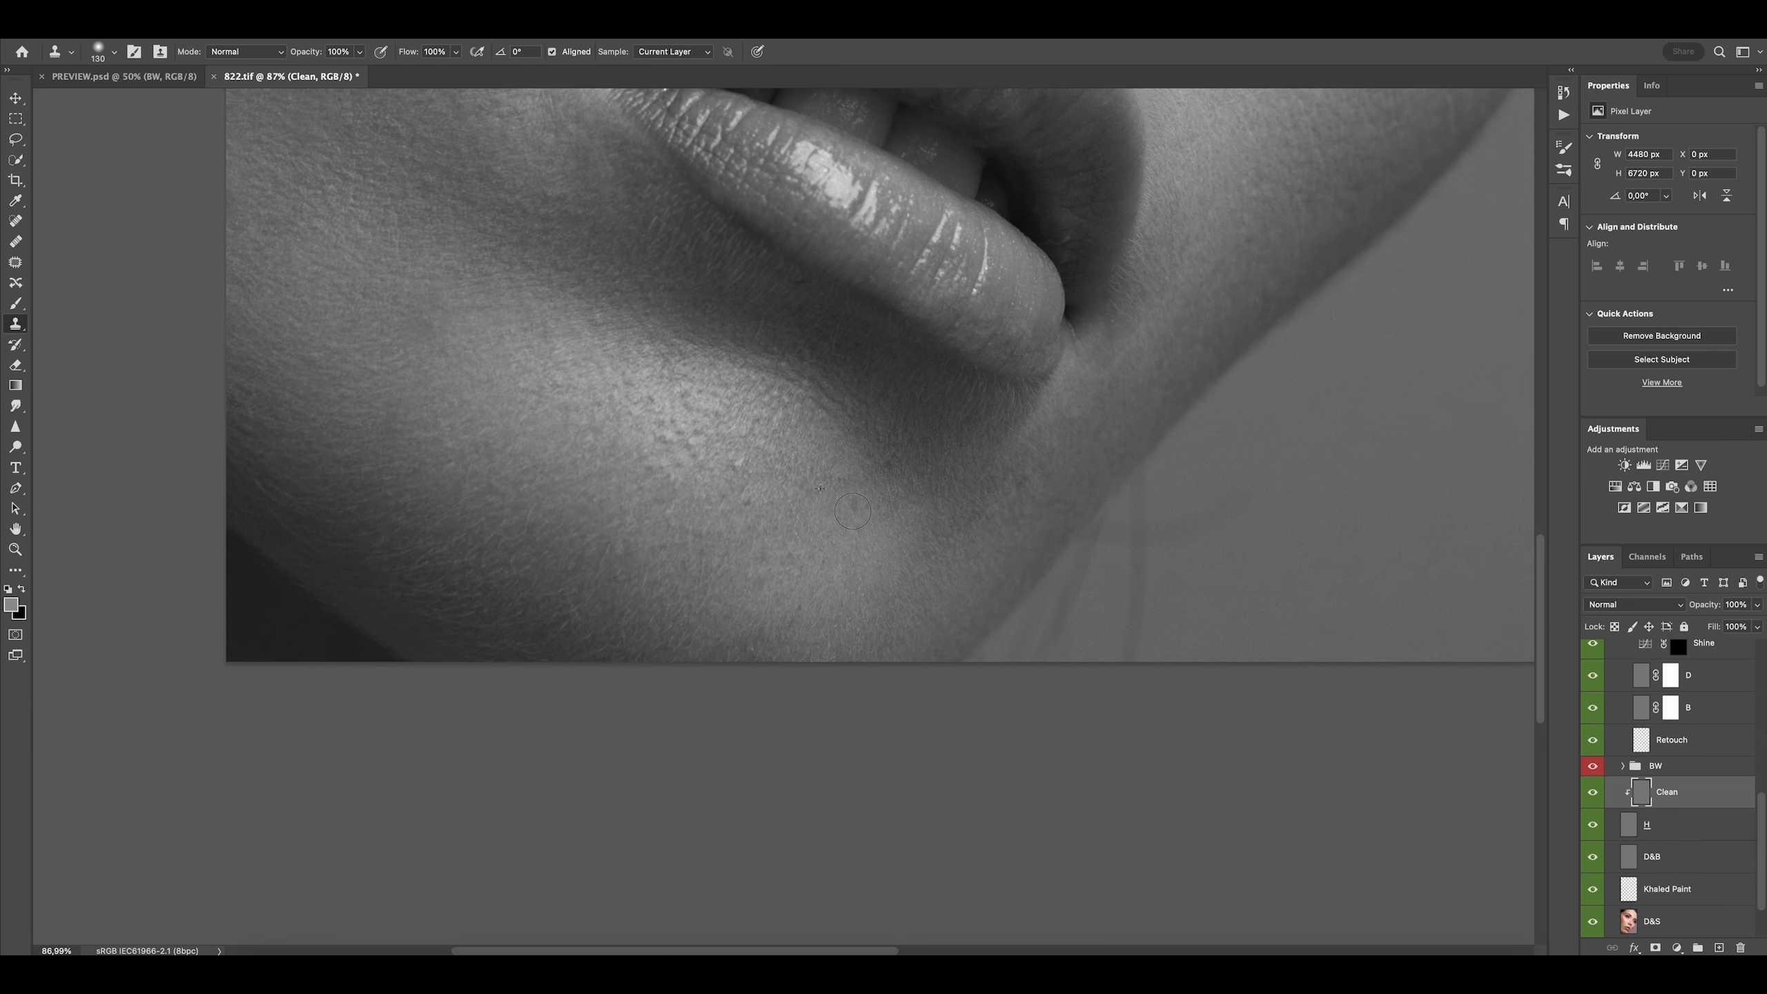
ctrl+alt+drag(795, 571, 814, 571)
alt+click(818, 583)
click(793, 625)
ctrl+alt+drag(693, 449, 704, 457)
scroll(745, 433, down, 3)
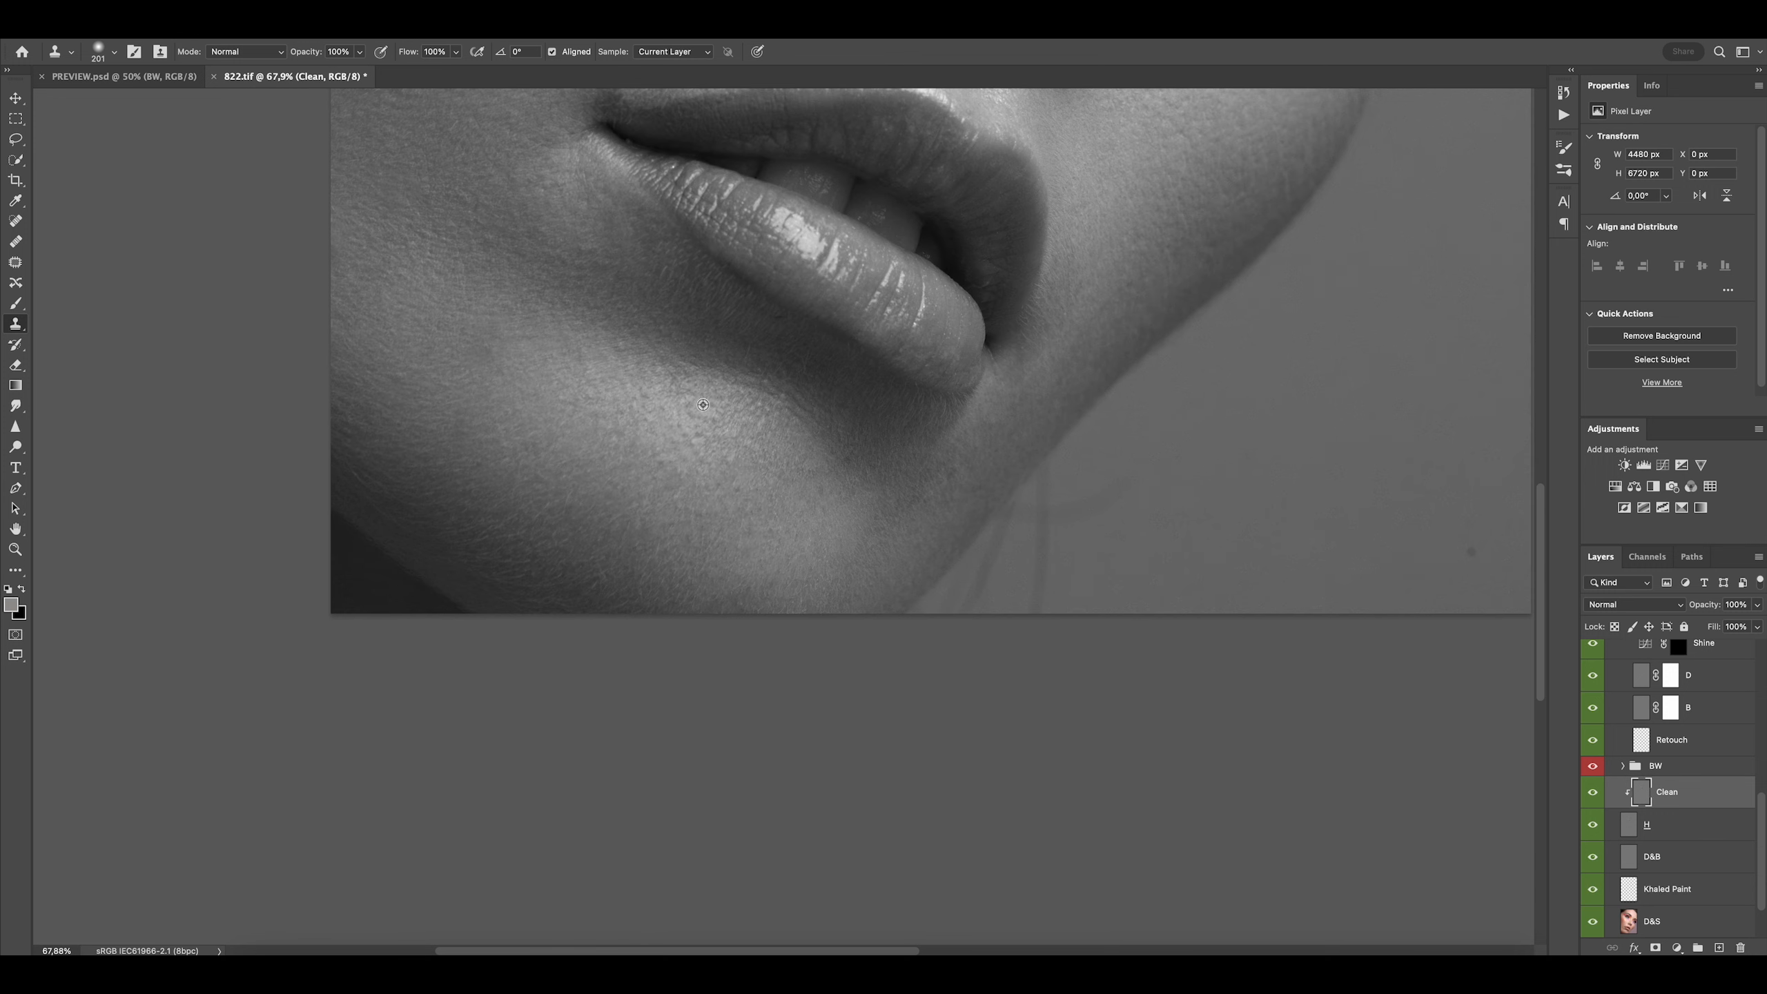
Clone even skin texture from just below the lower lip down across the chin
alt+click(781, 344)
click(769, 314)
alt+click(844, 430)
click(848, 460)
alt+click(868, 496)
click(891, 518)
ctrl+alt+drag(889, 494, 905, 492)
Clone clean skin beside the mouth and along the far jawline with a larger brush
scroll(906, 493, down, 4)
alt+click(733, 380)
mouse_move(748, 349)
mouse_down()
mouse_move(776, 349)
mouse_move(763, 397)
mouse_up()
scroll(924, 445, up, 3)
scroll(924, 446, up, 1)
alt+click(905, 439)
click(905, 467)
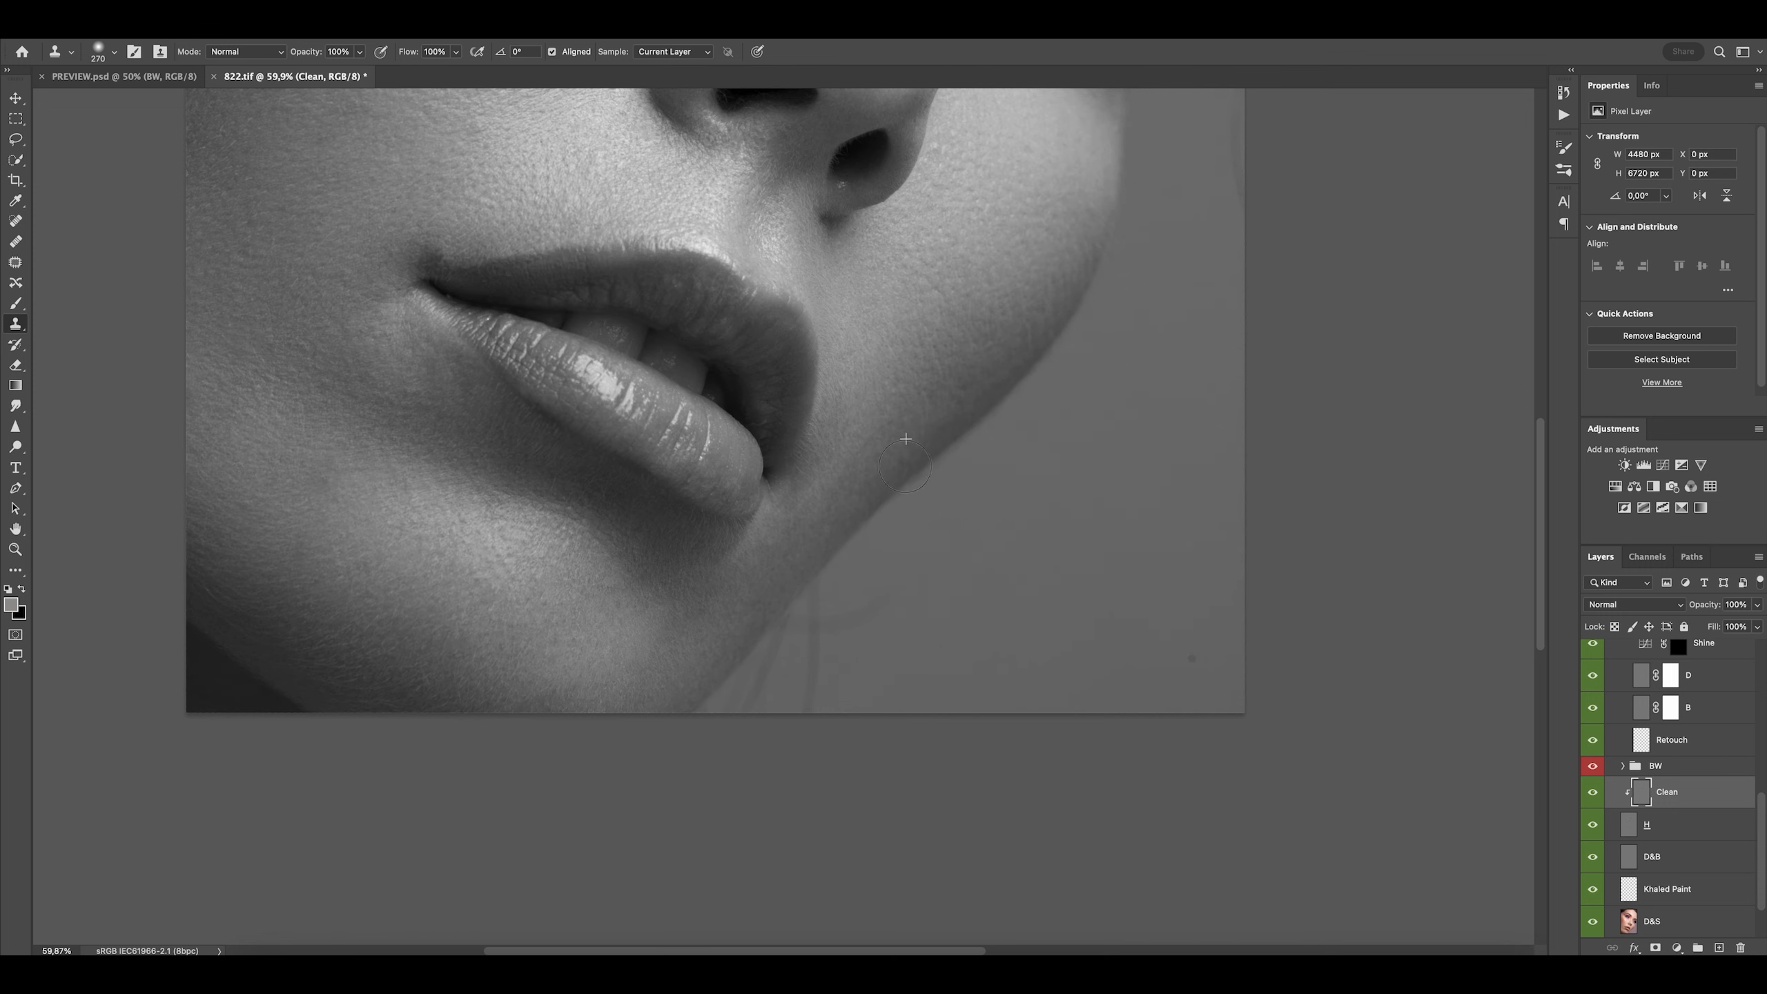
Examine the skin on the far cheek and around the nose, comparing with the BW group toggled off and on
scroll(837, 385, up, 5)
scroll(837, 384, right, 4)
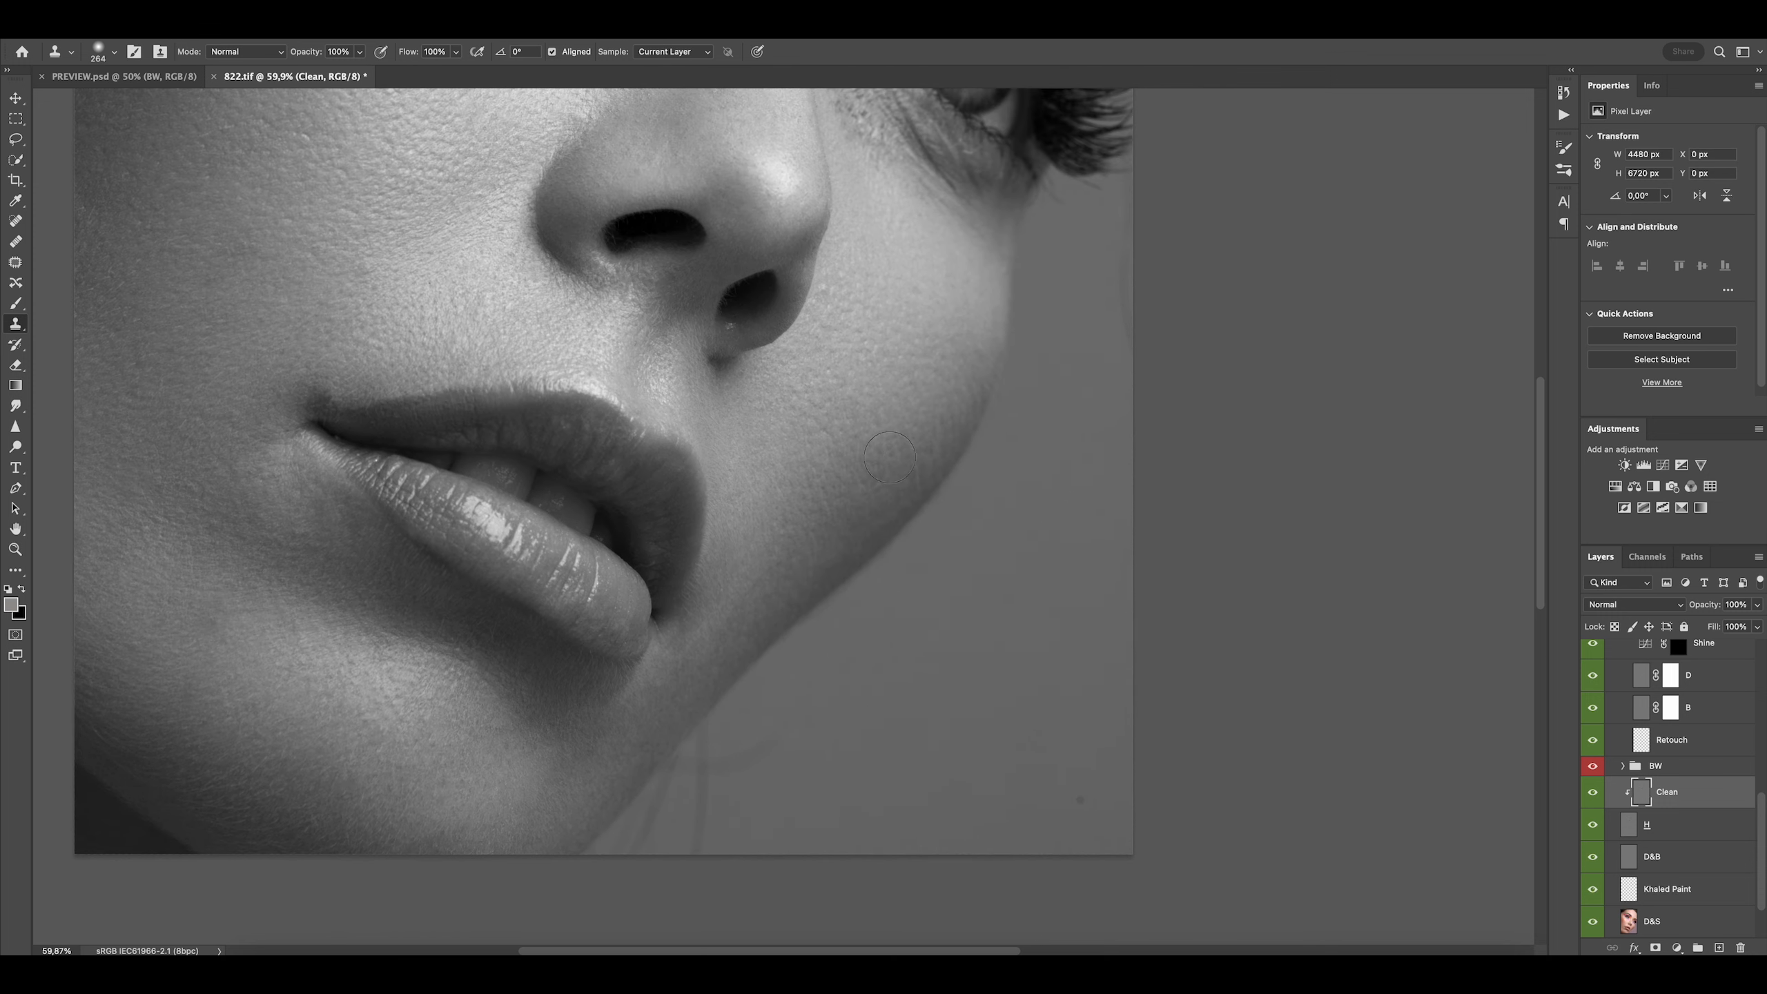
scroll(837, 382, up, 5)
scroll(774, 406, up, 3)
scroll(774, 406, right, 1)
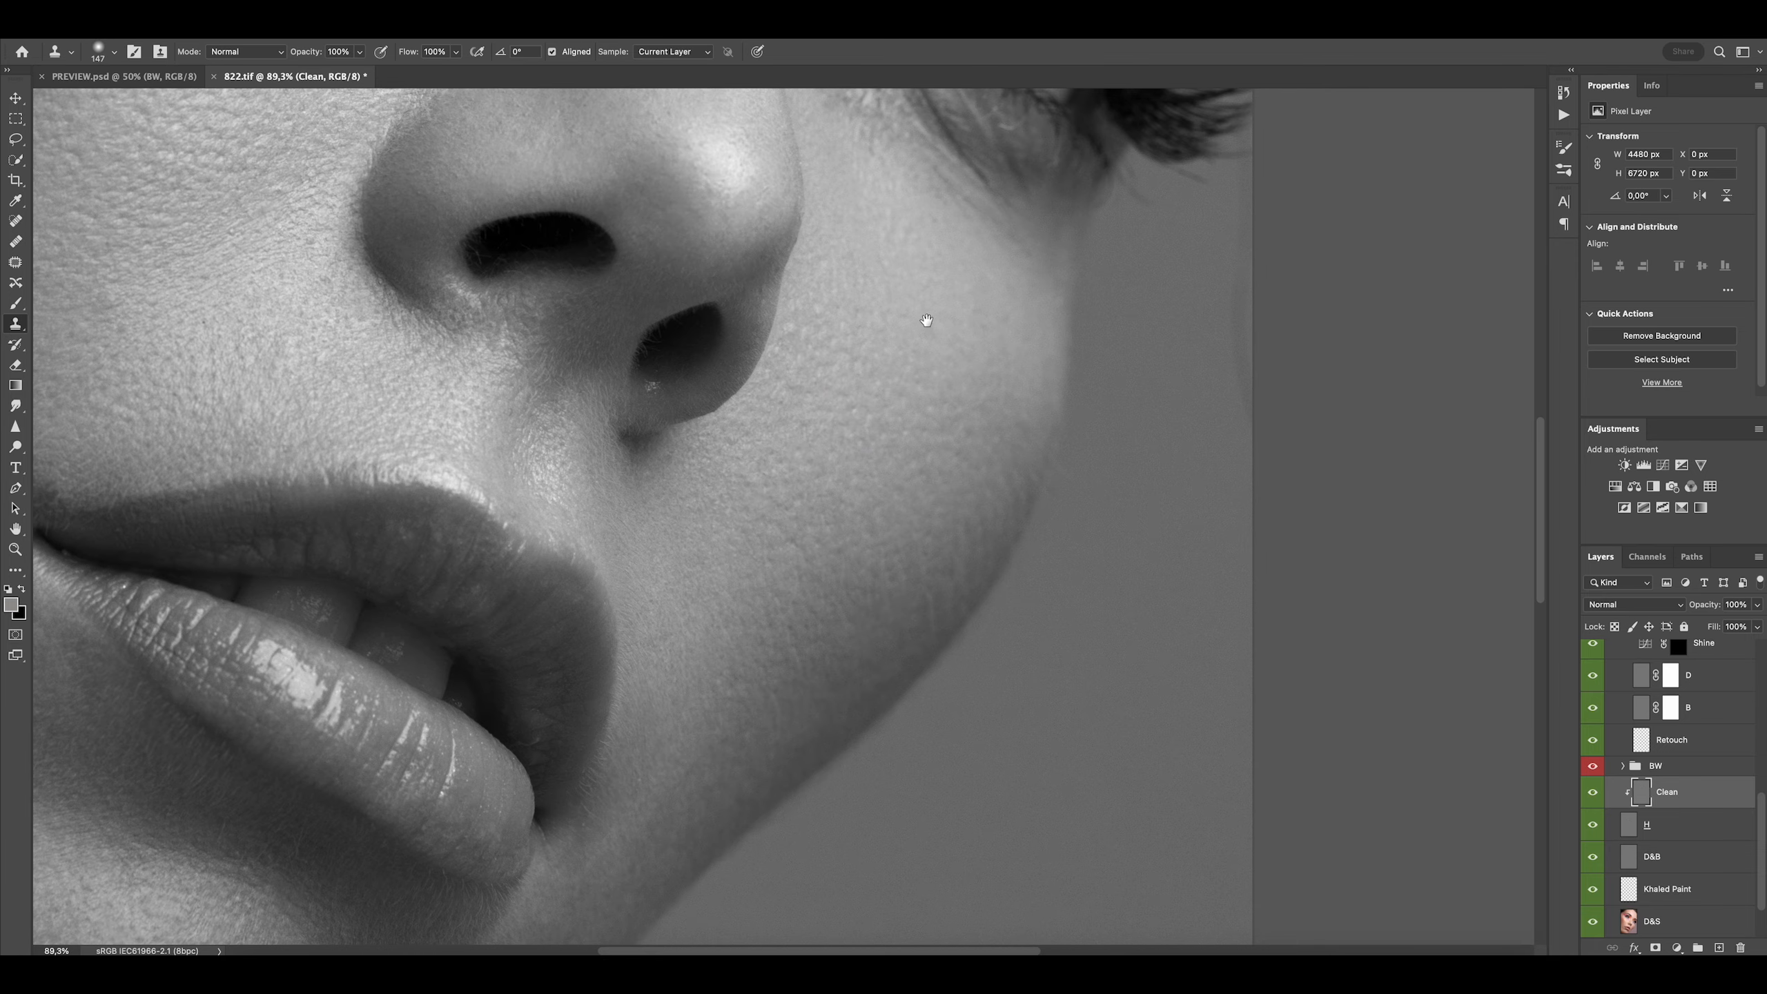
scroll(867, 395, down, 5)
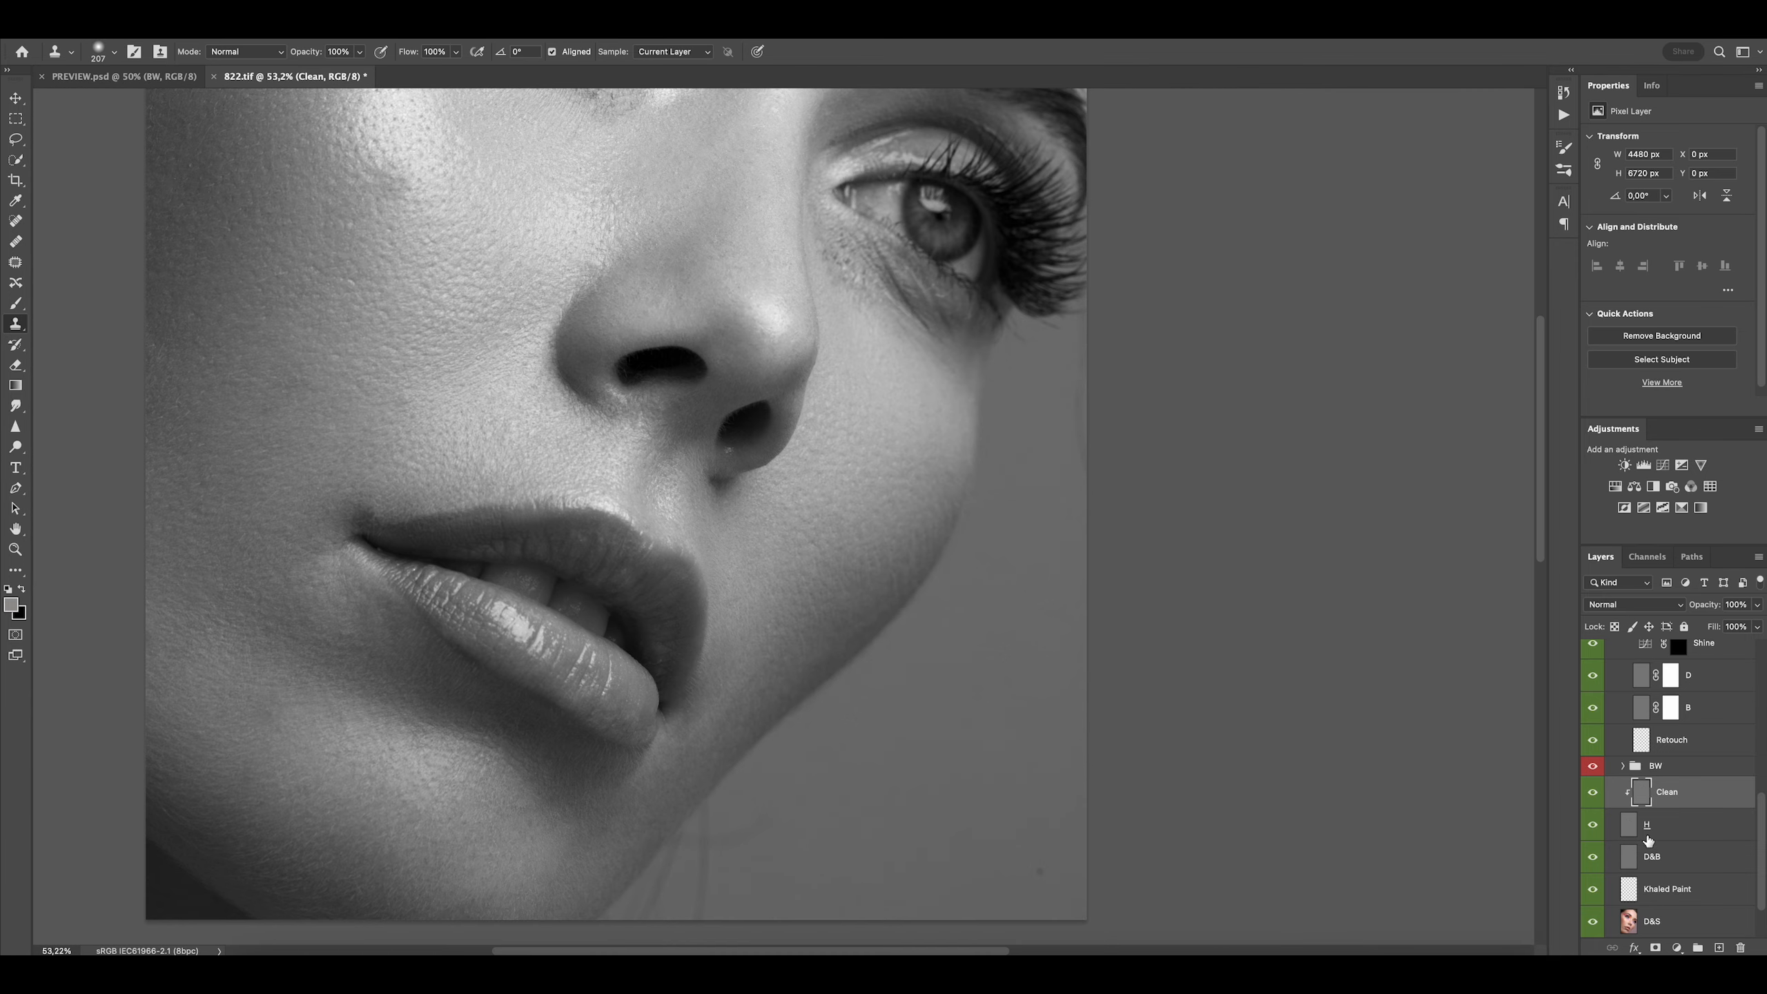
click(1594, 766)
click(1593, 765)
Inspect the skin under both eyes, across the nose and around the near eye's makeup at close zoom
scroll(861, 263, up, 5)
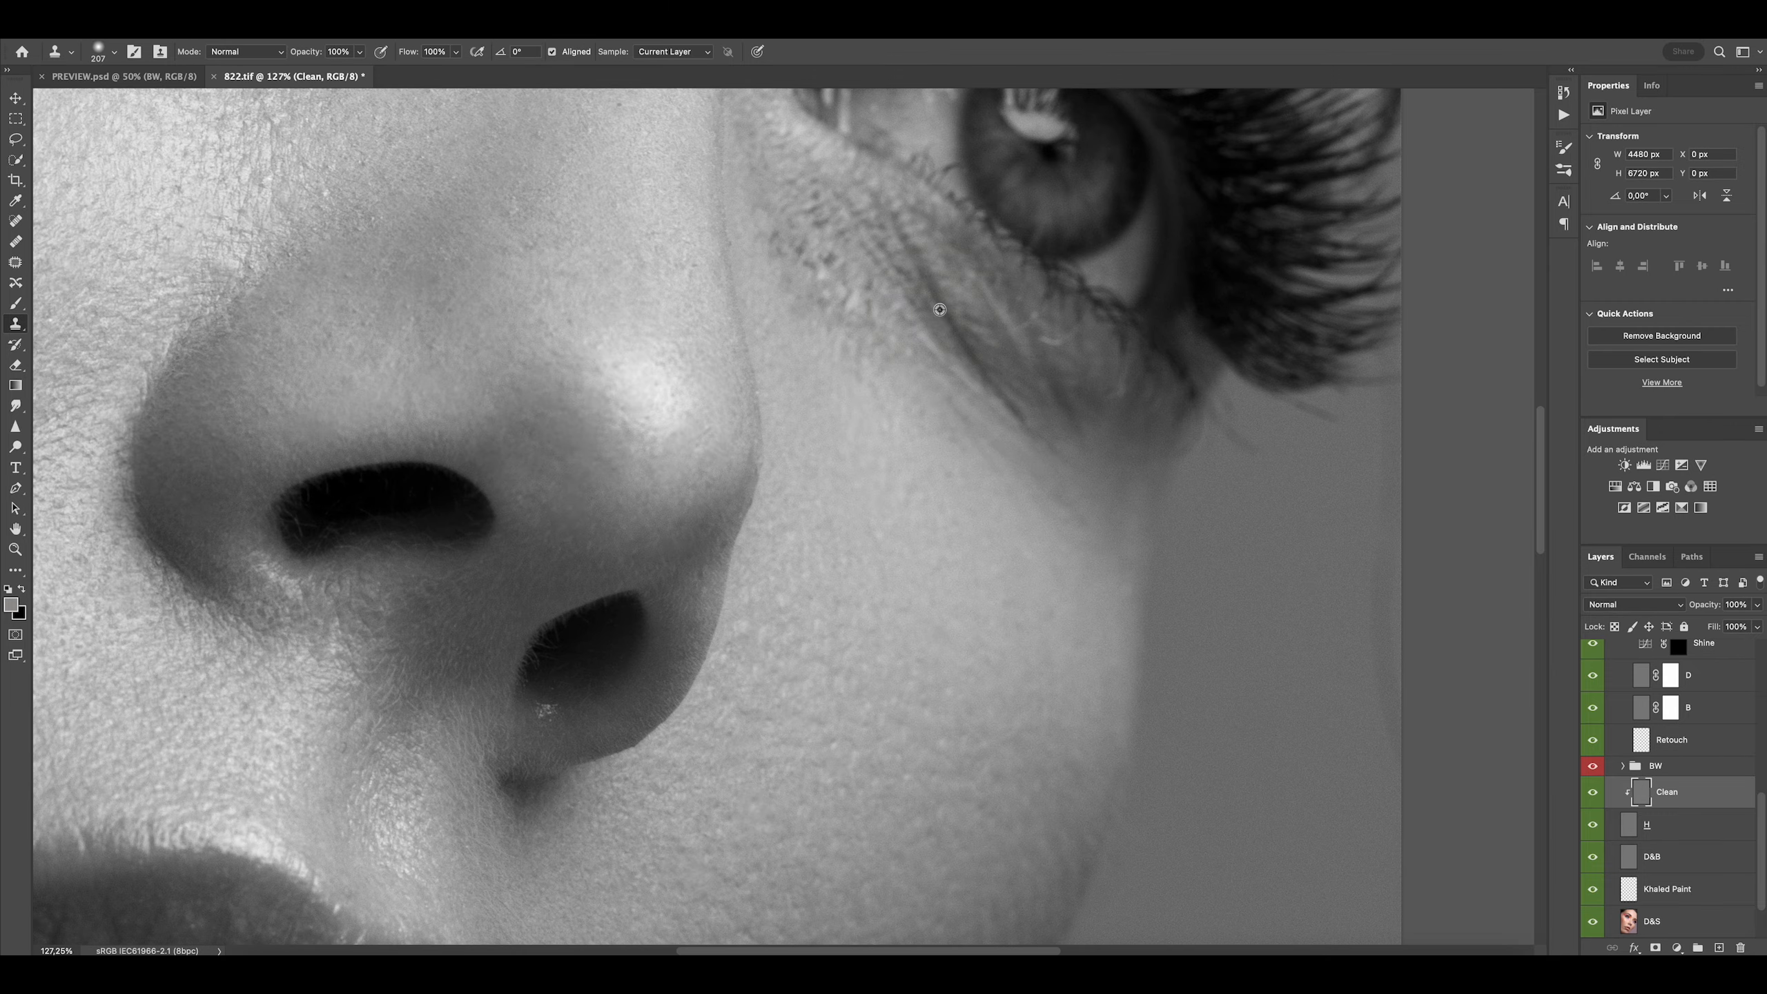
scroll(871, 309, up, 3)
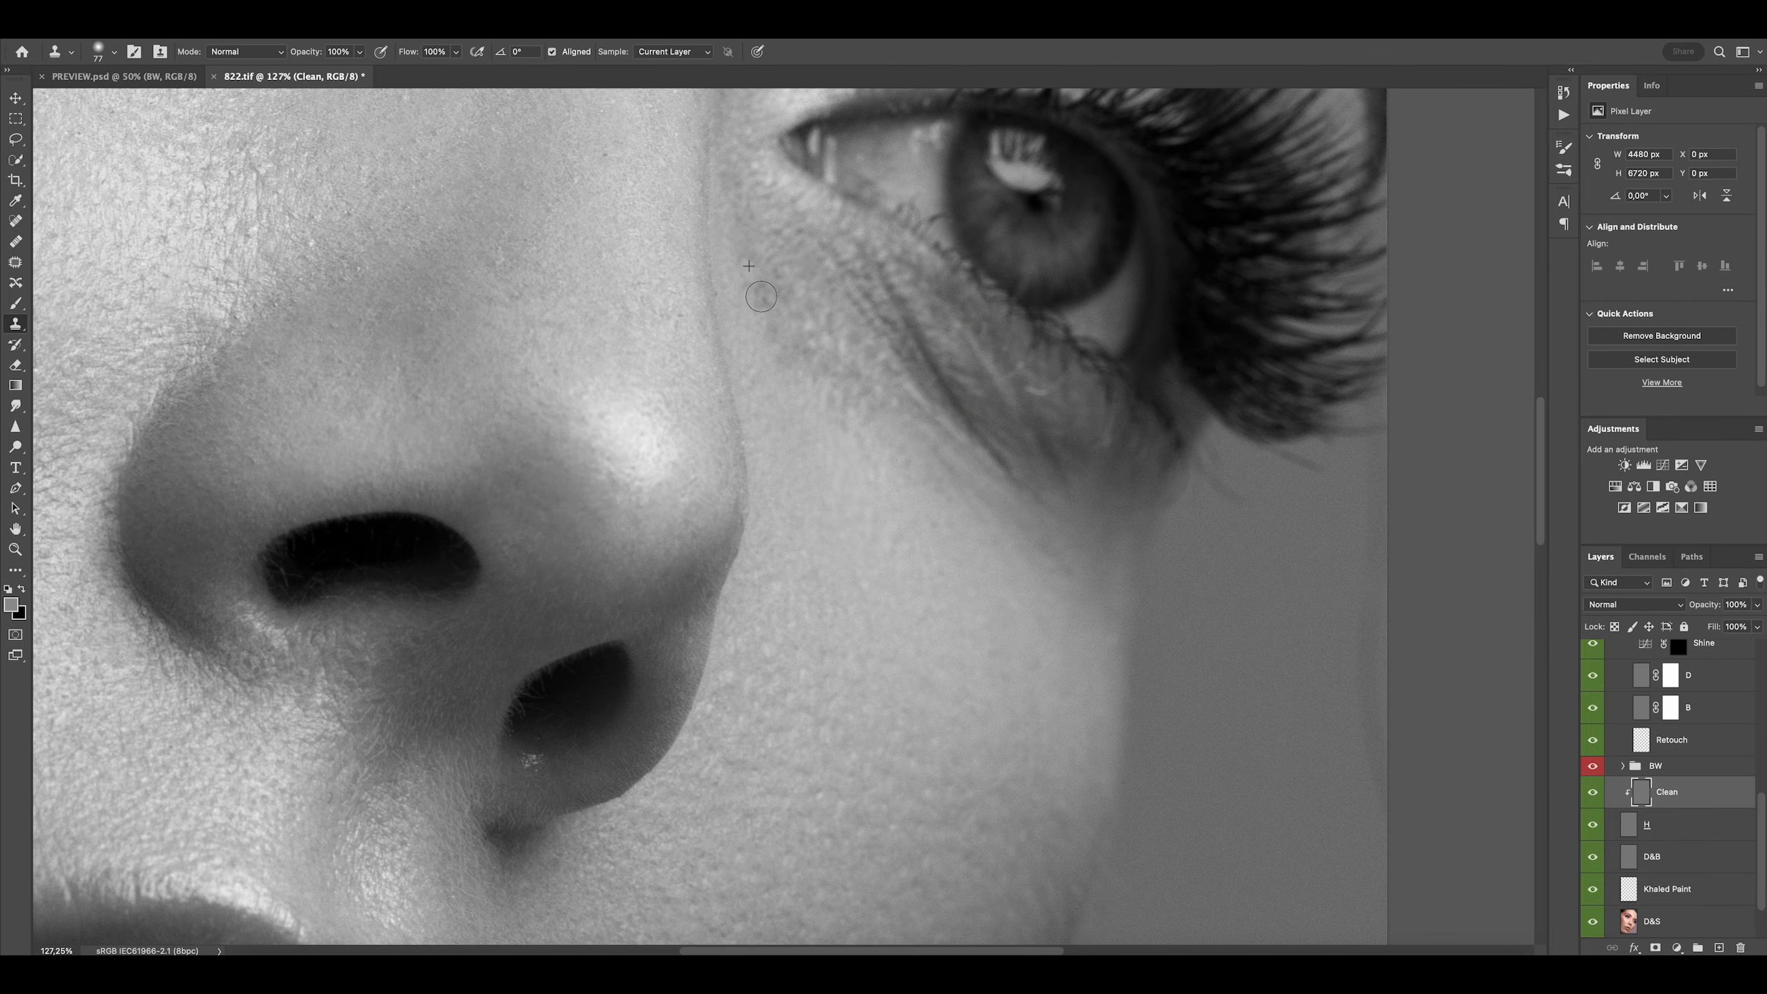
scroll(761, 296, down, 4)
scroll(800, 327, down, 3)
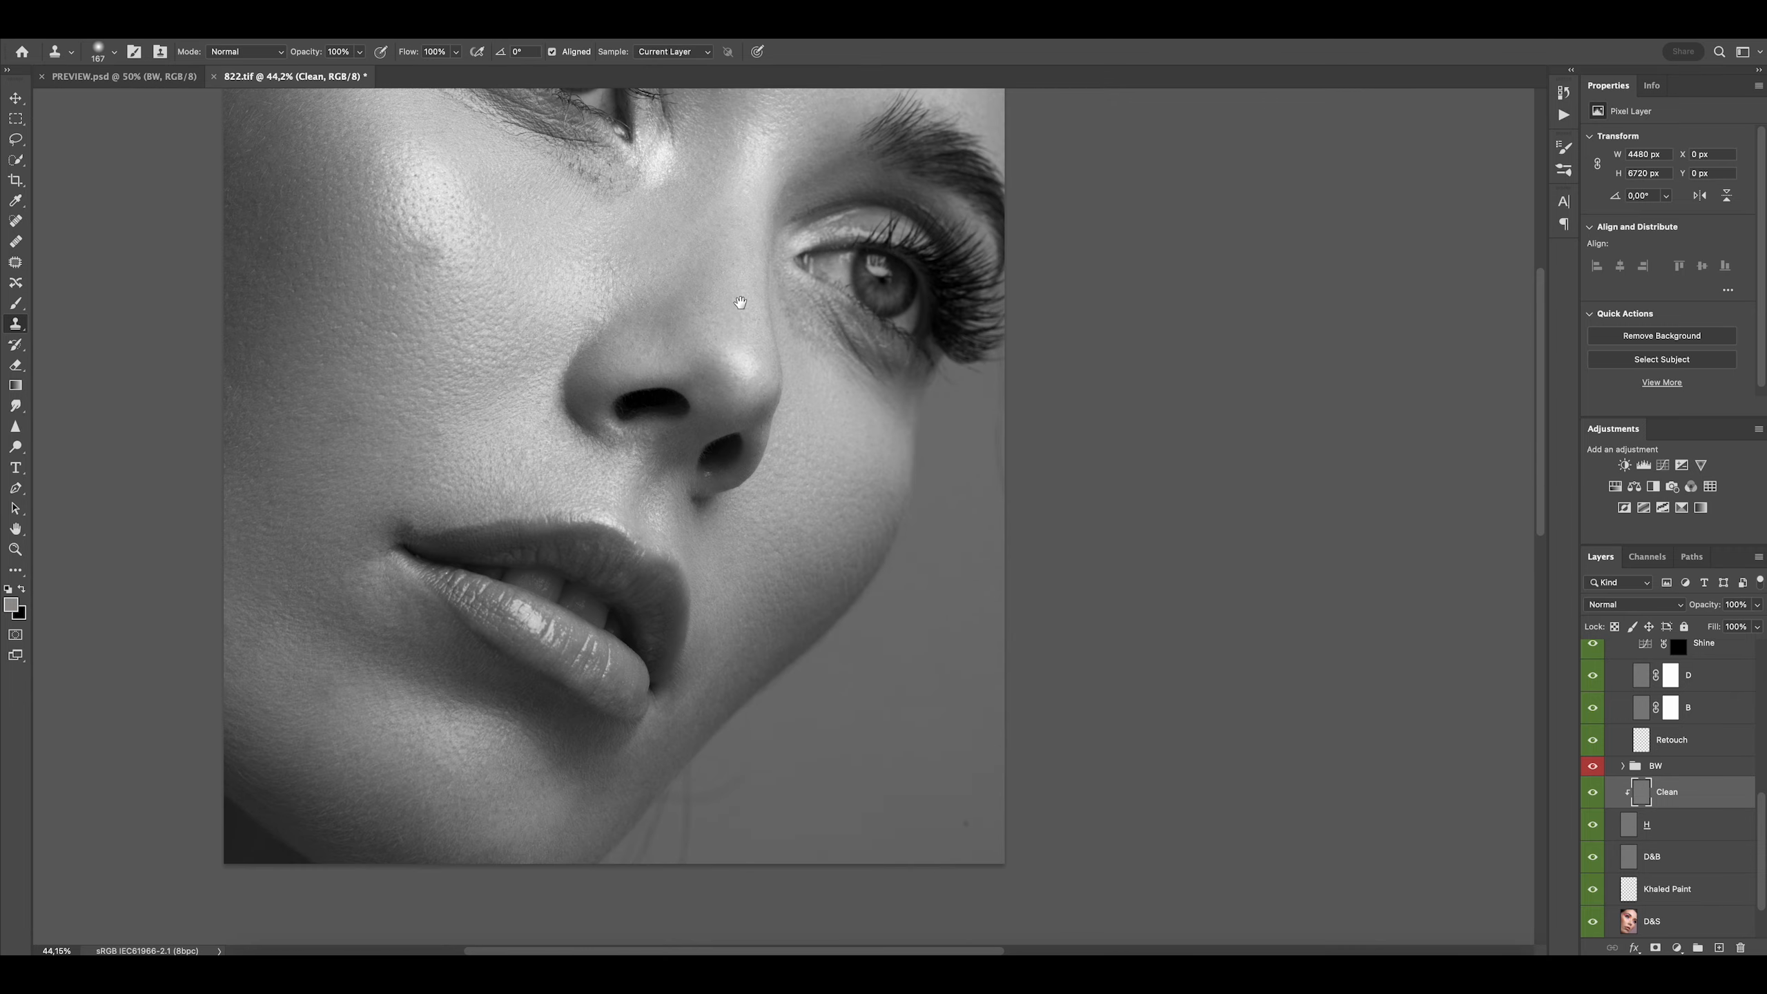
scroll(741, 299, up, 7)
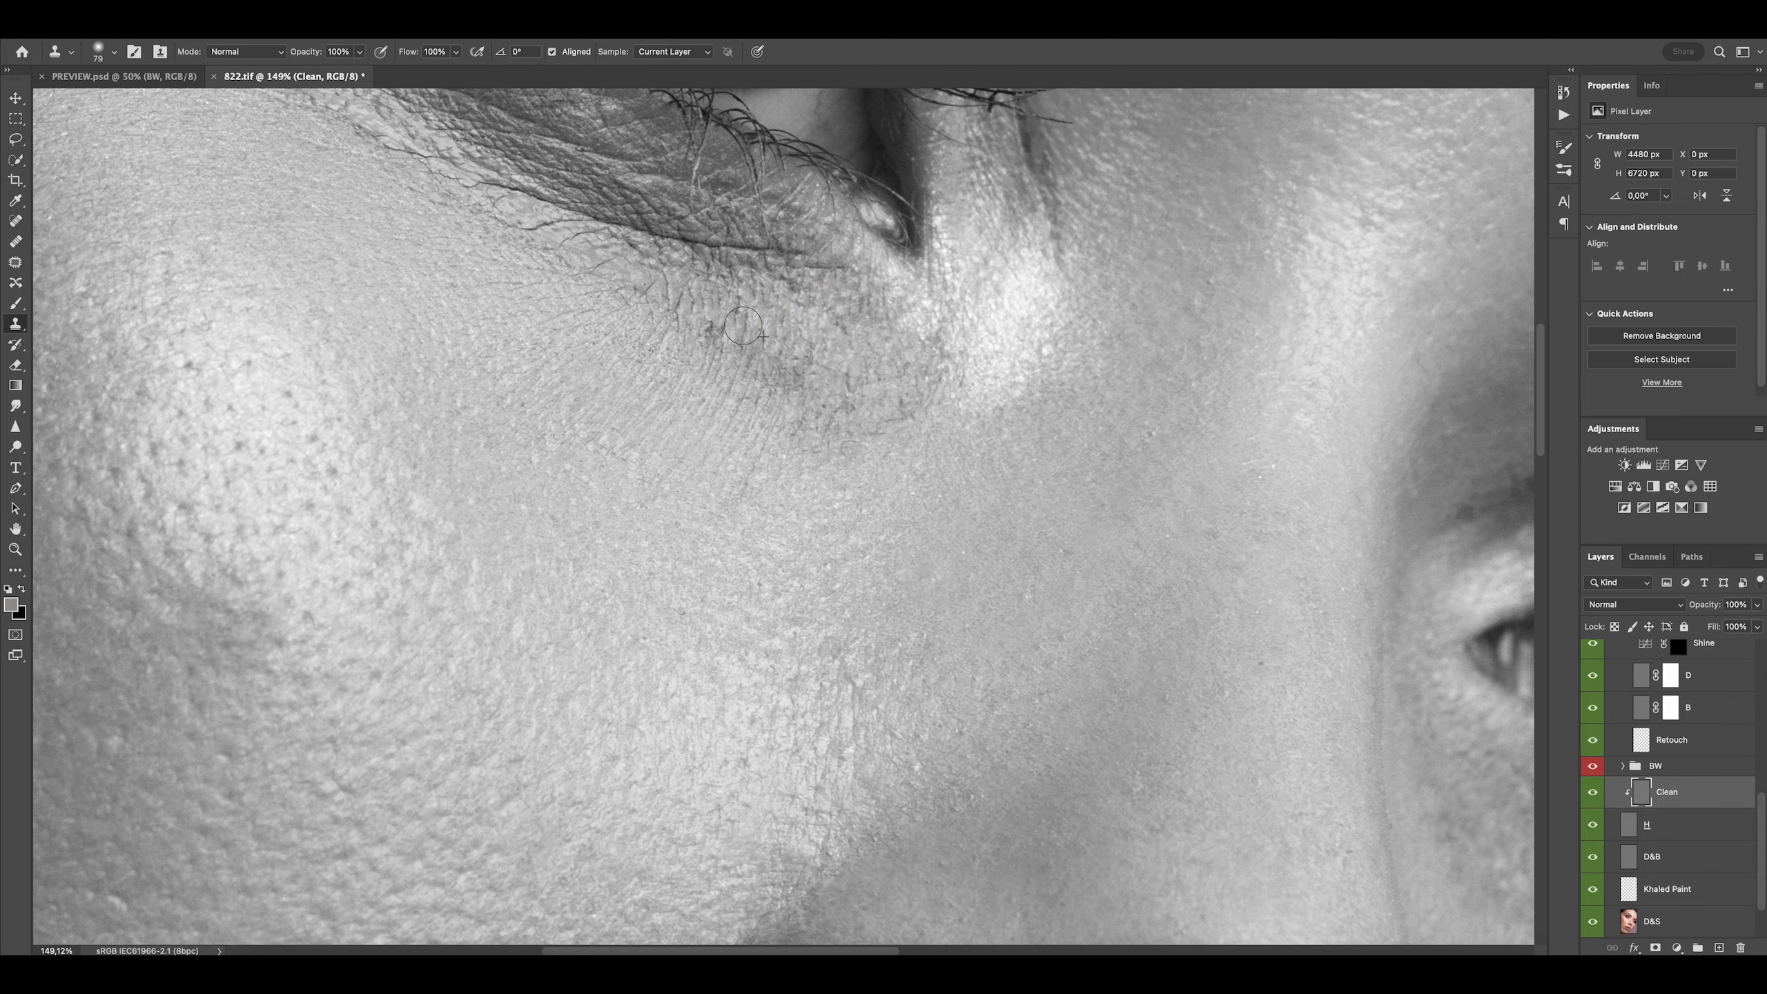
scroll(716, 334, down, 4)
key(bracketright)
key(bracketright)
key(bracketright)
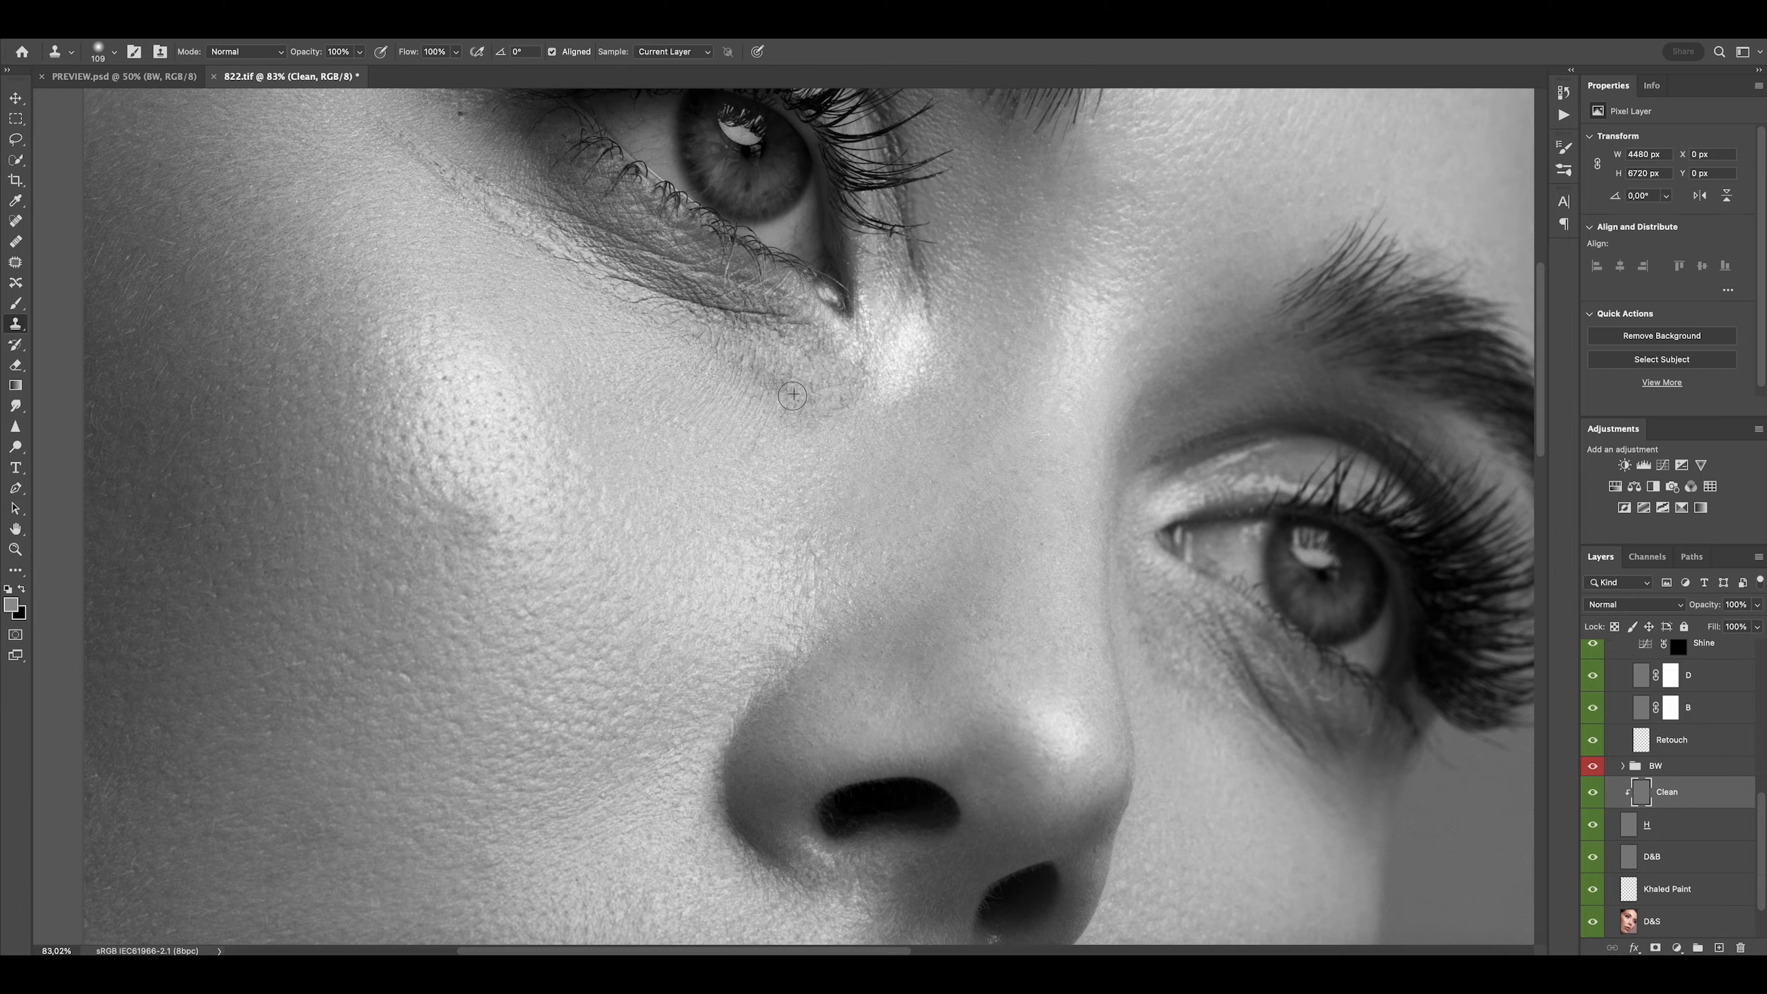
scroll(793, 395, up, 4)
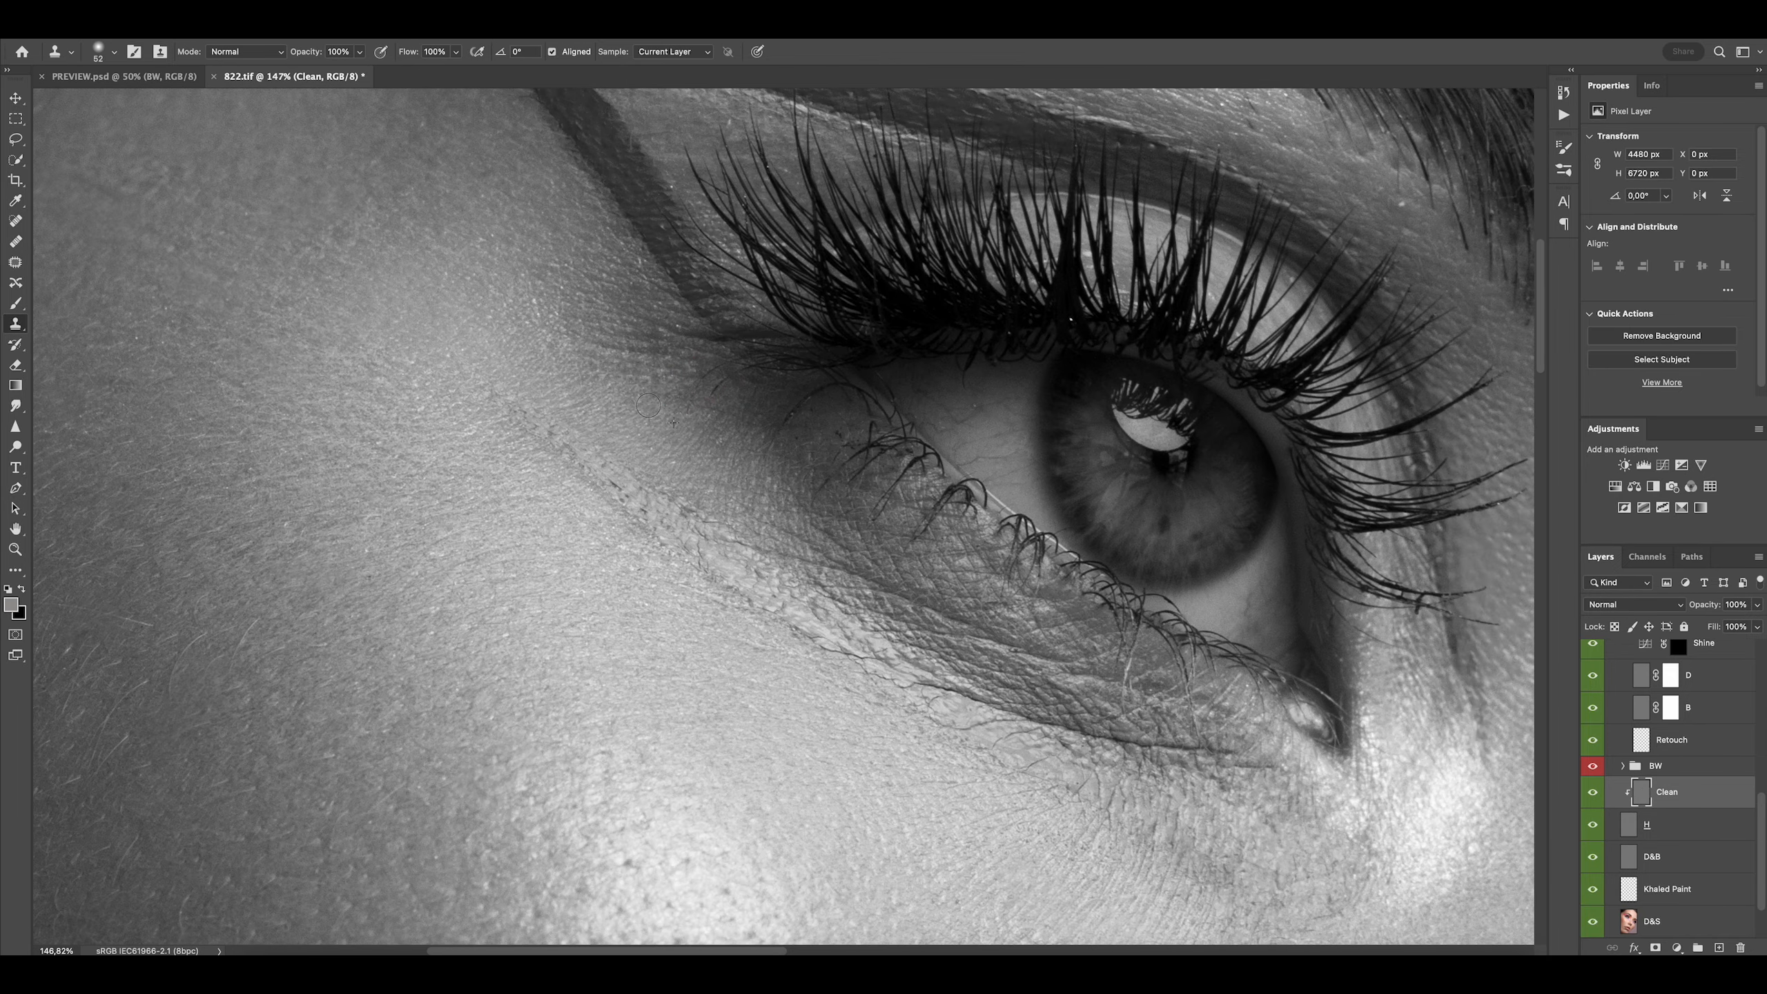
scroll(799, 434, down, 3)
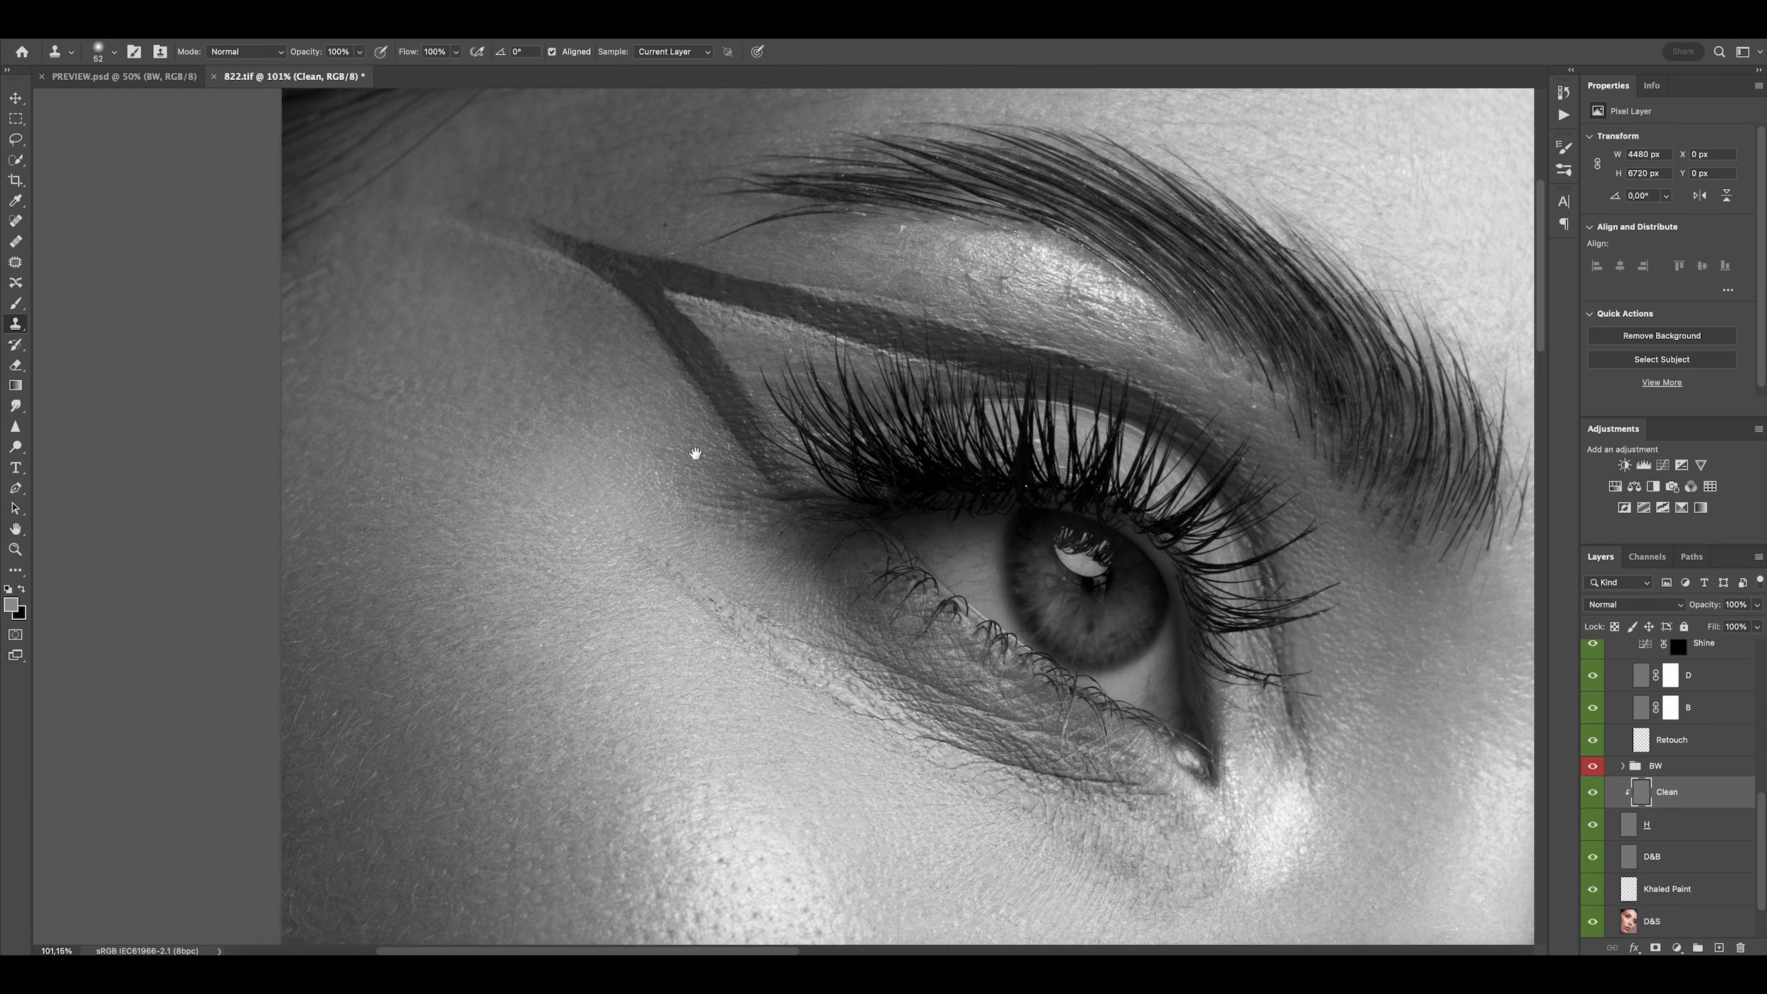
Clone even texture over the temple and the skin beside the winged eyeliner with an enlarged brush
key(bracketright)
key(bracketright)
key(bracketright)
key(bracketright)
key(bracketright)
key(bracketright)
key(bracketright)
key(bracketright)
alt+click(549, 444)
click(516, 419)
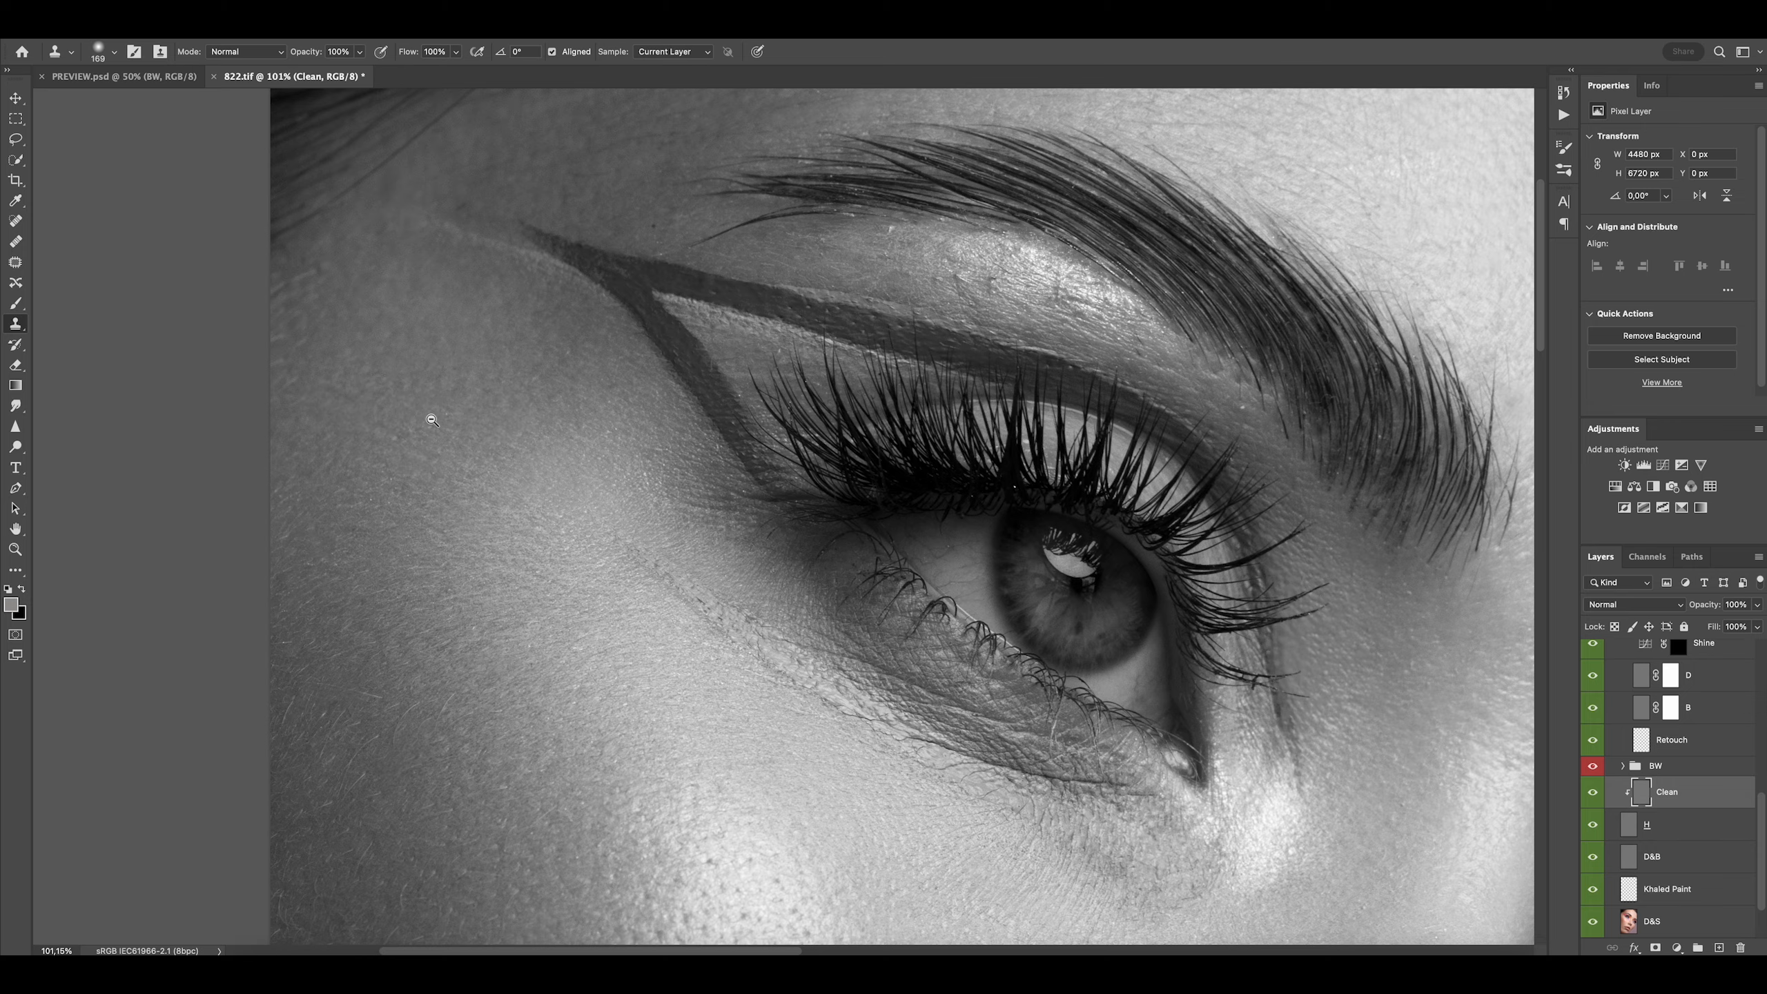
drag(431, 420, 390, 421)
drag(525, 485, 619, 452)
mouse_move(650, 437)
mouse_down()
mouse_move(578, 424)
mouse_move(629, 367)
mouse_up()
drag(629, 367, 648, 368)
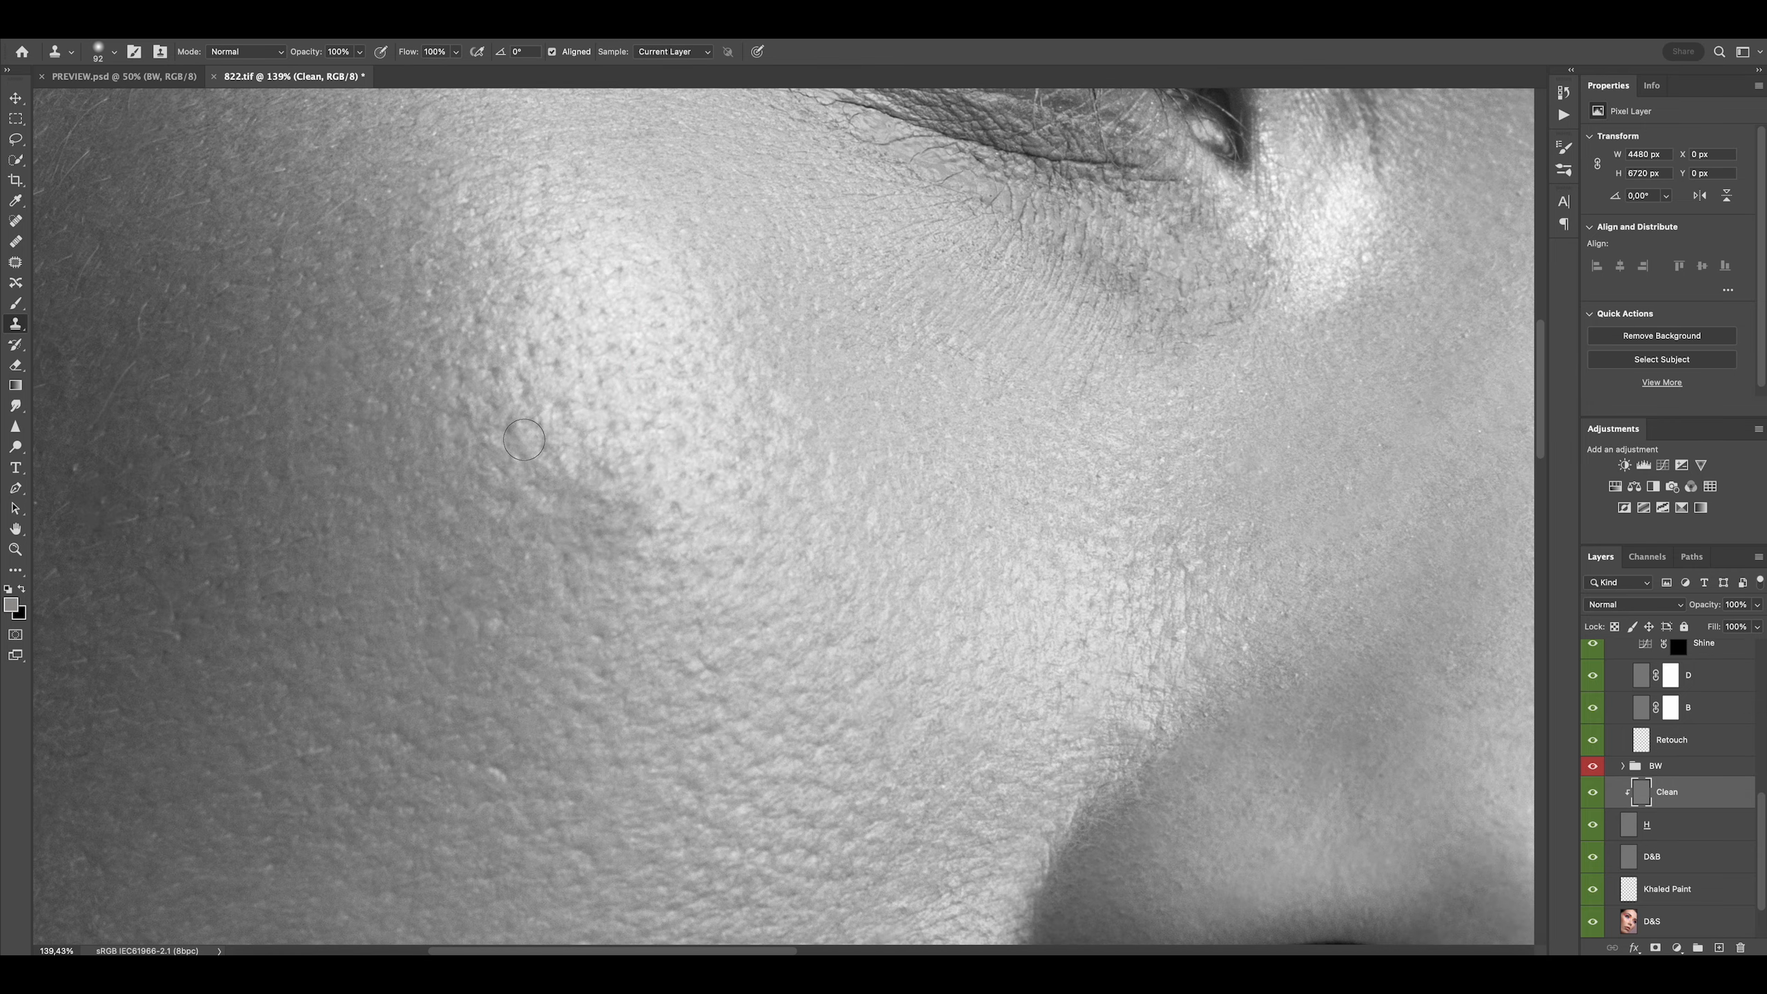
Even out the rough texture on the near cheek beside the nose with the Clone Stamp
scroll(578, 452, down, 4)
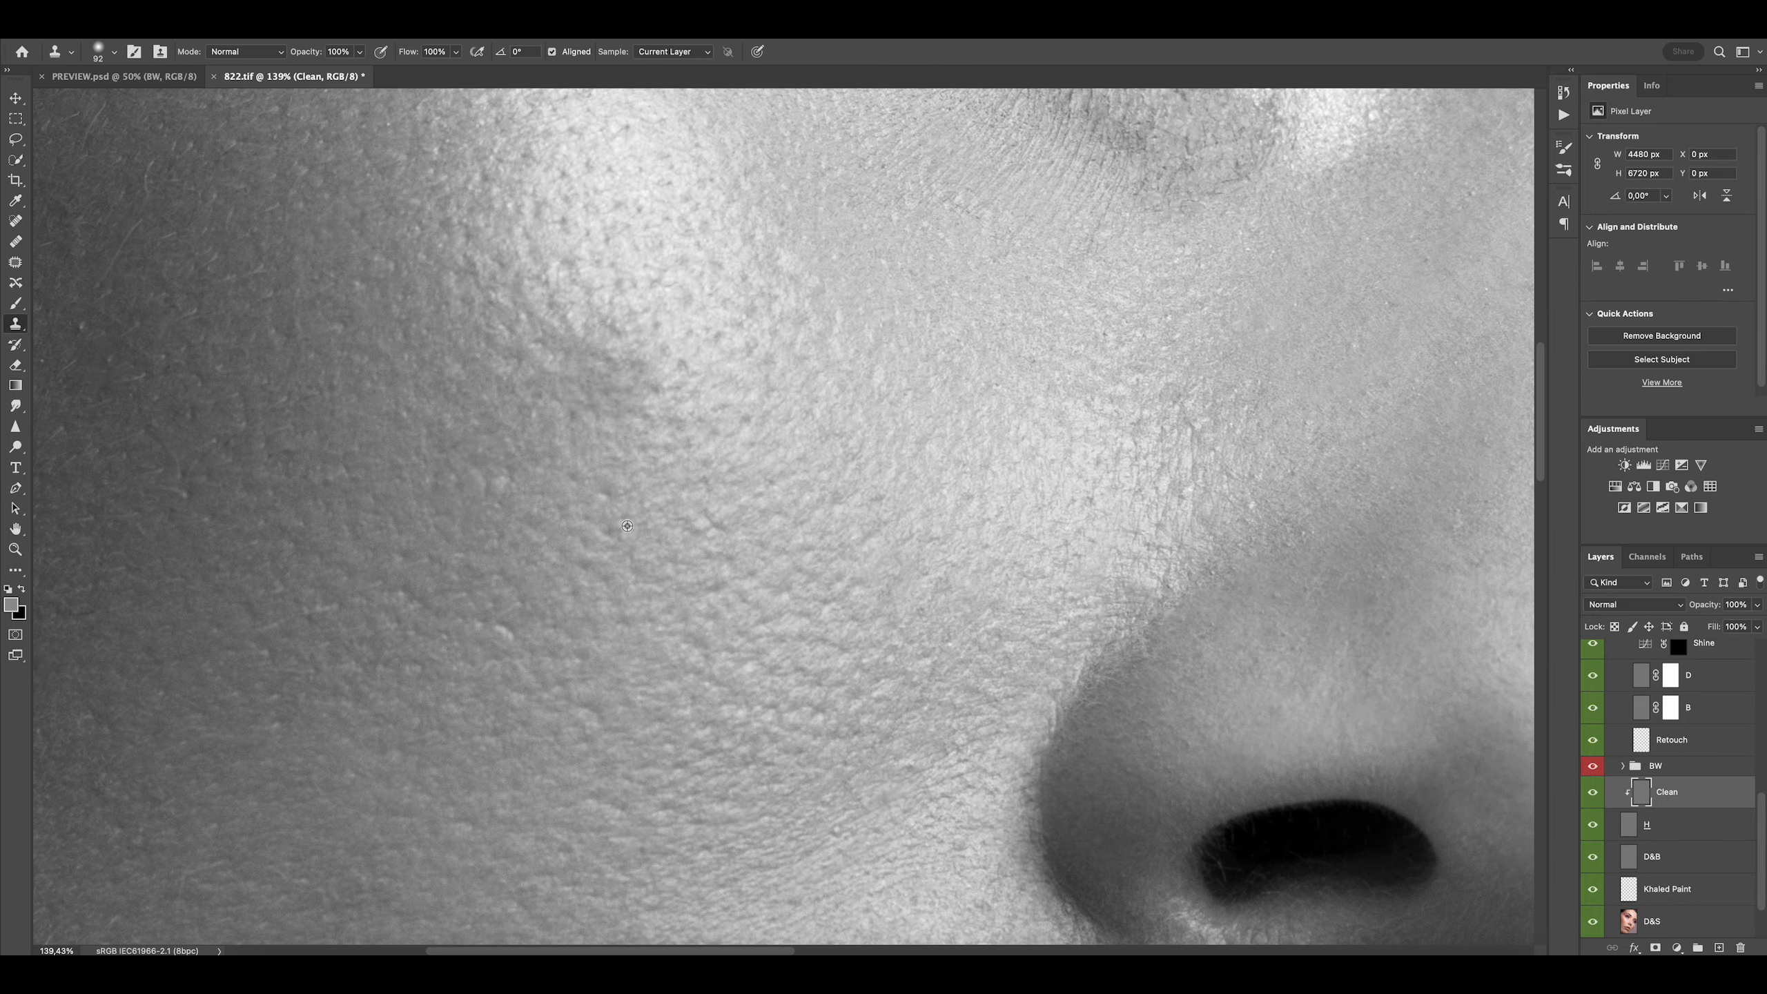
scroll(540, 523, down, 5)
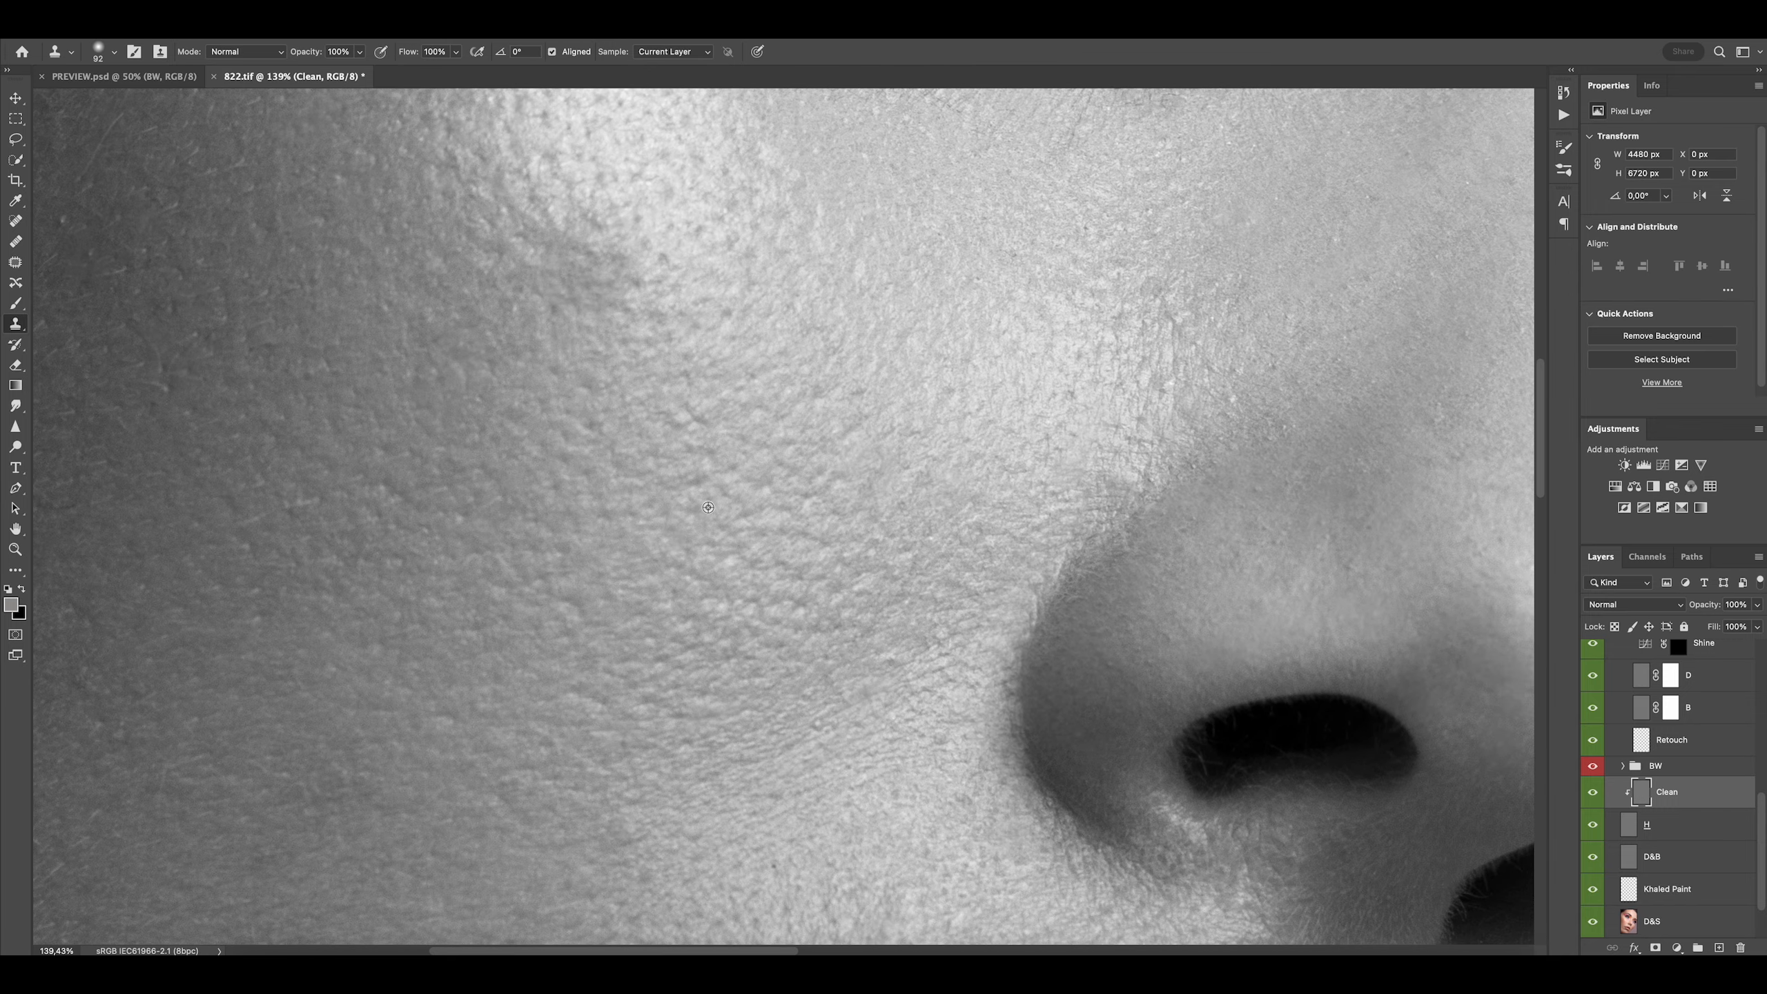
drag(699, 534, 708, 396)
drag(627, 647, 639, 647)
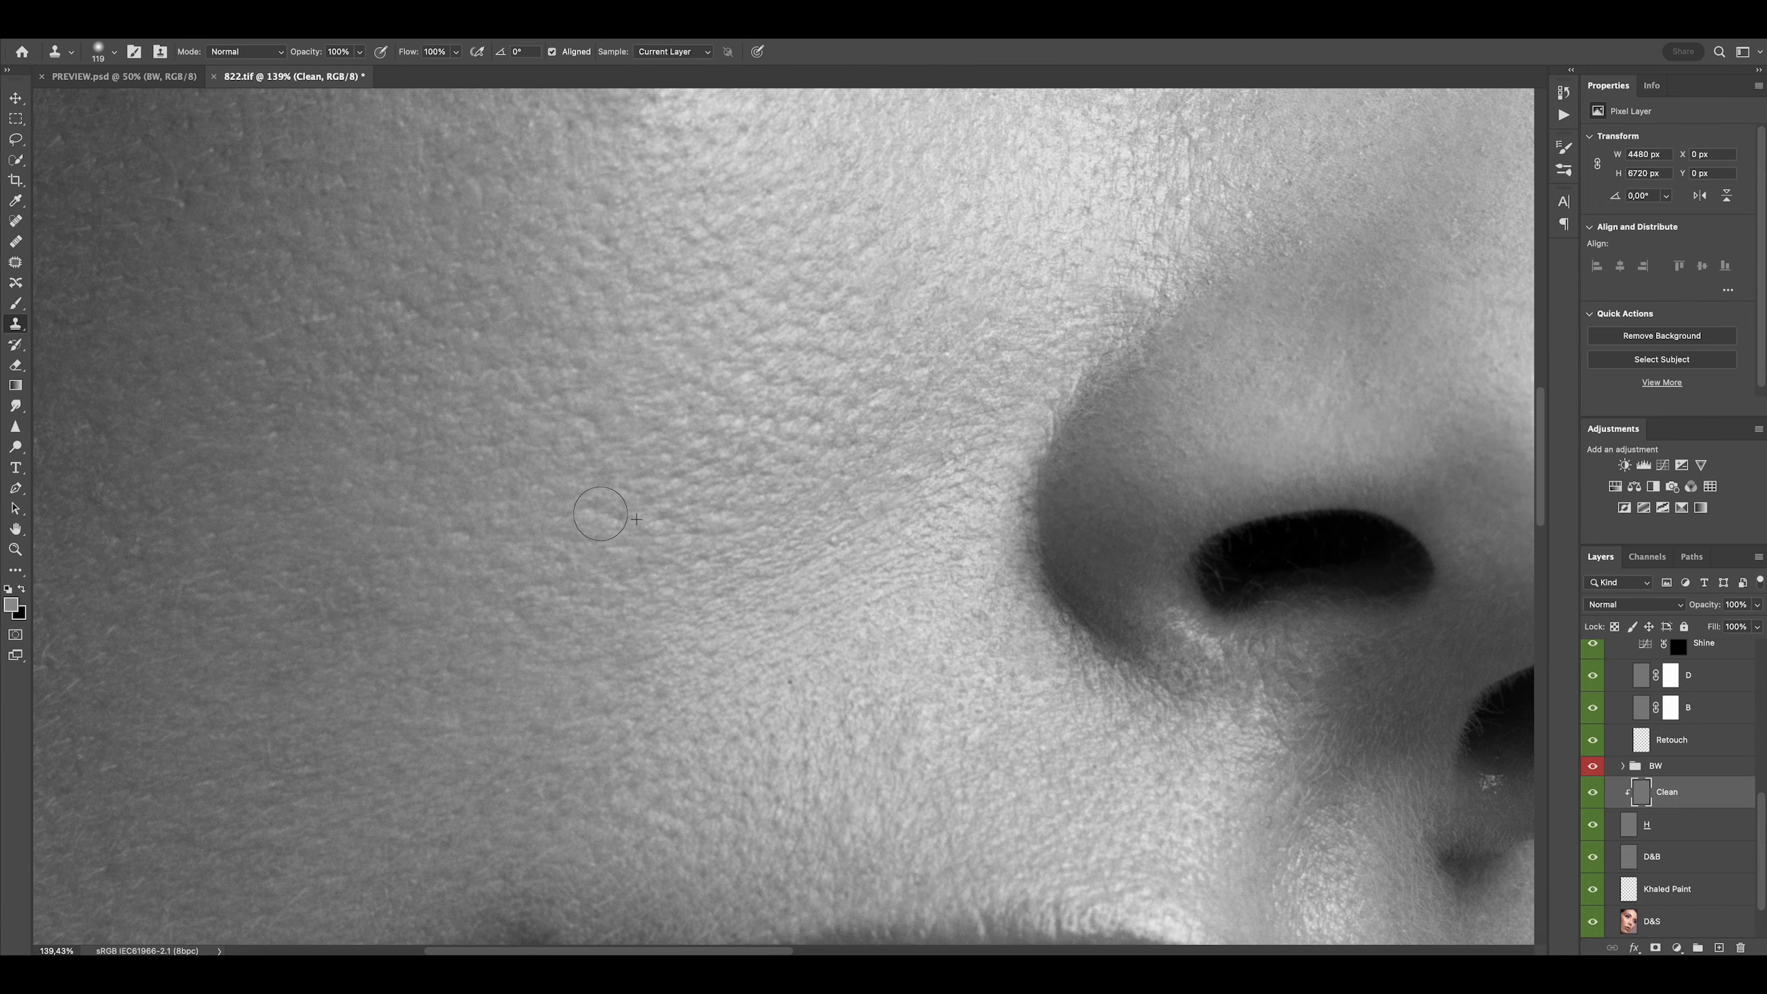
scroll(812, 527, down, 5)
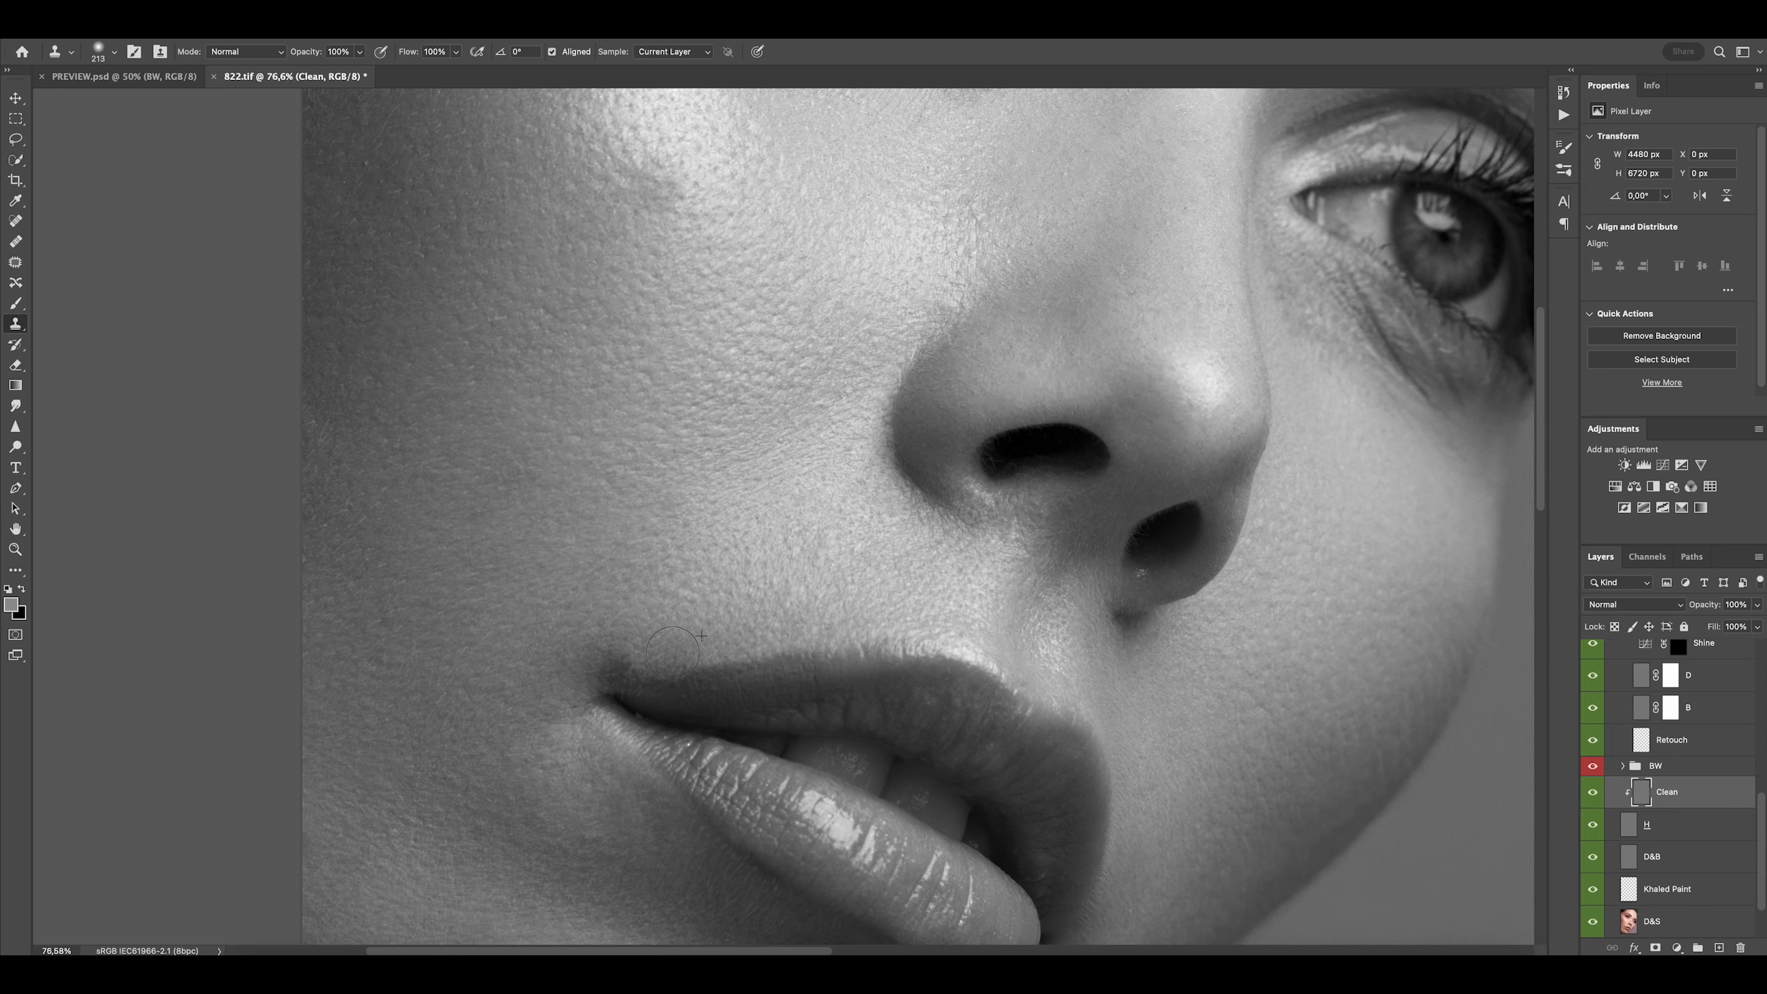
Clone clean skin over the cheek just above the near mouth corner with a larger brush
scroll(617, 559, down, 2)
scroll(872, 347, down, 1)
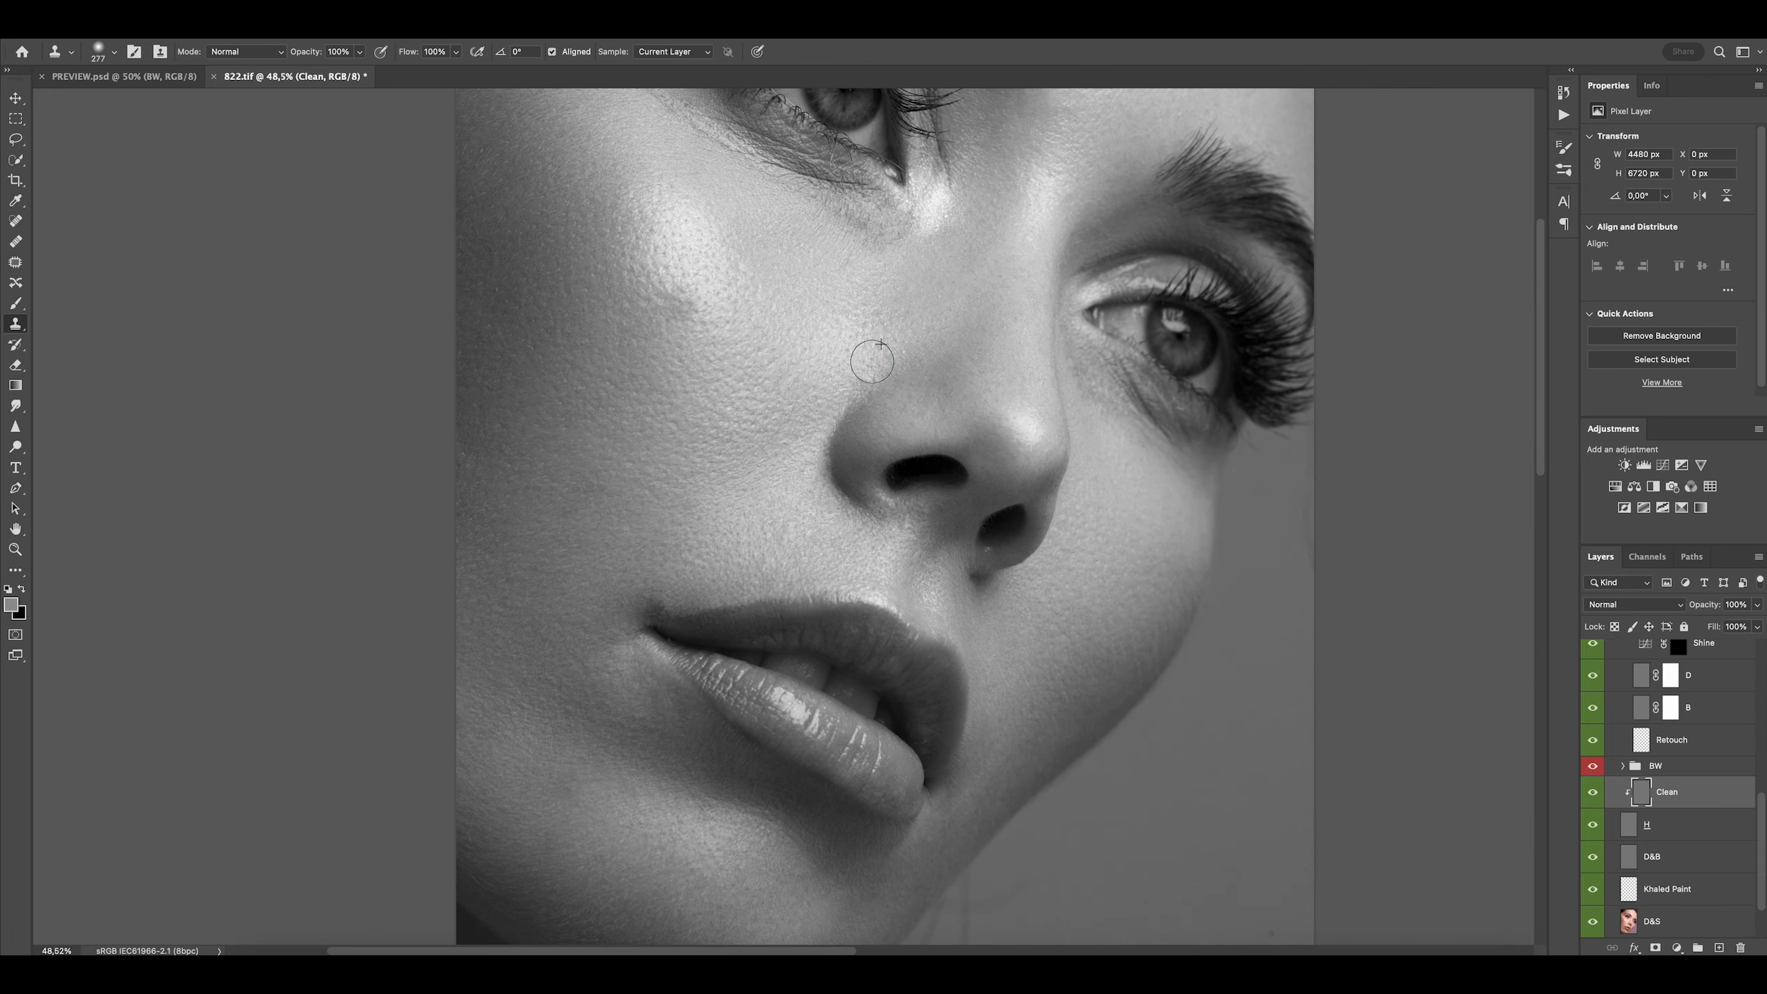
drag(872, 361, 836, 395)
scroll(903, 447, down, 1)
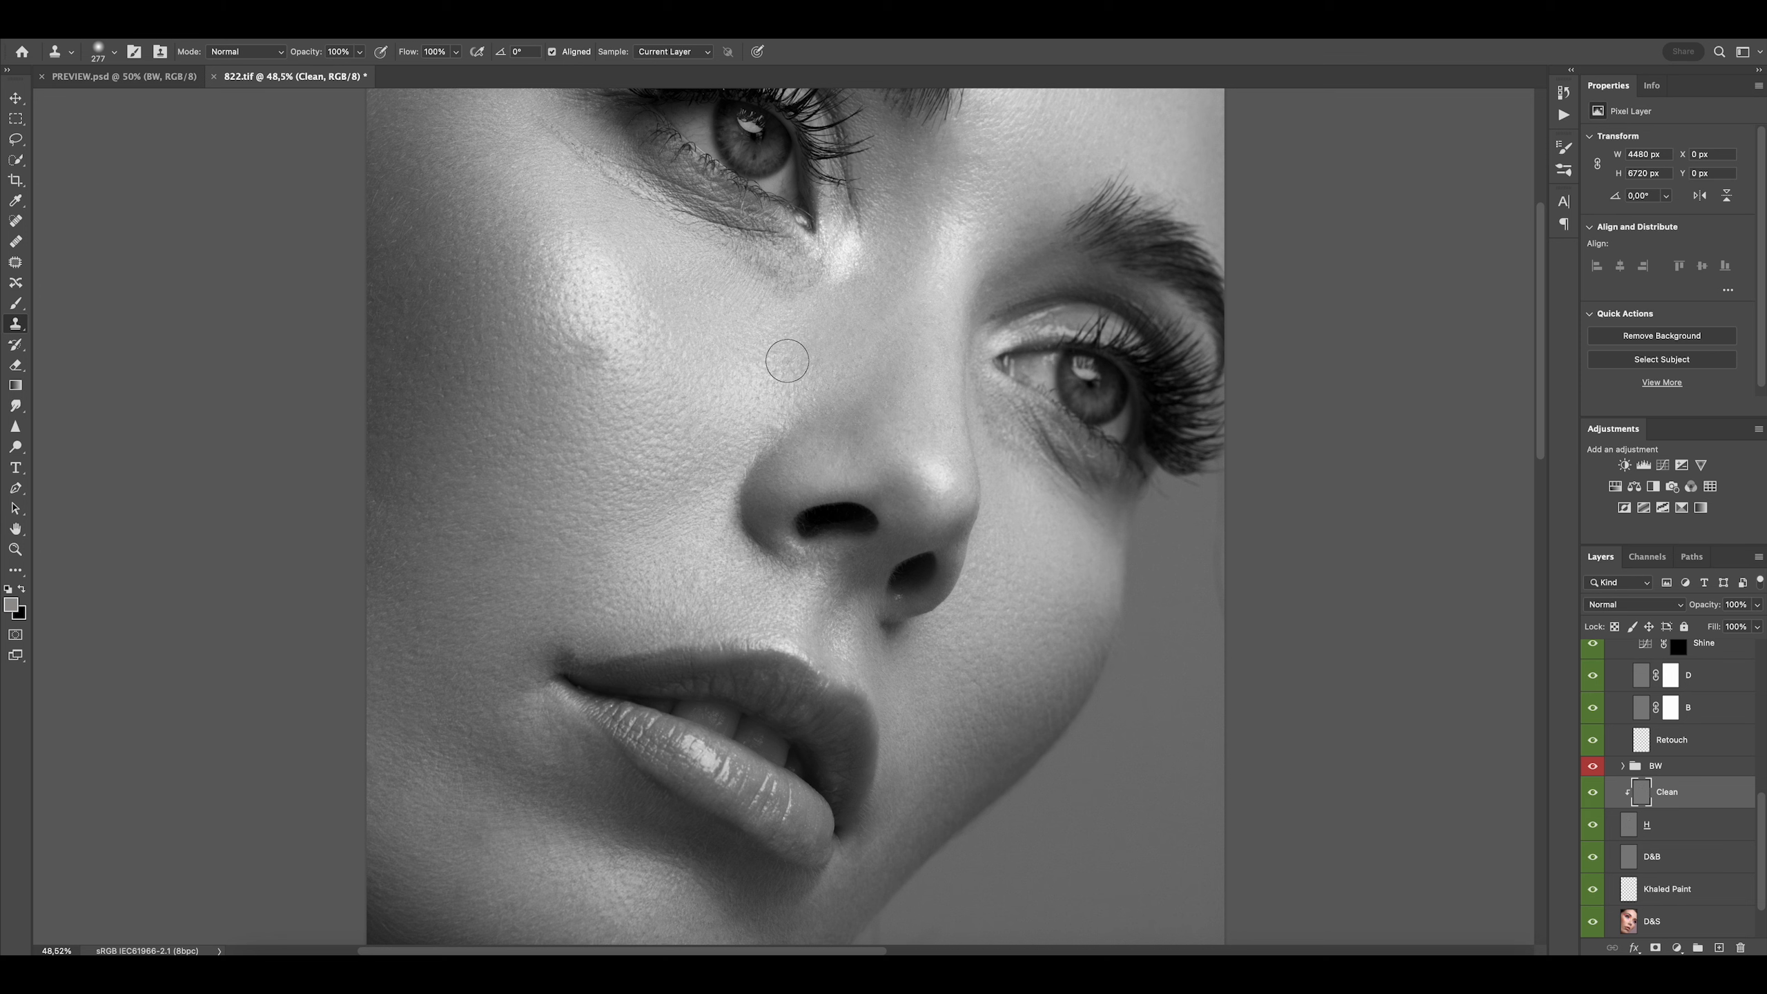
scroll(799, 327, down, 1)
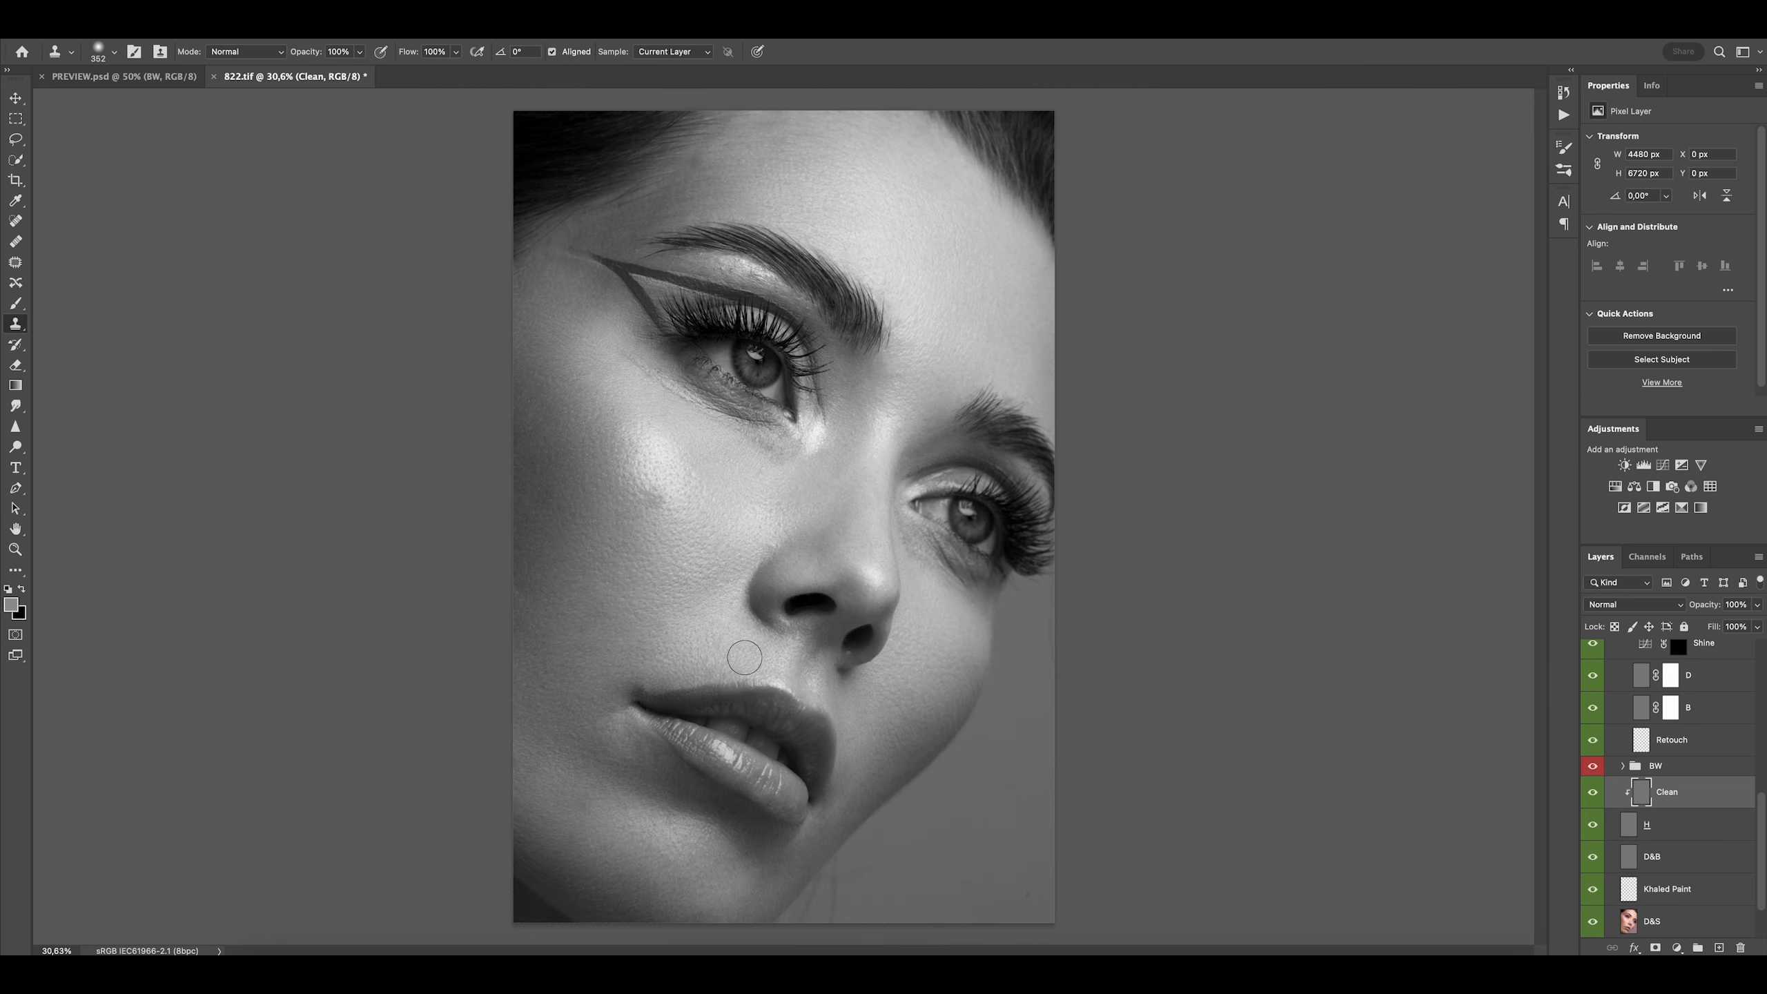
drag(690, 624, 701, 625)
alt+click(637, 640)
mouse_move(646, 658)
mouse_down()
mouse_move(698, 685)
mouse_move(846, 685)
mouse_up()
Clone clean texture onto the outer cheek beside the photo's edge, level with the nose
drag(754, 551, 685, 551)
drag(591, 612, 636, 496)
alt+click(529, 504)
drag(492, 495, 490, 497)
alt+click(464, 317)
click(435, 348)
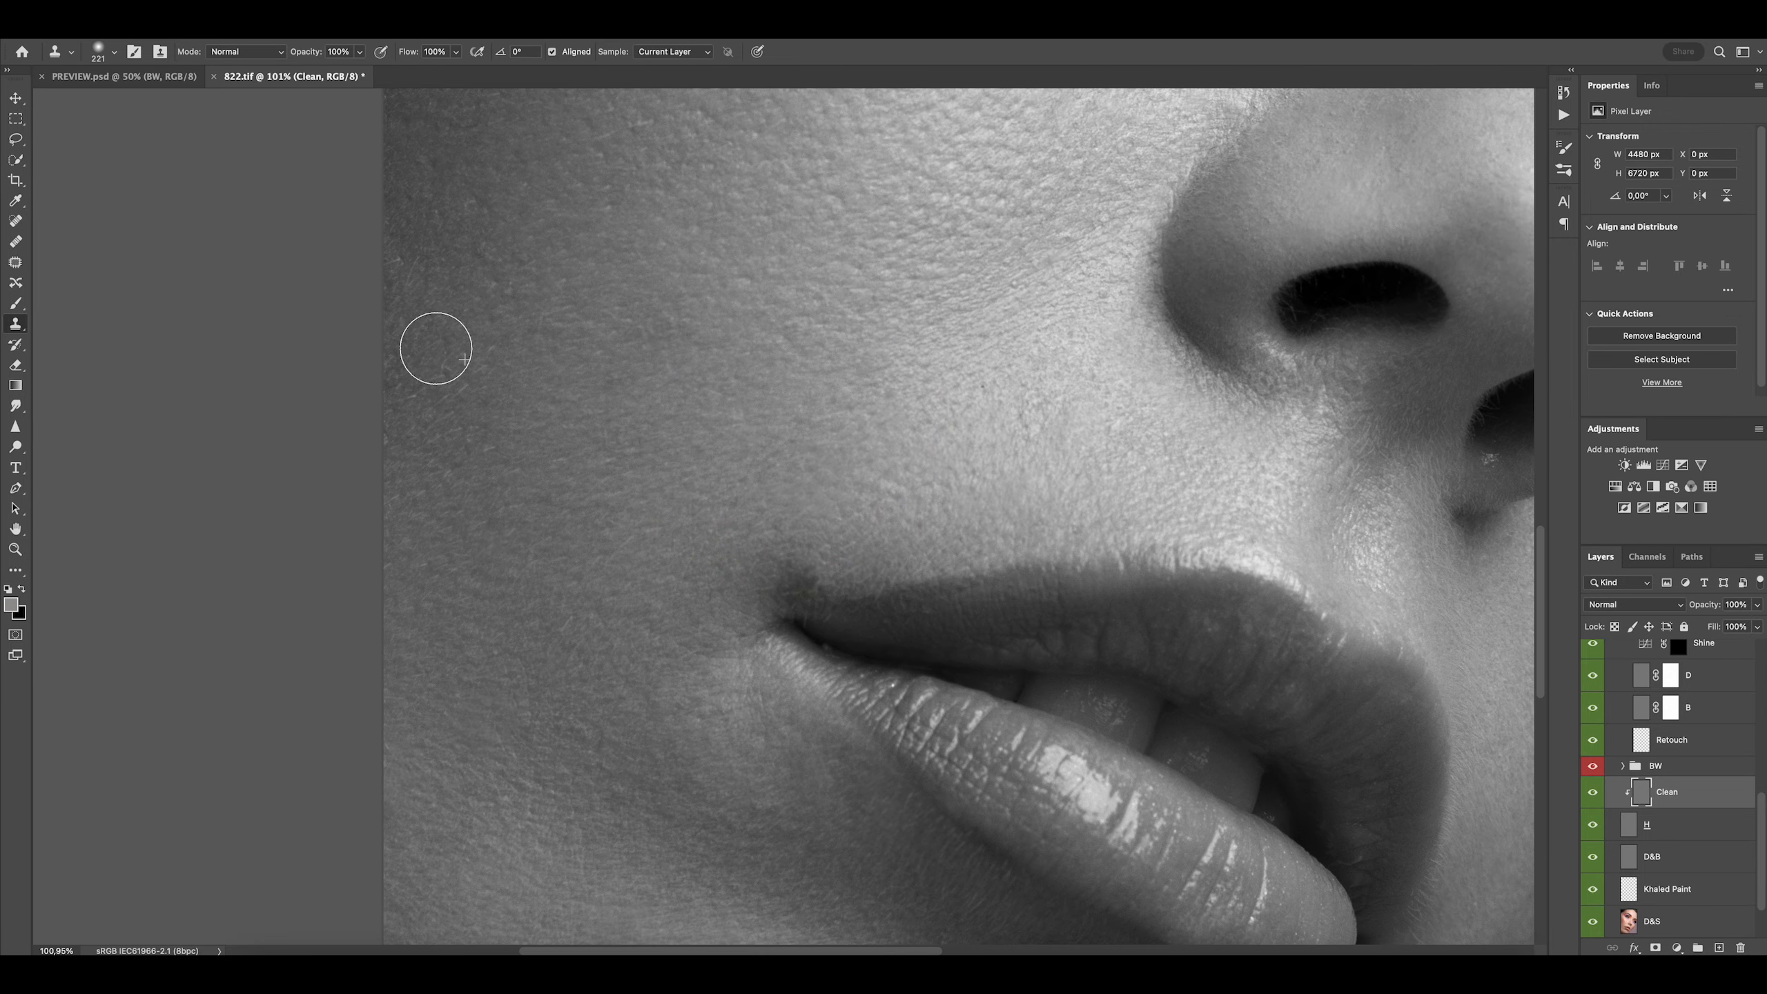
drag(467, 412, 449, 412)
drag(616, 610, 531, 402)
Clone even skin over the cheek outward from the near mouth corner
alt+click(524, 528)
click(498, 532)
drag(556, 631, 532, 637)
mouse_move(534, 638)
mouse_down()
mouse_move(591, 524)
mouse_move(657, 527)
mouse_up()
drag(628, 501, 637, 501)
alt+click(583, 484)
click(581, 442)
click(737, 471)
click(822, 418)
drag(770, 520, 801, 436)
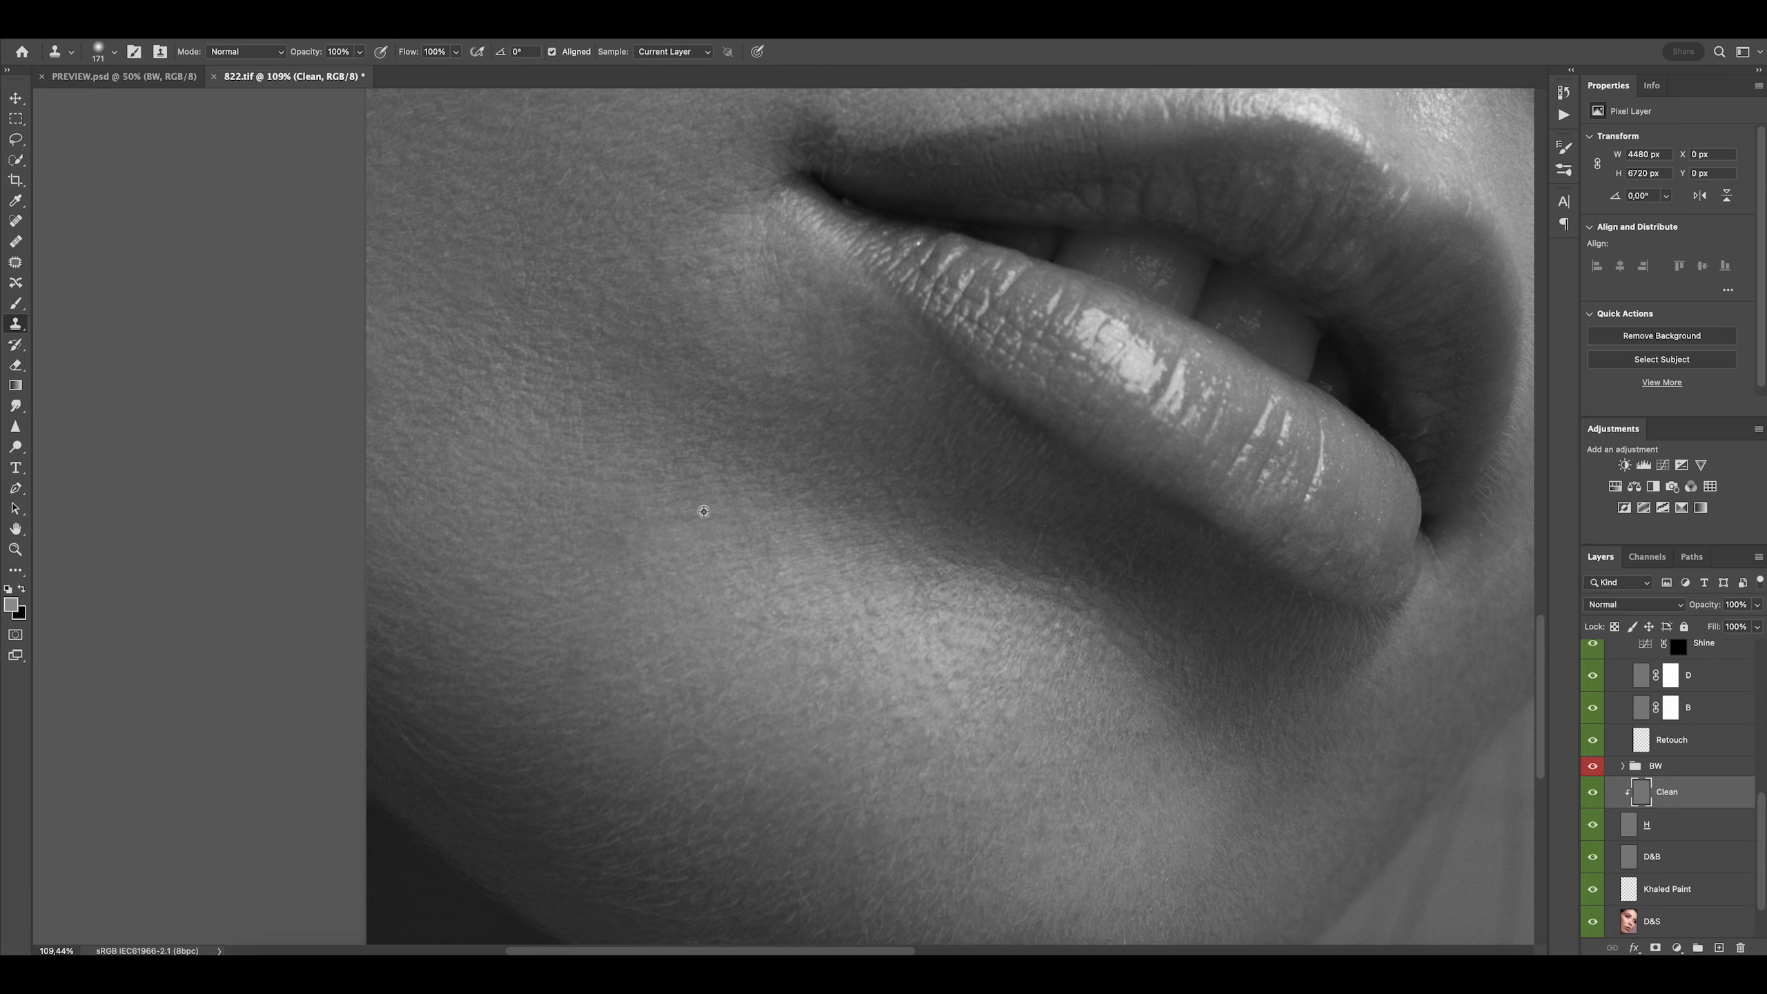
Clone out uneven spots on the lower cheek below the mouth corner toward the jaw
drag(691, 579, 603, 546)
mouse_move(758, 492)
mouse_down()
mouse_move(741, 492)
mouse_move(800, 511)
mouse_move(595, 289)
mouse_up()
alt+click(773, 469)
click(742, 426)
drag(595, 289, 570, 289)
alt+click(738, 485)
click(782, 457)
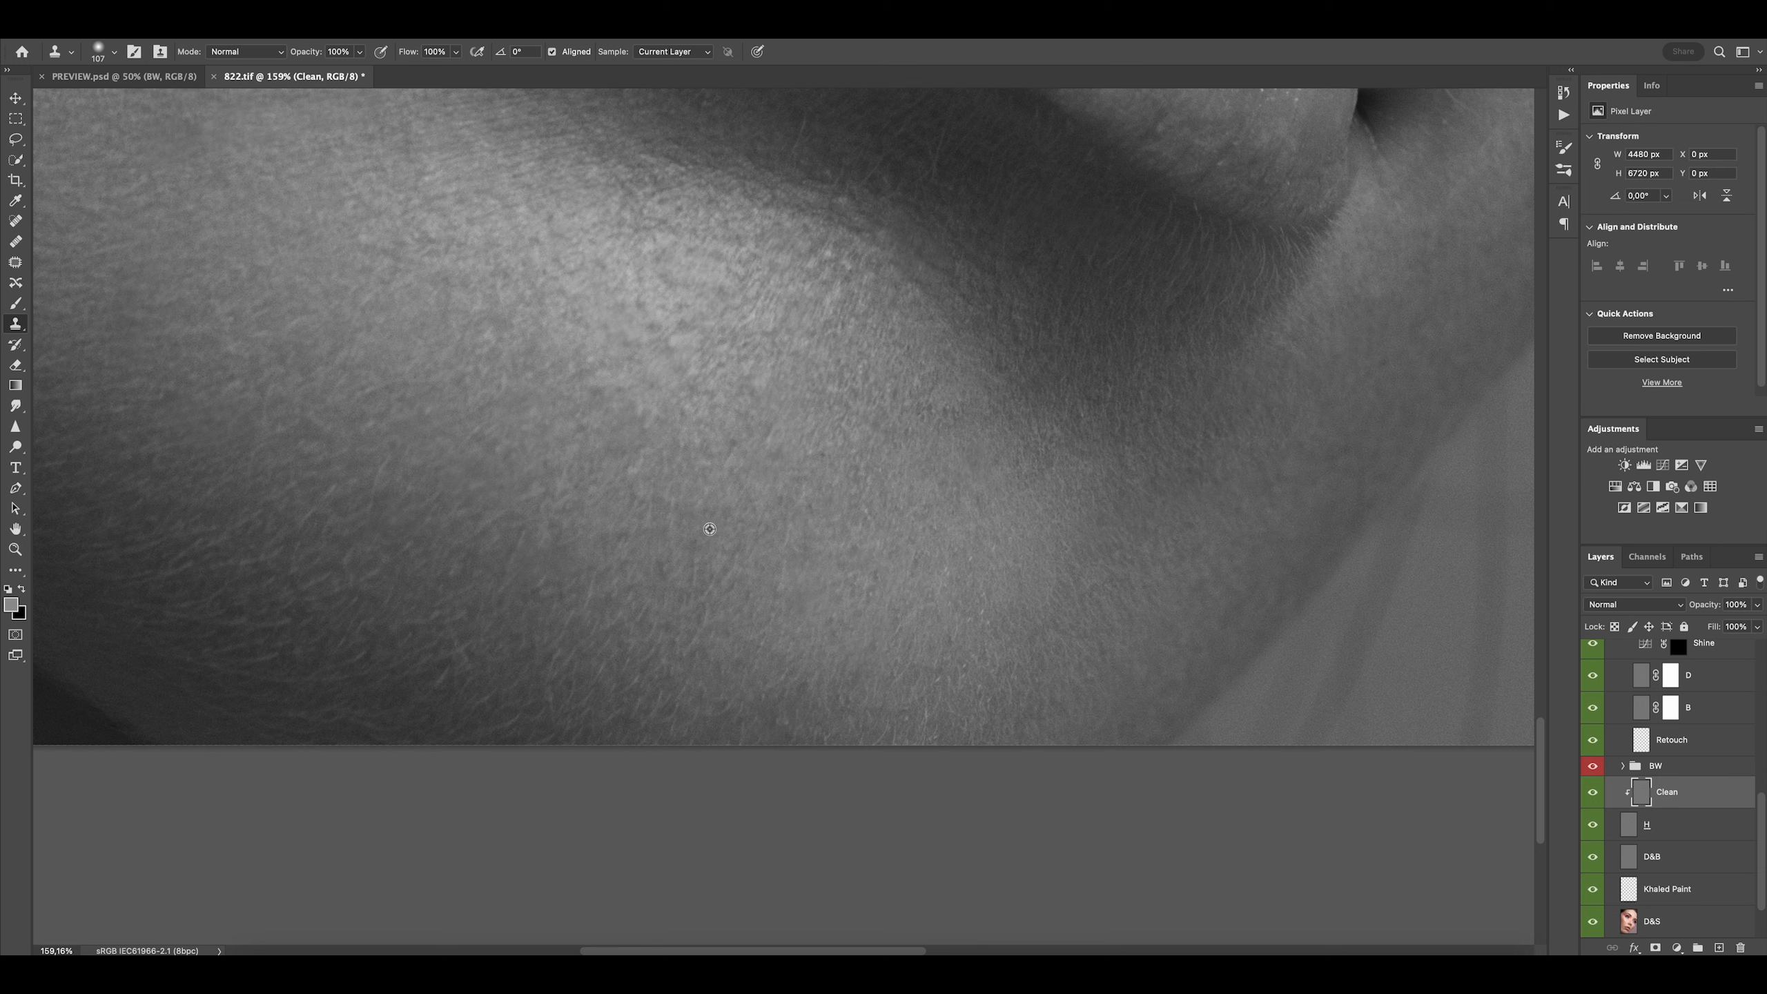
Clone smooth texture over the highlighted area of the chin
drag(764, 486, 714, 562)
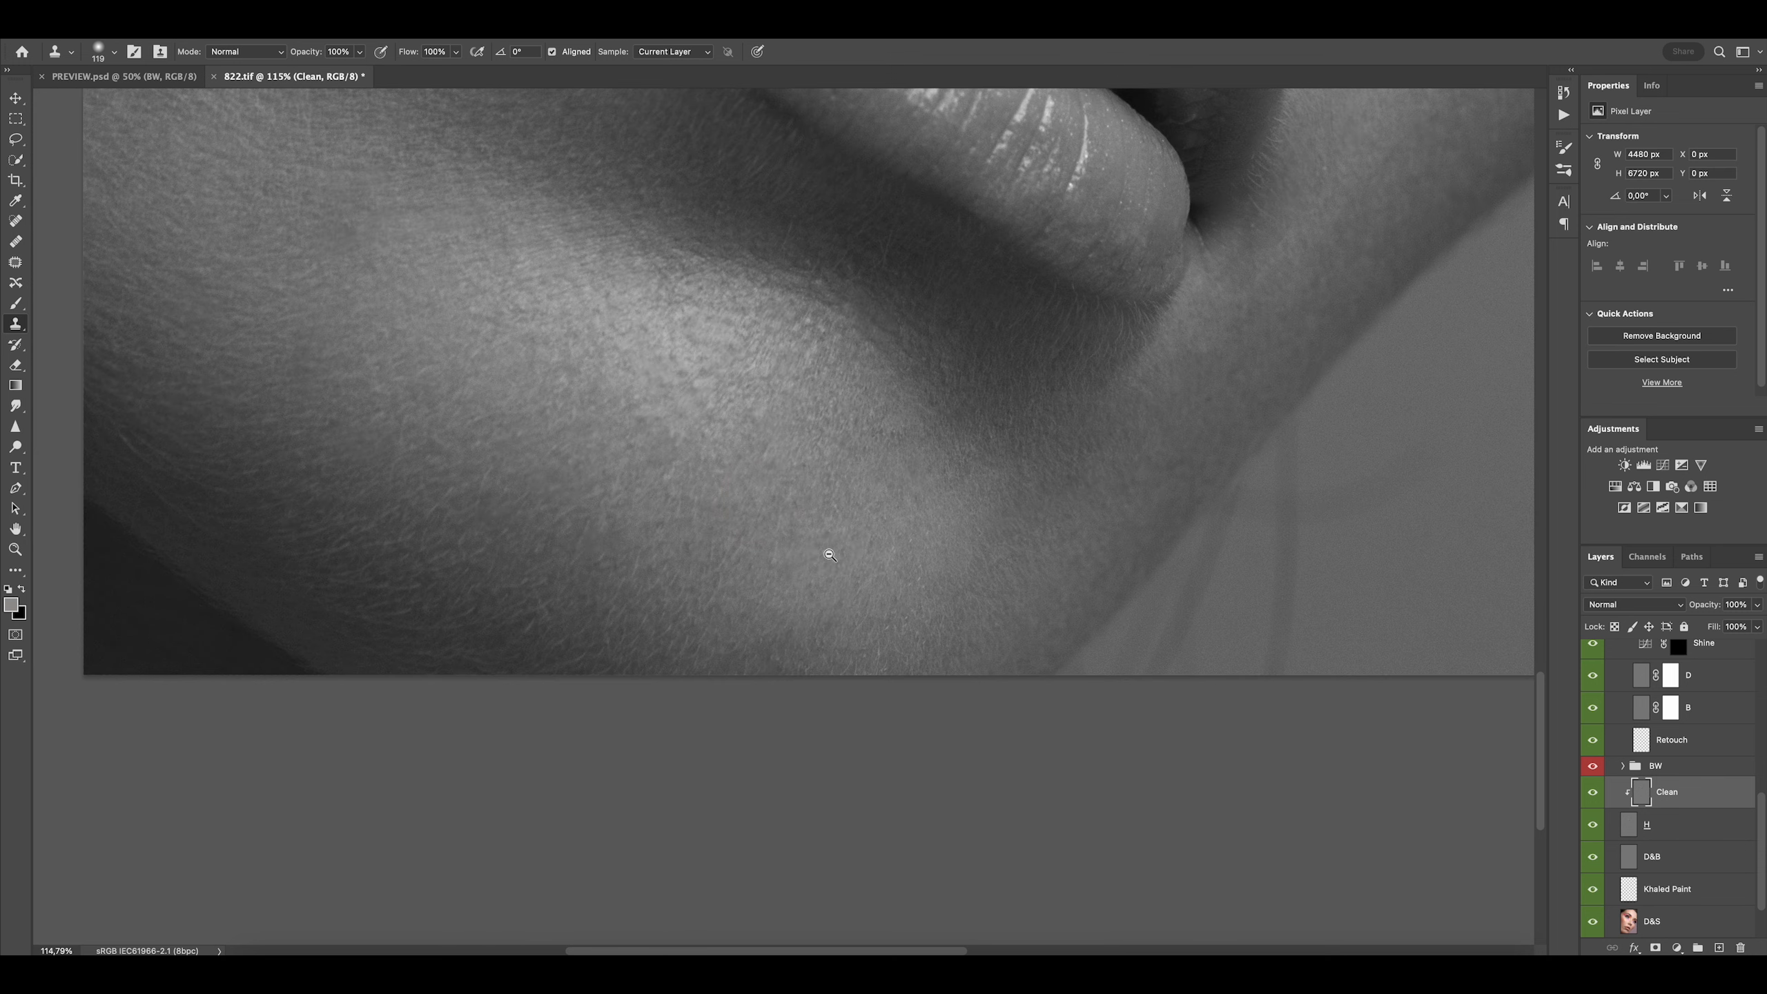
drag(829, 554, 685, 460)
alt+click(759, 433)
click(772, 409)
drag(881, 486, 796, 513)
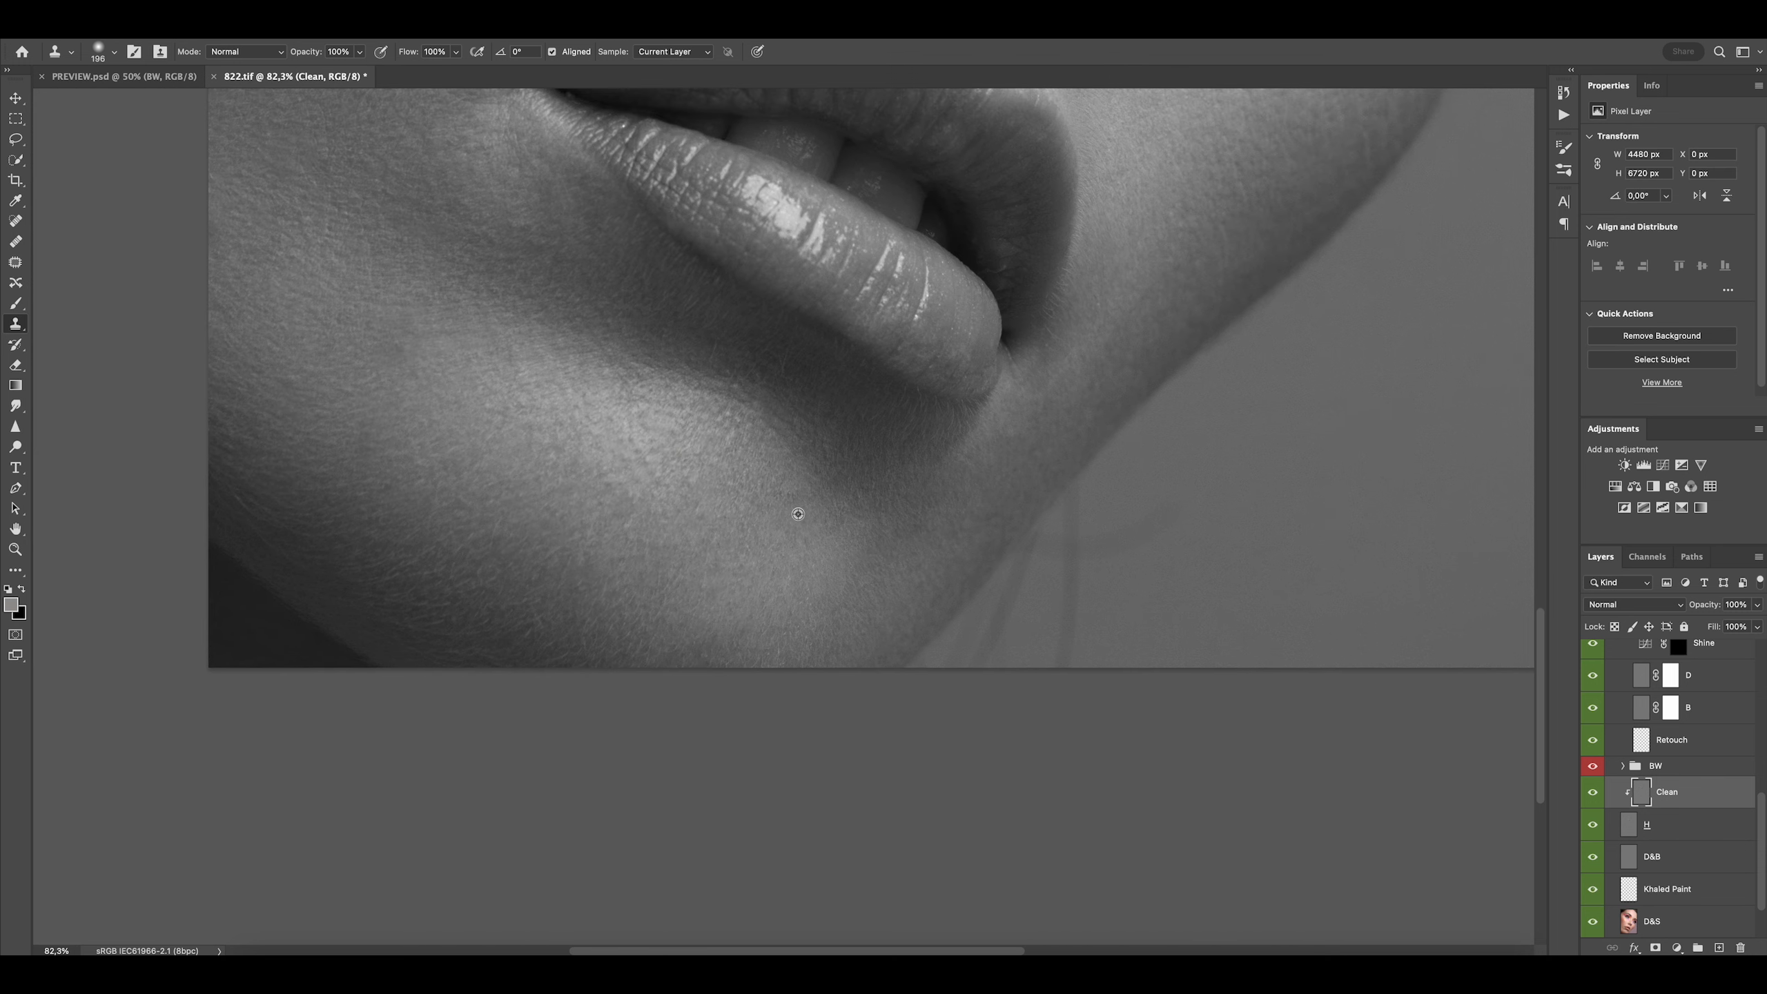
Clone clean skin from below the lower lip to the cheek between the mouth and the far jawline
alt+click(831, 453)
click(892, 437)
drag(940, 442, 901, 467)
drag(1043, 327, 872, 489)
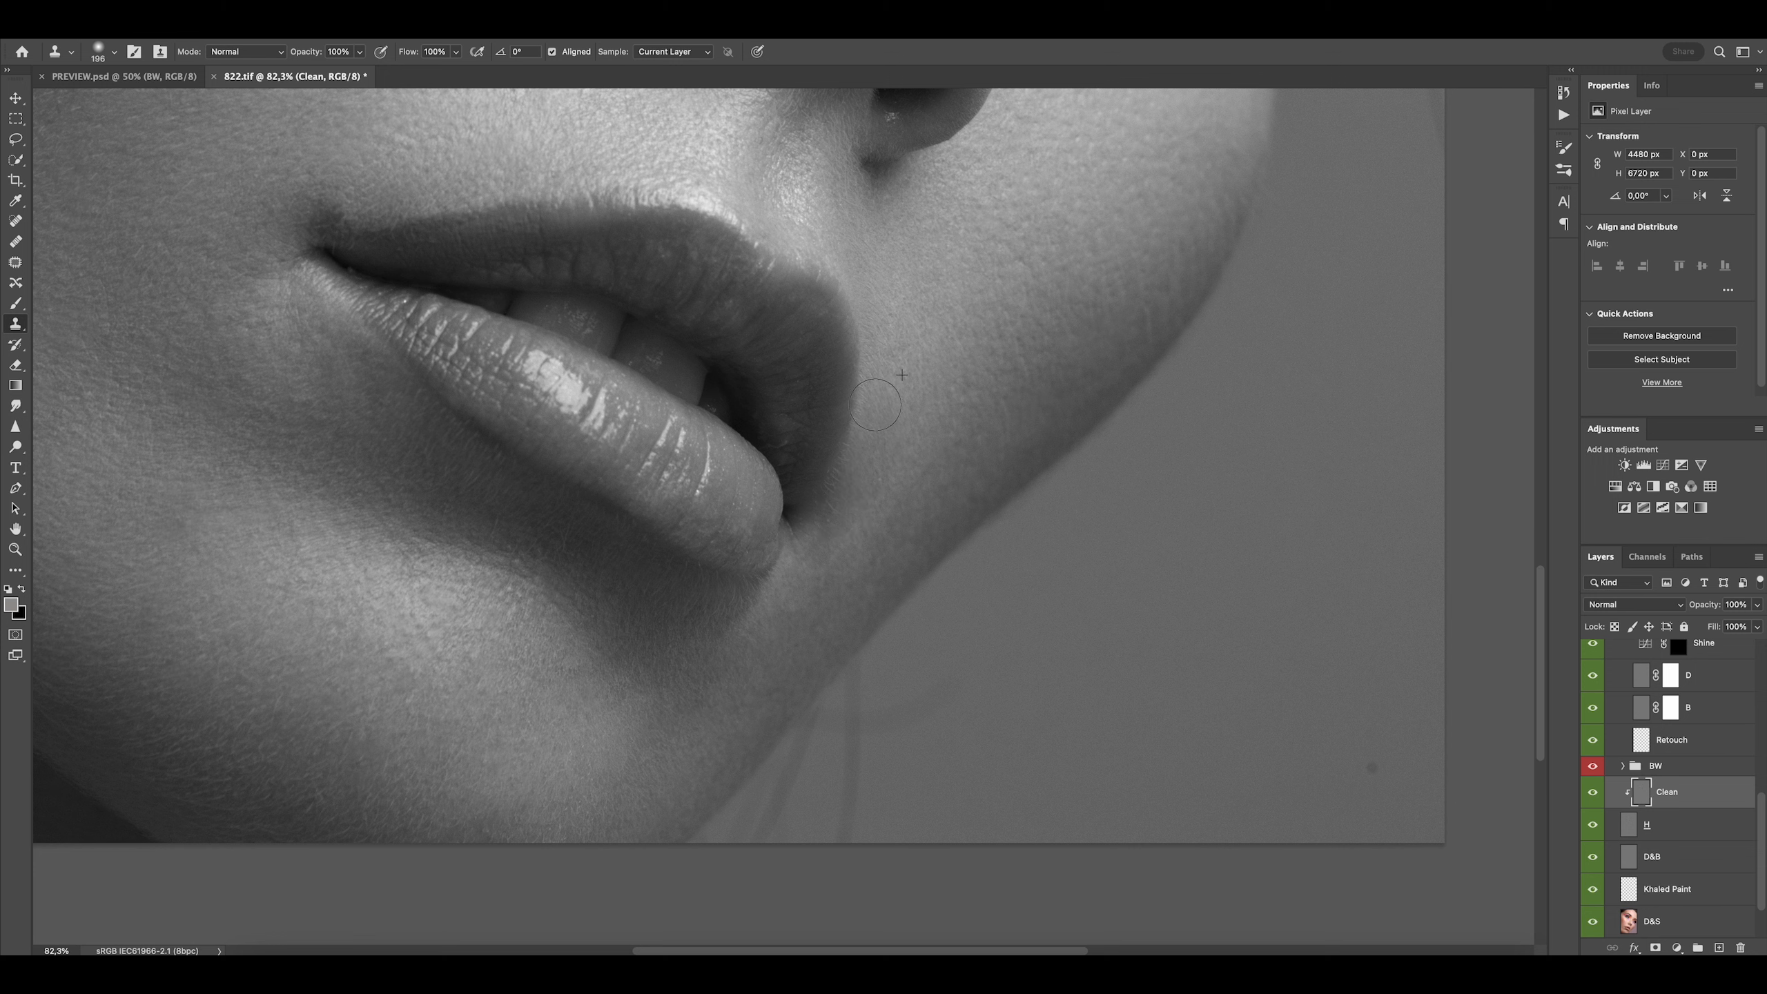
drag(944, 283, 888, 497)
mouse_move(859, 431)
mouse_down()
mouse_move(818, 425)
mouse_move(862, 443)
mouse_up()
drag(745, 401, 750, 396)
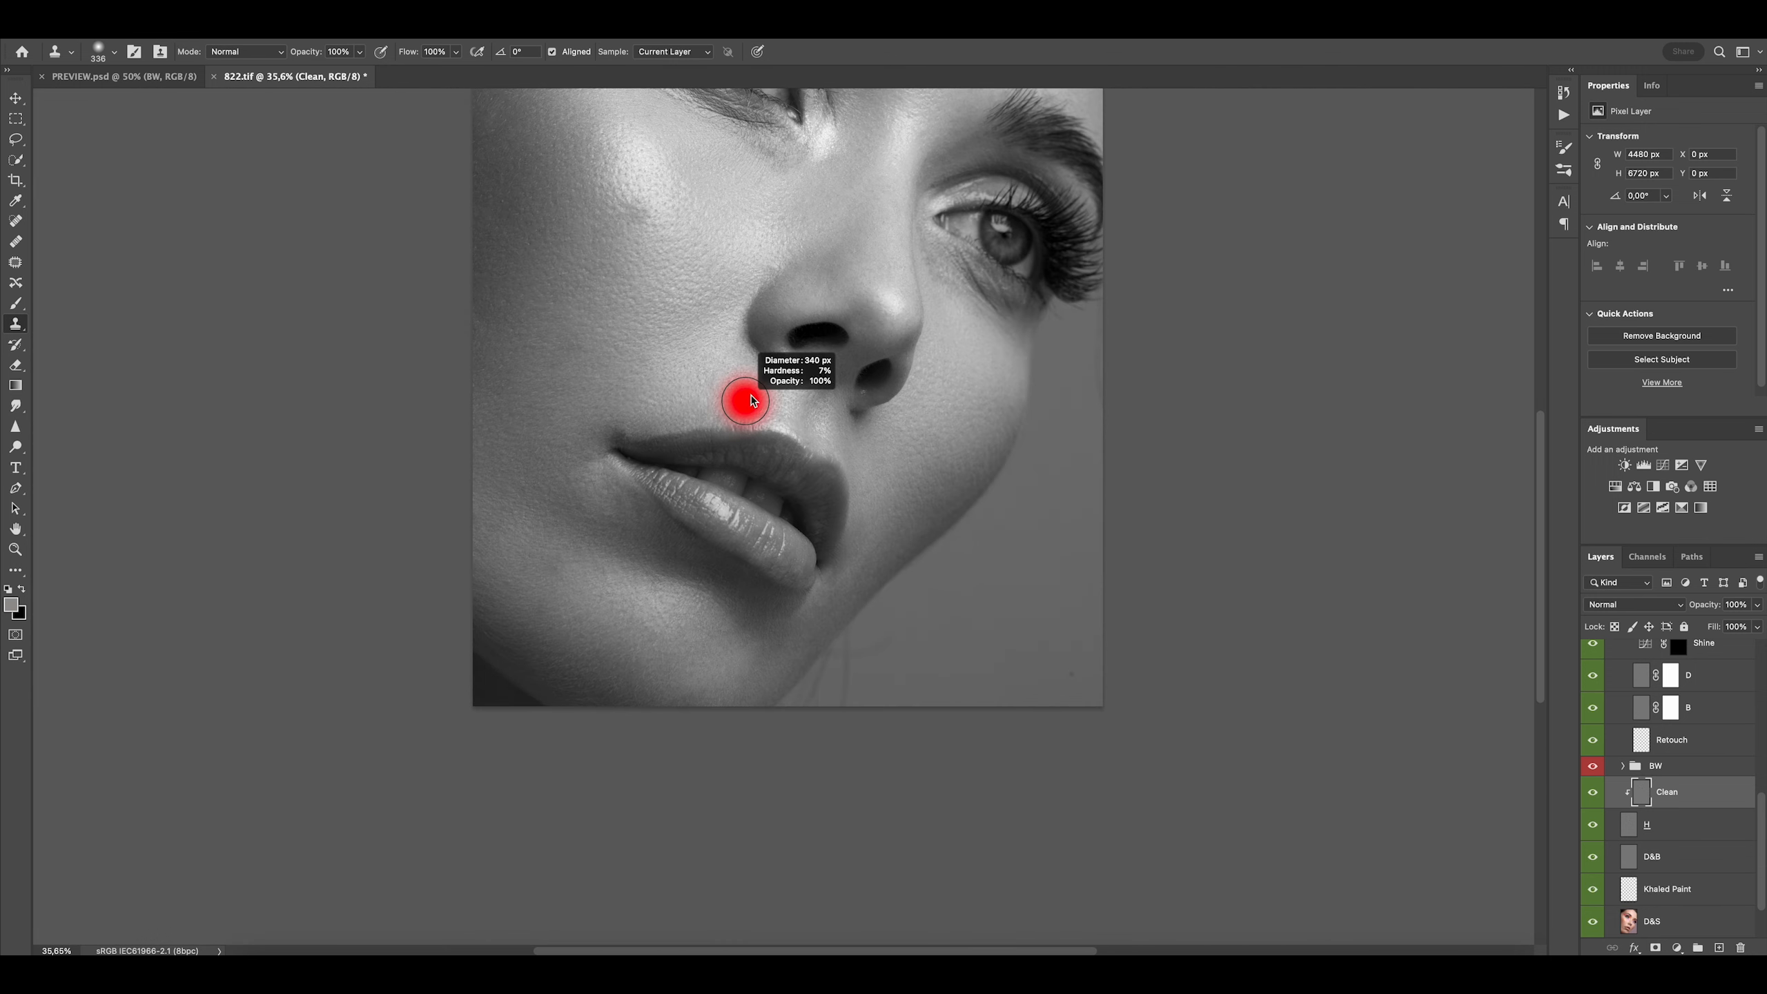
scroll(752, 400, down, 2)
scroll(793, 413, down, 1)
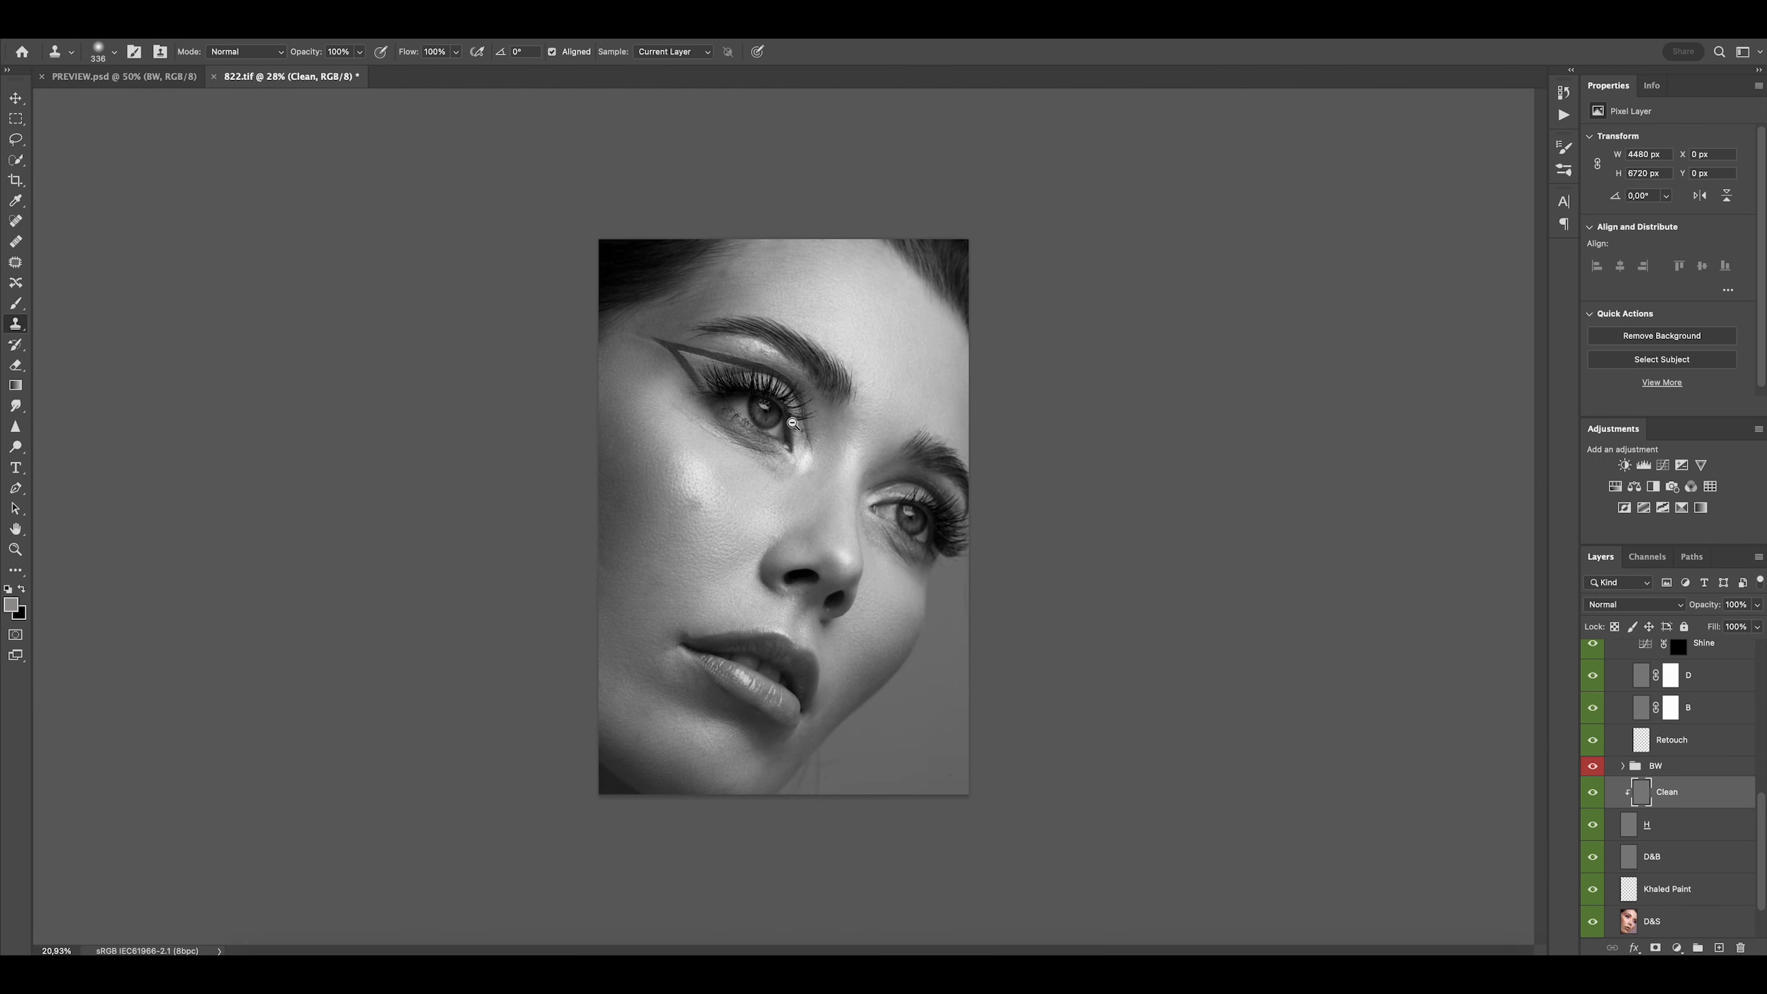
On the Paint layer, set the Clone Stamp to sample Current & Below and smooth the forehead tones at 11% flow
click(1695, 890)
click(673, 52)
click(670, 67)
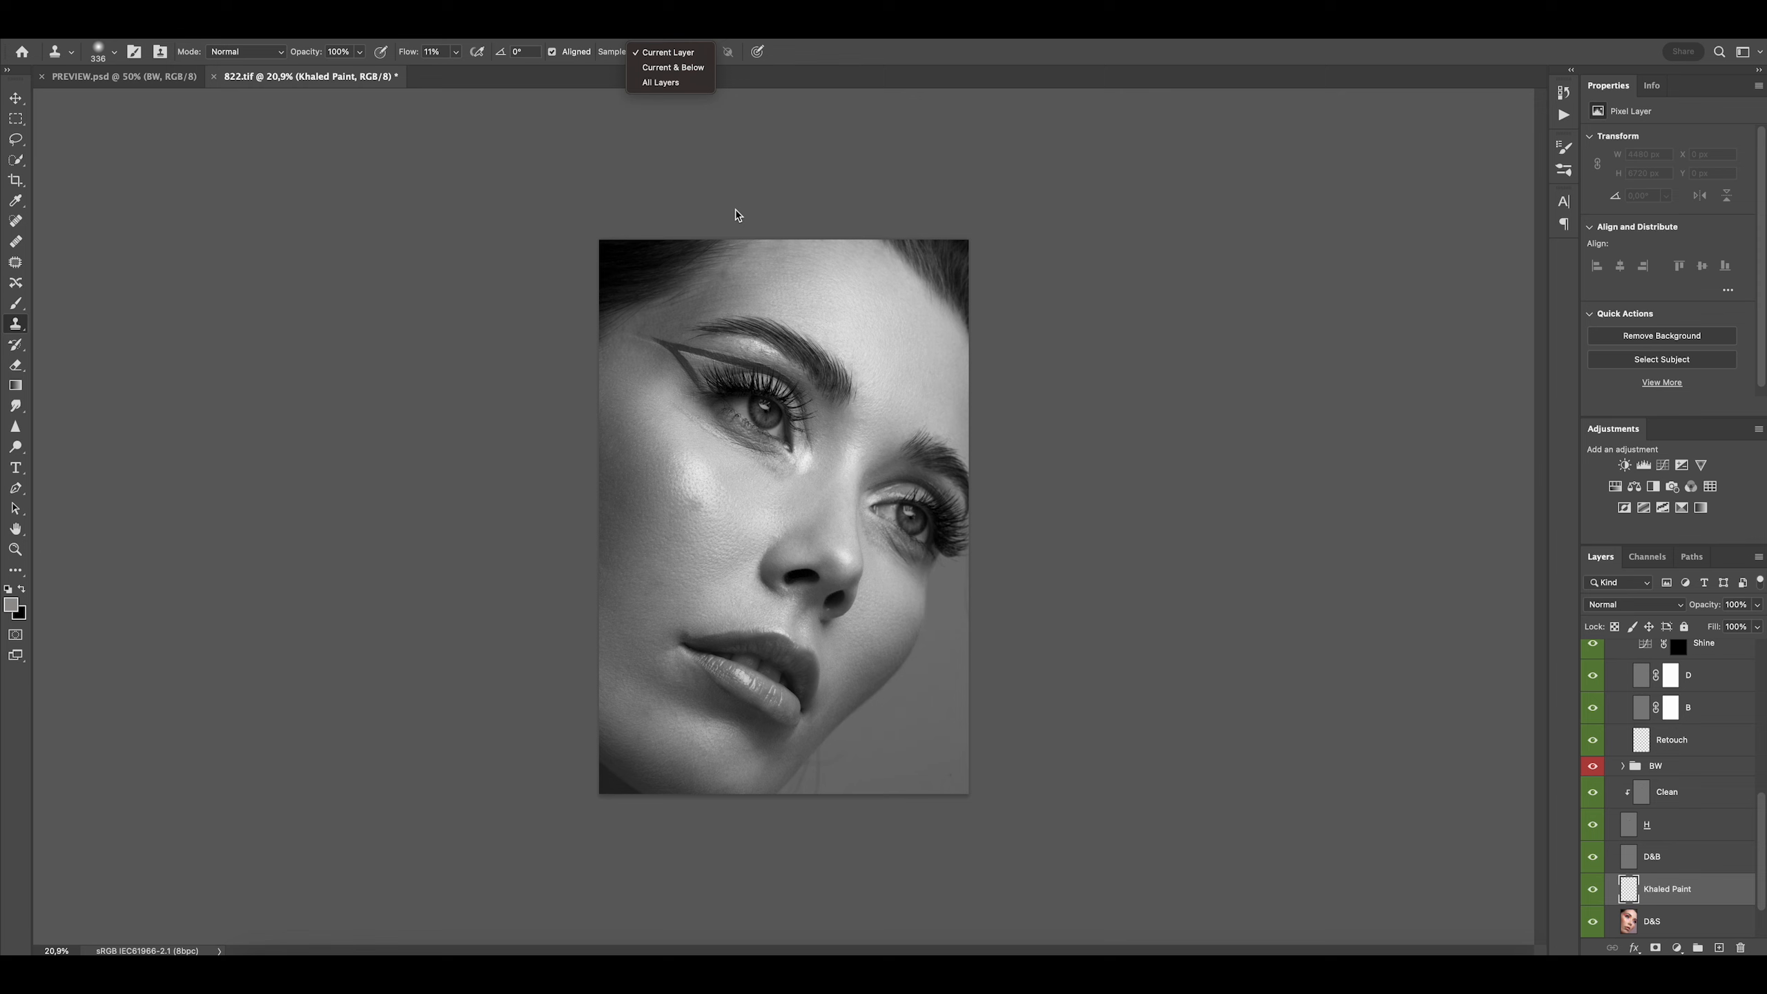
drag(712, 280, 716, 279)
drag(749, 276, 673, 316)
alt+click(755, 276)
drag(785, 258, 779, 258)
Blend the tones of the outer near cheek beside the photo's edge with a larger clone brush
scroll(777, 288, down, 2)
drag(812, 376, 816, 375)
mouse_move(897, 455)
mouse_down()
mouse_move(827, 480)
mouse_move(789, 525)
mouse_move(714, 508)
mouse_up()
alt+click(836, 472)
drag(694, 525, 696, 524)
click(685, 515)
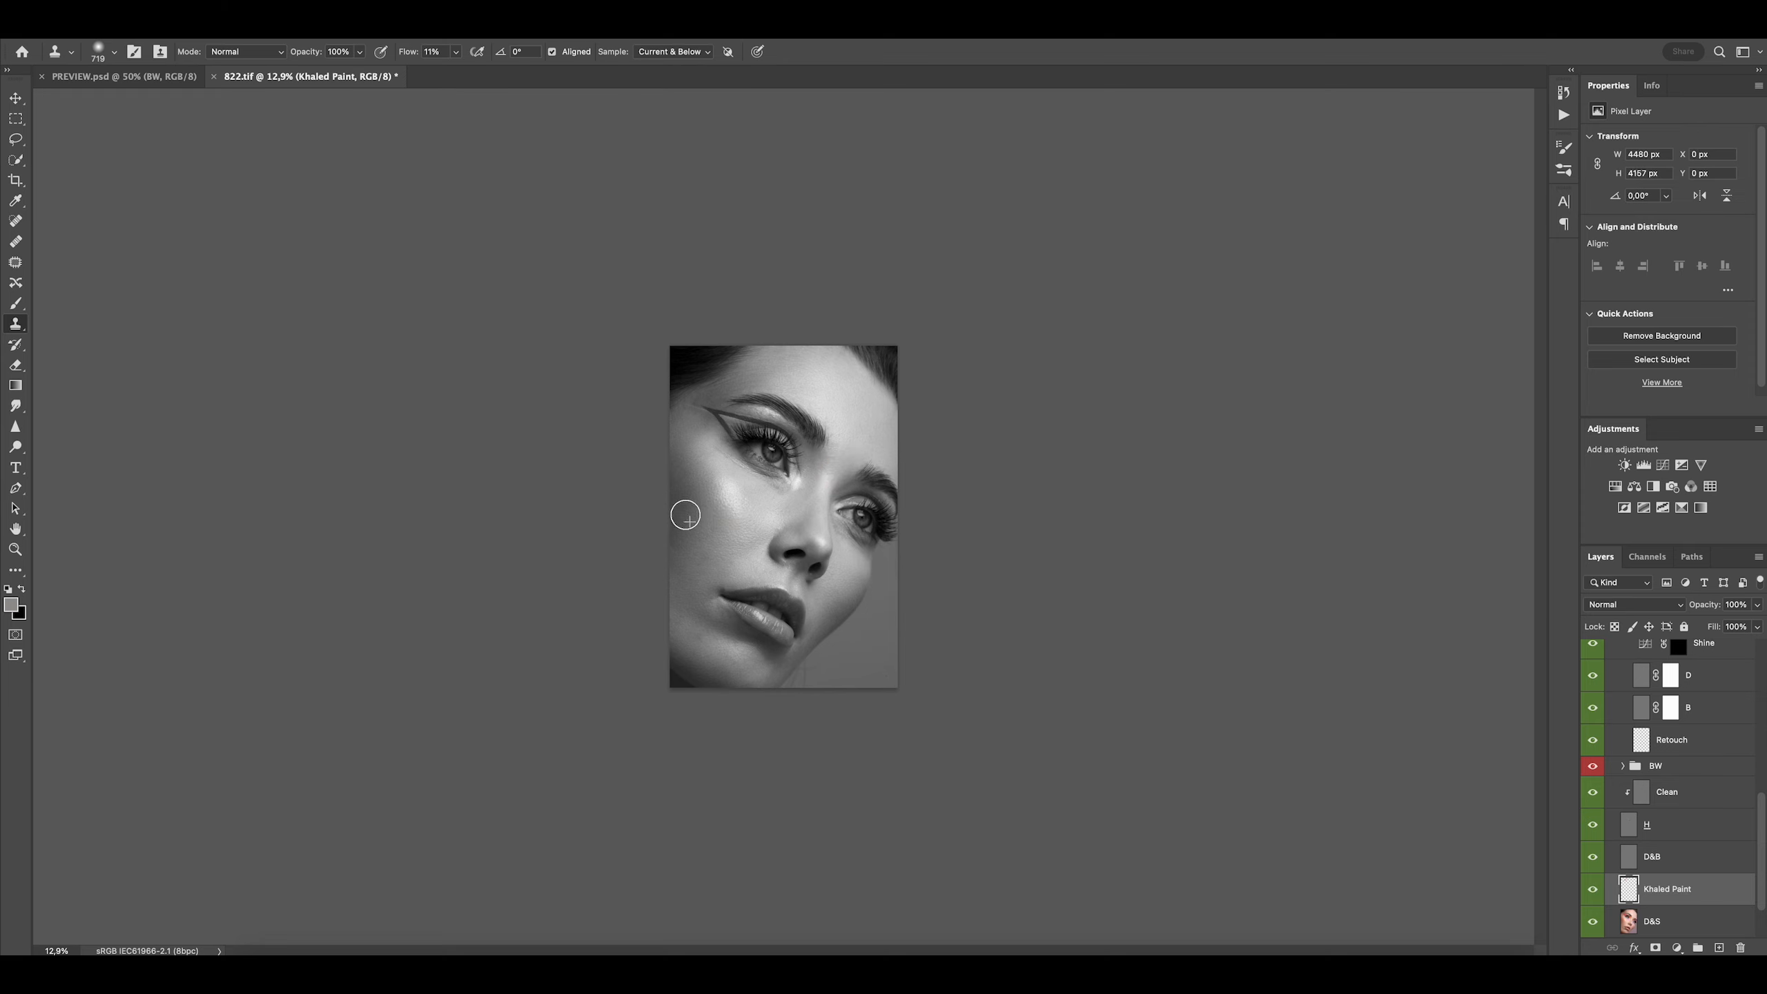
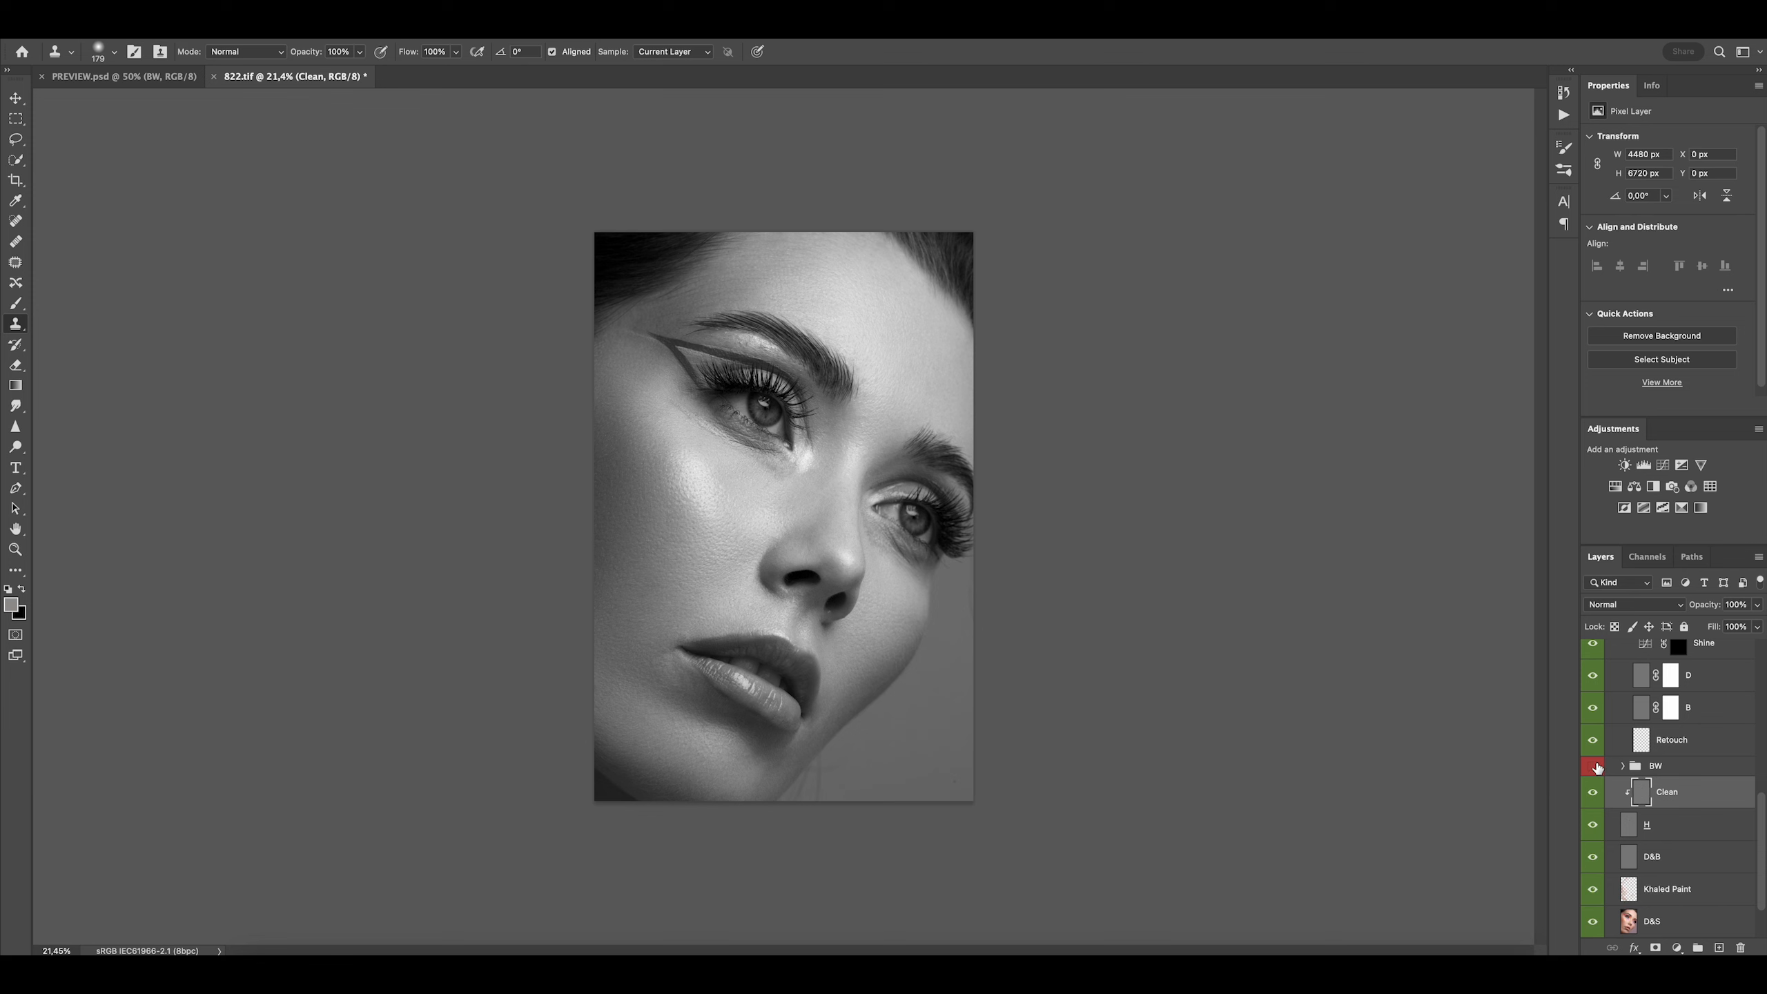
Hide the BW group to show the portrait in color
click(1597, 767)
click(1598, 771)
click(1593, 766)
Add a Curves adjustment above the Paint layer and raise the curve on the image from input 128 to output 194
click(1690, 898)
click(1662, 464)
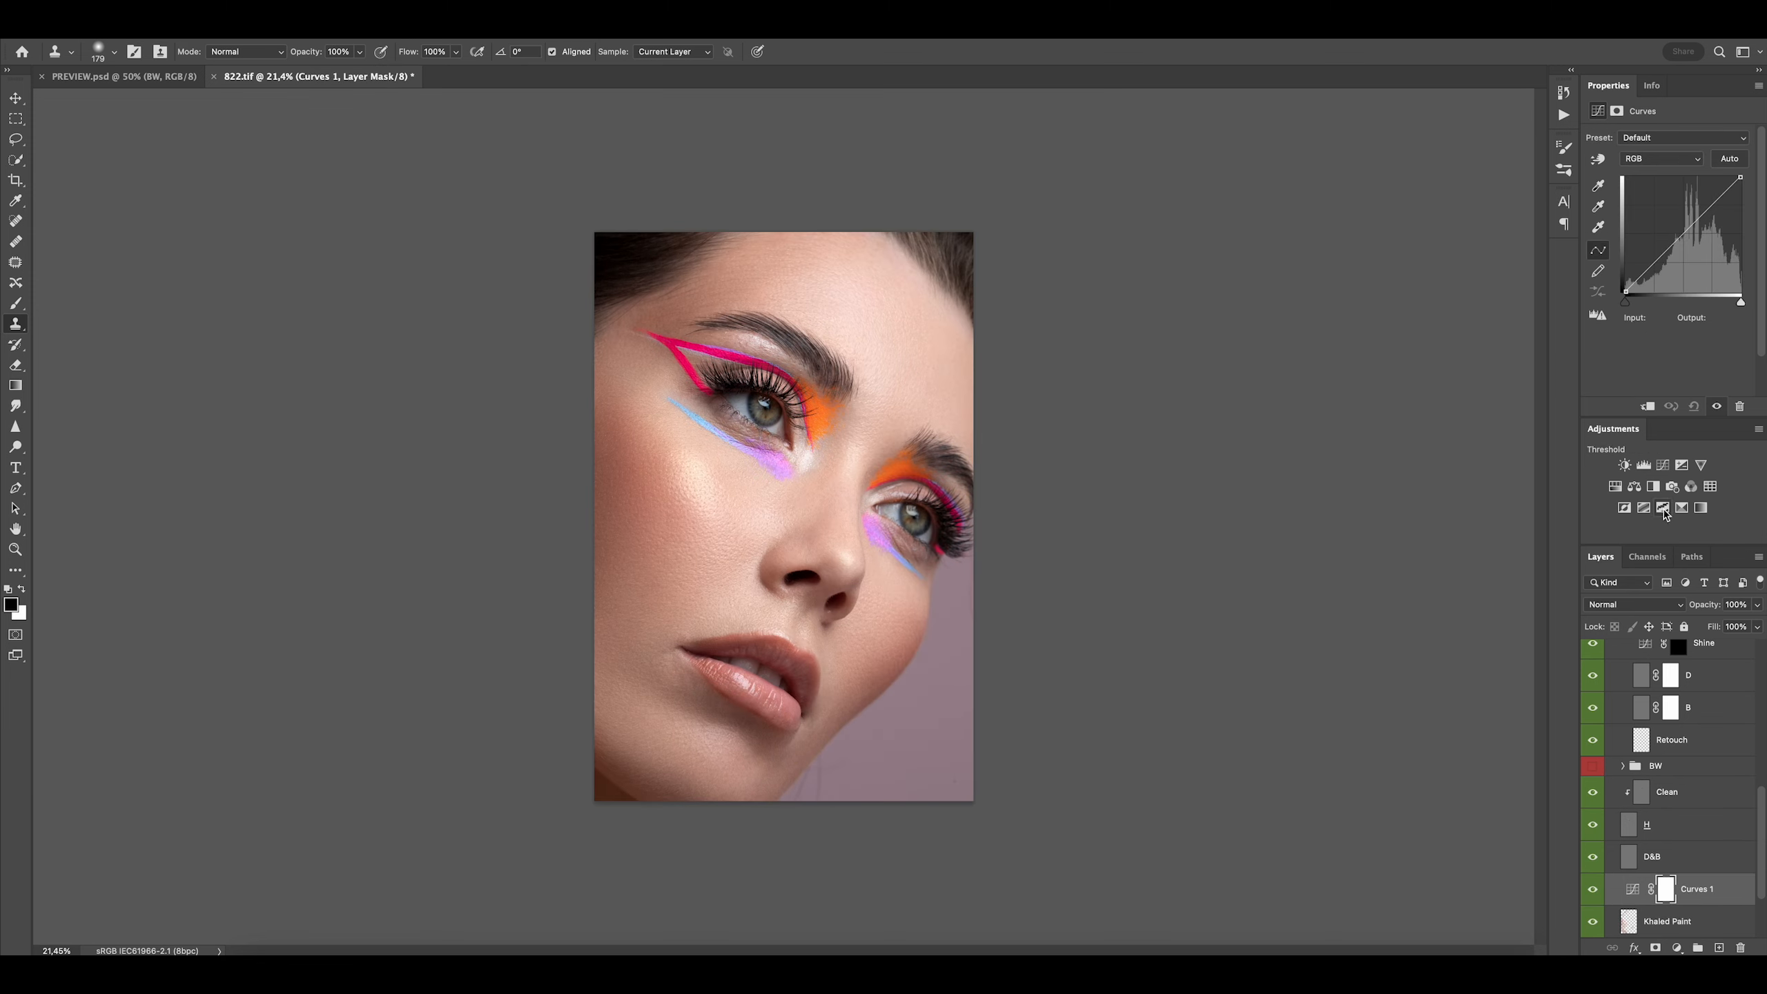
click(1596, 160)
drag(681, 300, 680, 266)
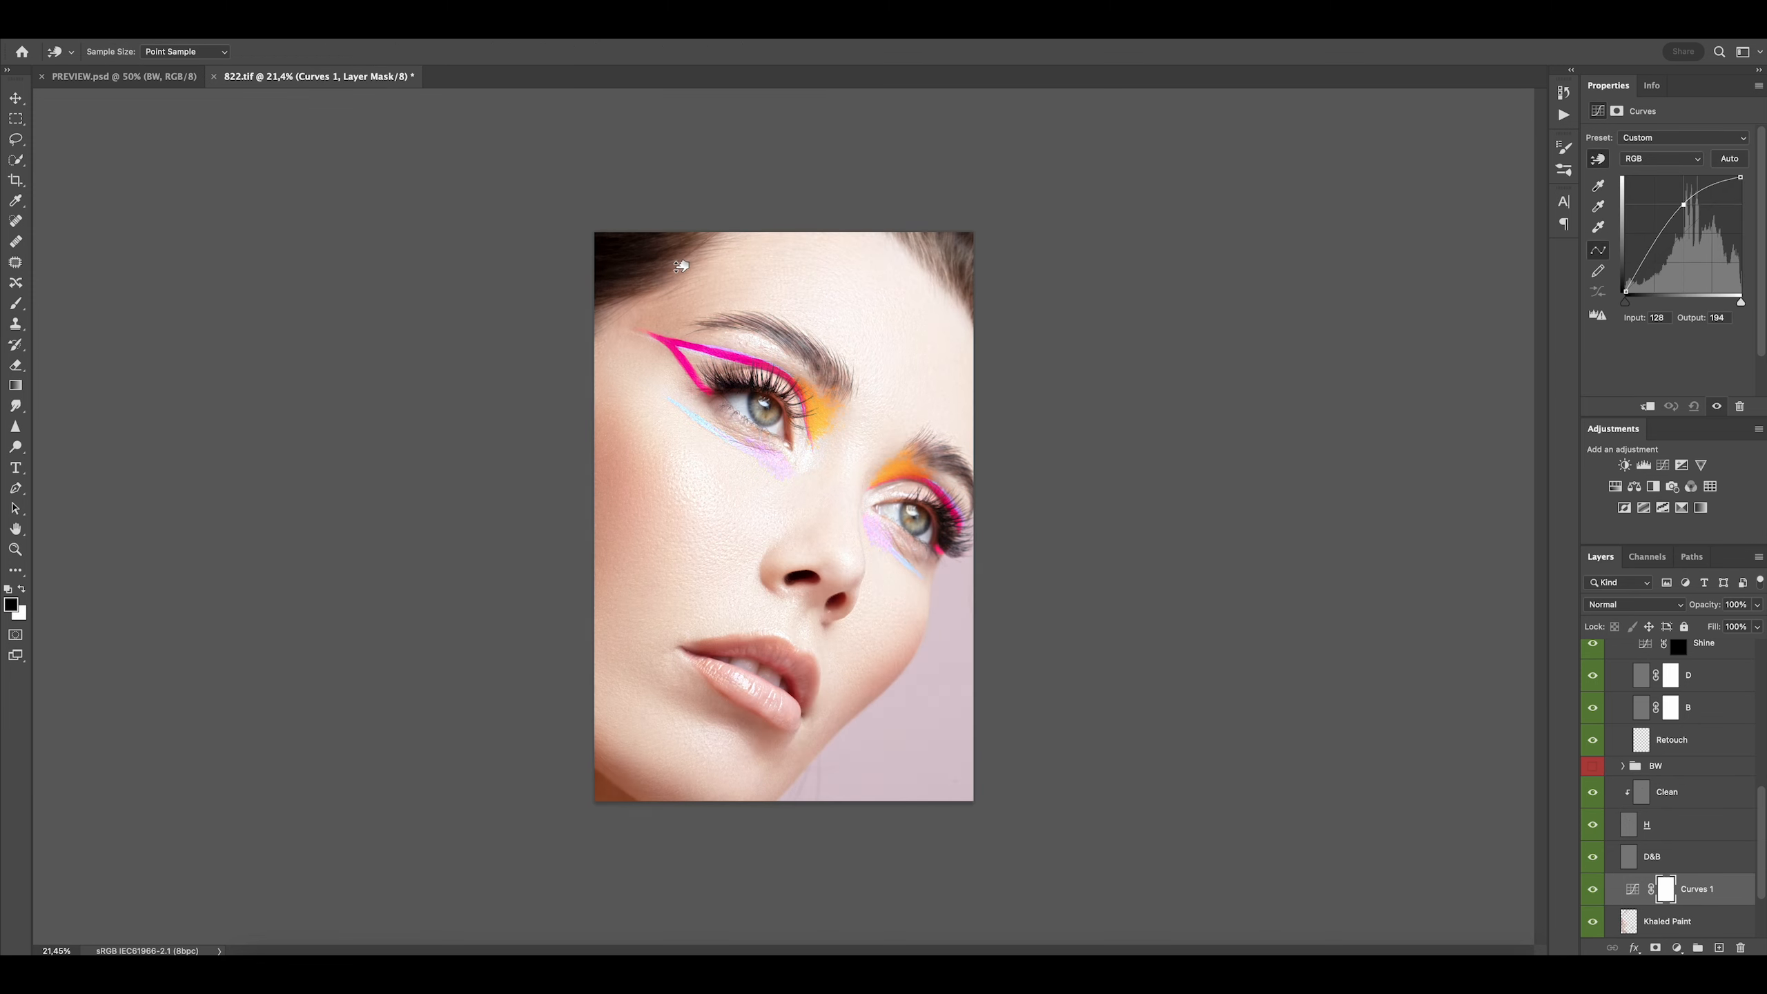
Invert the Curves 1 layer mask to black and show the BW group for a monochrome view
click(1666, 889)
key(ctrl+i)
click(1593, 766)
Paint on the Curves 1 mask with a soft white brush at 10% flow to brighten the dark skin around the near temple
key(b)
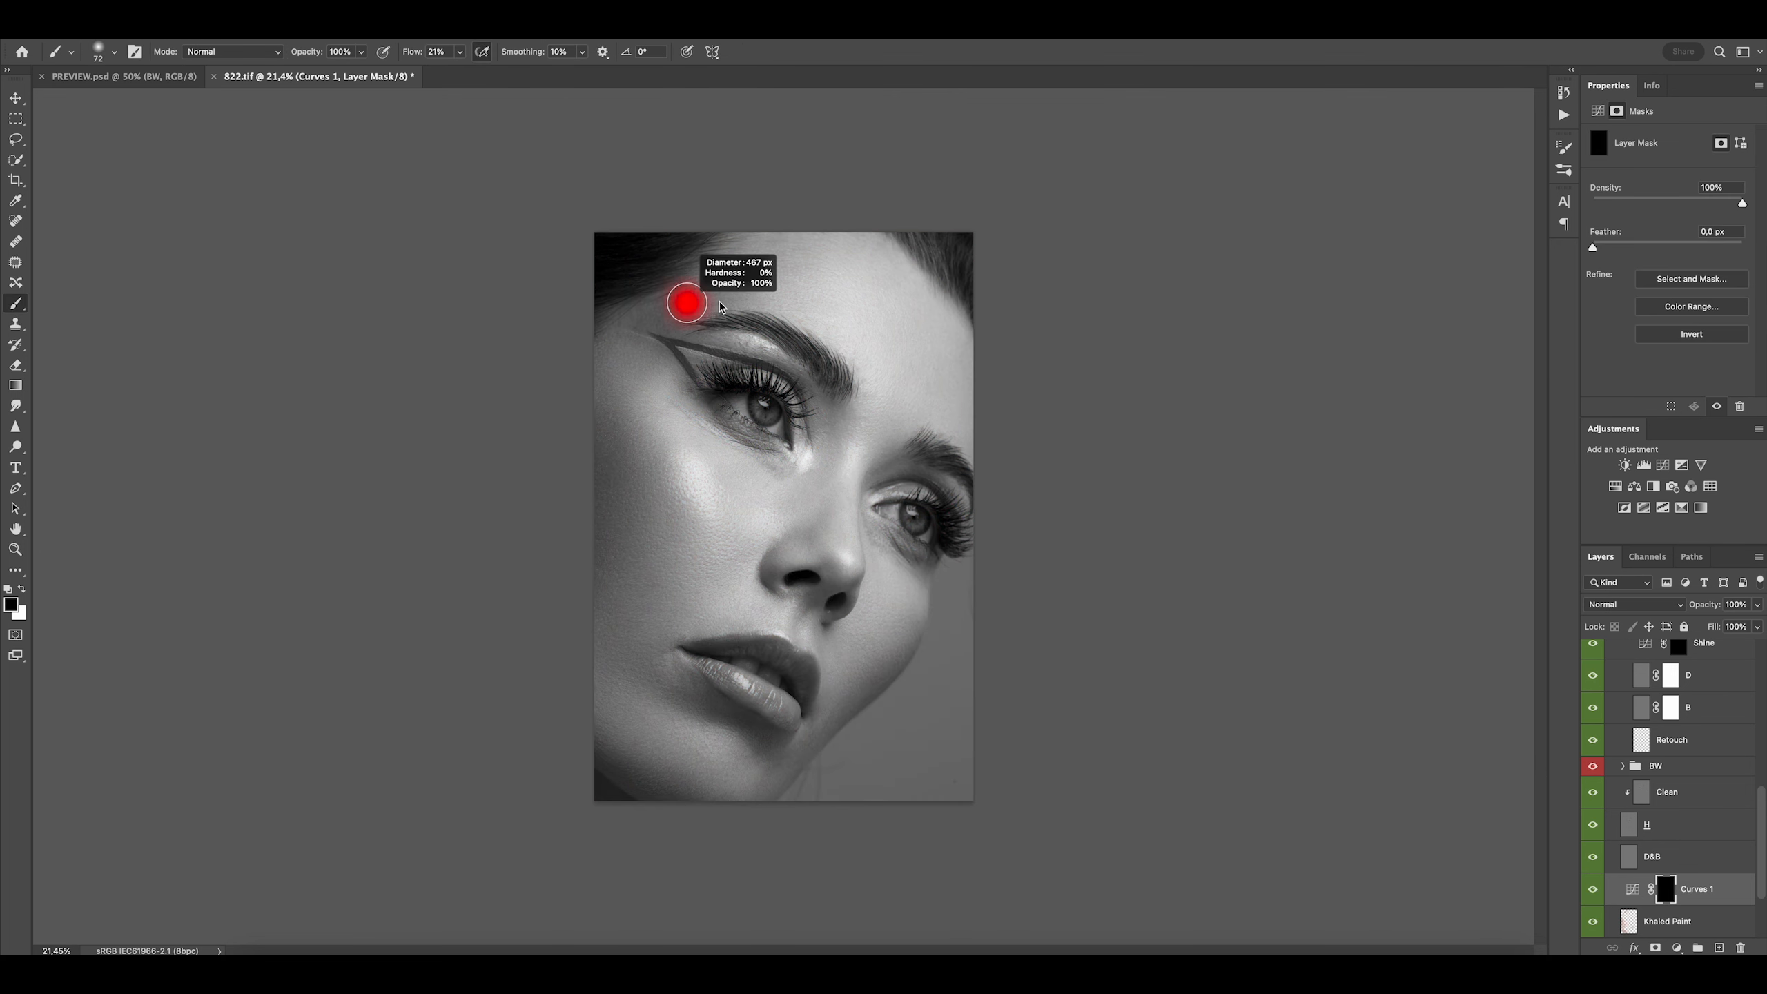
drag(720, 307, 762, 315)
key(1)
key(x)
scroll(657, 321, up, 2)
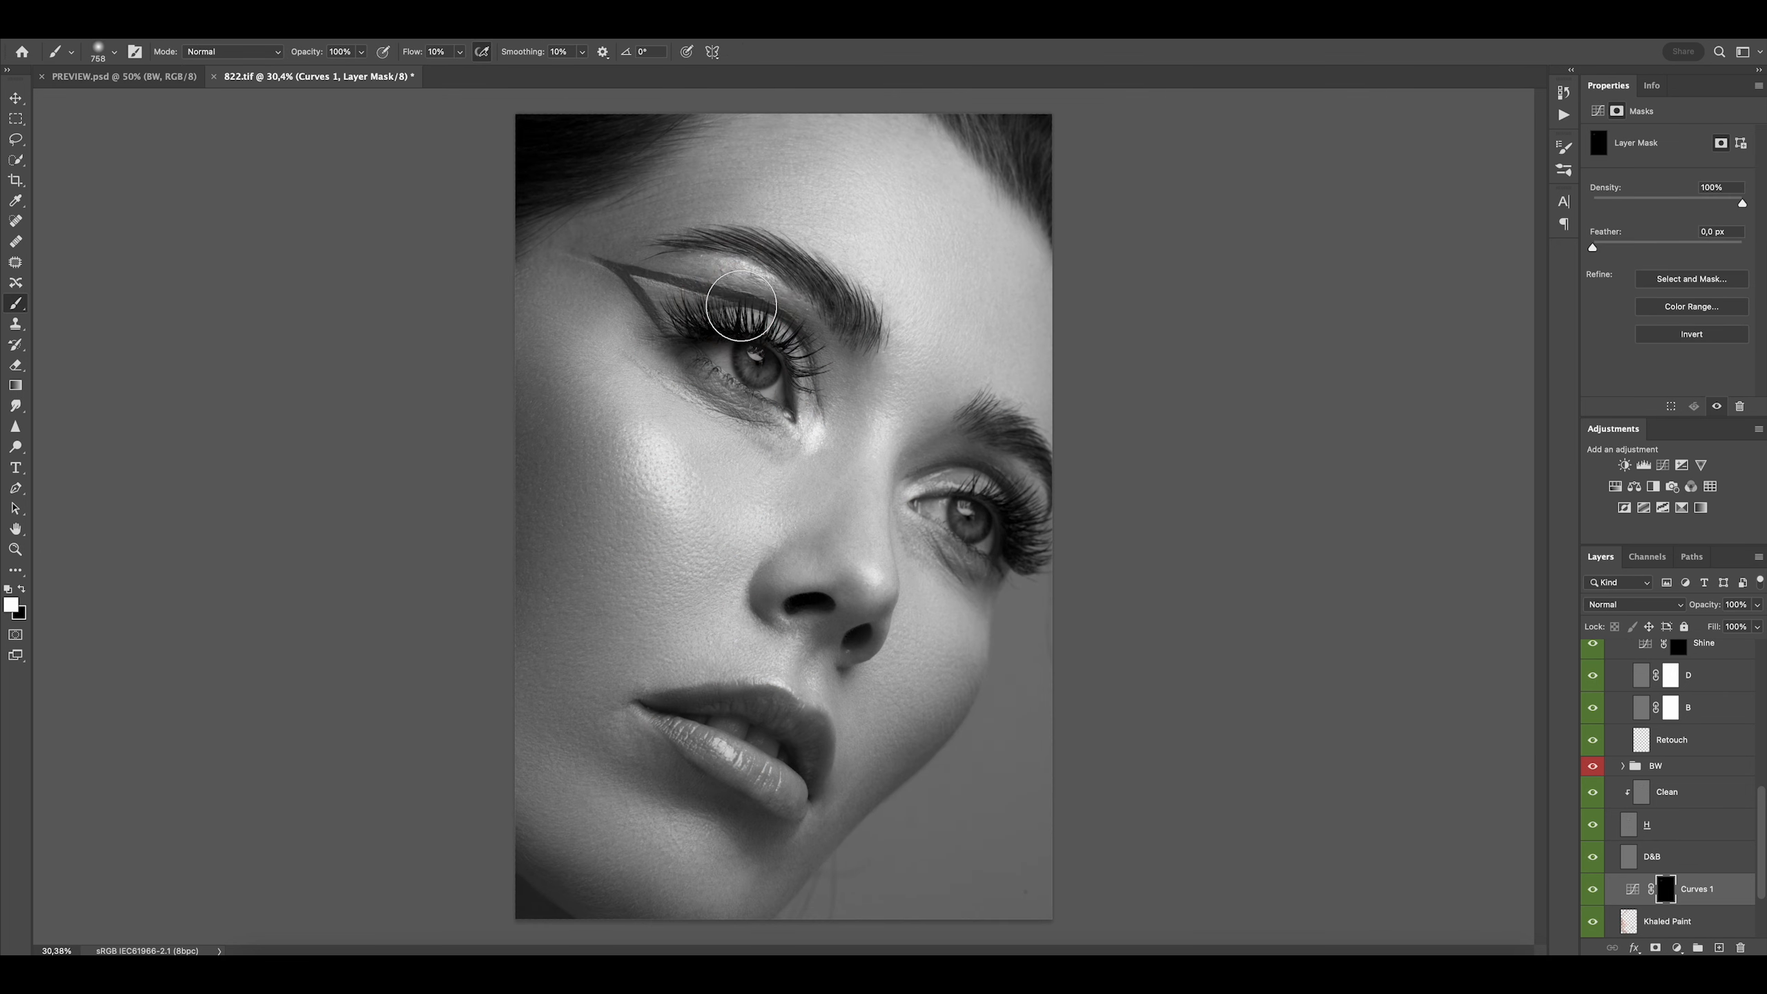
scroll(685, 306, down, 2)
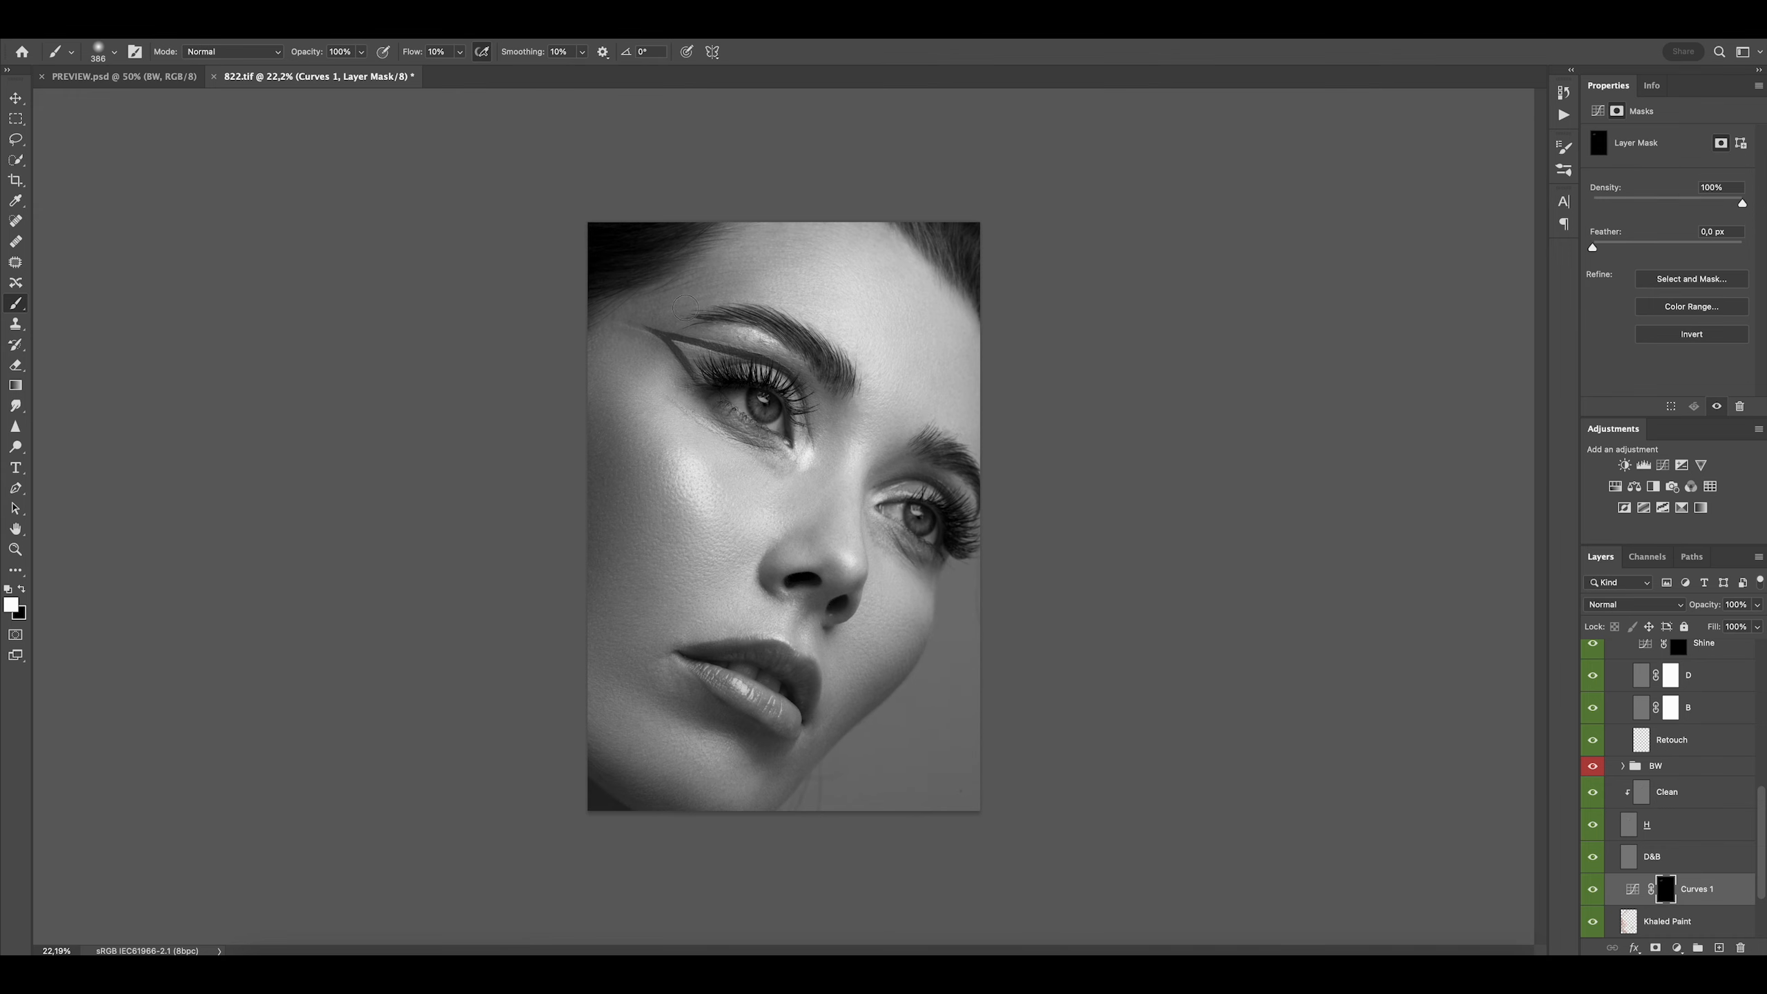
scroll(678, 308, up, 3)
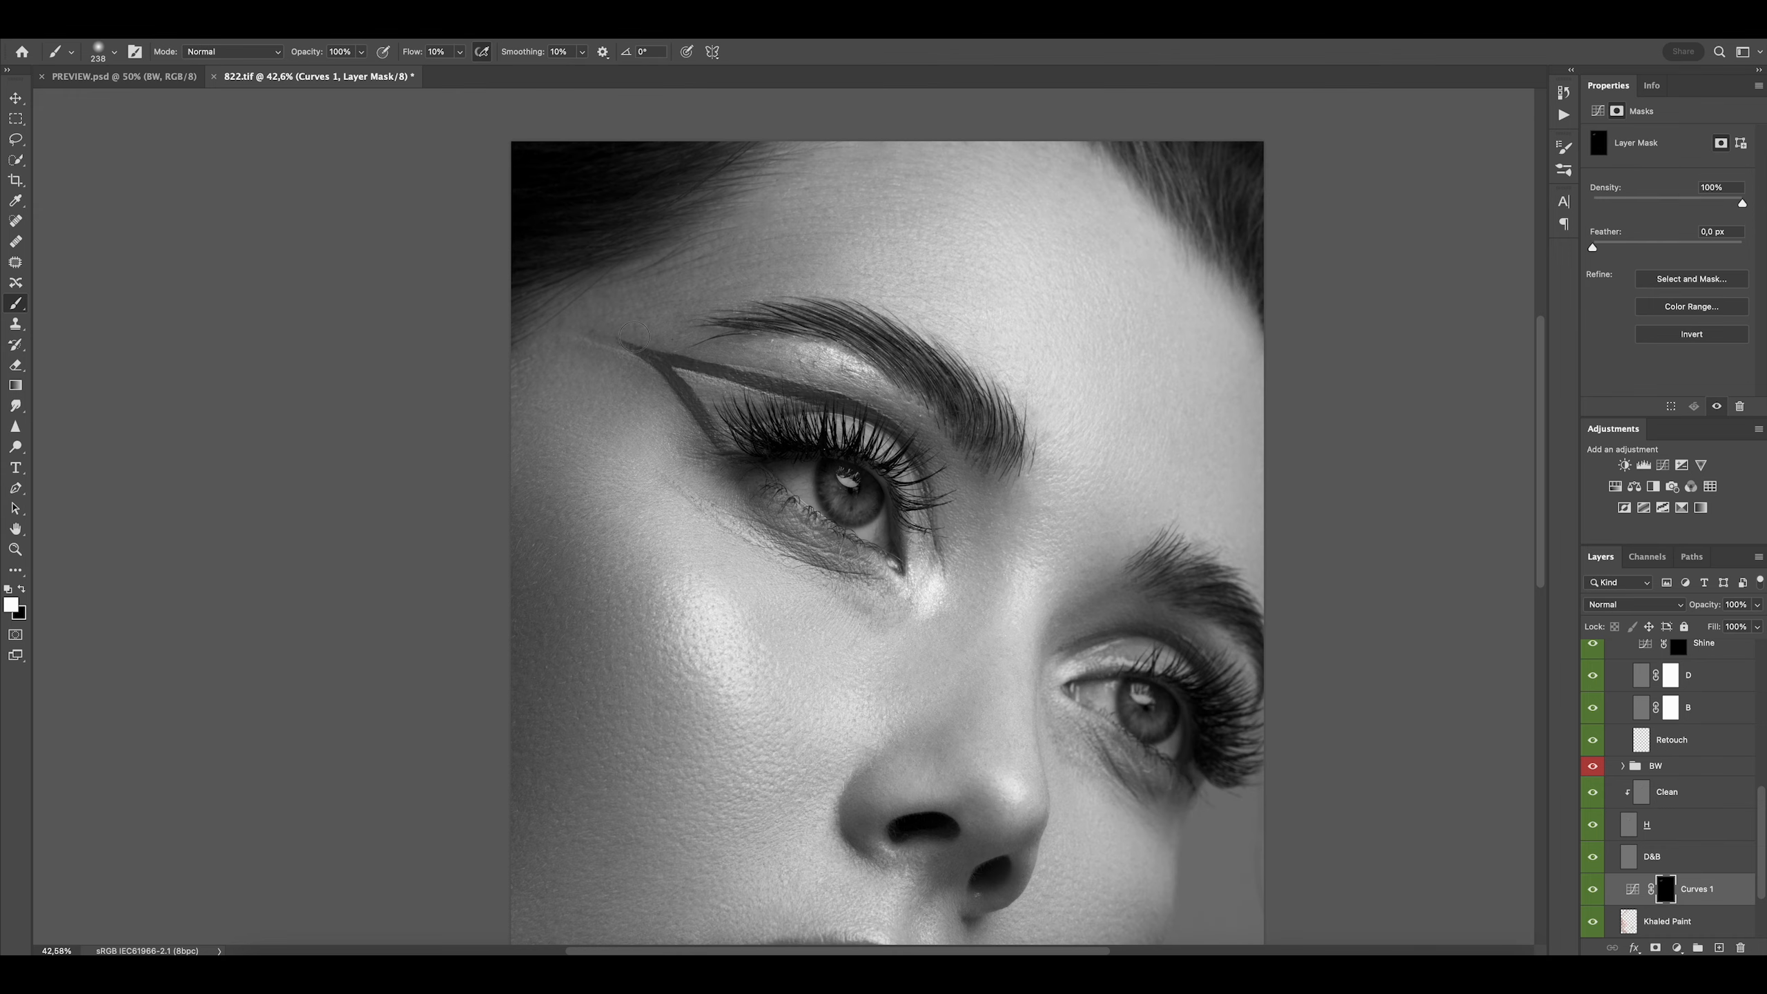
scroll(645, 320, down, 5)
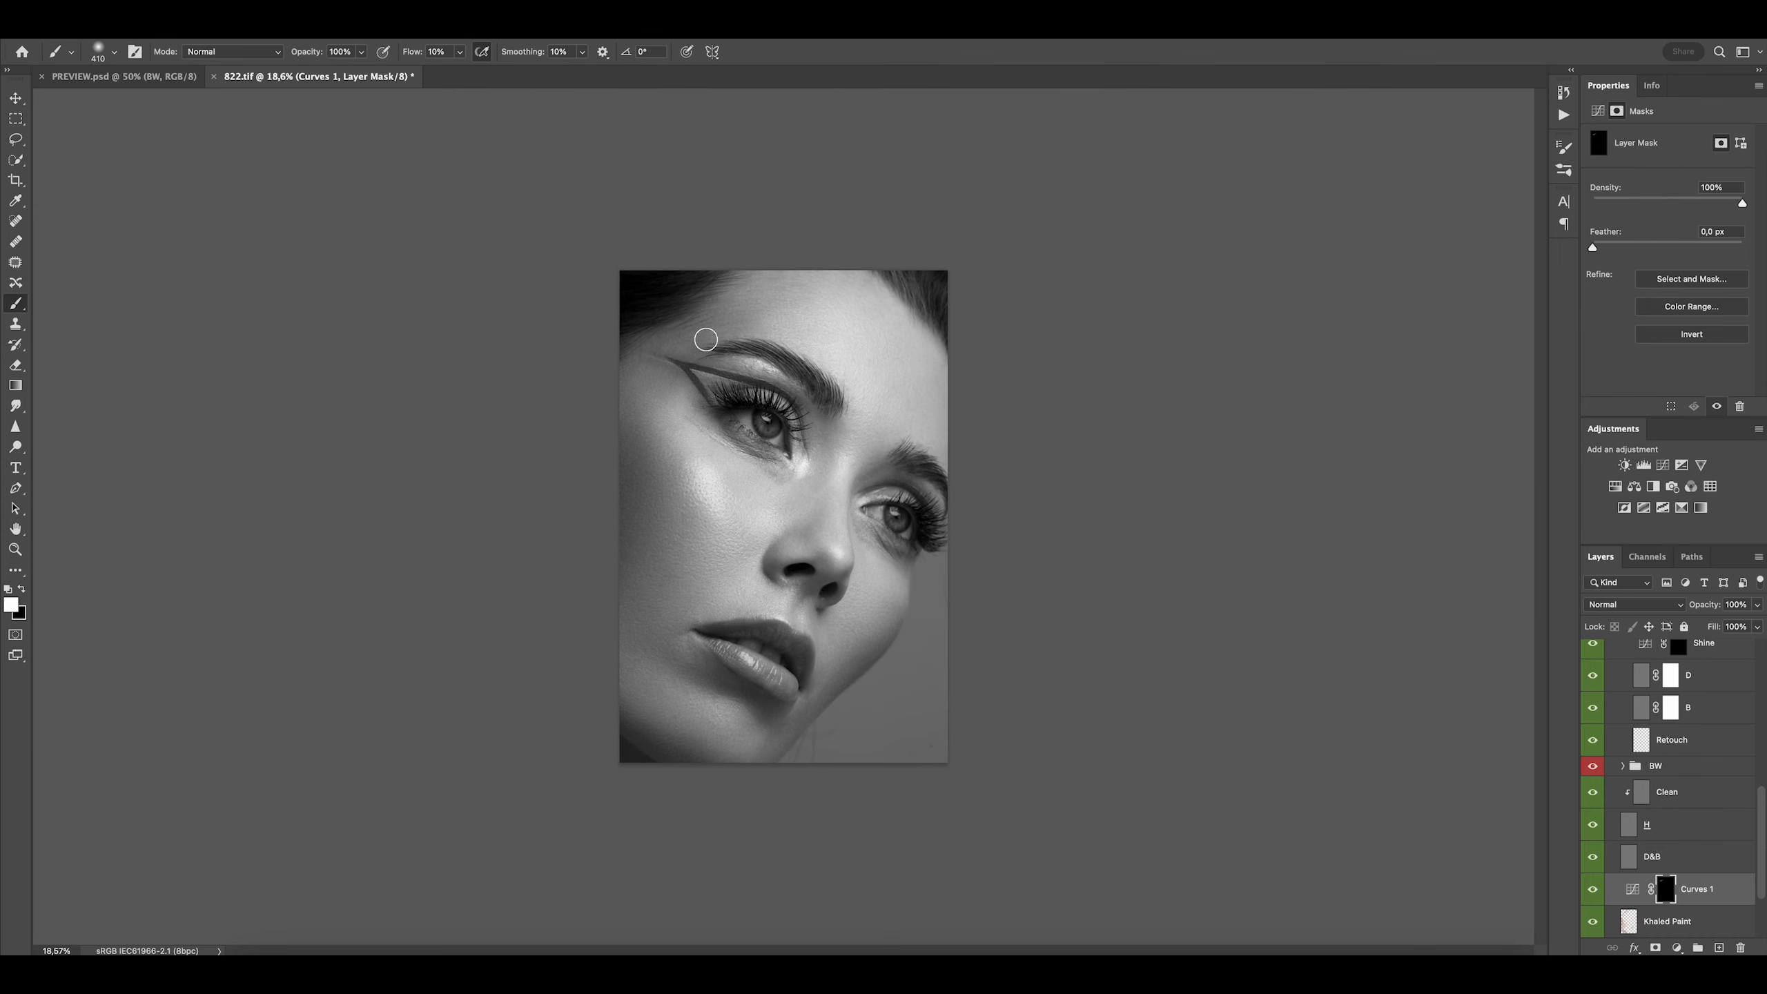
scroll(739, 346, up, 3)
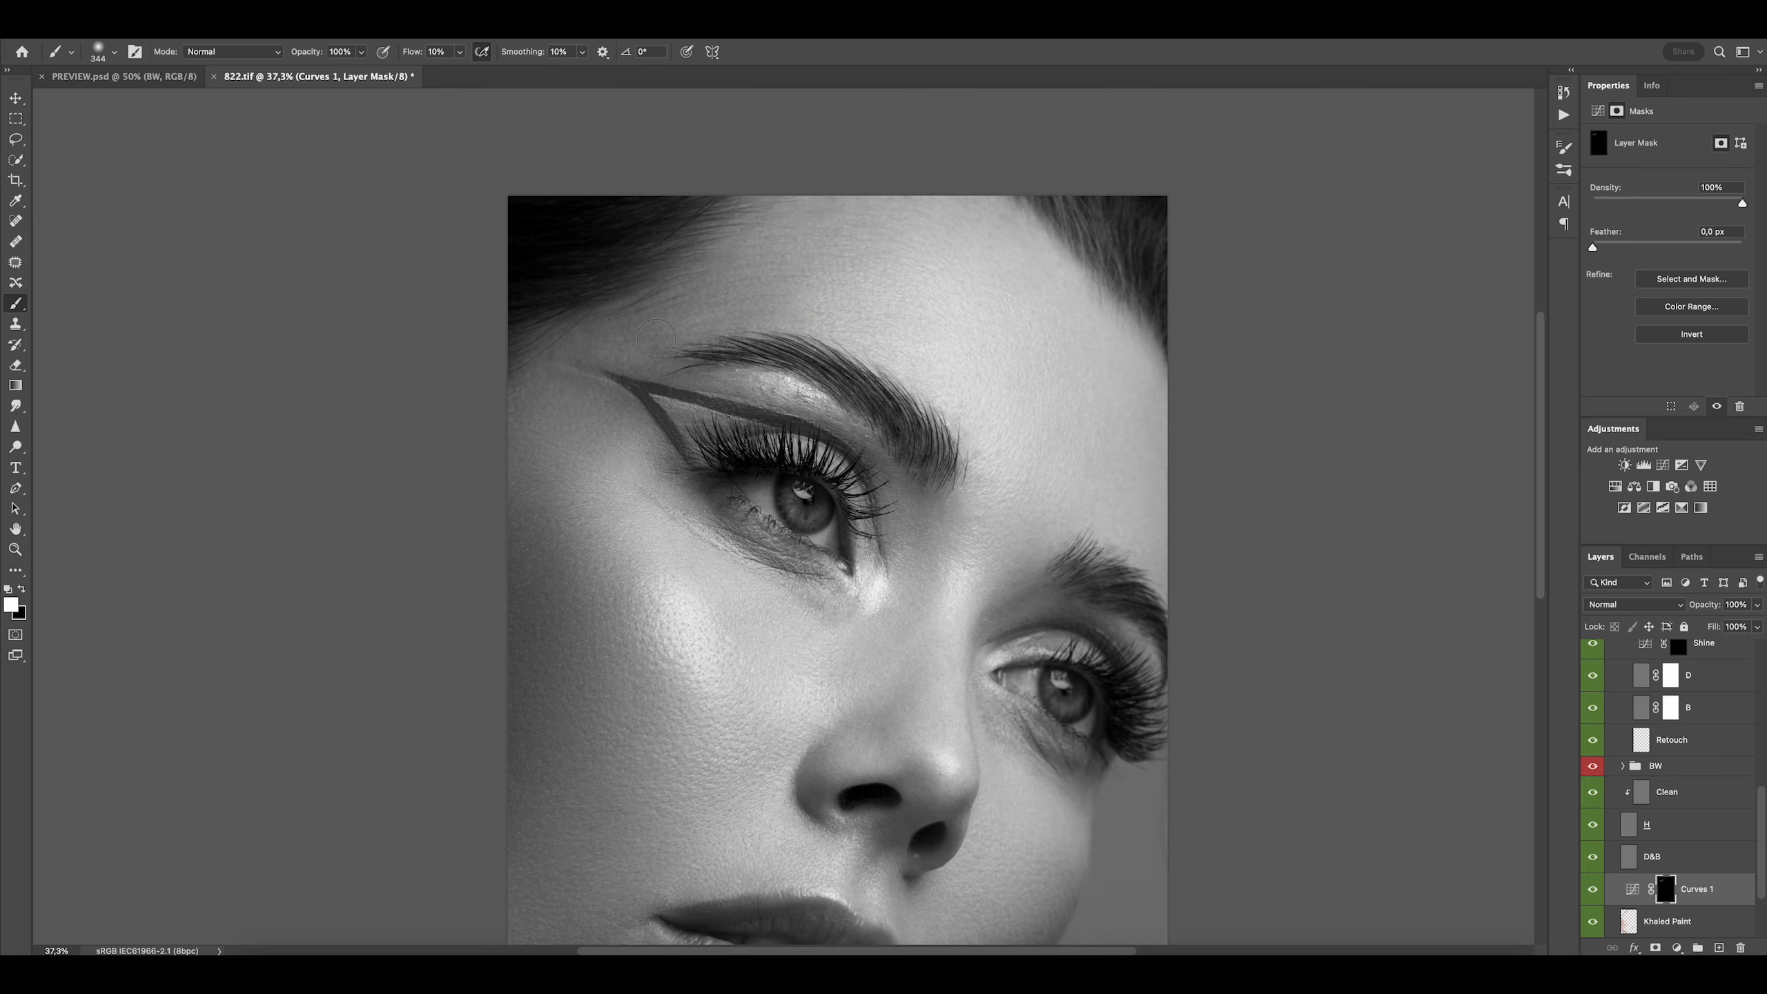
scroll(737, 306, down, 1)
scroll(748, 284, up, 4)
On the Clean layer, use the Clone Stamp at 100% flow to clean the skin texture between the near brow and eyeliner
click(1711, 806)
key(s)
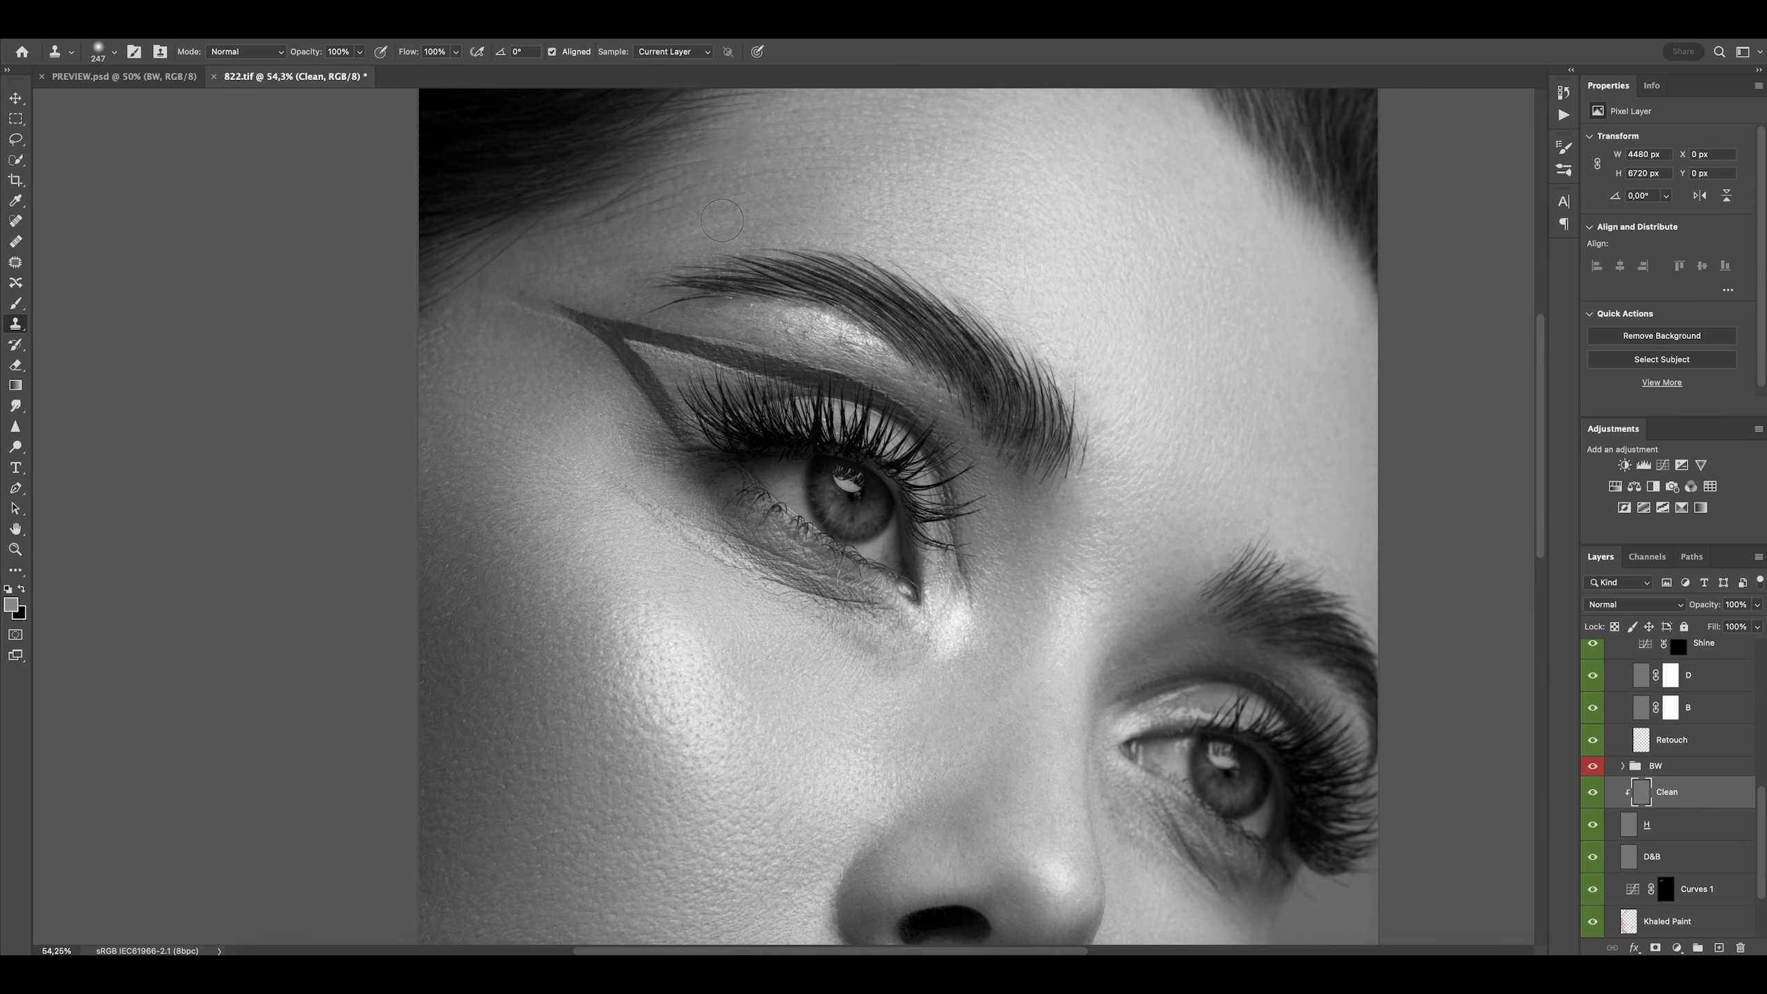
scroll(722, 220, down, 2)
scroll(662, 241, up, 5)
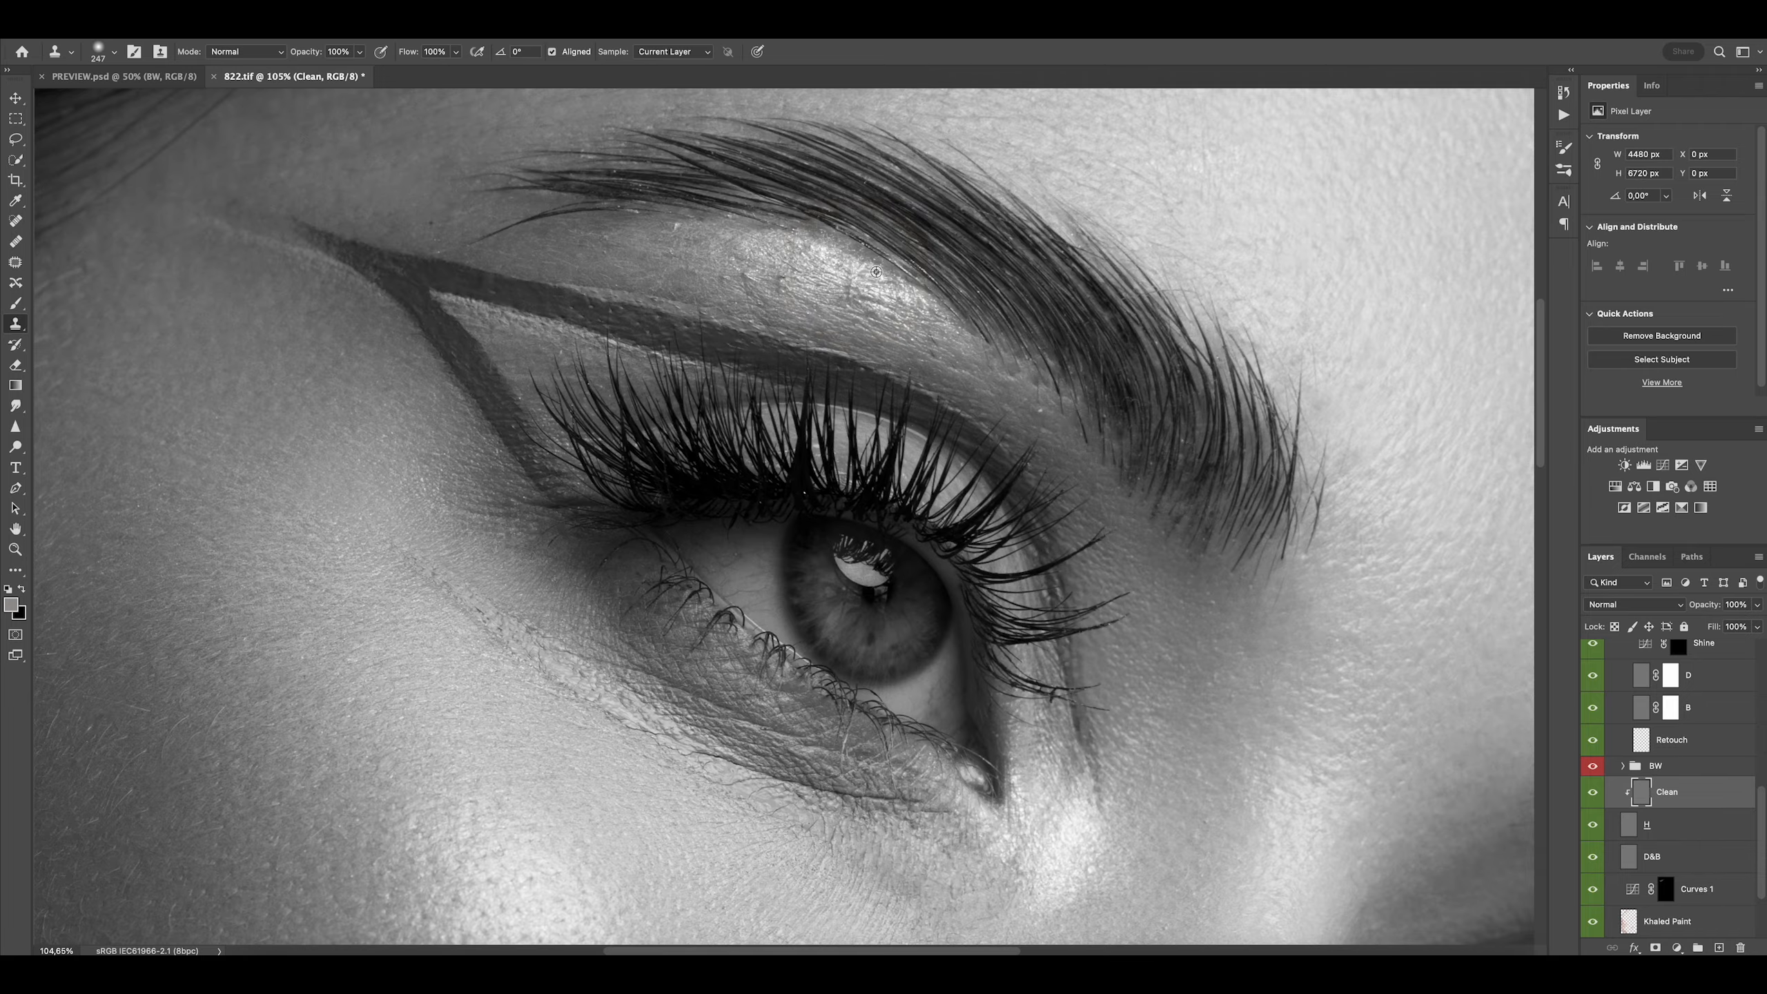
scroll(814, 287, down, 2)
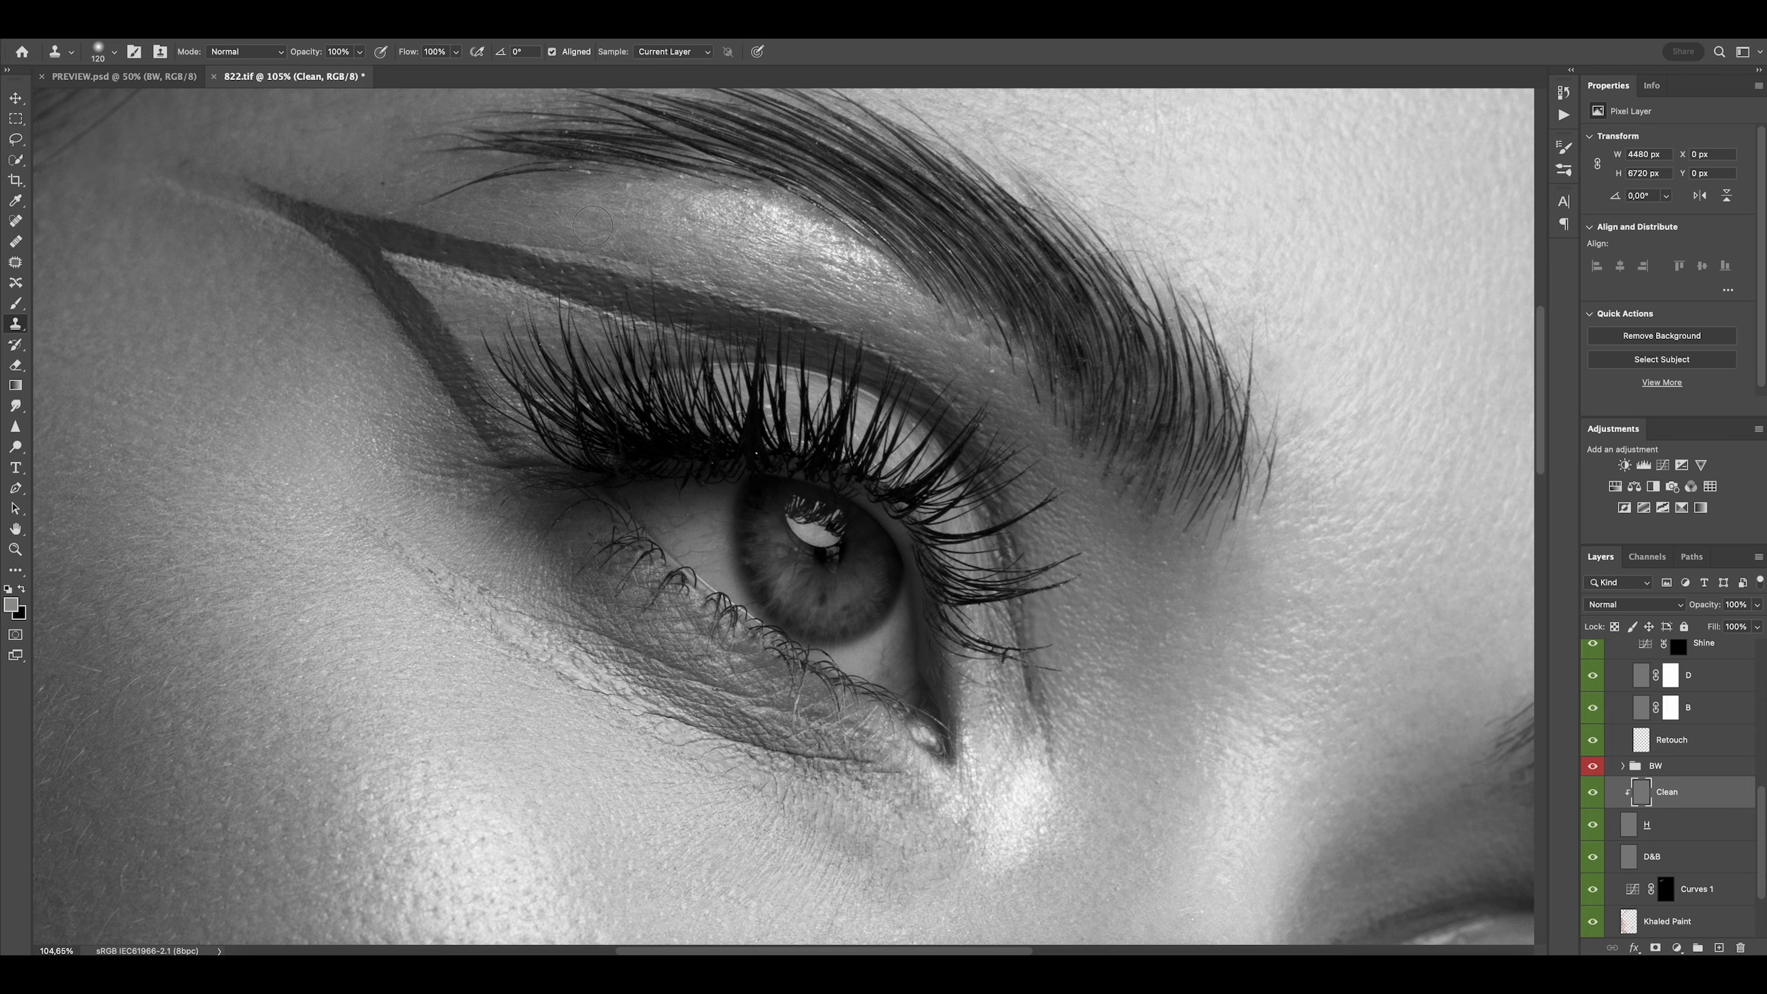
scroll(593, 225, down, 8)
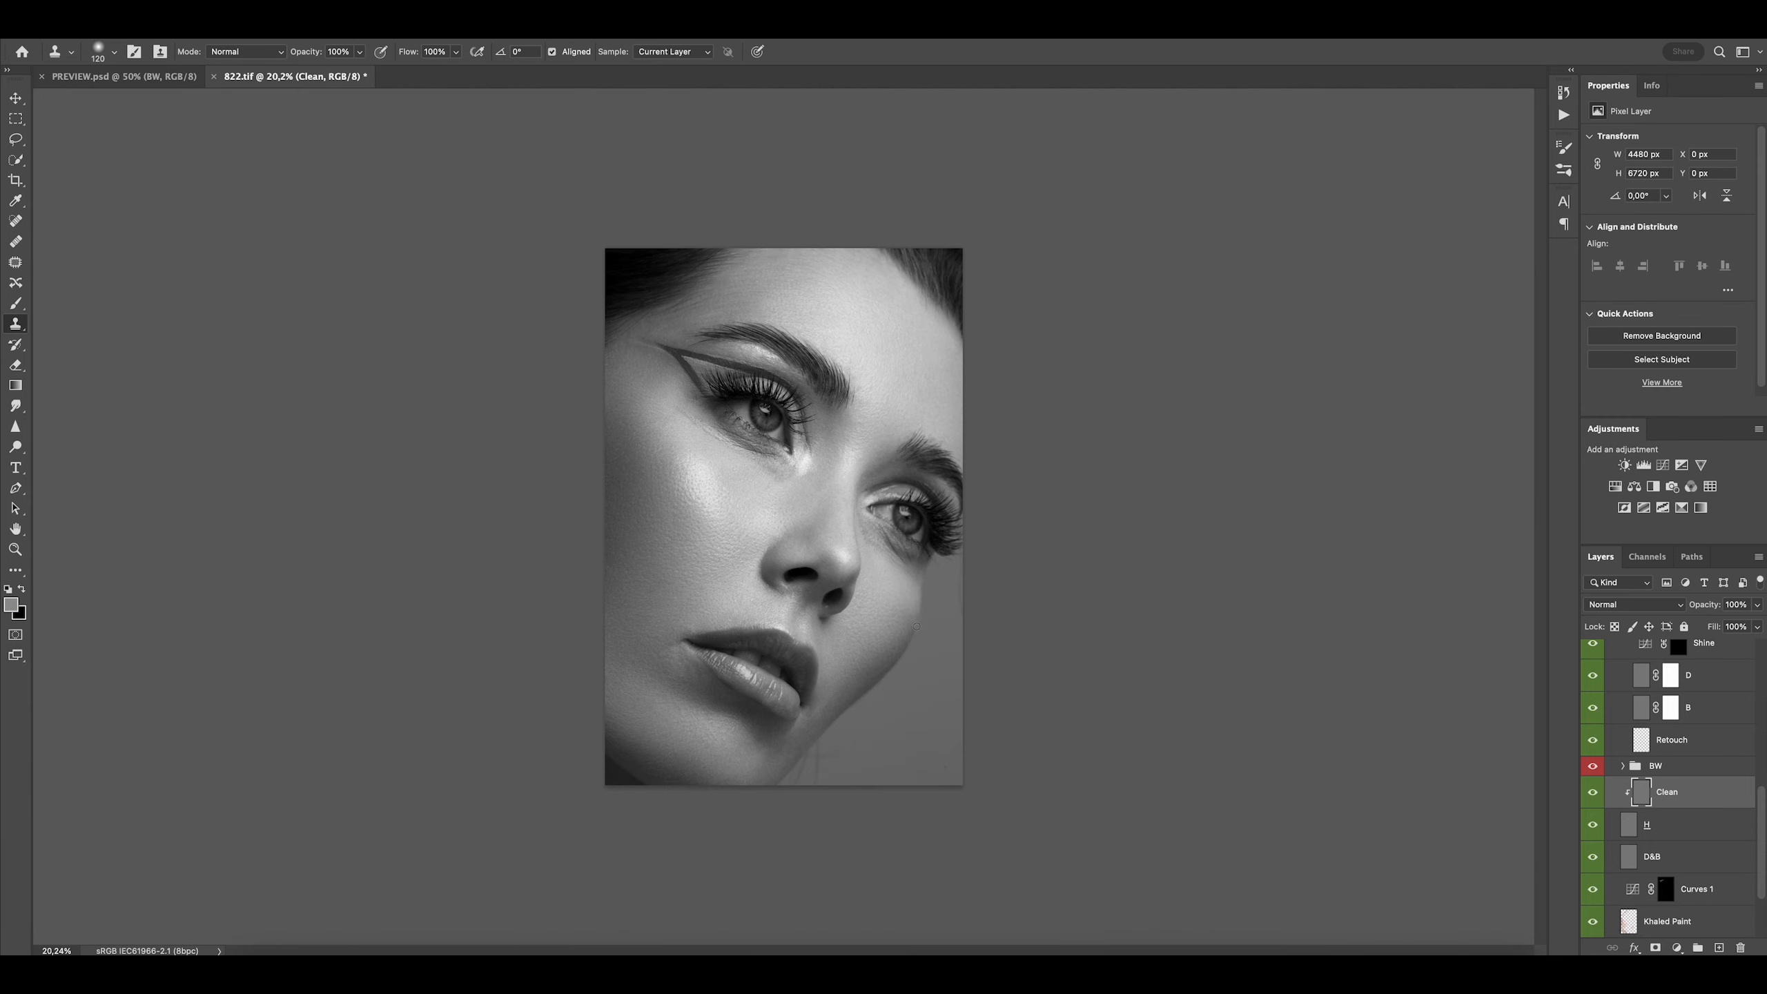
Clone clean skin texture over the near cheek beside the mouth, enlarging the brush to about 348 px
scroll(758, 630, up, 3)
scroll(648, 567, down, 1)
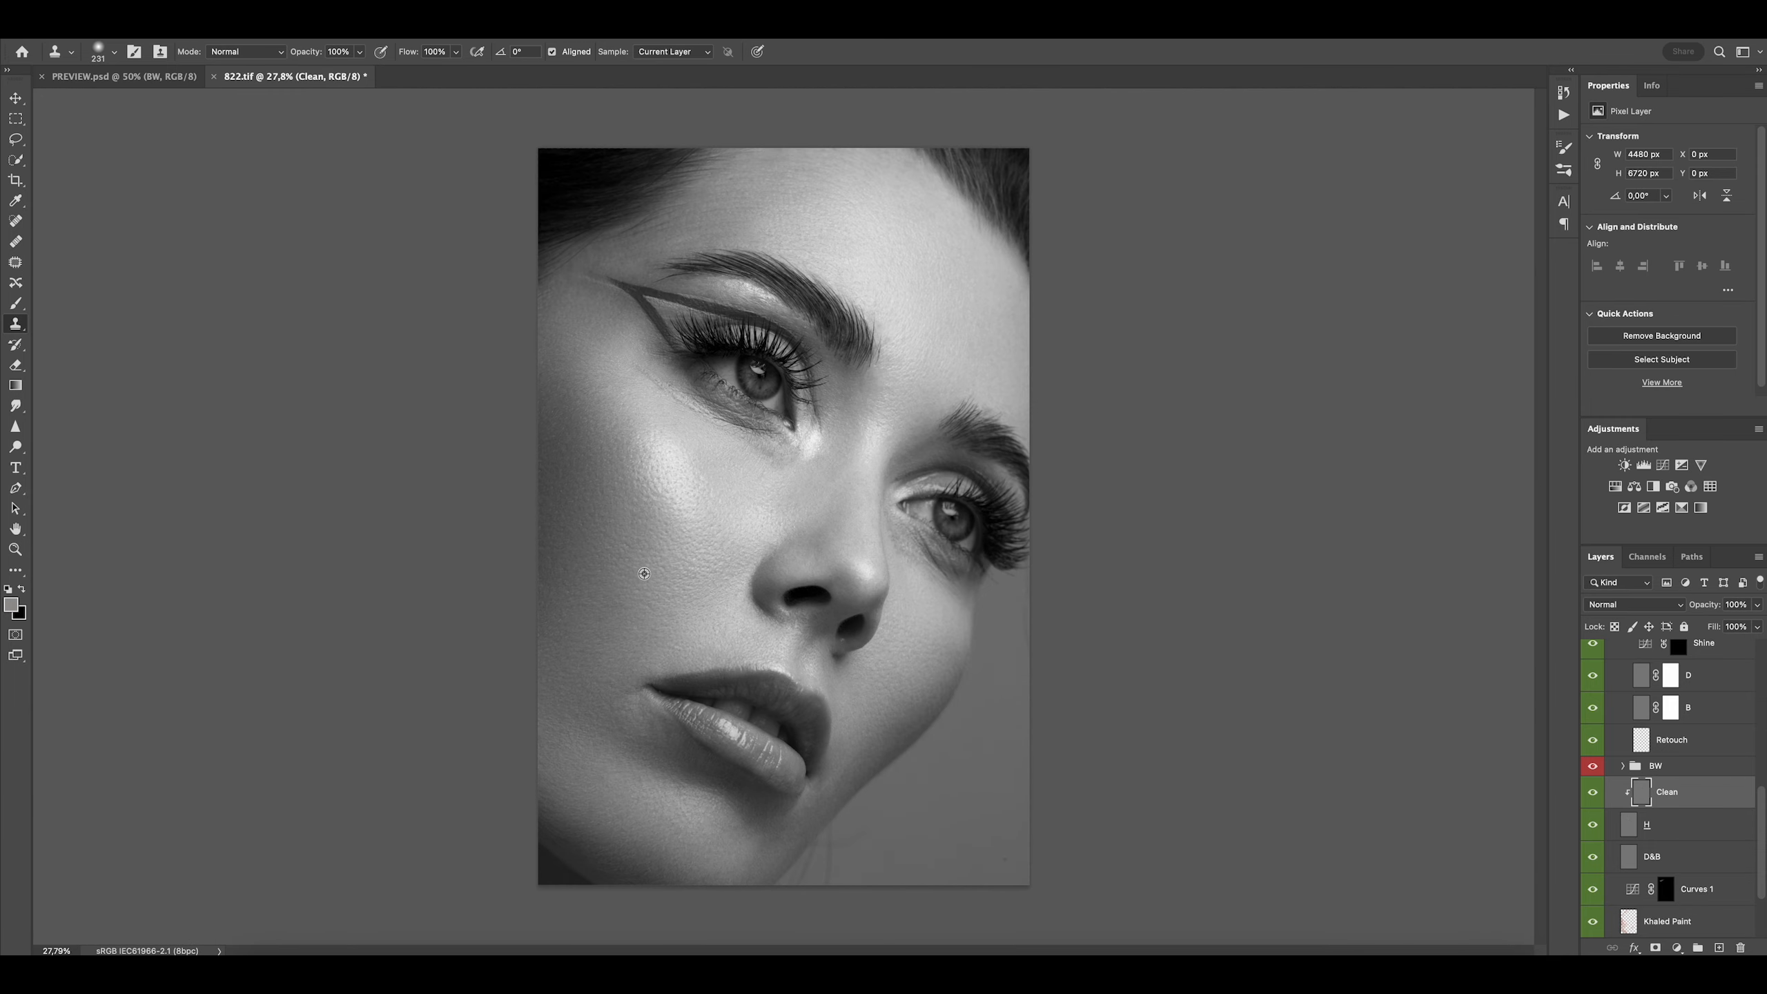
scroll(665, 671, down, 1)
drag(662, 603, 689, 603)
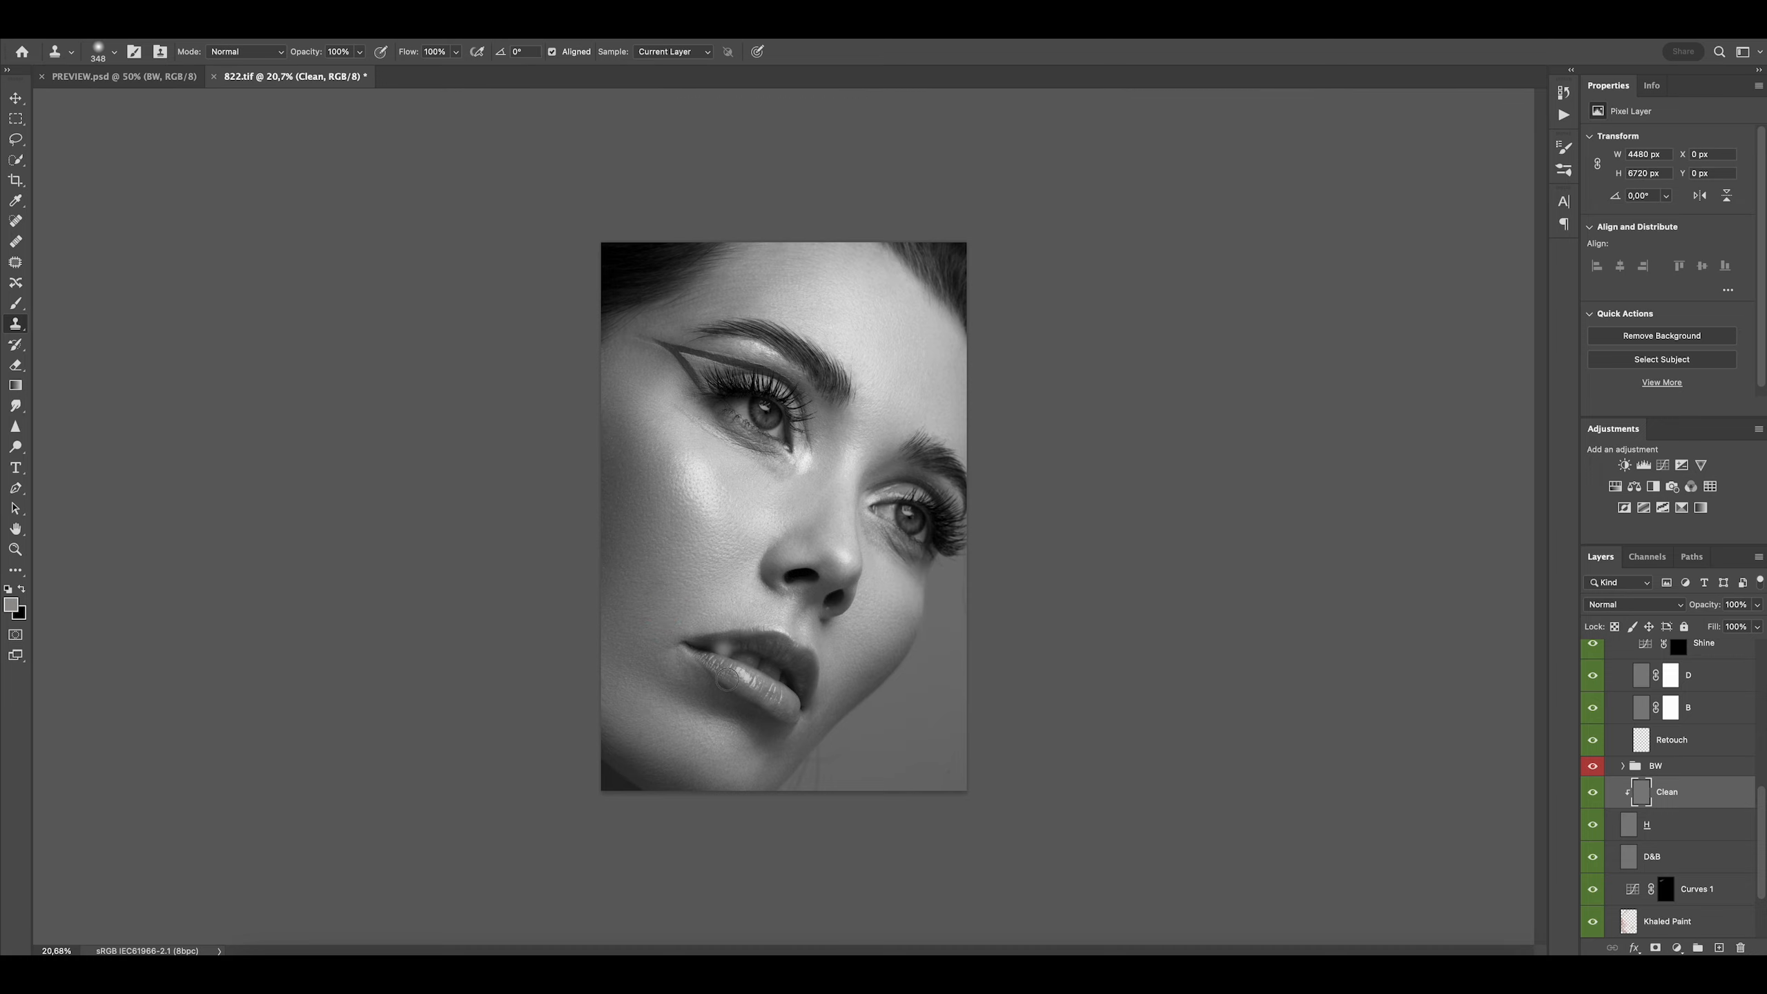
On the D&B layer, dodge uneven tones around the near brow and temple with a soft white brush at 10% flow
click(1648, 870)
key(b)
key(d)
key(x)
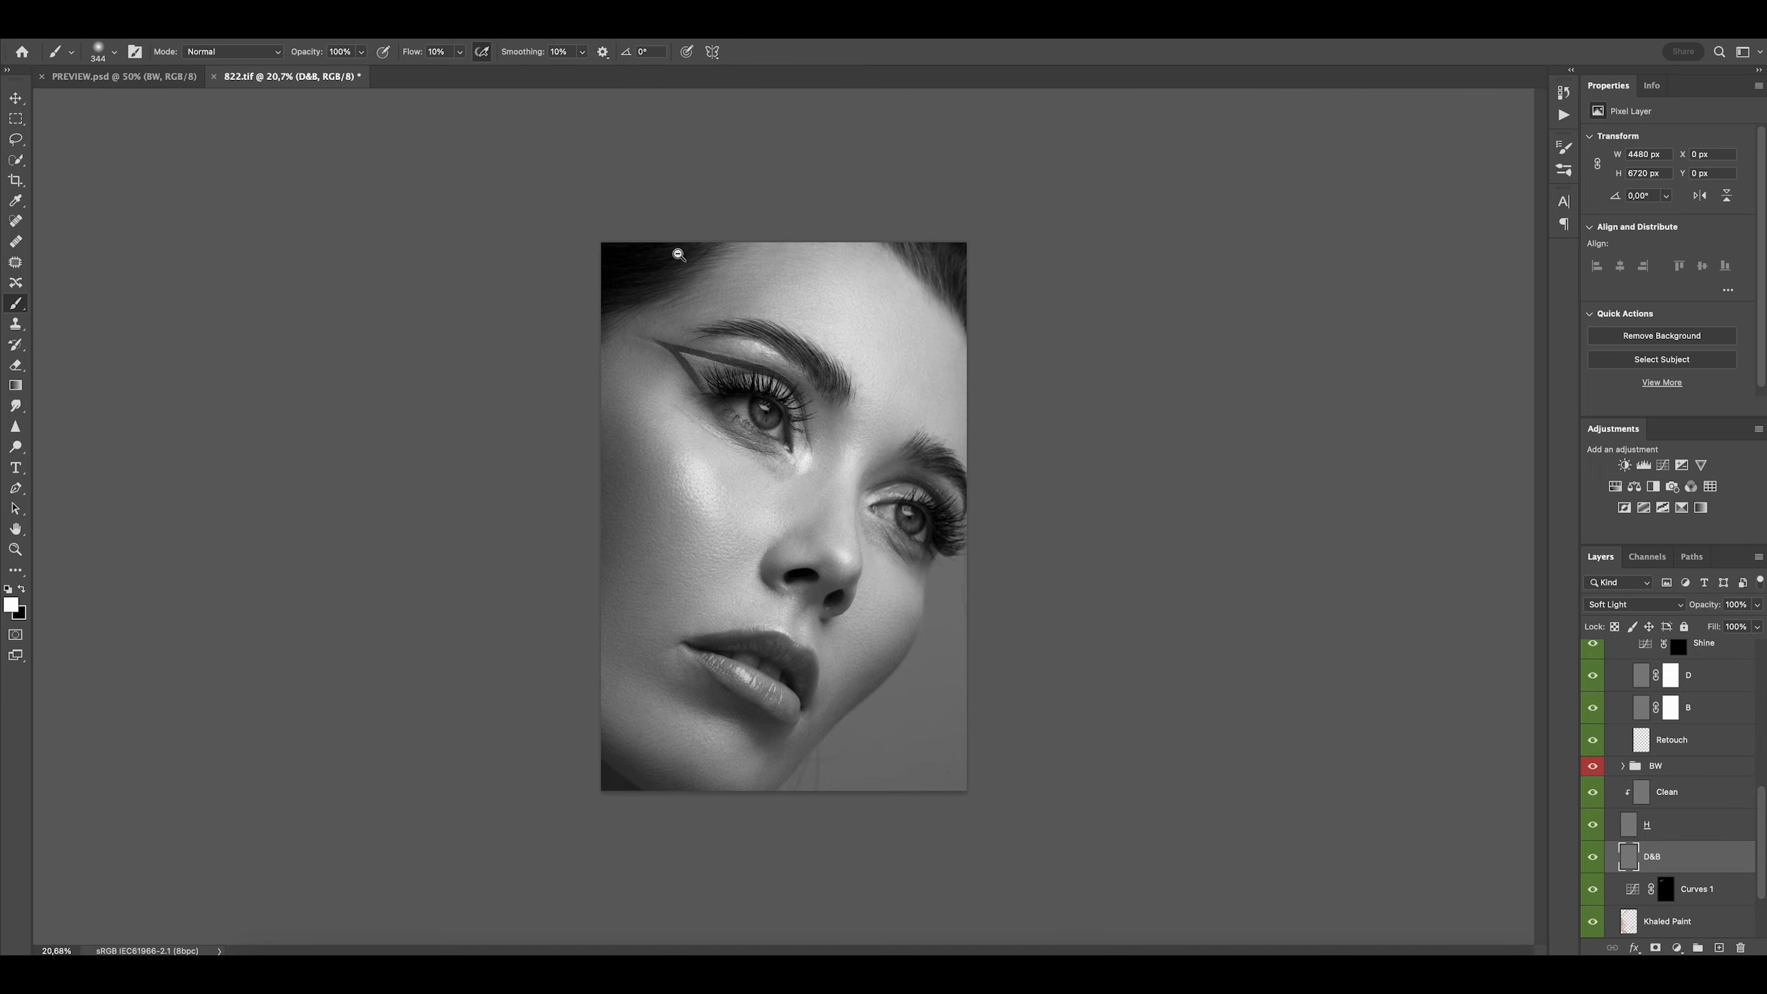
drag(681, 275, 747, 288)
mouse_move(724, 379)
mouse_down()
mouse_move(580, 387)
mouse_move(592, 426)
mouse_up()
scroll(563, 387, up, 5)
scroll(592, 426, down, 6)
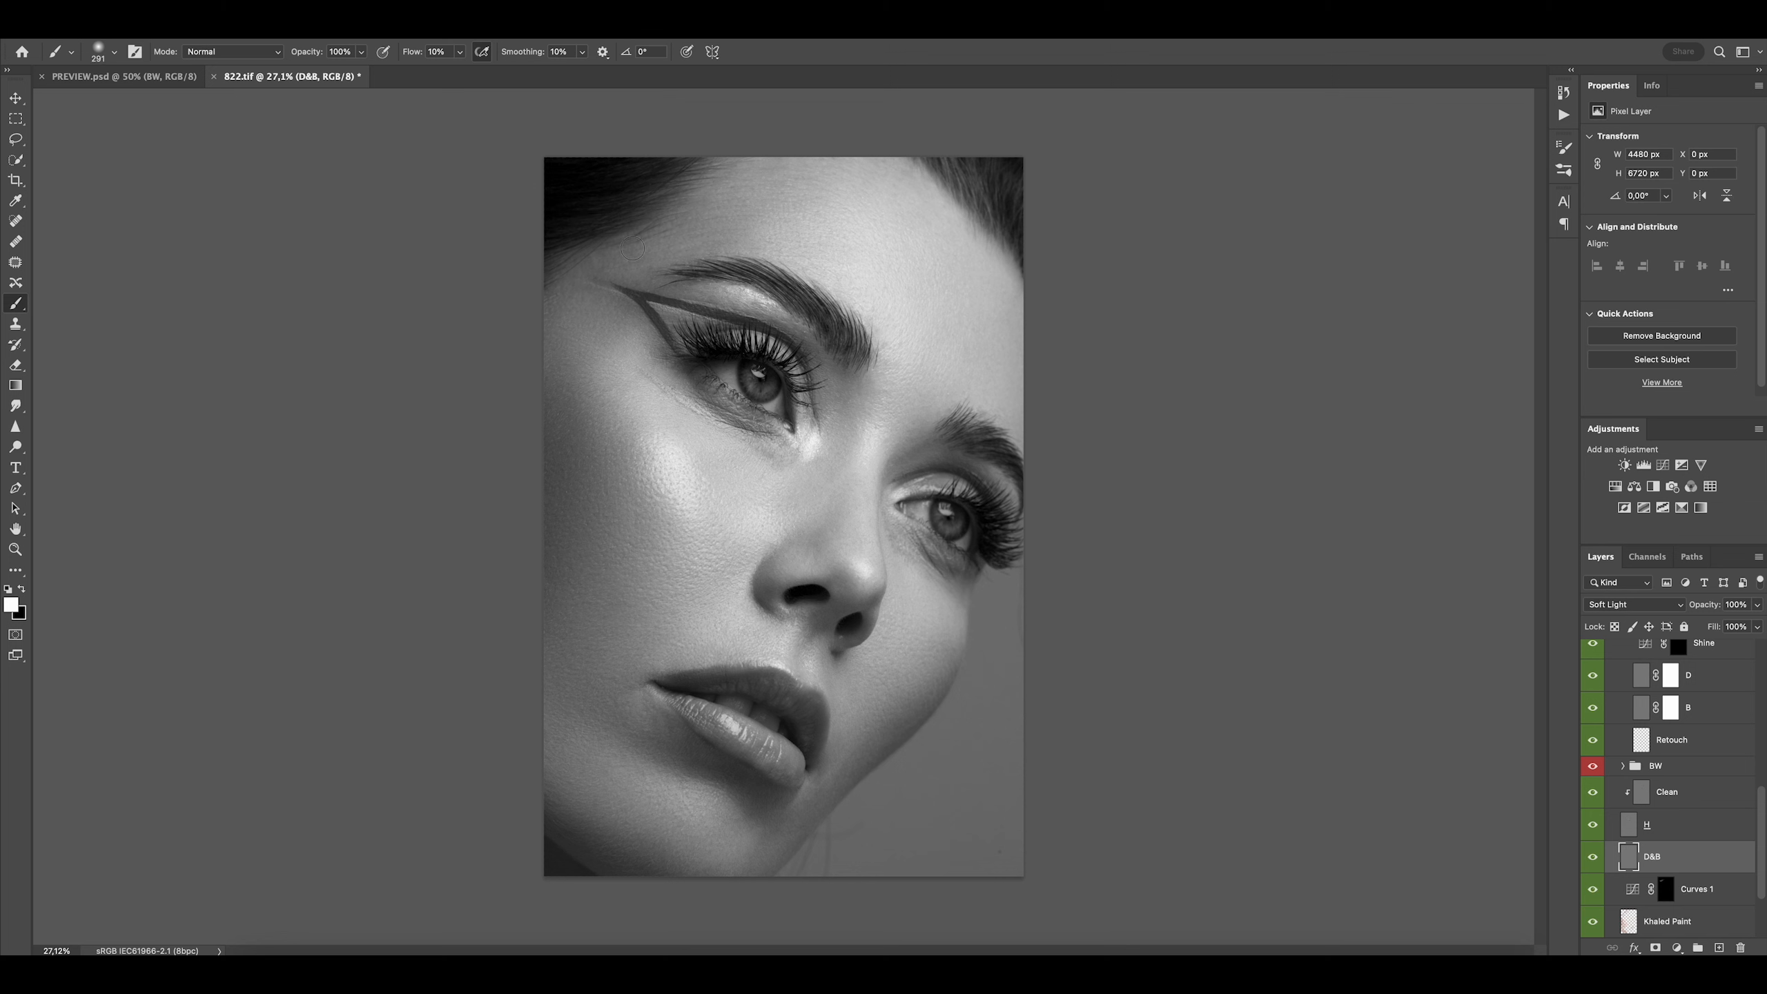
scroll(706, 249, down, 4)
scroll(730, 383, up, 4)
drag(726, 336, 755, 335)
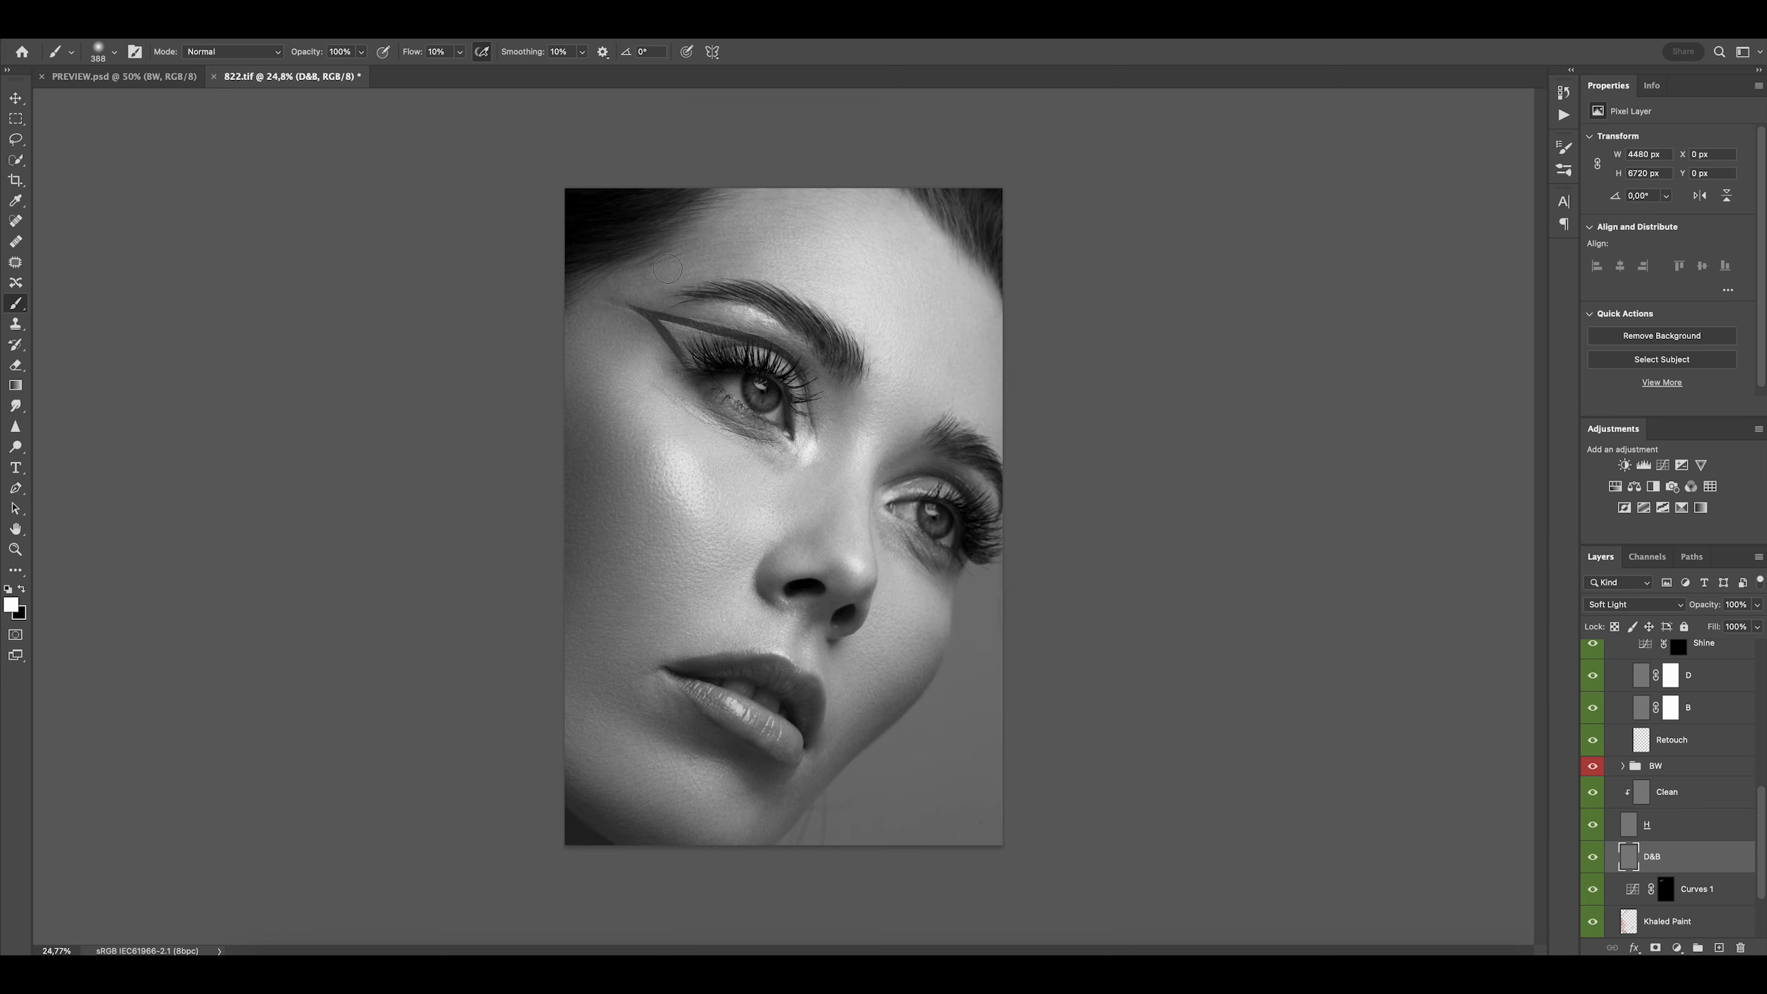
Dodge and burn the shadow transitions around the near corner of the mouth on the D&B layer
drag(687, 691, 759, 688)
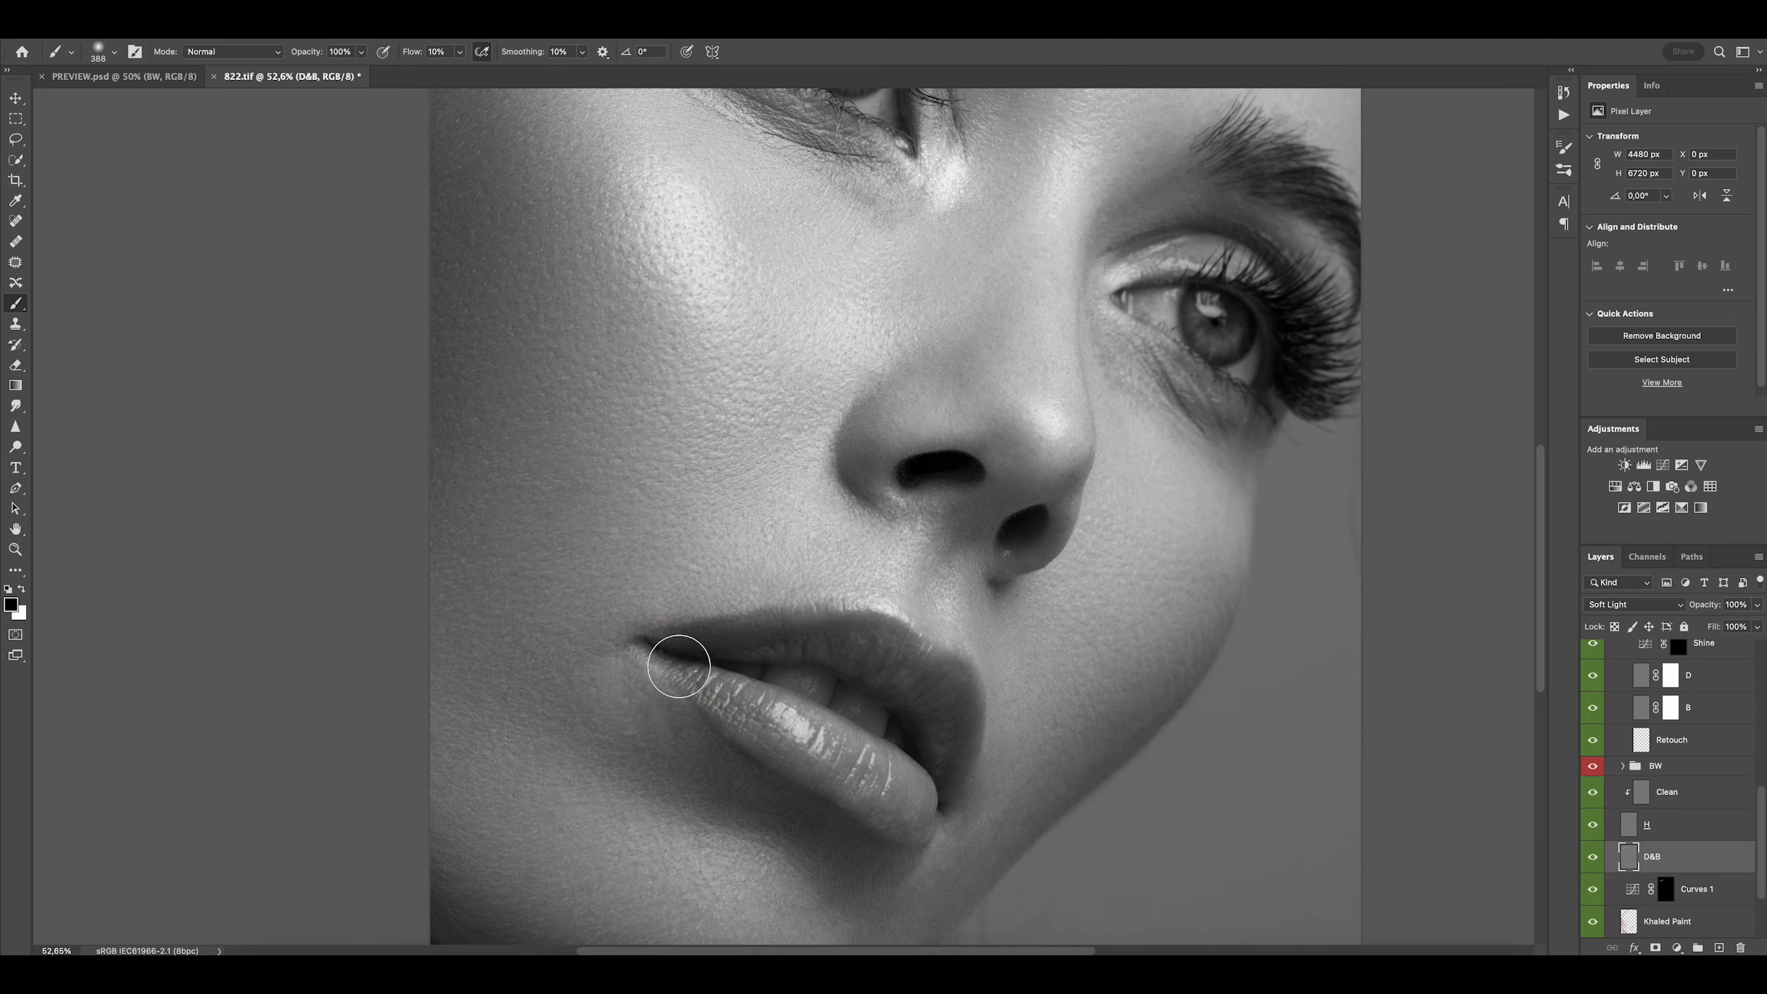
mouse_move(737, 755)
mouse_down()
mouse_move(686, 752)
mouse_move(747, 779)
mouse_up()
mouse_move(698, 690)
mouse_down()
mouse_move(643, 692)
mouse_move(595, 647)
mouse_up()
mouse_move(636, 779)
mouse_down()
mouse_move(674, 722)
mouse_move(712, 722)
mouse_up()
drag(660, 663, 679, 597)
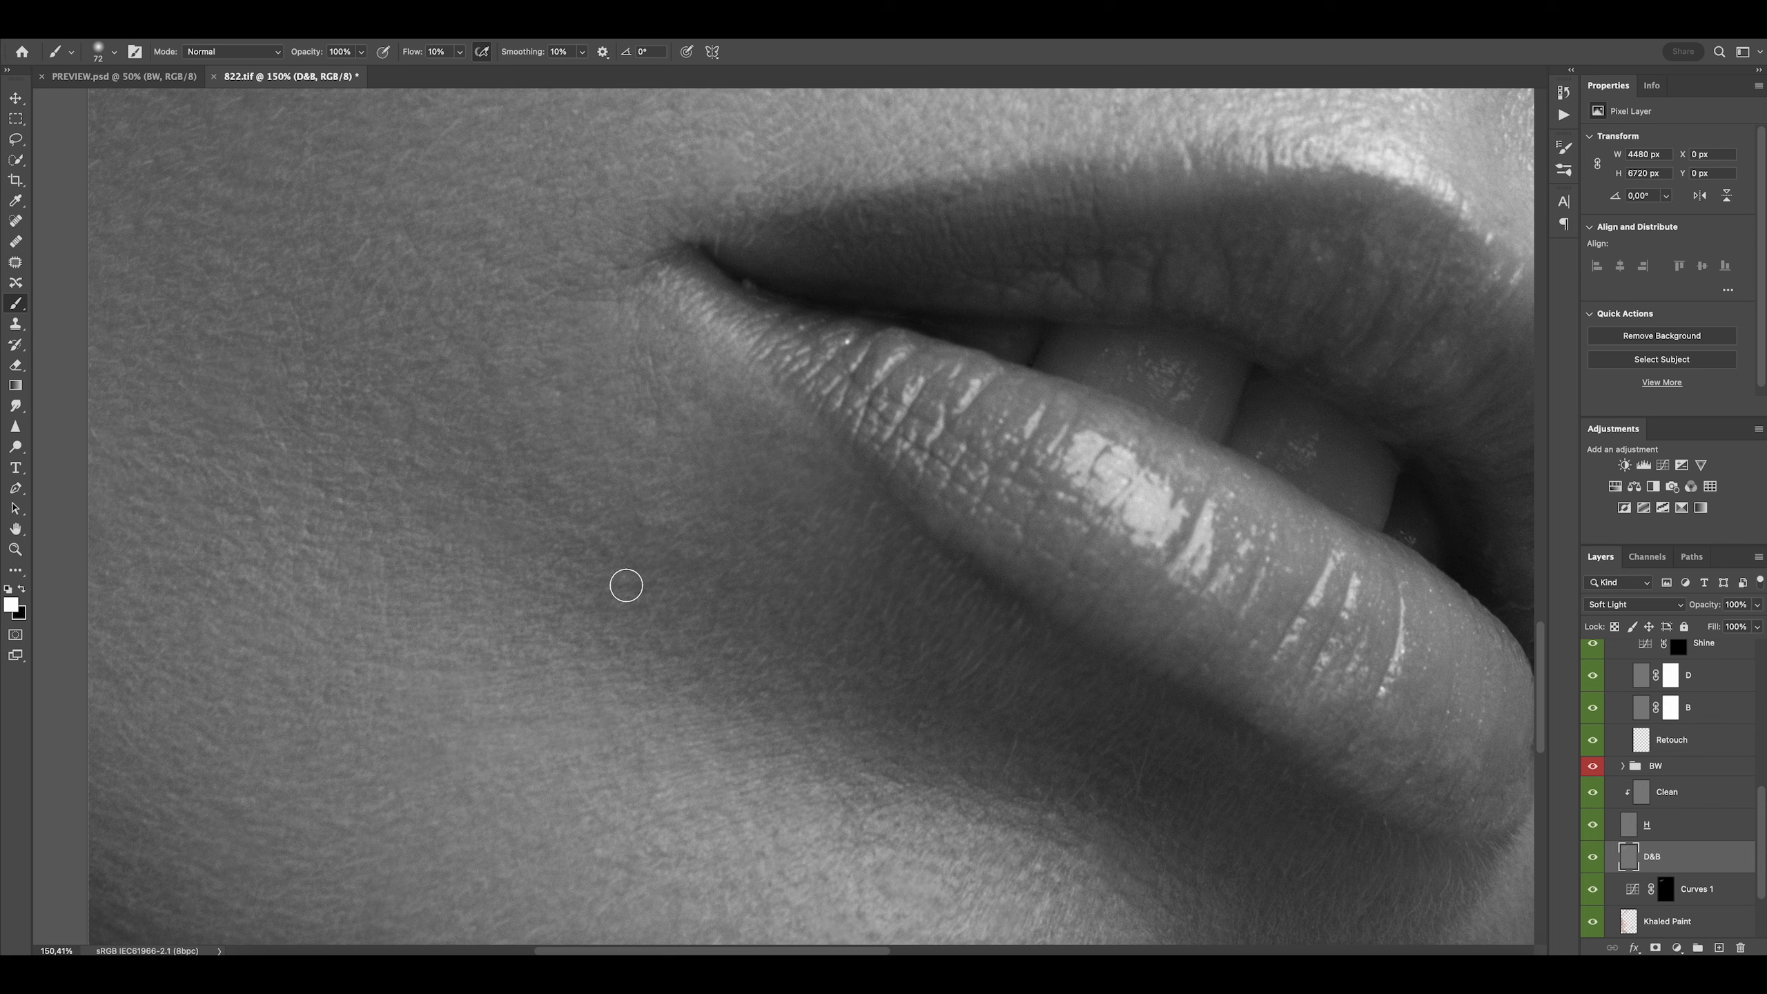
mouse_move(628, 461)
mouse_down()
mouse_move(553, 463)
mouse_move(716, 477)
mouse_up()
drag(710, 471, 663, 474)
key(x)
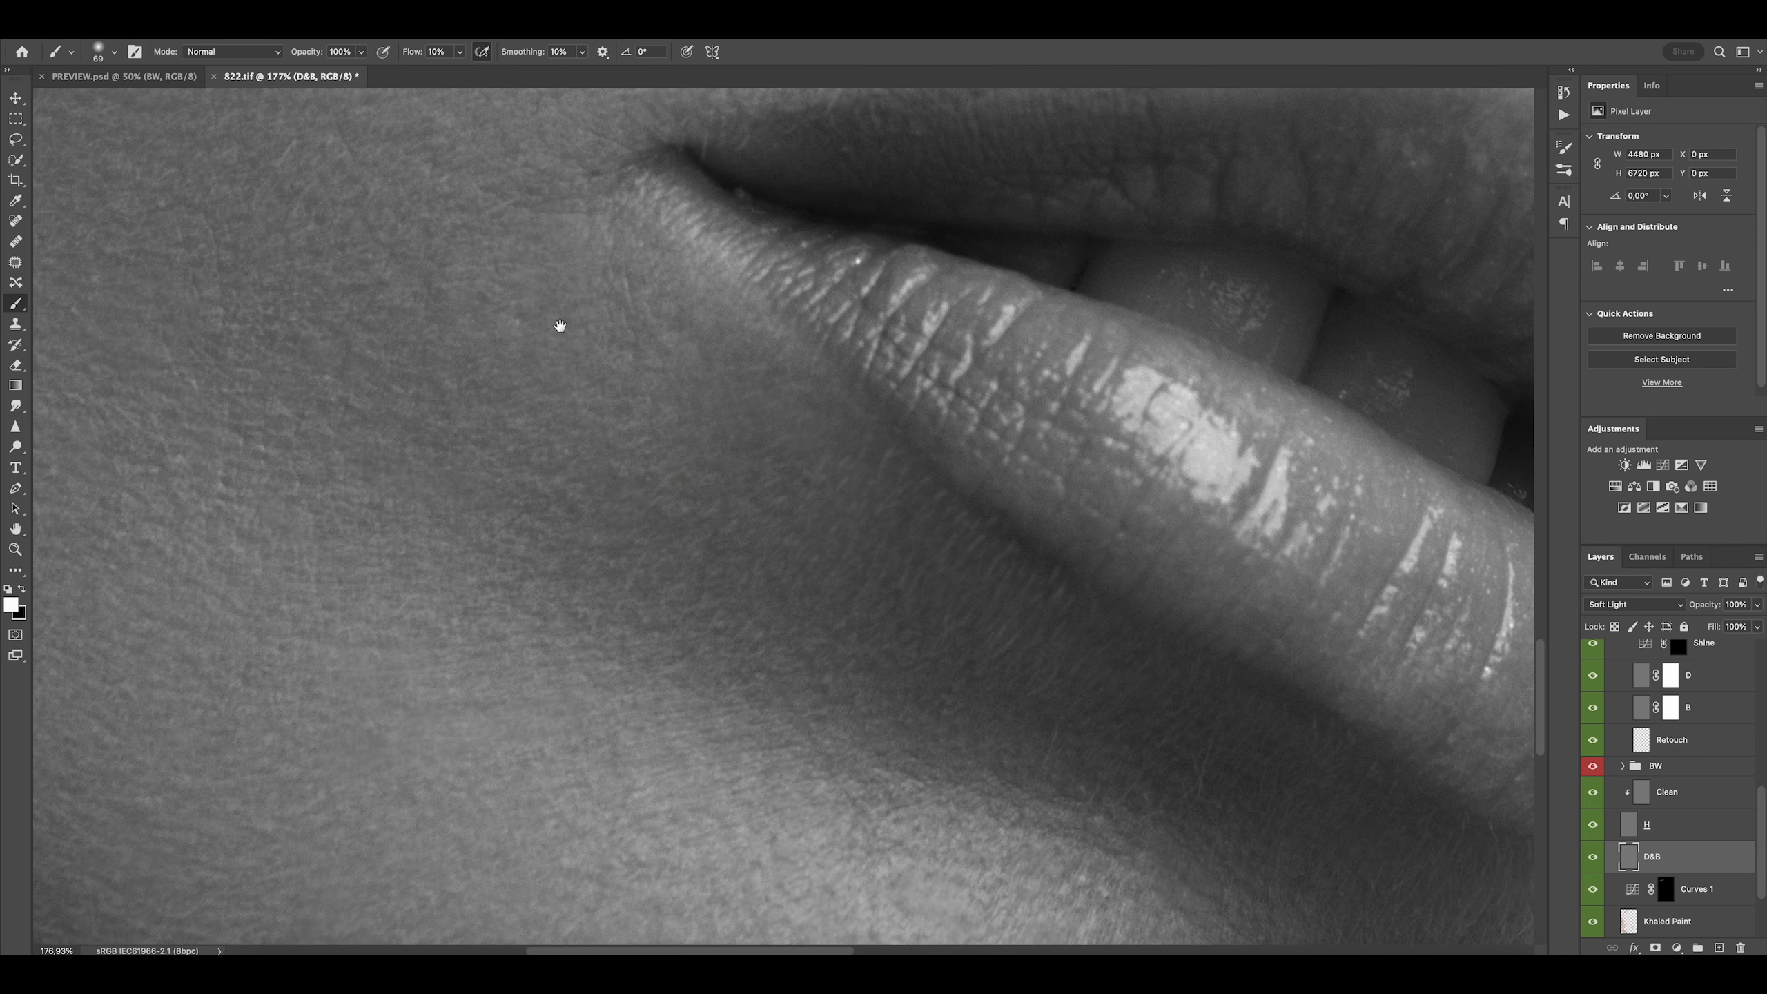
Even out fine tonal patches below the mouth corner with a small brush, alternating between white and black
drag(560, 326, 479, 331)
drag(605, 439, 579, 491)
mouse_move(607, 434)
mouse_down()
mouse_move(665, 417)
mouse_move(595, 454)
mouse_move(596, 509)
mouse_up()
key(x)
drag(603, 410, 529, 408)
mouse_move(553, 407)
mouse_down()
mouse_move(443, 459)
mouse_move(606, 399)
mouse_up()
key(x)
drag(561, 377, 489, 452)
mouse_move(666, 719)
mouse_down()
mouse_move(692, 717)
mouse_move(699, 687)
mouse_up()
key(x)
mouse_move(635, 604)
mouse_down()
mouse_move(615, 604)
mouse_move(728, 902)
mouse_move(588, 616)
mouse_up()
drag(855, 557, 817, 597)
Dodge and burn the remaining uneven patches on the near cheek, switching between white and black
drag(656, 351, 683, 351)
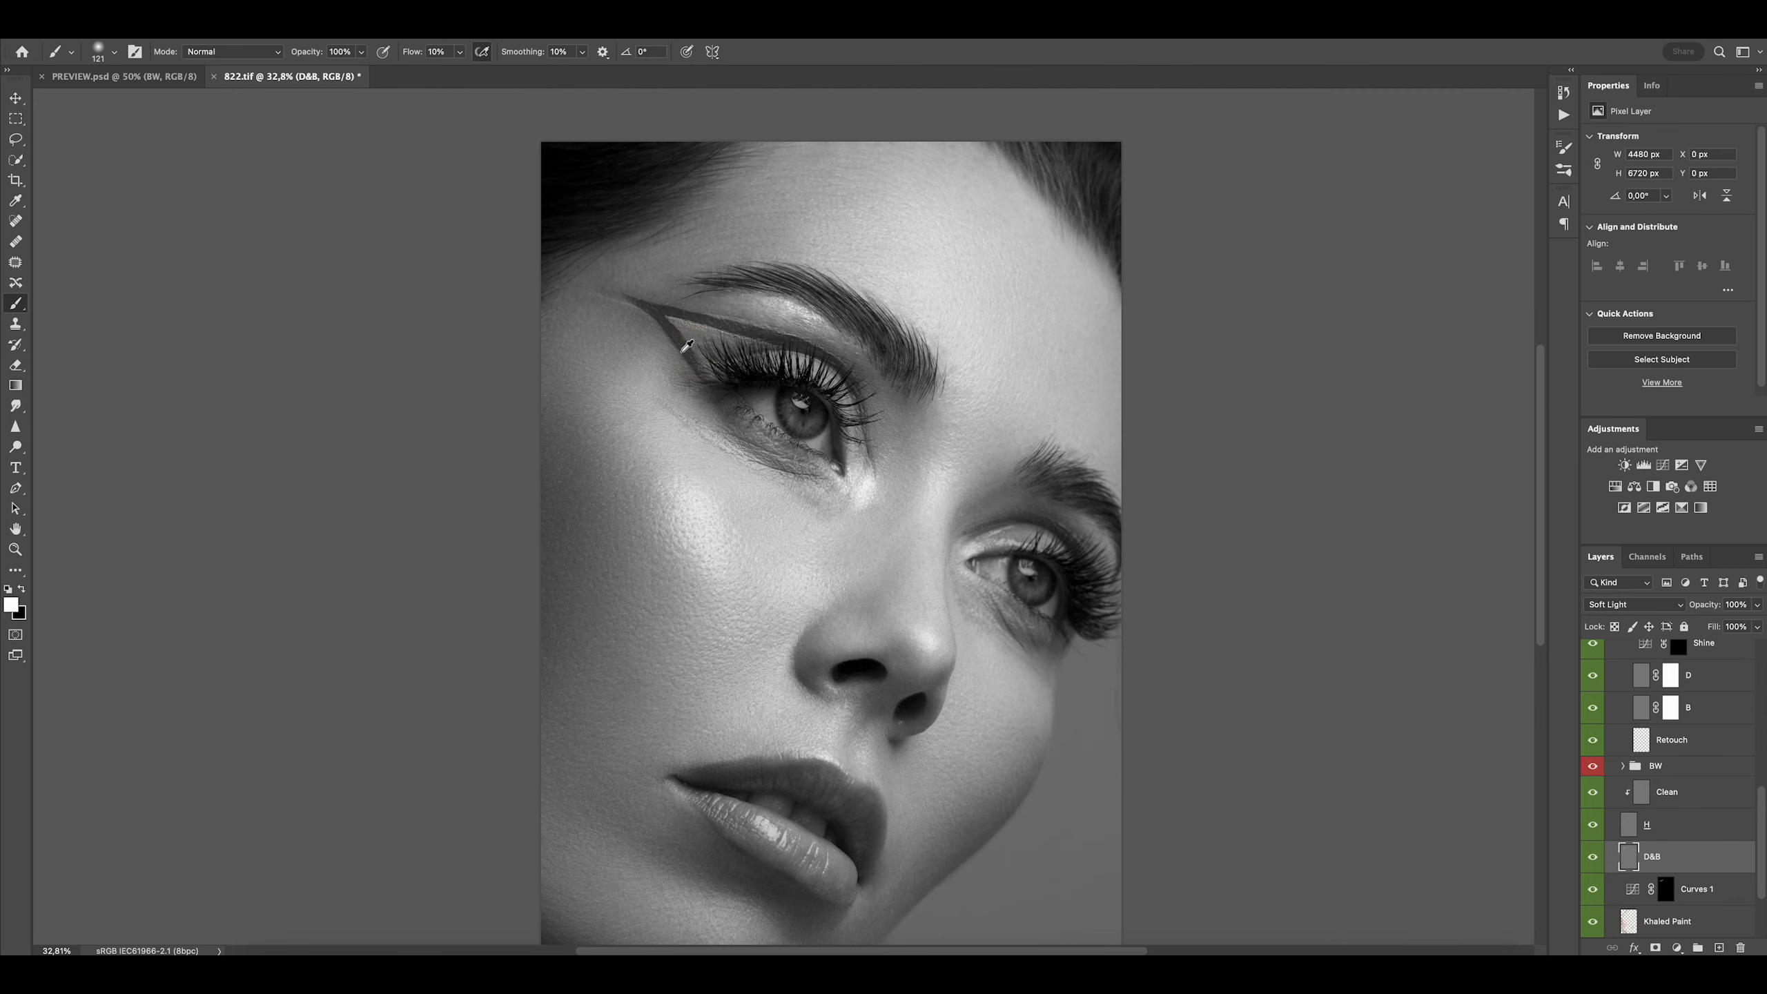
drag(553, 619, 668, 619)
key(x)
mouse_move(626, 398)
mouse_down()
mouse_move(556, 398)
mouse_move(578, 419)
mouse_up()
drag(805, 611, 675, 520)
key(x)
drag(623, 692, 668, 693)
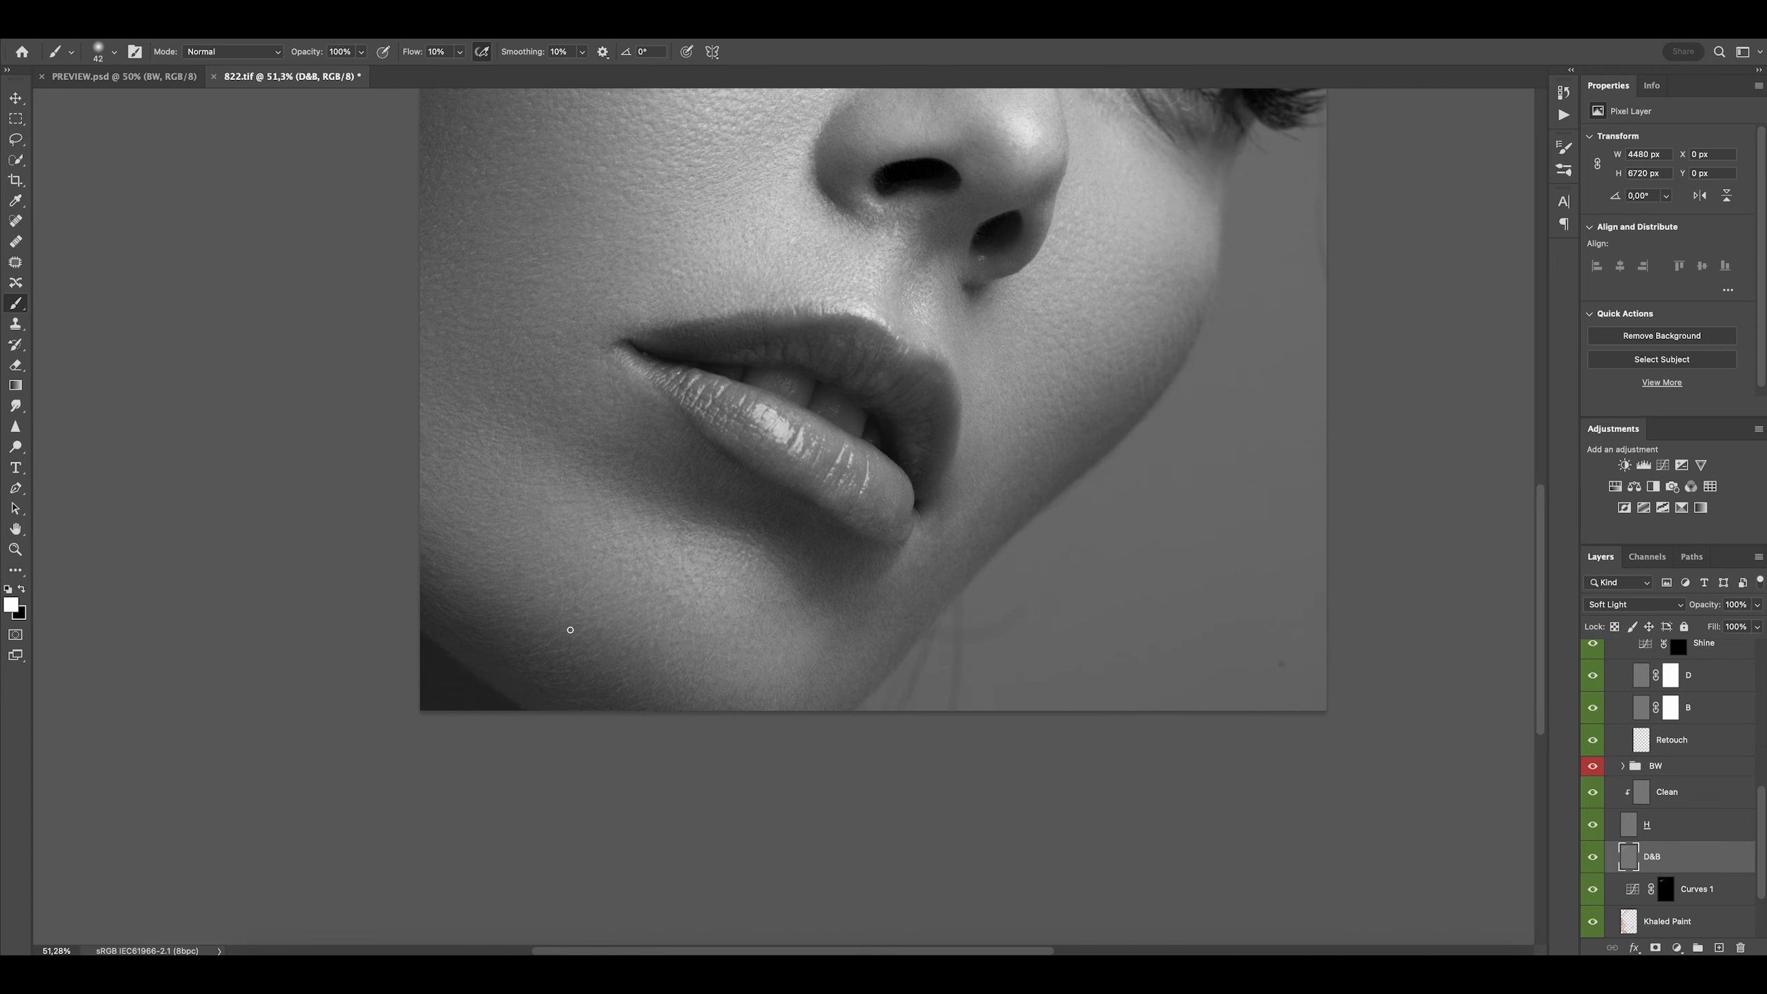
Smooth the tones on the chin and below the lower lip with a larger dodge and burn brush
drag(567, 626, 599, 627)
drag(659, 556, 635, 505)
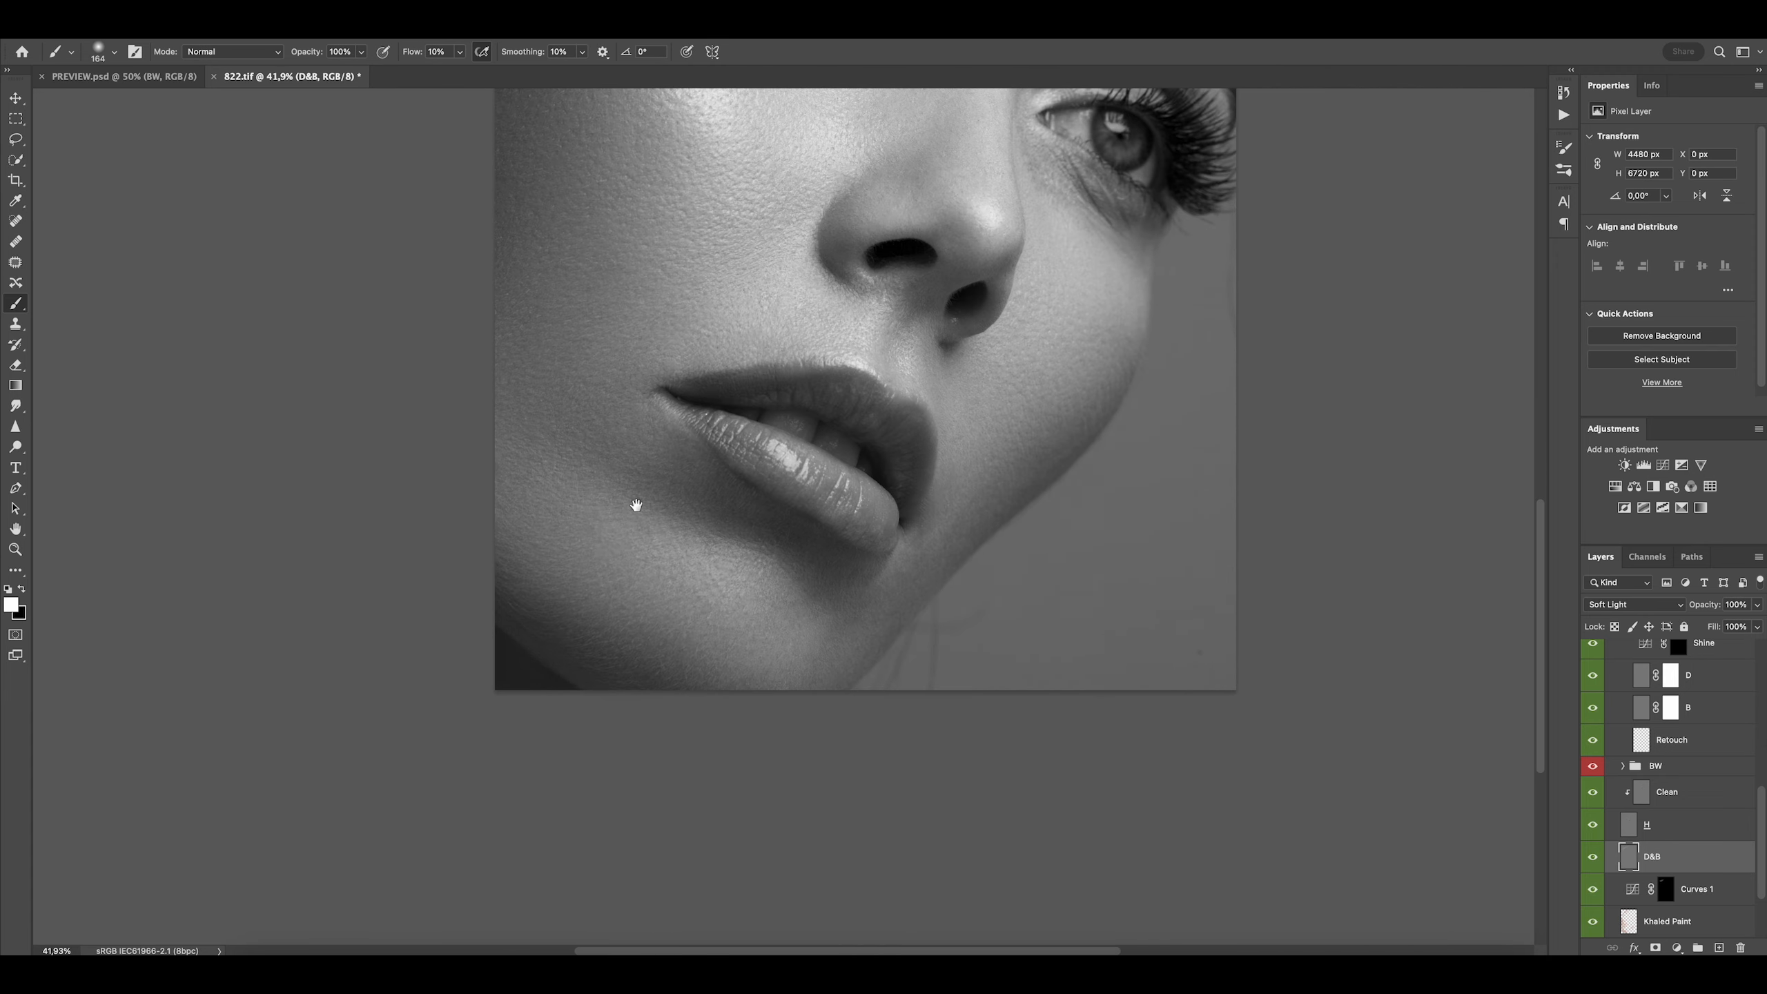
mouse_move(793, 533)
mouse_down()
mouse_move(654, 557)
mouse_move(804, 564)
mouse_move(769, 563)
mouse_up()
key(x)
drag(803, 560, 822, 560)
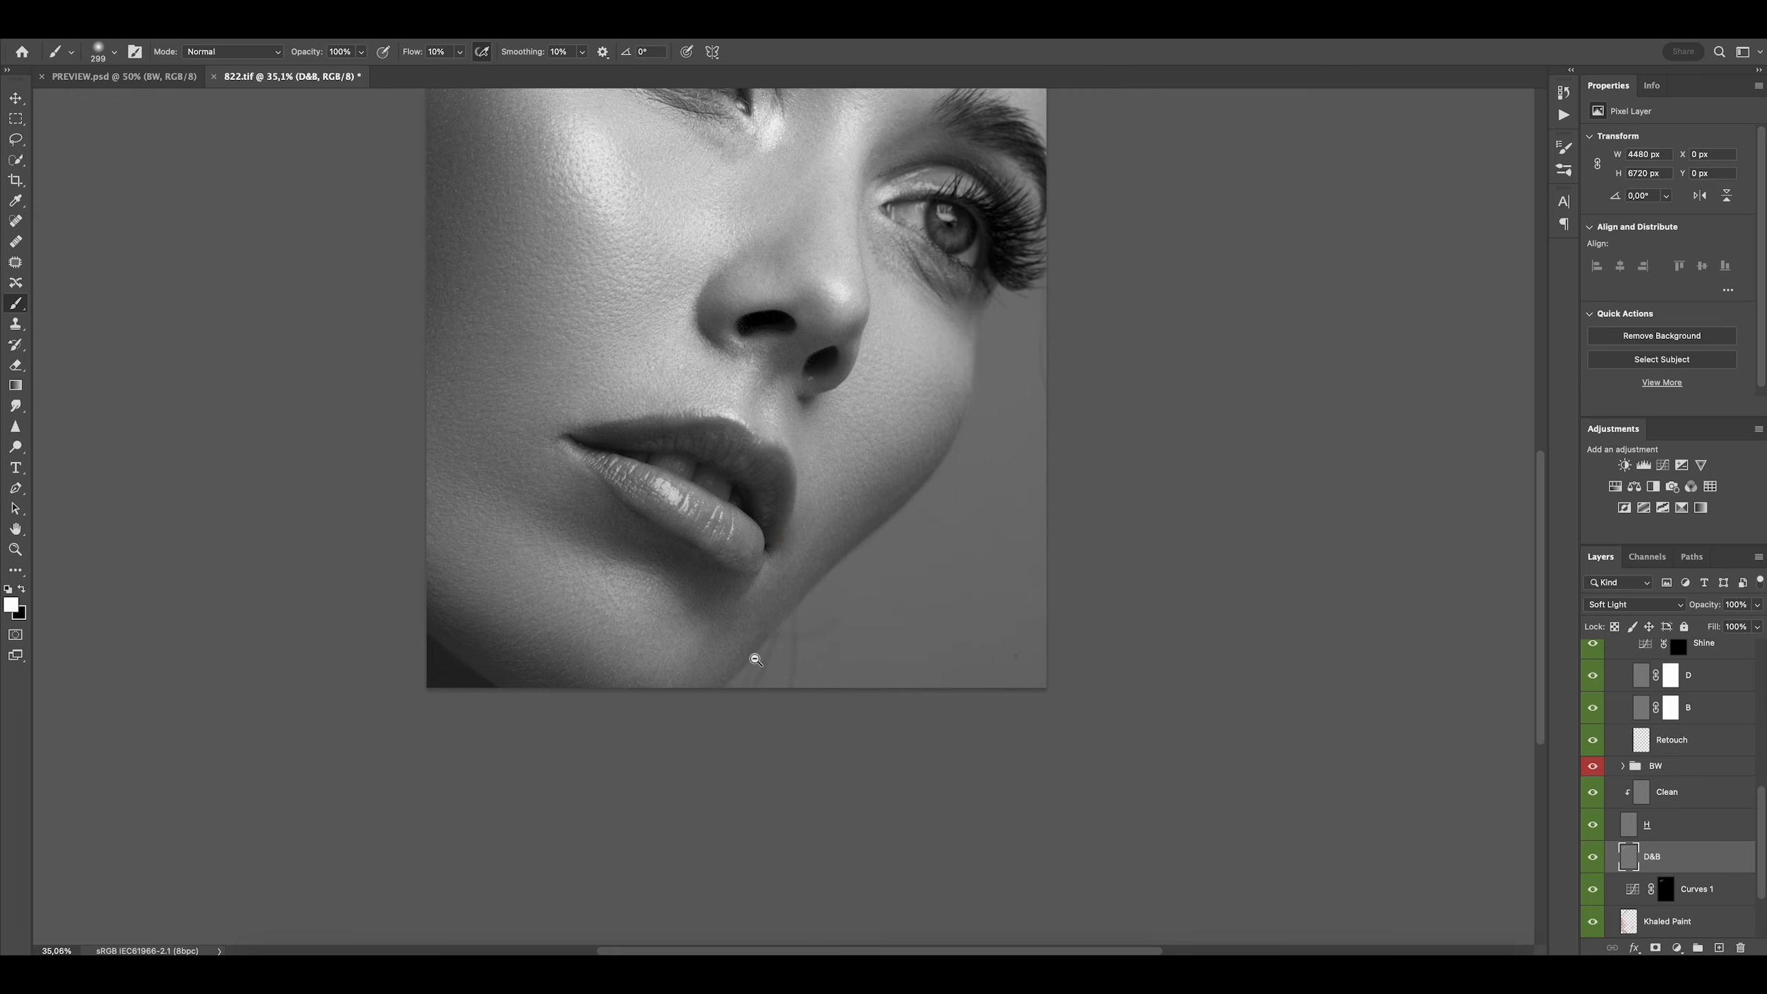
Even the shading along the far jawline and chin edge on the D&B layer
drag(755, 660, 793, 659)
mouse_move(892, 442)
mouse_down()
mouse_move(784, 574)
mouse_move(819, 506)
mouse_move(808, 565)
mouse_move(827, 563)
mouse_up()
mouse_move(792, 561)
mouse_down()
mouse_move(812, 561)
mouse_move(785, 604)
mouse_up()
key(x)
key(x)
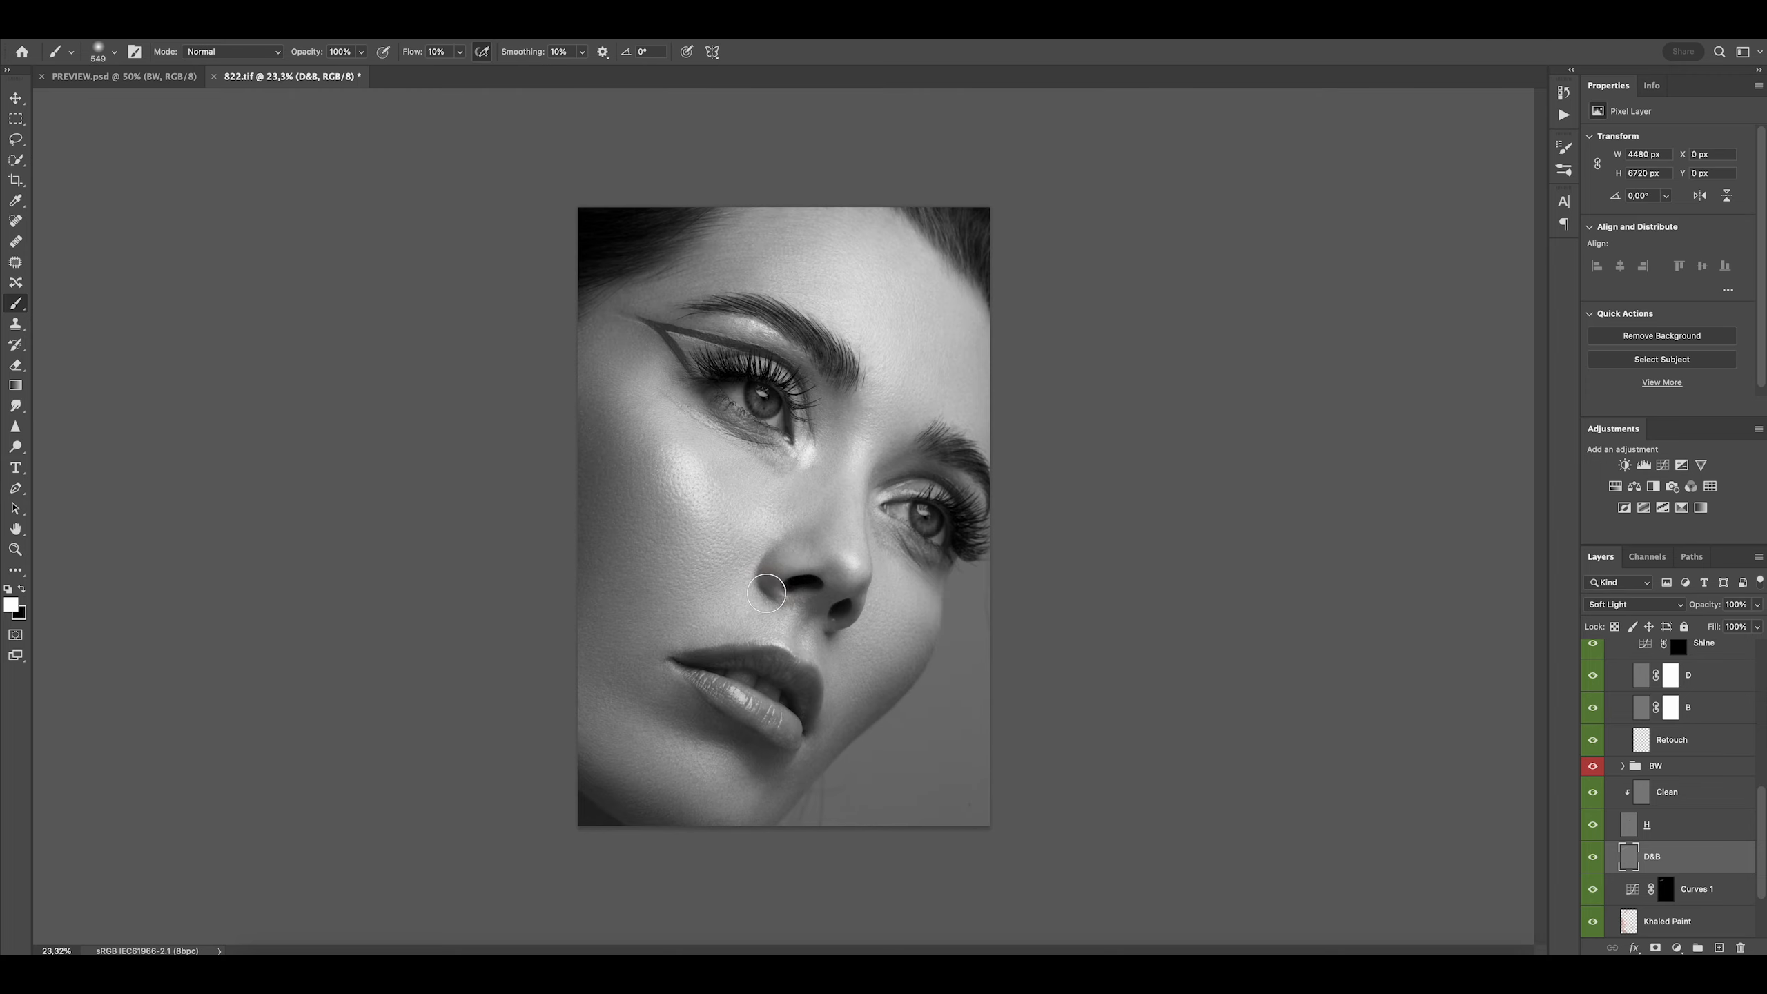
Shape the broad light and shadow of the lower near cheek and jaw with a very large soft brush
drag(708, 675, 668, 726)
drag(748, 671, 765, 671)
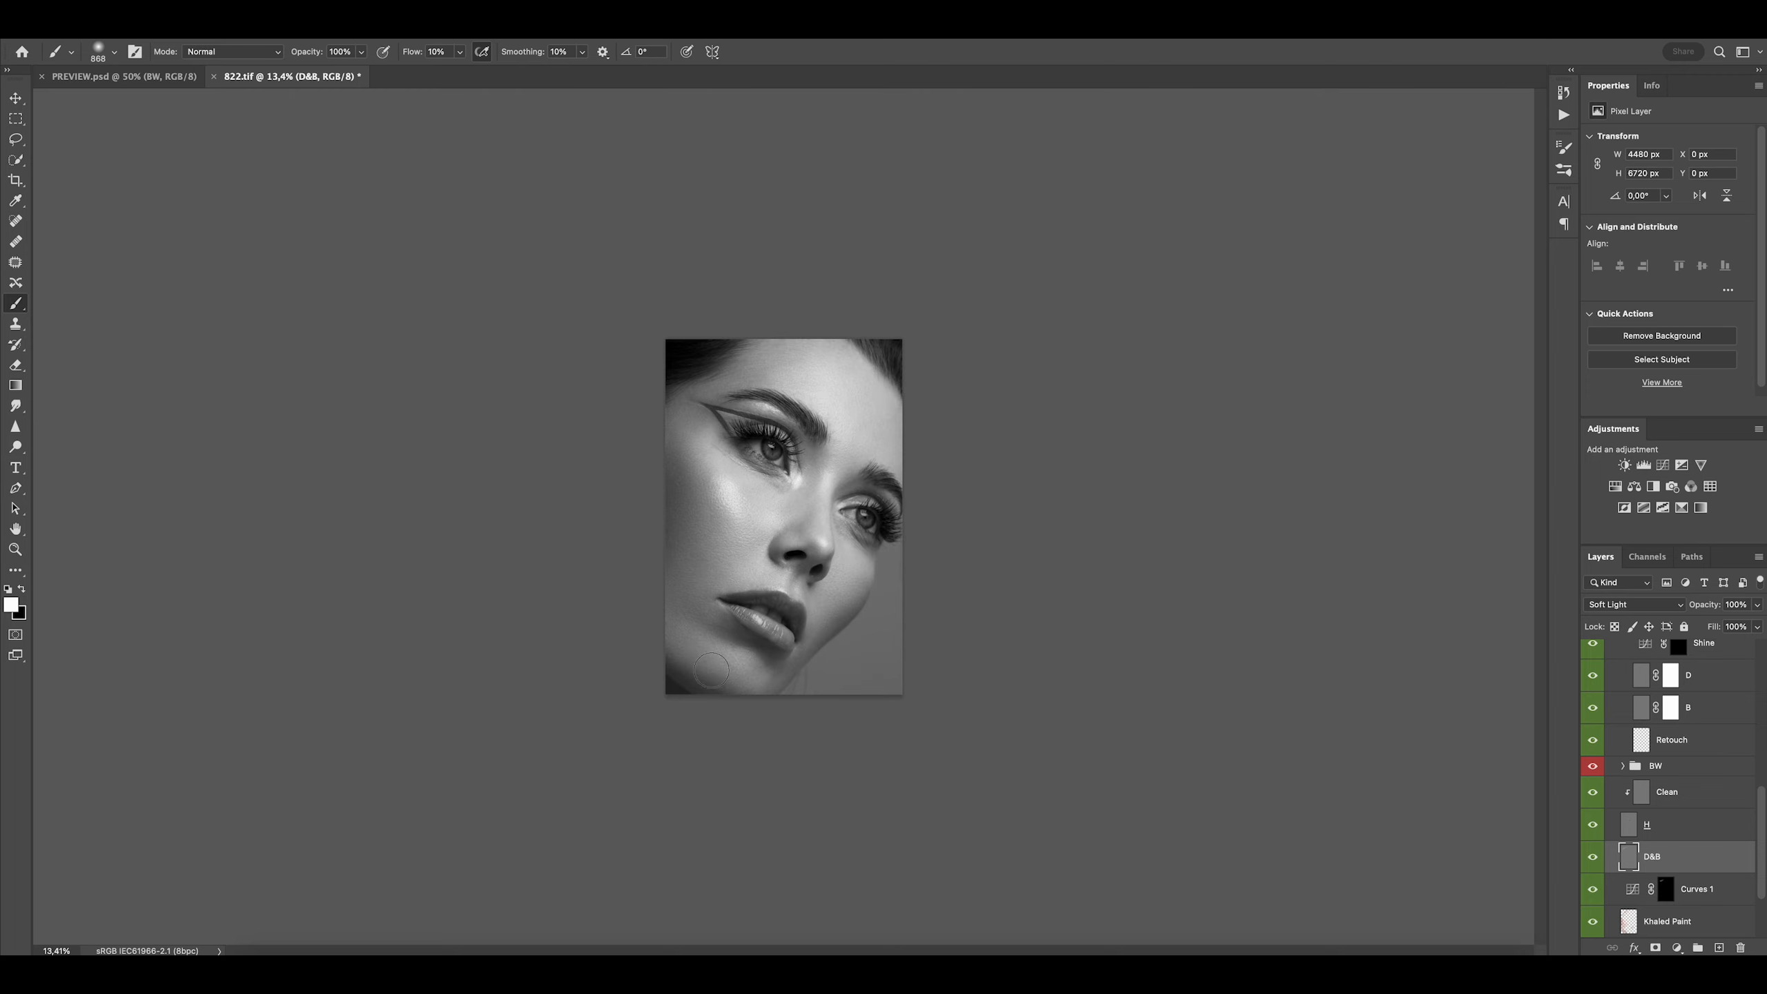
key(x)
drag(682, 552, 706, 552)
drag(807, 522, 766, 521)
drag(747, 487, 787, 477)
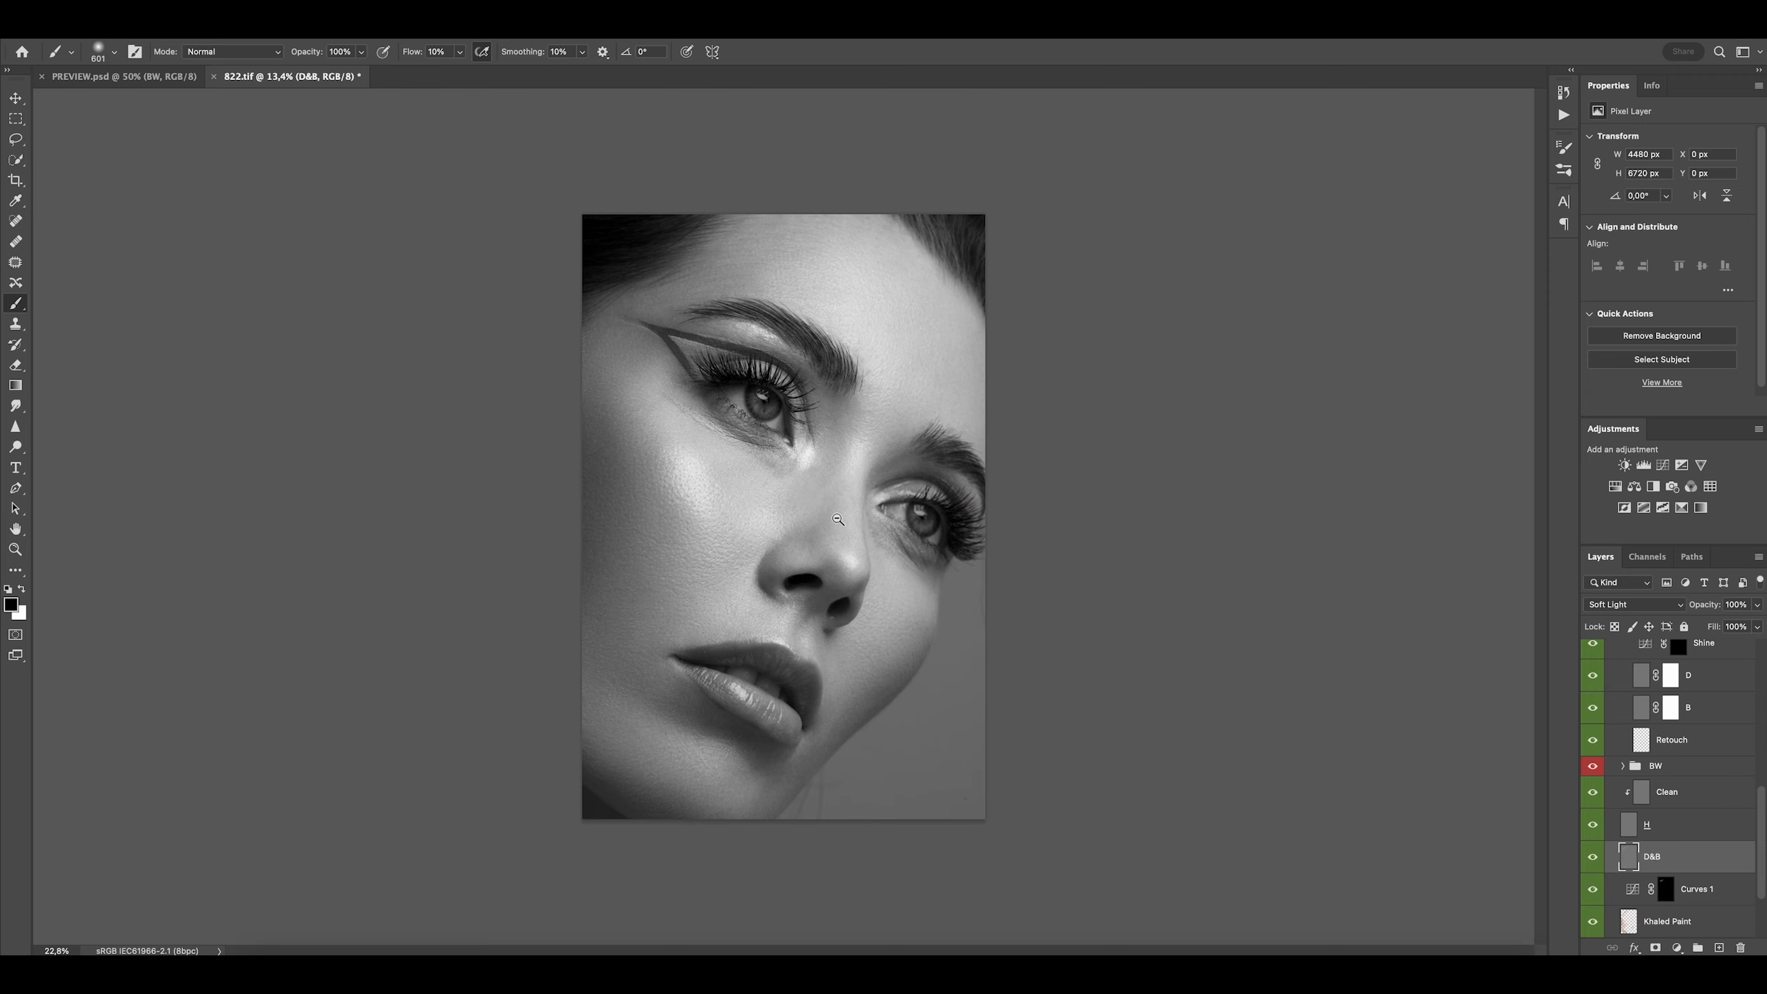
Rotate the canvas view until the portrait is nearly upside down
key(r)
mouse_move(1015, 472)
mouse_down()
mouse_move(982, 387)
mouse_move(653, 320)
mouse_up()
mouse_move(942, 576)
mouse_down()
mouse_move(879, 611)
mouse_move(988, 647)
mouse_move(951, 632)
mouse_move(1013, 544)
mouse_move(919, 361)
mouse_up()
key(r)
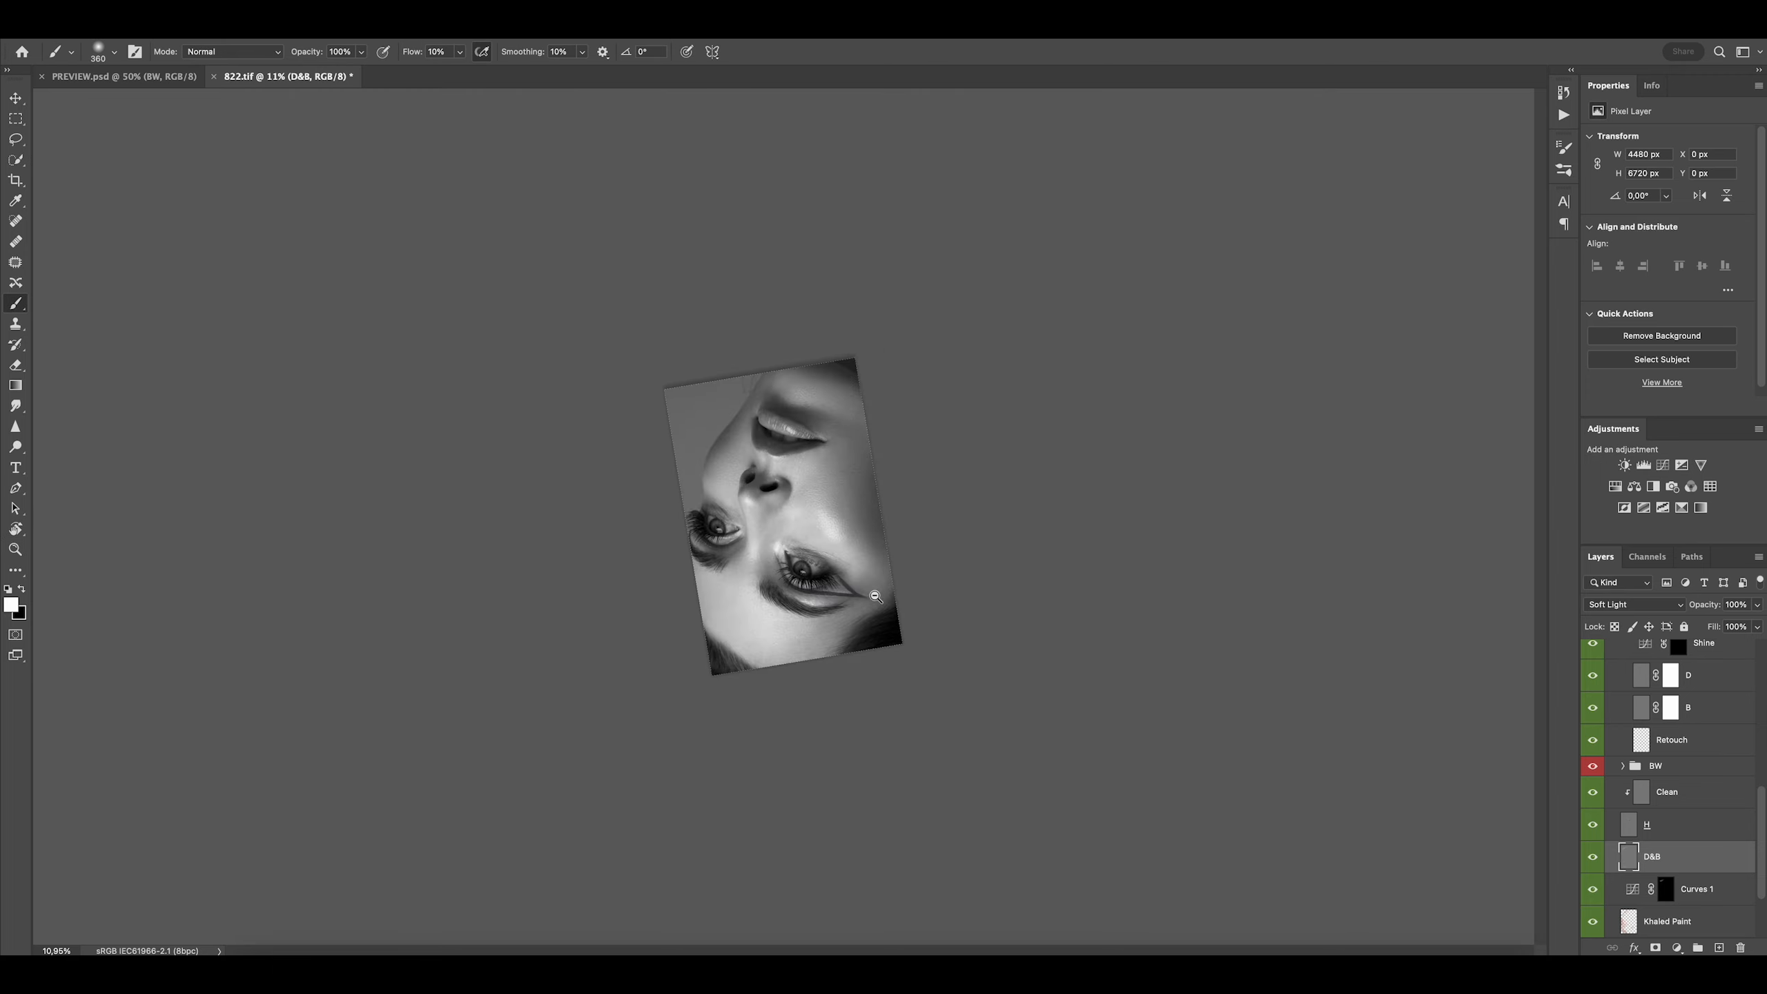
mouse_move(875, 596)
mouse_down()
mouse_move(935, 611)
mouse_move(916, 620)
mouse_up()
mouse_move(868, 461)
mouse_down()
mouse_move(926, 501)
mouse_move(810, 501)
mouse_move(800, 464)
mouse_up()
On the Clean layer, clone clean skin texture over the near cheek between the nose and mouth at 100% flow
click(1665, 795)
key(s)
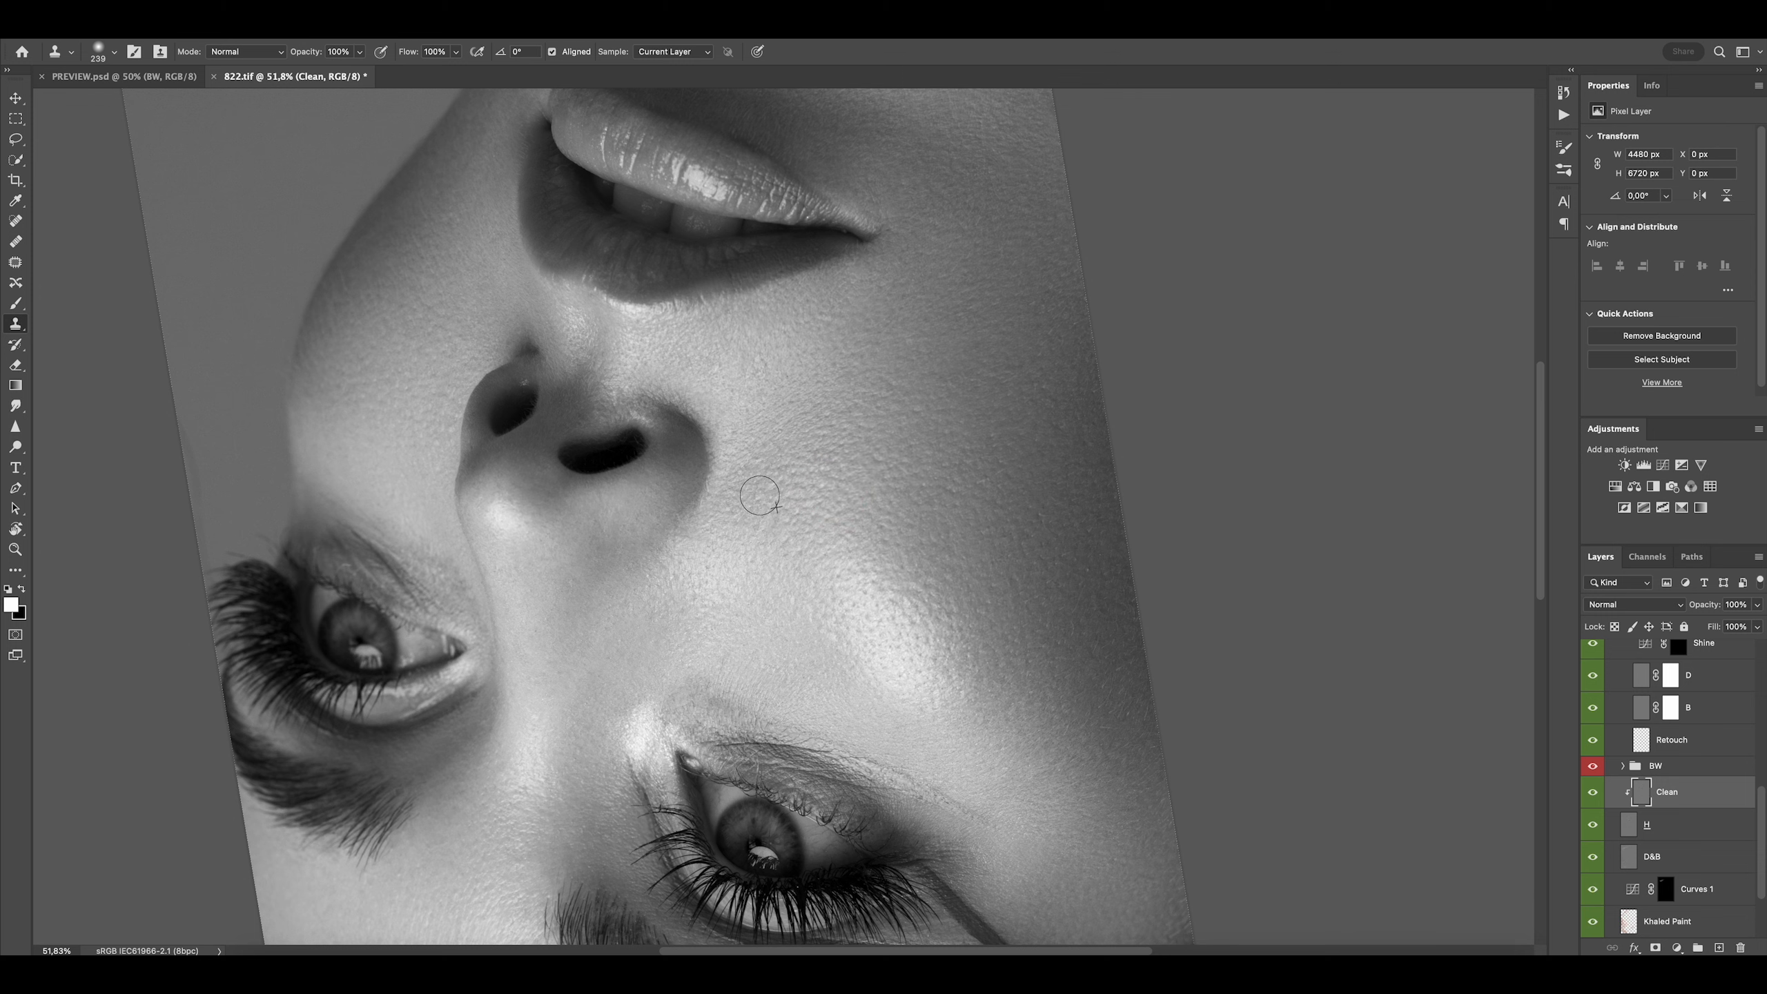
drag(812, 375, 893, 390)
mouse_move(848, 411)
mouse_down()
mouse_move(769, 420)
mouse_move(846, 421)
mouse_up()
drag(875, 425, 807, 422)
drag(758, 386, 793, 386)
mouse_move(723, 378)
mouse_down()
mouse_move(758, 377)
mouse_move(712, 367)
mouse_up()
alt+click(698, 372)
Continue cloning clean texture over rough pores on the near cheek toward the upper lip
mouse_move(719, 365)
mouse_down()
mouse_move(772, 396)
mouse_move(751, 400)
mouse_up()
drag(827, 367, 837, 365)
drag(868, 327, 890, 325)
drag(691, 347, 849, 370)
drag(850, 369, 824, 371)
drag(605, 375, 653, 381)
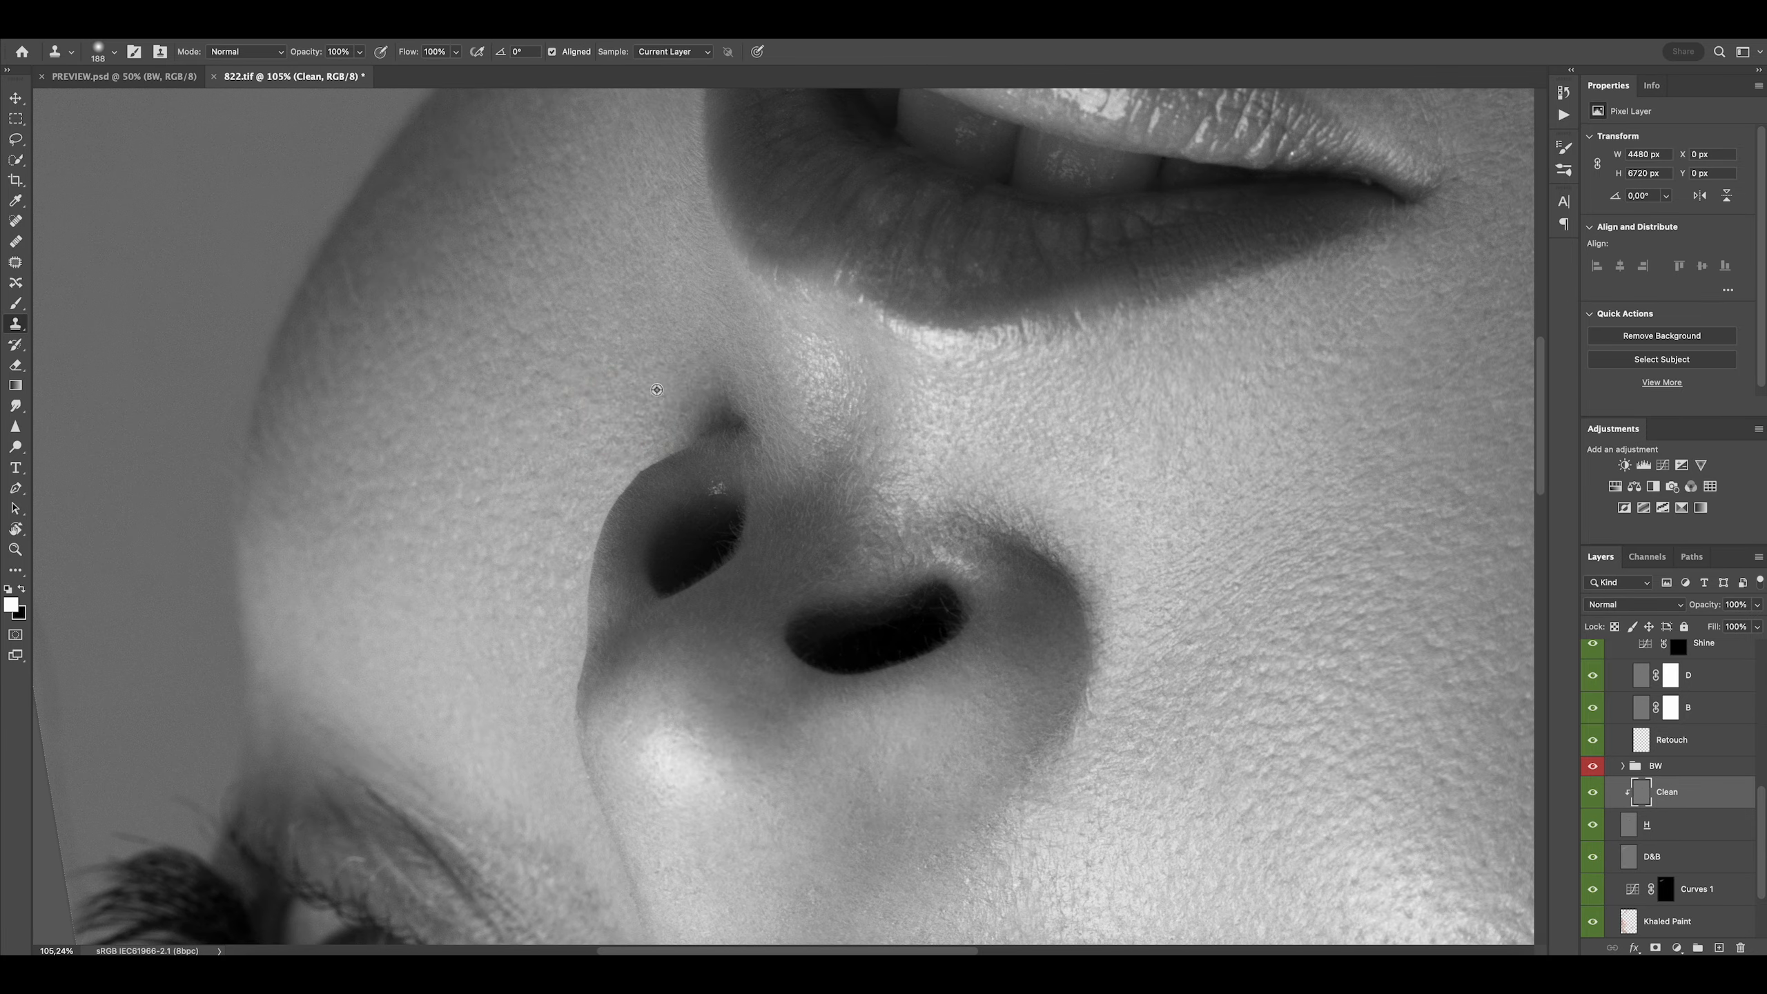
Clone clean texture over the blemishes on the far cheek beside the nostril with a smaller brush
drag(558, 426, 611, 447)
alt+click(646, 401)
click(619, 406)
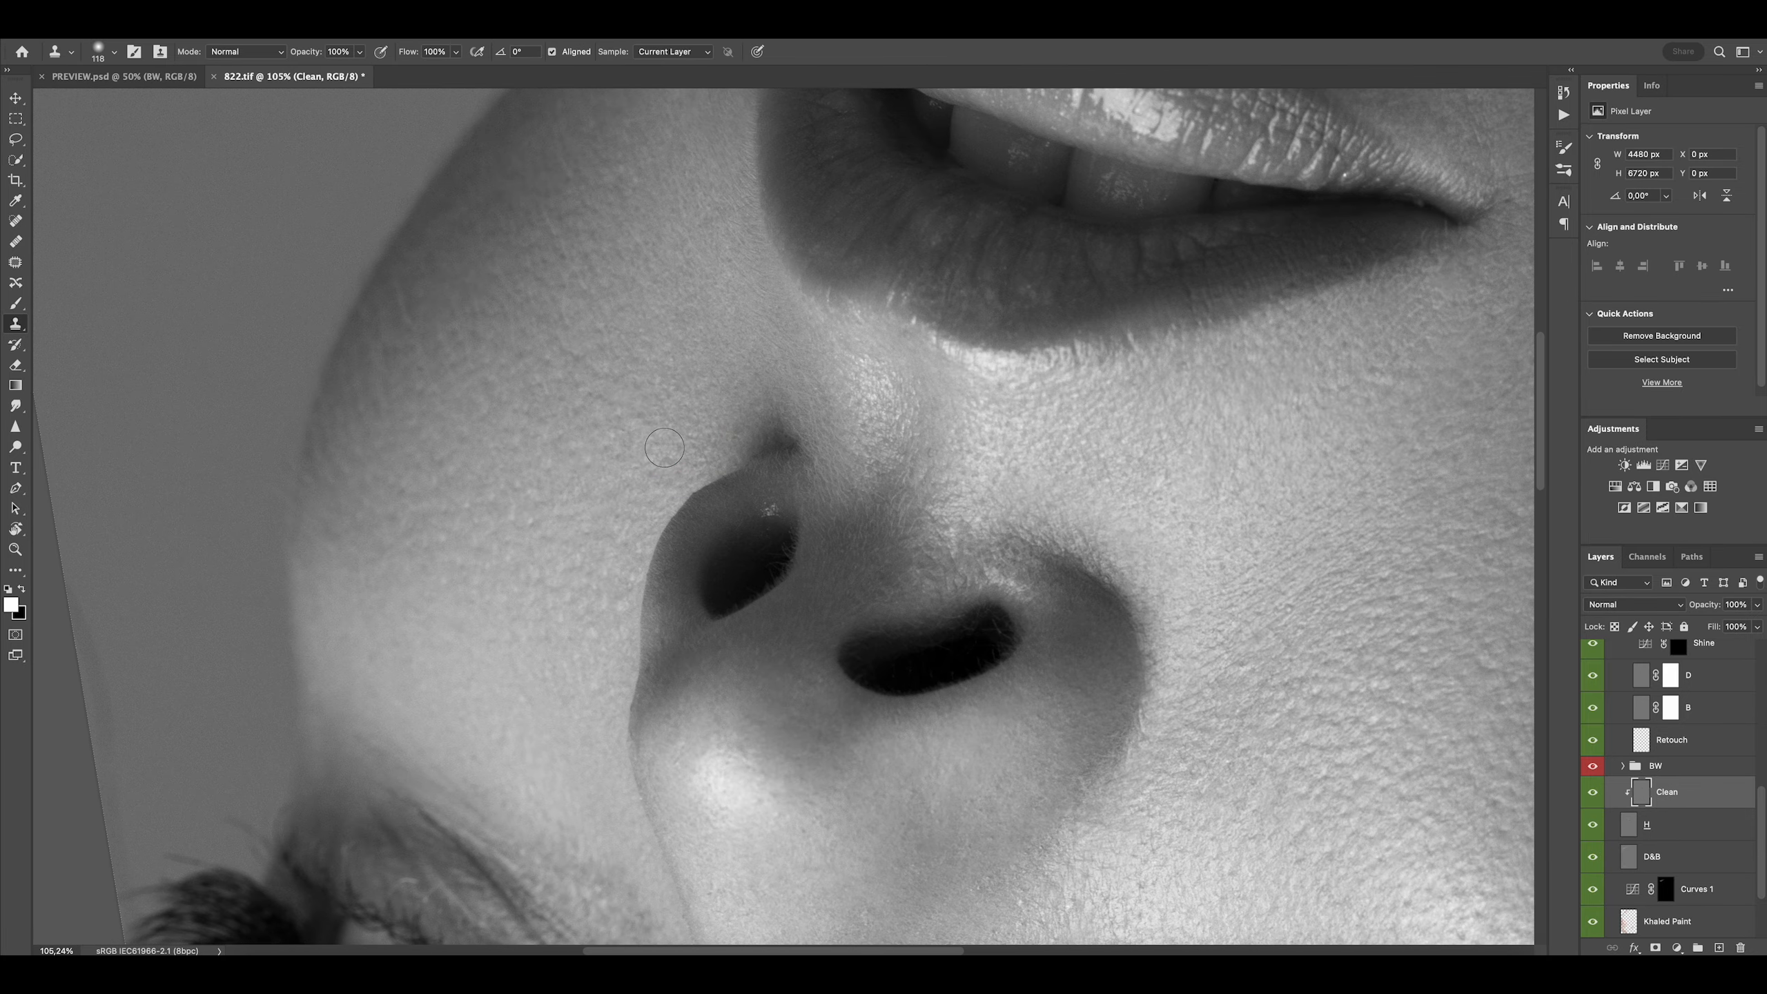
mouse_move(696, 409)
mouse_down()
mouse_move(602, 452)
mouse_move(604, 419)
mouse_move(689, 376)
mouse_up()
alt+click(648, 379)
drag(627, 370, 611, 325)
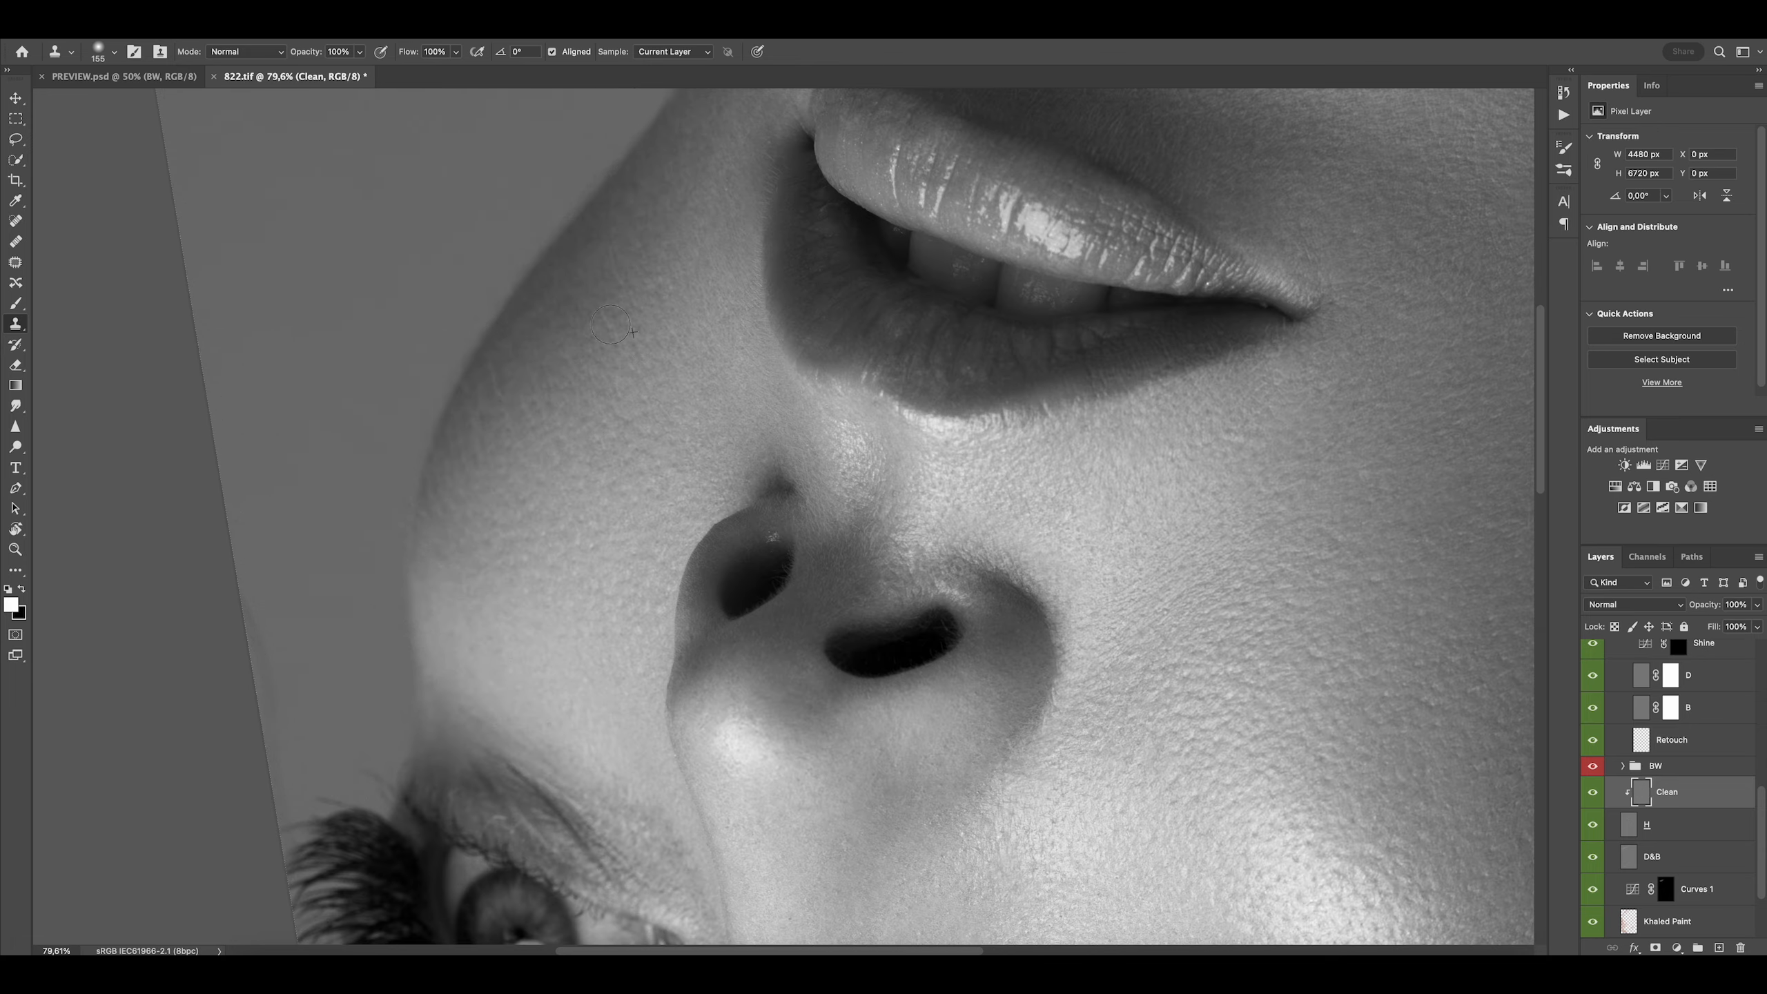
Clean the skin texture between the upper lip and the nose with the Clone Stamp
drag(726, 308, 696, 360)
drag(694, 368, 595, 402)
mouse_move(727, 487)
mouse_down()
mouse_move(679, 383)
mouse_move(629, 385)
mouse_up()
drag(696, 369, 723, 369)
alt+click(846, 408)
click(835, 373)
drag(891, 344, 896, 346)
drag(973, 428, 880, 384)
drag(904, 388, 863, 391)
Clone smooth skin over uneven texture around the base and side of the nose
drag(768, 499, 853, 487)
drag(806, 446, 677, 444)
alt+click(765, 439)
click(727, 443)
alt+click(733, 404)
drag(729, 478, 743, 477)
mouse_move(665, 529)
mouse_down()
mouse_move(704, 526)
mouse_move(630, 526)
mouse_up()
alt+click(593, 566)
mouse_move(579, 438)
mouse_down()
mouse_move(704, 397)
mouse_move(650, 398)
mouse_move(680, 463)
mouse_move(540, 416)
mouse_move(595, 450)
mouse_move(590, 494)
mouse_up()
Resample nearby skin repeatedly and clone it over the rough spots along the nose bridge
alt+click(684, 374)
alt+click(726, 355)
alt+click(605, 454)
click(591, 502)
alt+click(578, 444)
ctrl+alt+drag(529, 425, 534, 425)
drag(548, 469, 723, 384)
super+drag(723, 384, 660, 418)
alt+click(639, 467)
click(673, 478)
drag(632, 527, 572, 508)
alt+click(589, 476)
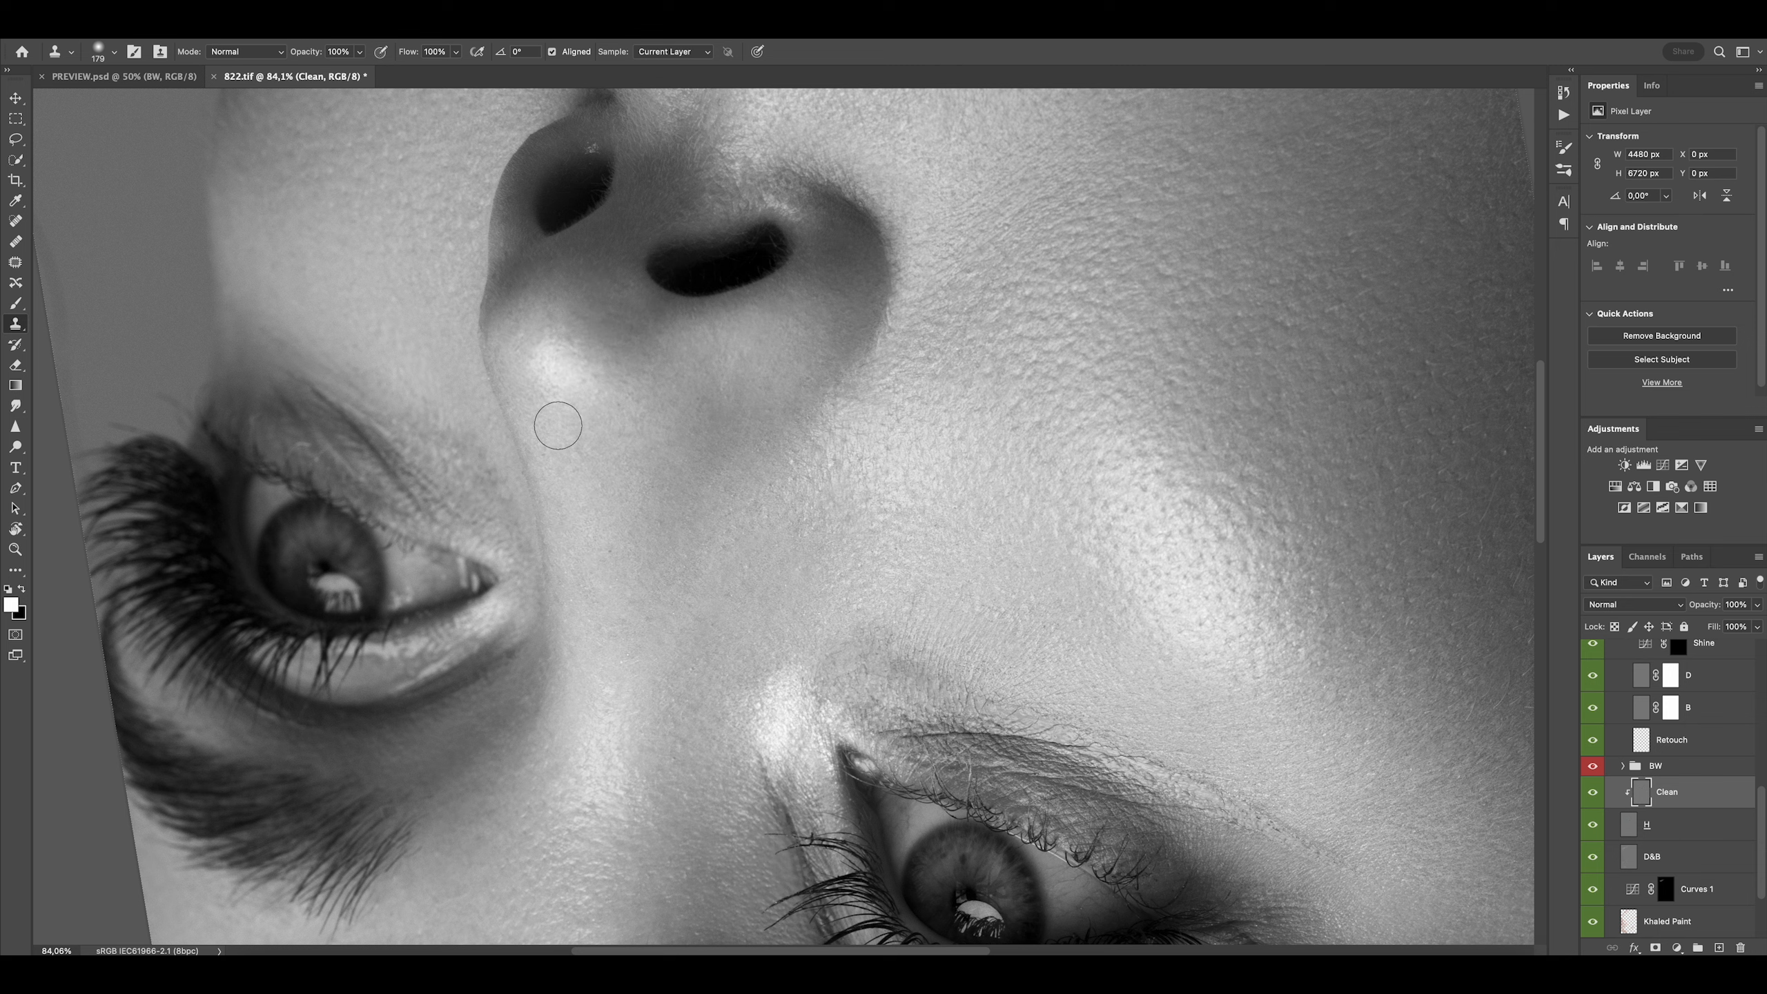
Touch up fine texture near the nose tip highlight with a smaller clone brush
super+drag(579, 360, 626, 351)
ctrl+alt+drag(590, 326, 566, 325)
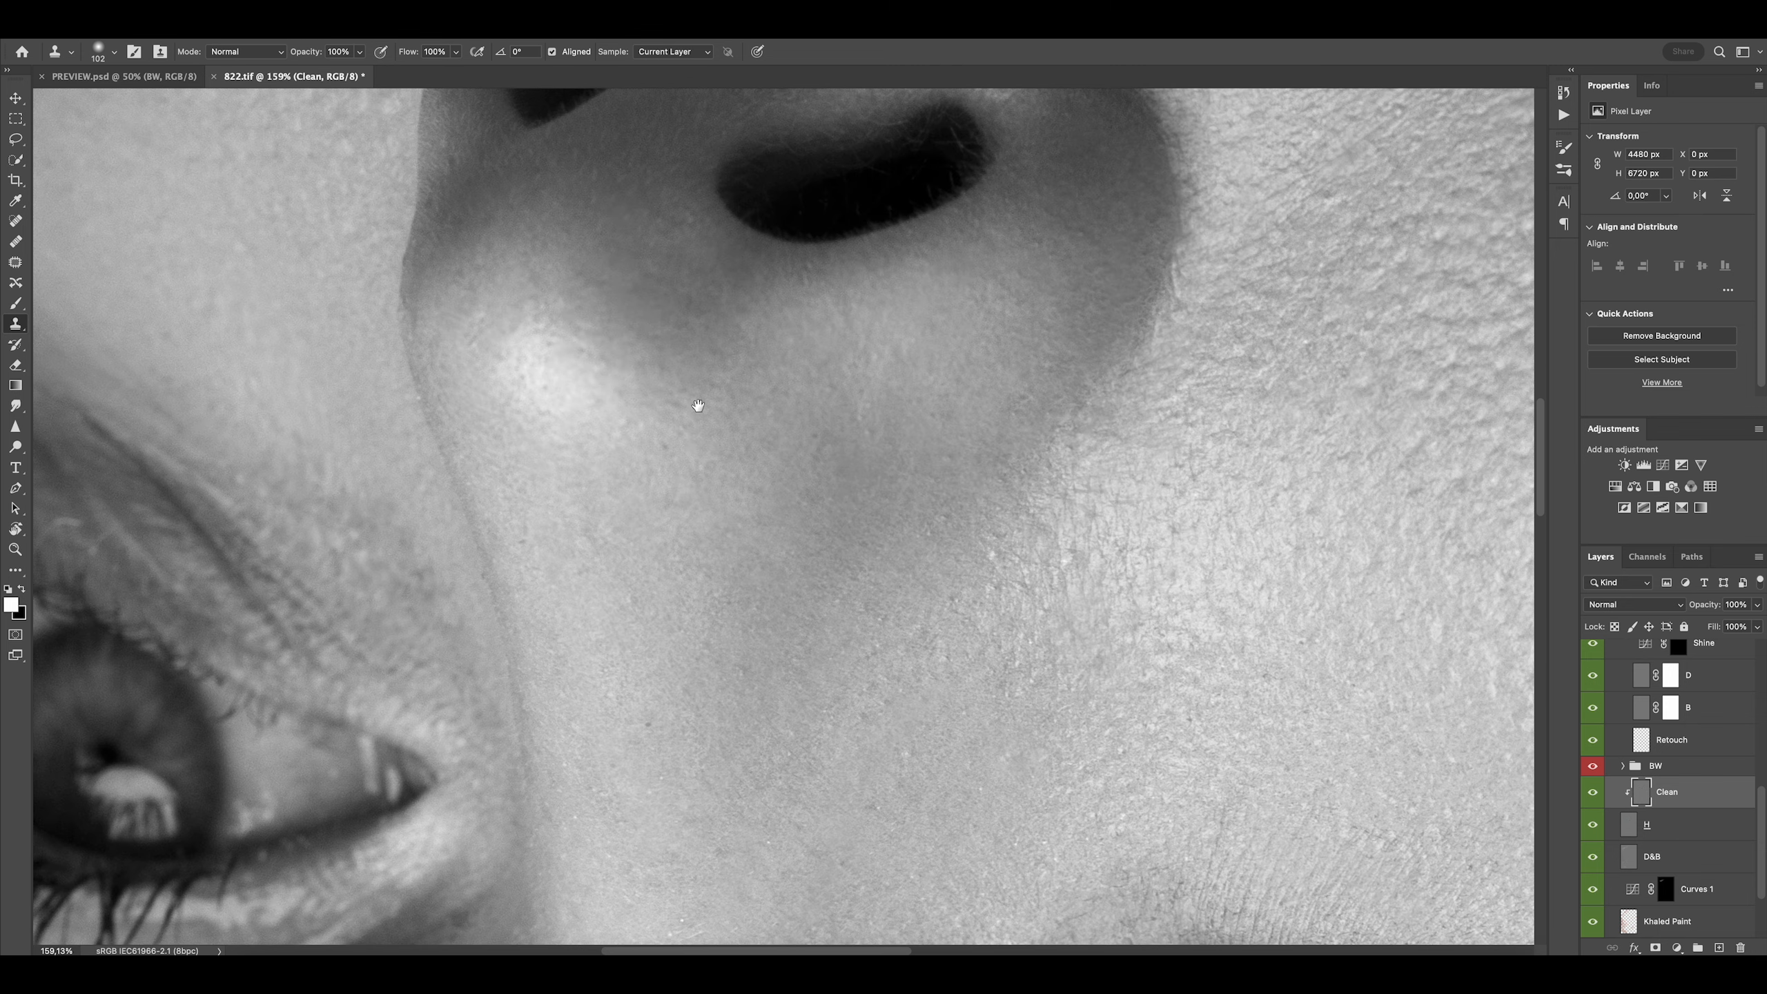
drag(699, 406, 697, 550)
drag(752, 391, 657, 479)
super+drag(547, 431, 487, 452)
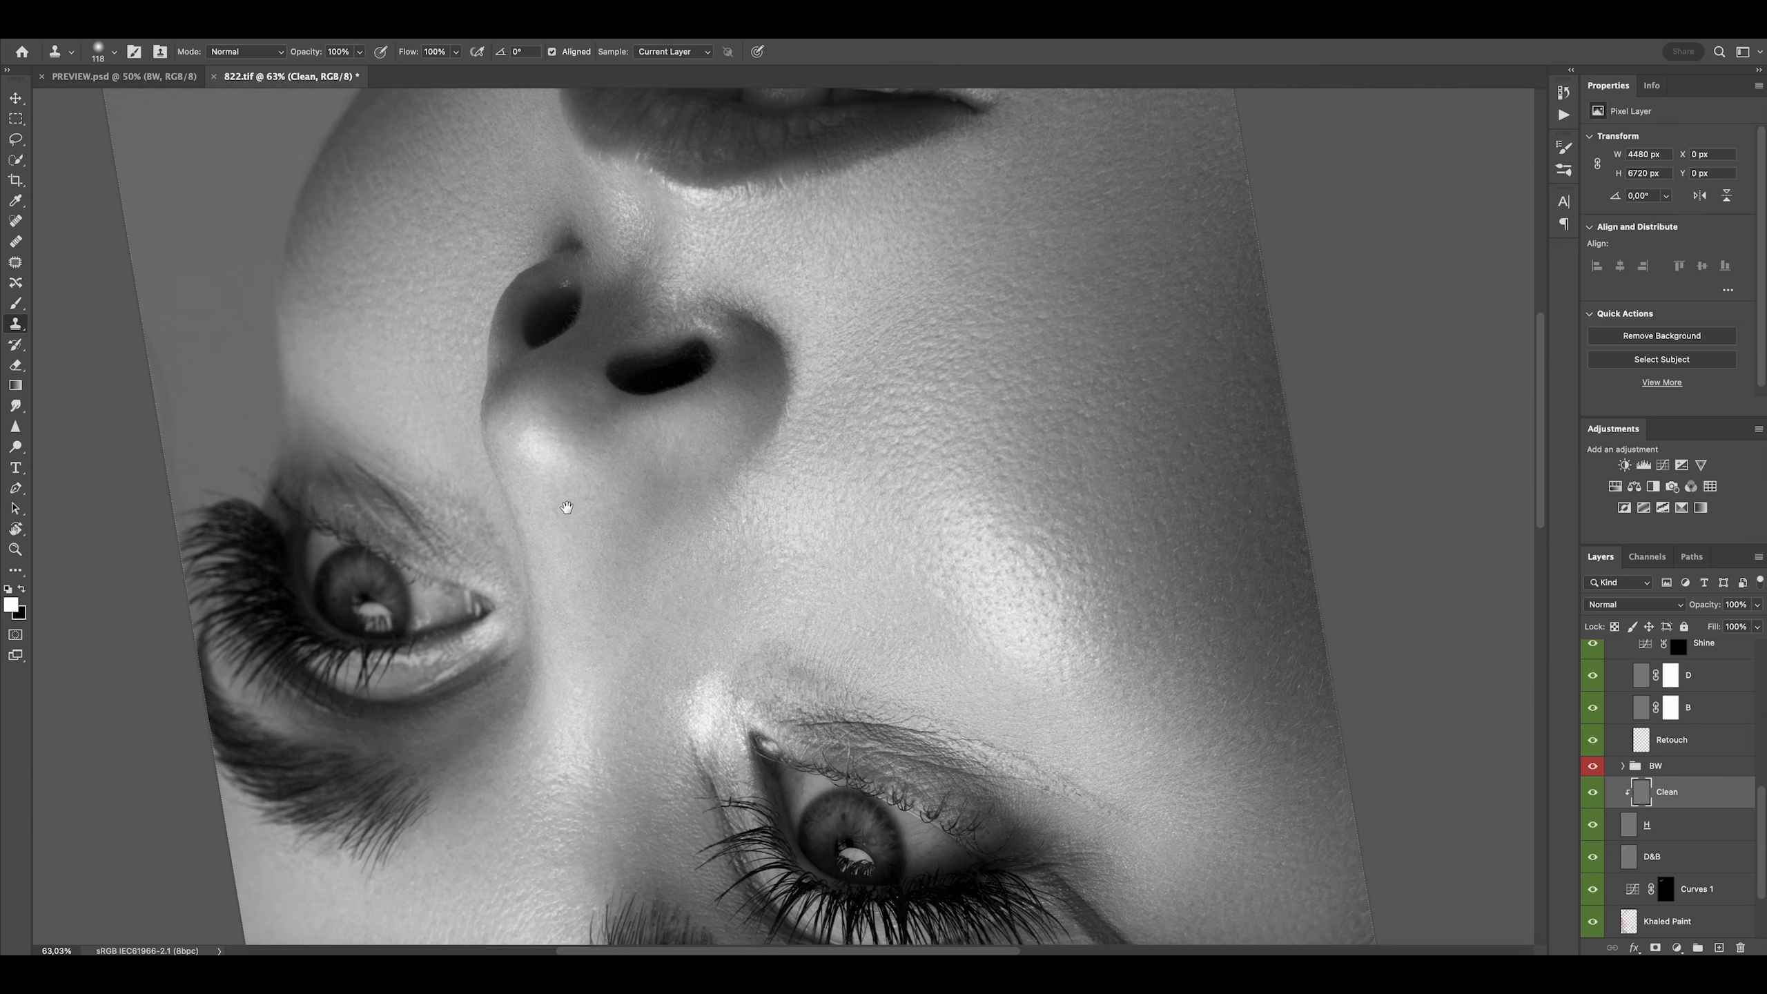
Clone clean texture over the blemishes on the skin between the eyebrows
drag(563, 505, 558, 243)
super+drag(570, 278, 616, 307)
super+drag(629, 433, 600, 440)
mouse_move(628, 600)
mouse_down()
mouse_move(627, 476)
mouse_move(588, 461)
mouse_move(629, 510)
mouse_up()
super+drag(570, 579, 615, 582)
alt+click(590, 573)
alt+click(621, 555)
drag(606, 539, 605, 534)
alt+click(597, 585)
drag(584, 599, 582, 603)
Clean the spots on the forehead above the far eyebrow with sampled skin
alt+click(568, 565)
drag(555, 546, 553, 543)
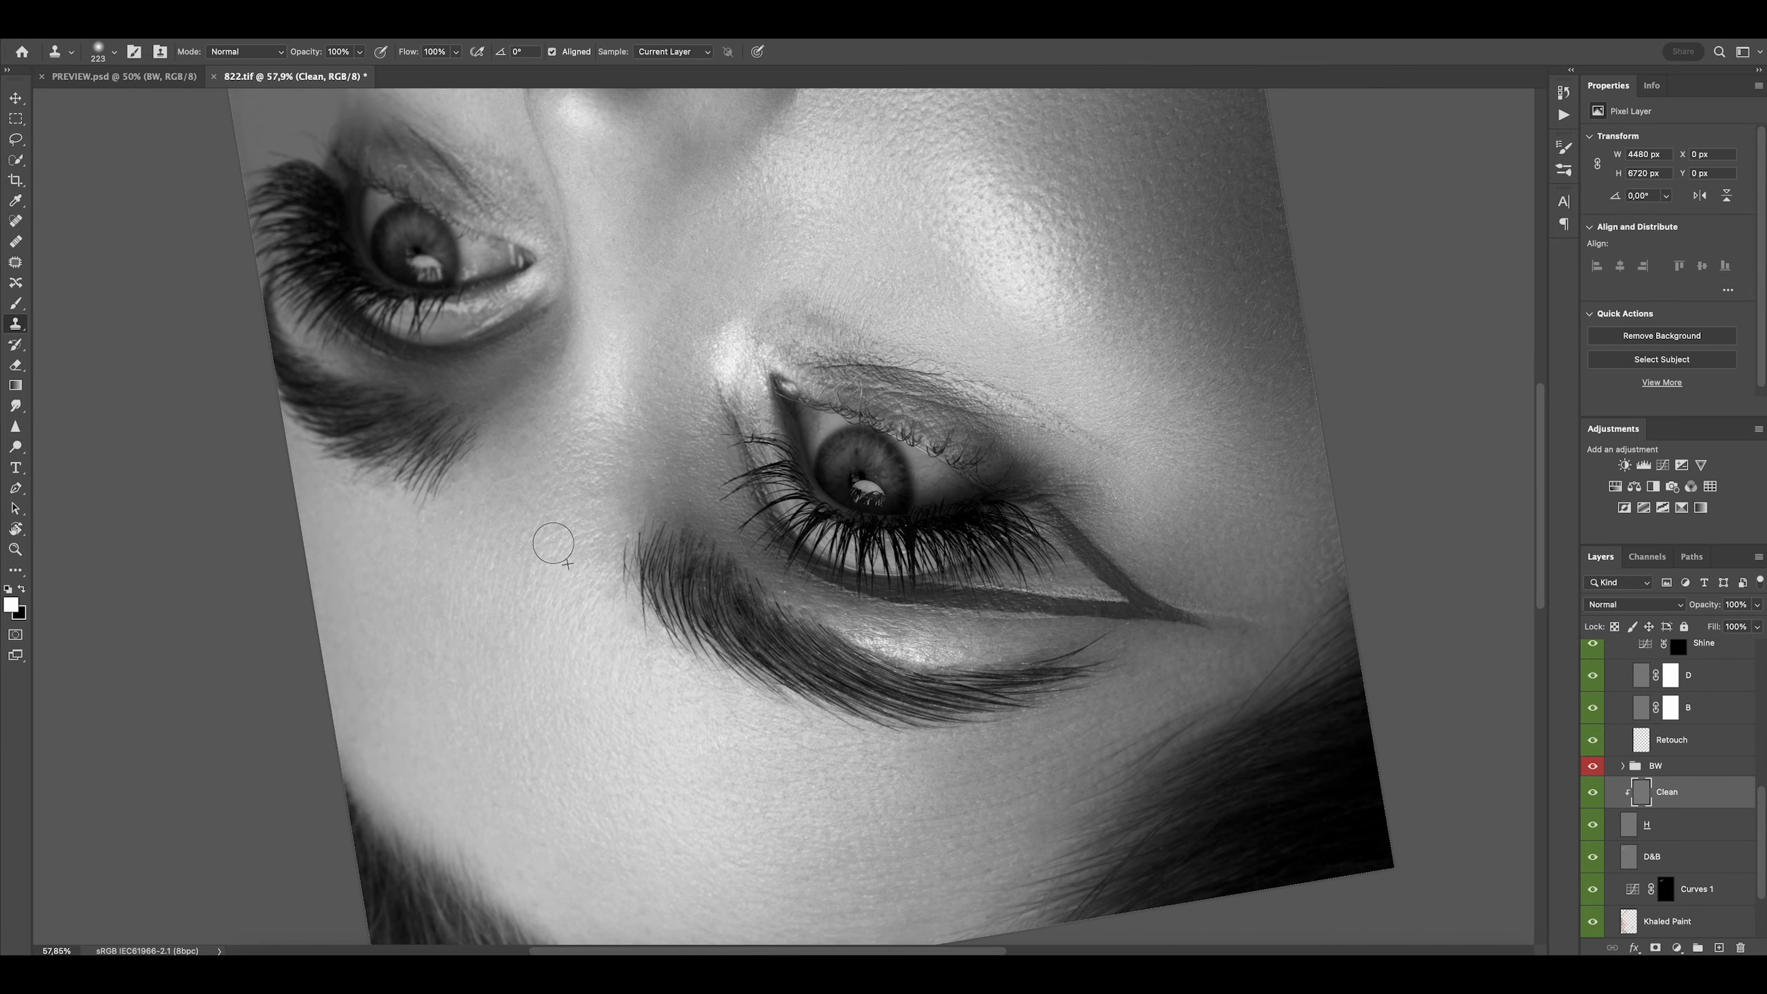
alt+click(482, 502)
drag(417, 533, 416, 534)
Clone clean sampled skin over the forehead texture above the outer half of the near eyebrow
super+drag(514, 626, 493, 599)
ctrl+alt+drag(510, 599, 516, 599)
mouse_move(945, 695)
mouse_down()
mouse_move(910, 616)
mouse_move(931, 617)
mouse_up()
alt+click(763, 691)
drag(817, 679, 834, 689)
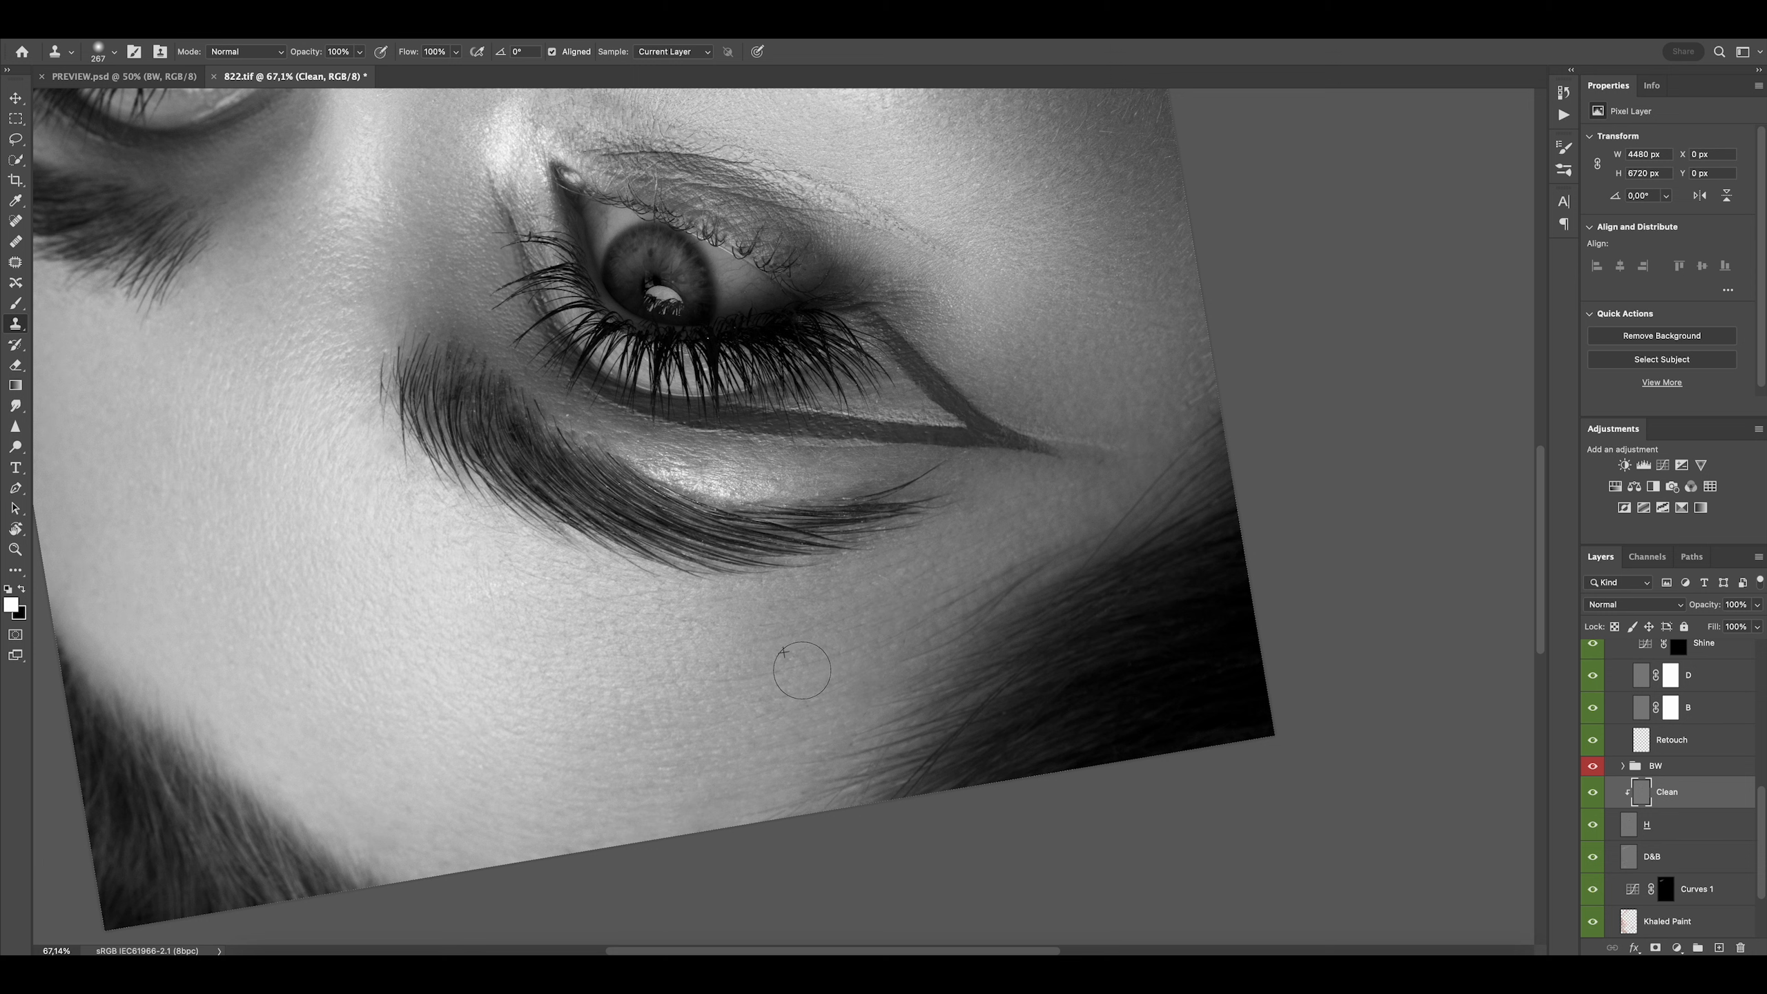
Sample nearby skin and clone it over the rough texture at the temple beside the eyeliner wing
drag(1002, 542, 947, 573)
super+drag(1007, 507, 994, 504)
alt+click(1003, 445)
drag(999, 463, 1018, 454)
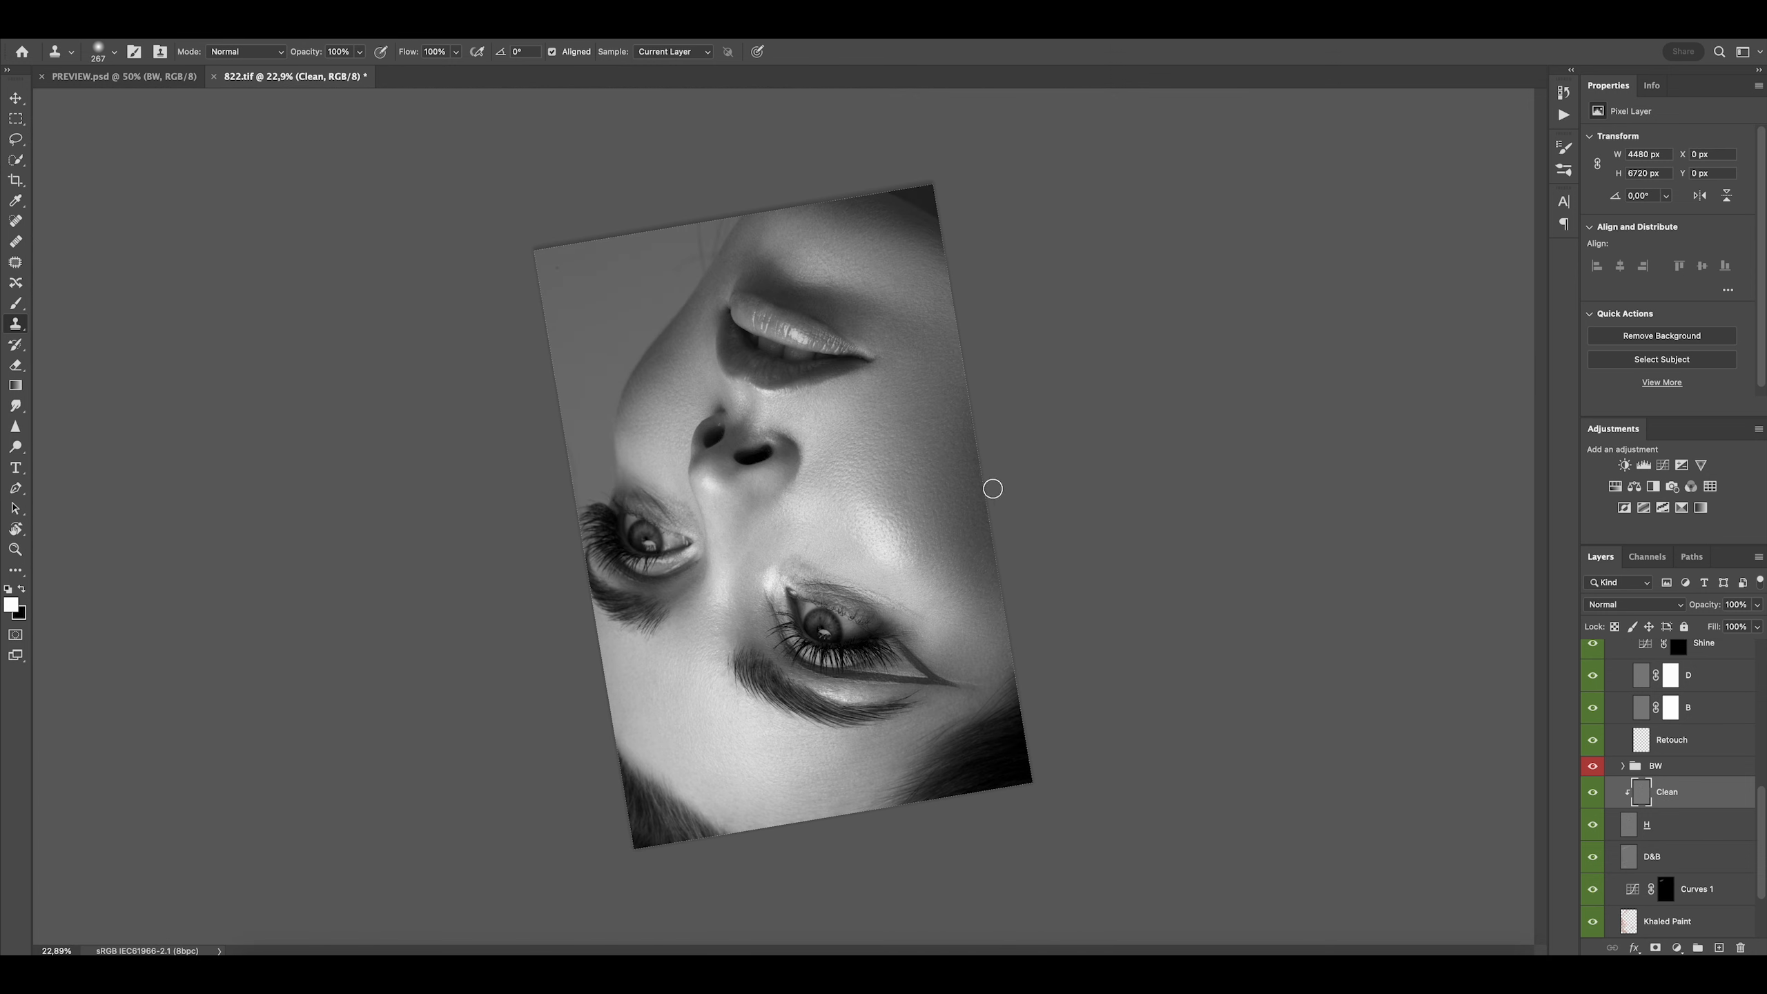
Reset the canvas rotation and clone clean skin over the lower cheek beside the mouth corner
key(Escape)
super+drag(950, 565, 940, 571)
super+drag(849, 767, 907, 745)
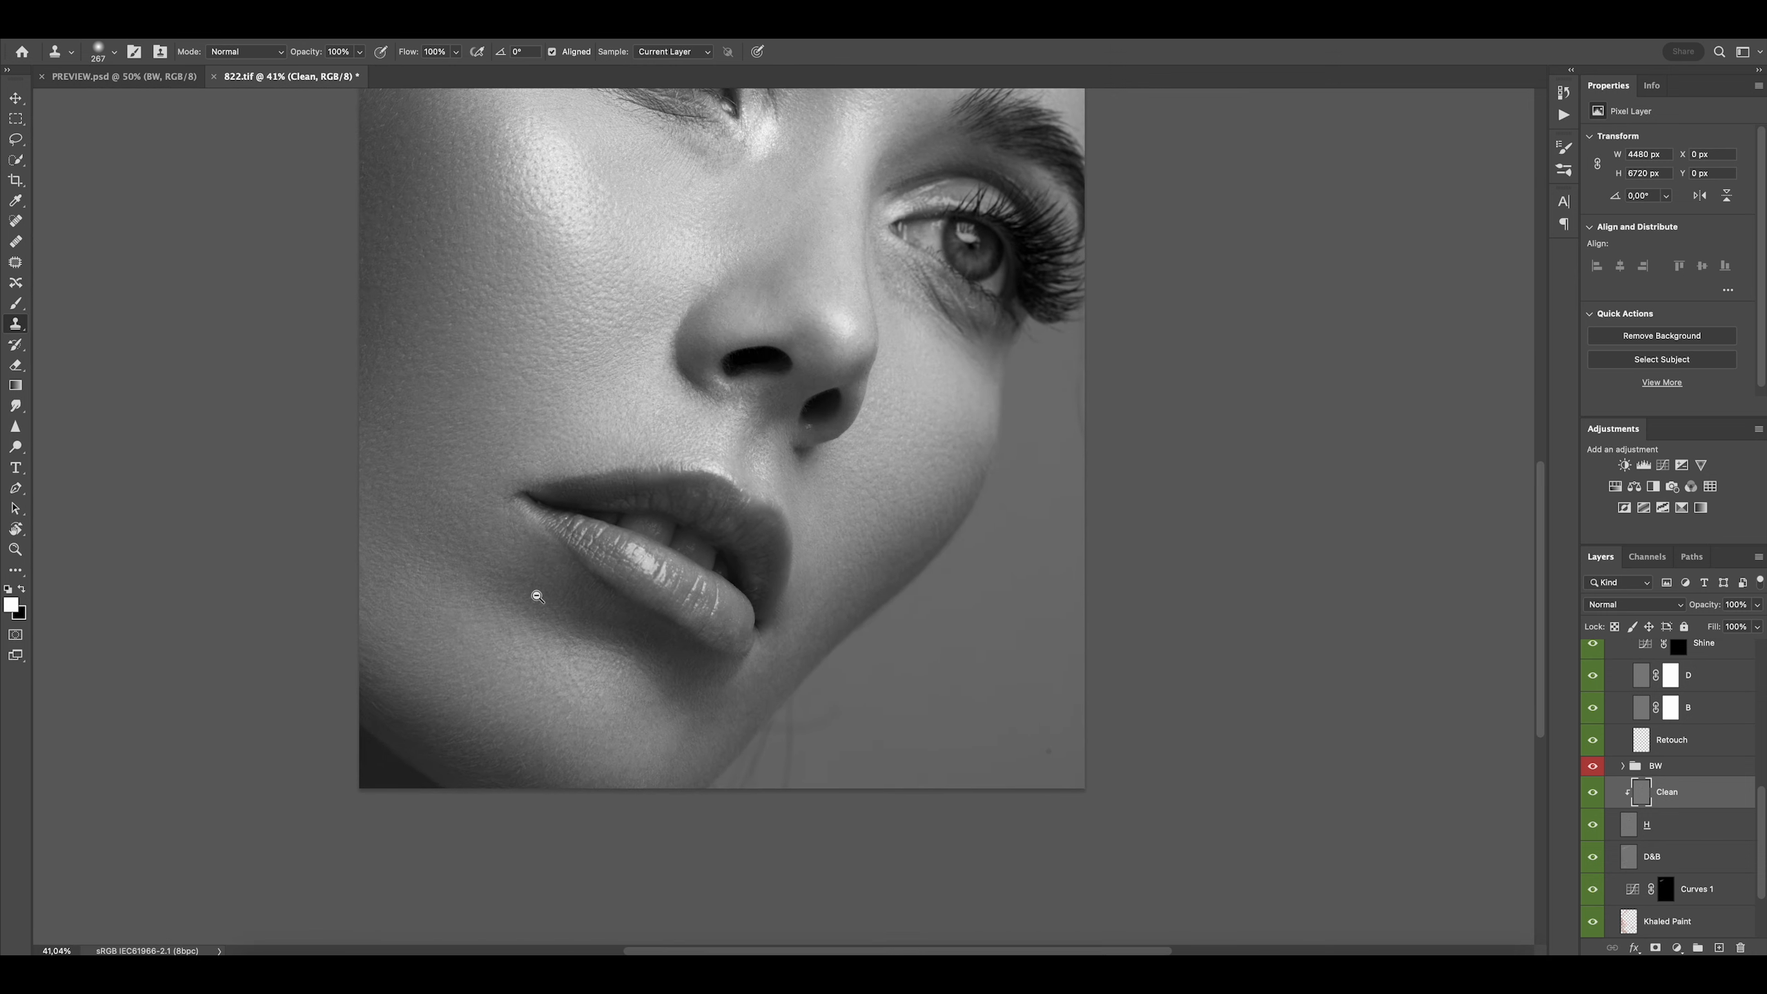
super+drag(537, 597, 574, 597)
alt+click(519, 605)
drag(483, 583, 459, 583)
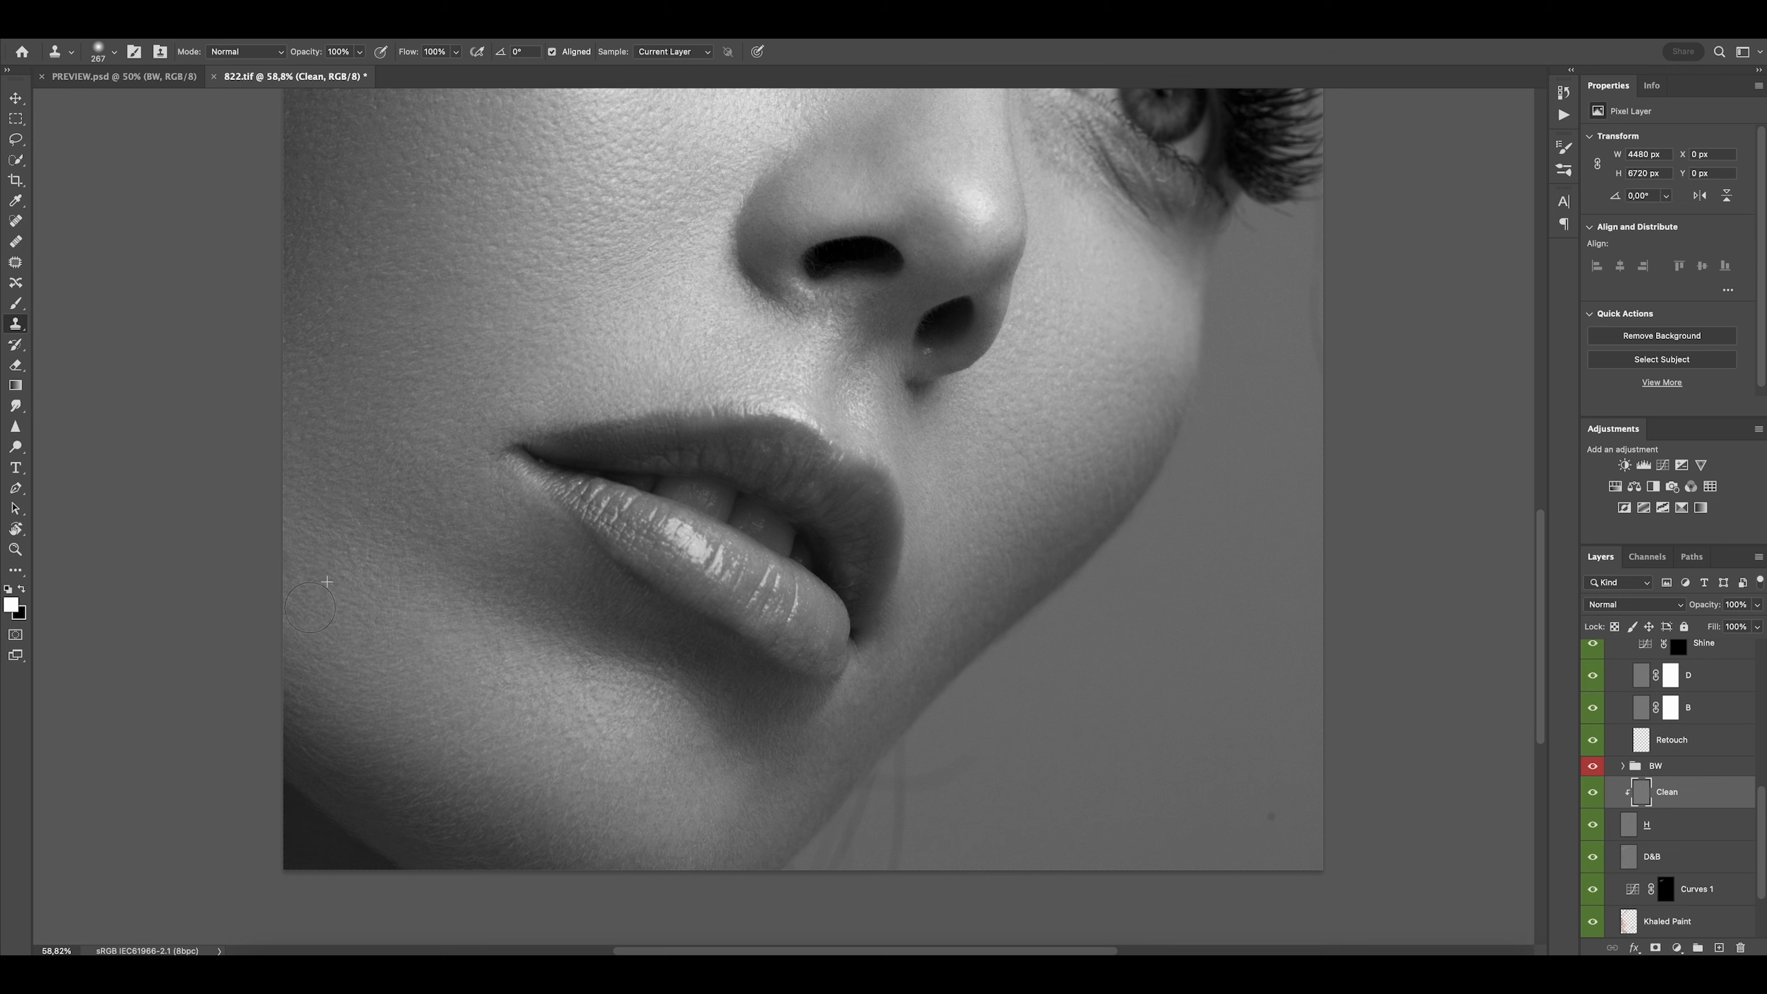
super+drag(533, 552, 499, 622)
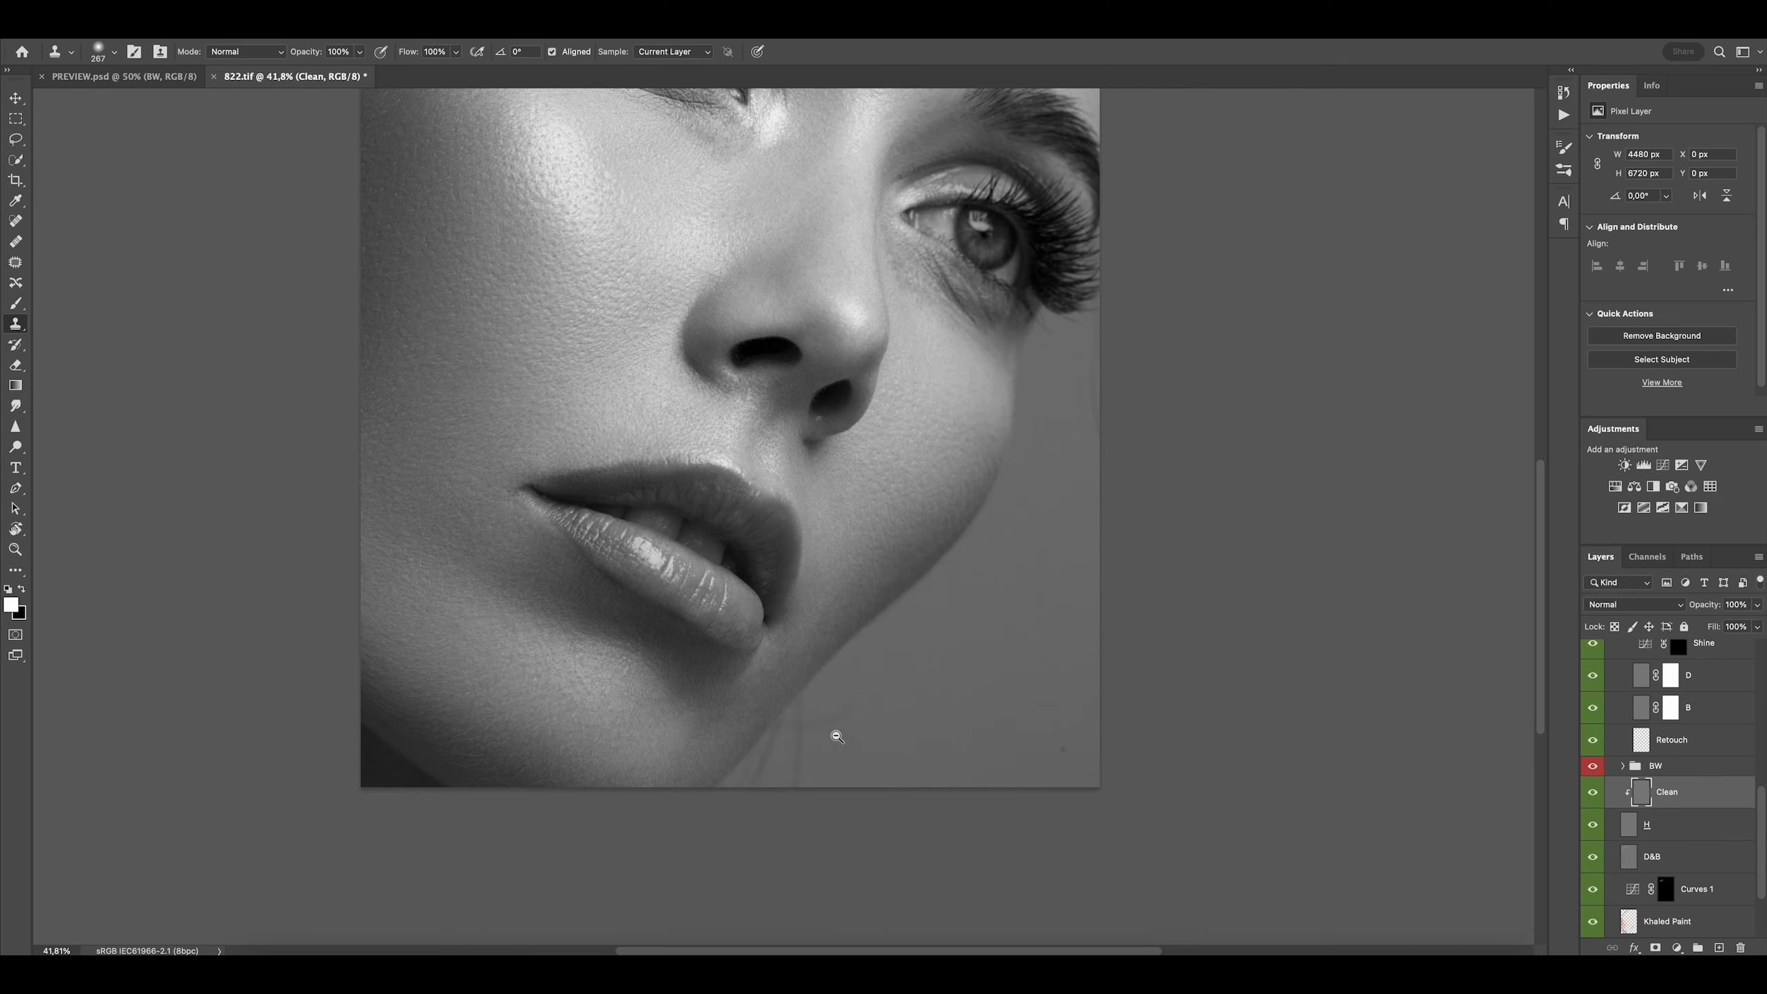
Hide the BW group and compare the retouched portrait with the original Background layer
super+drag(835, 735, 834, 721)
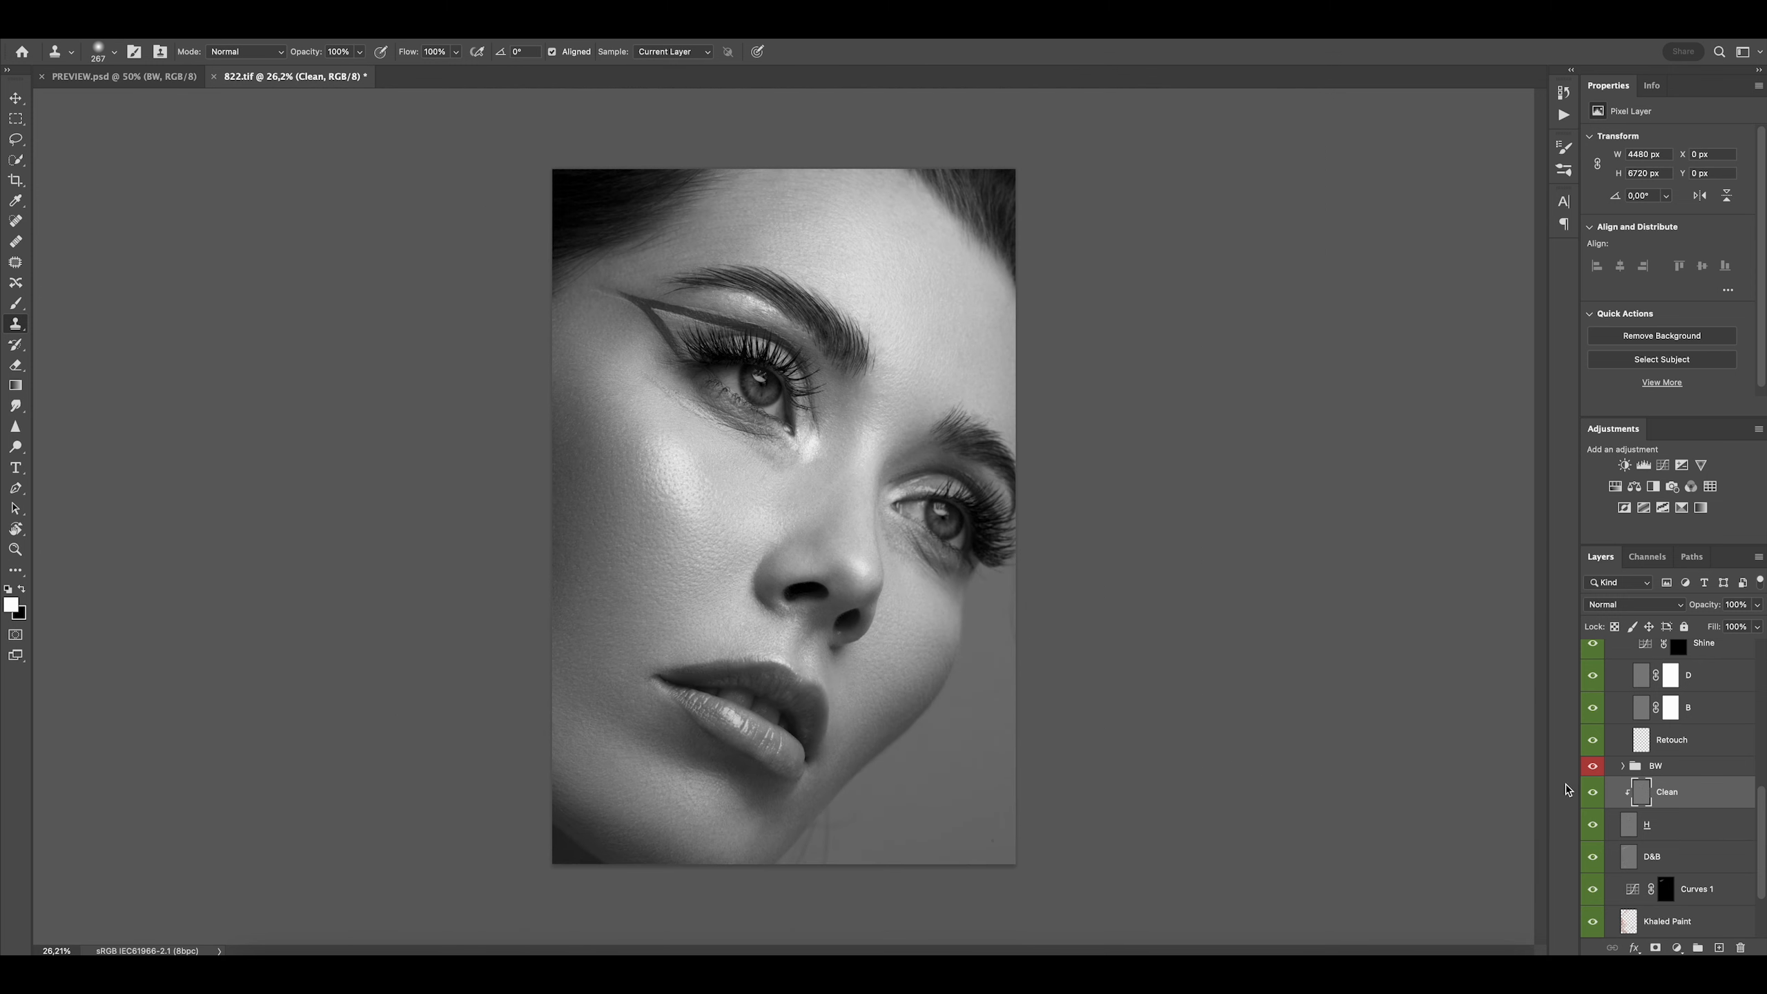
click(1592, 766)
scroll(1632, 872, down, 3)
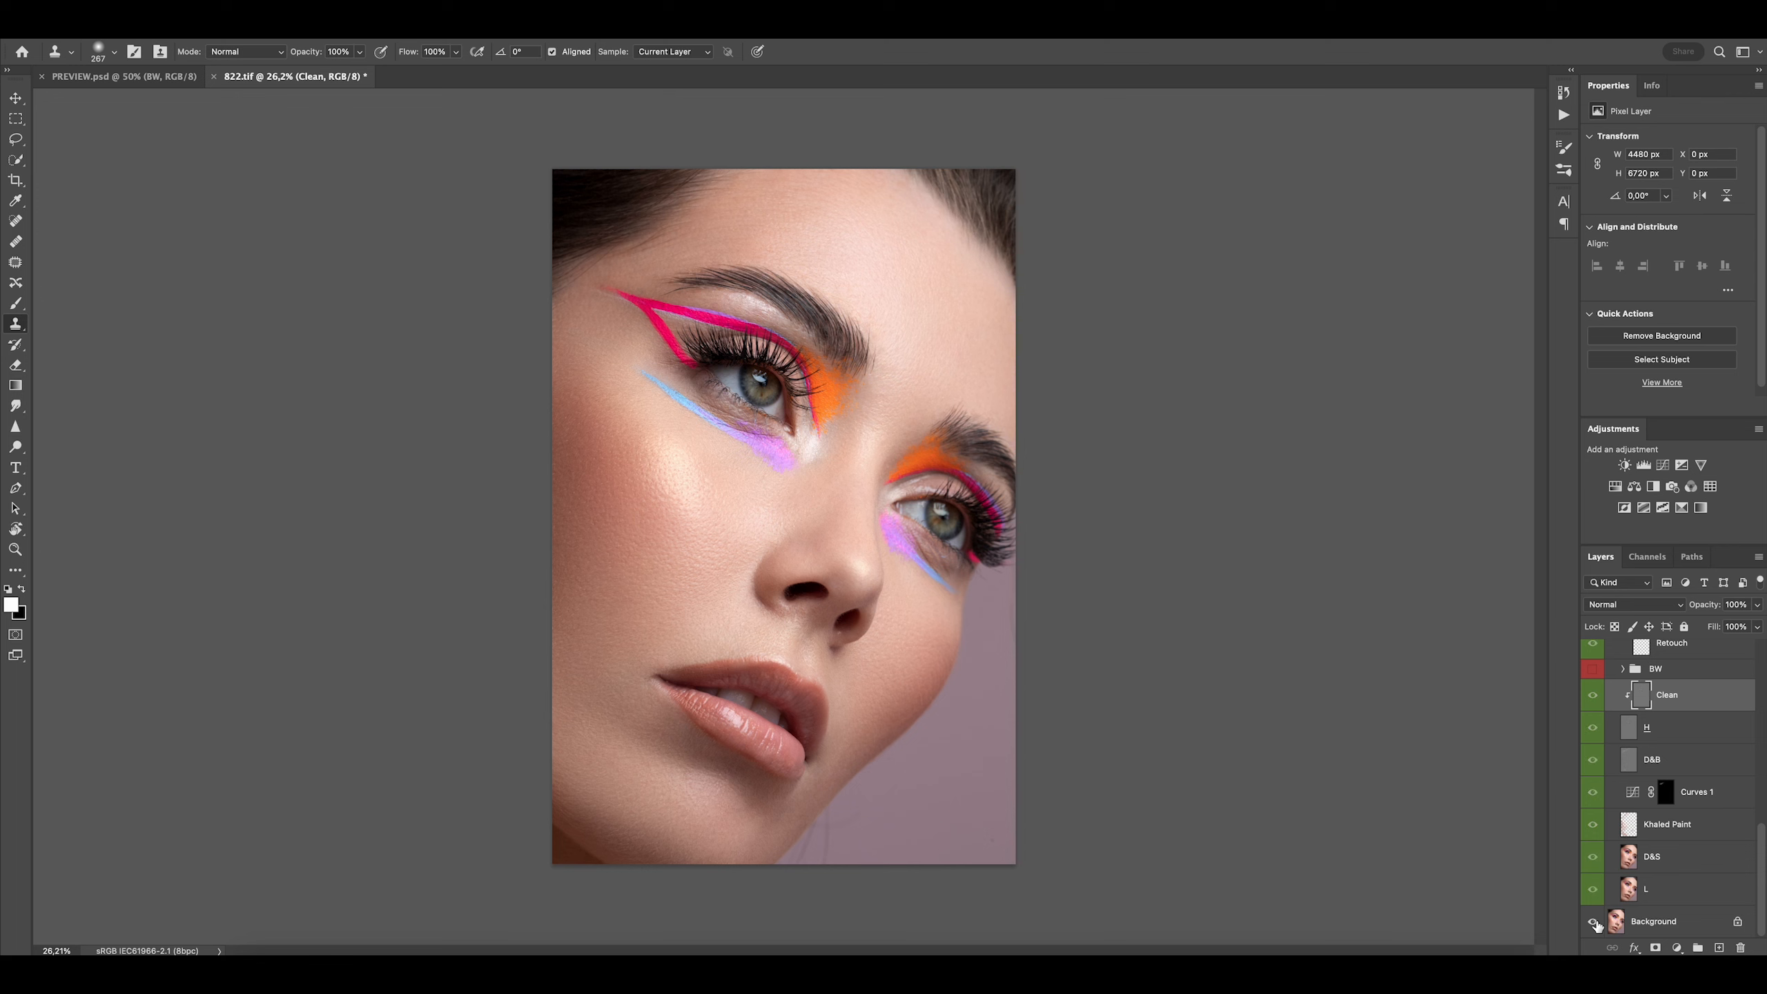
alt+click(1594, 923)
alt+click(1594, 922)
alt+click(1593, 923)
alt+click(1594, 923)
Add one empty layer directly above Khaled Paint and another directly beneath the H layer
super+drag(746, 539, 723, 479)
click(1677, 828)
click(1718, 947)
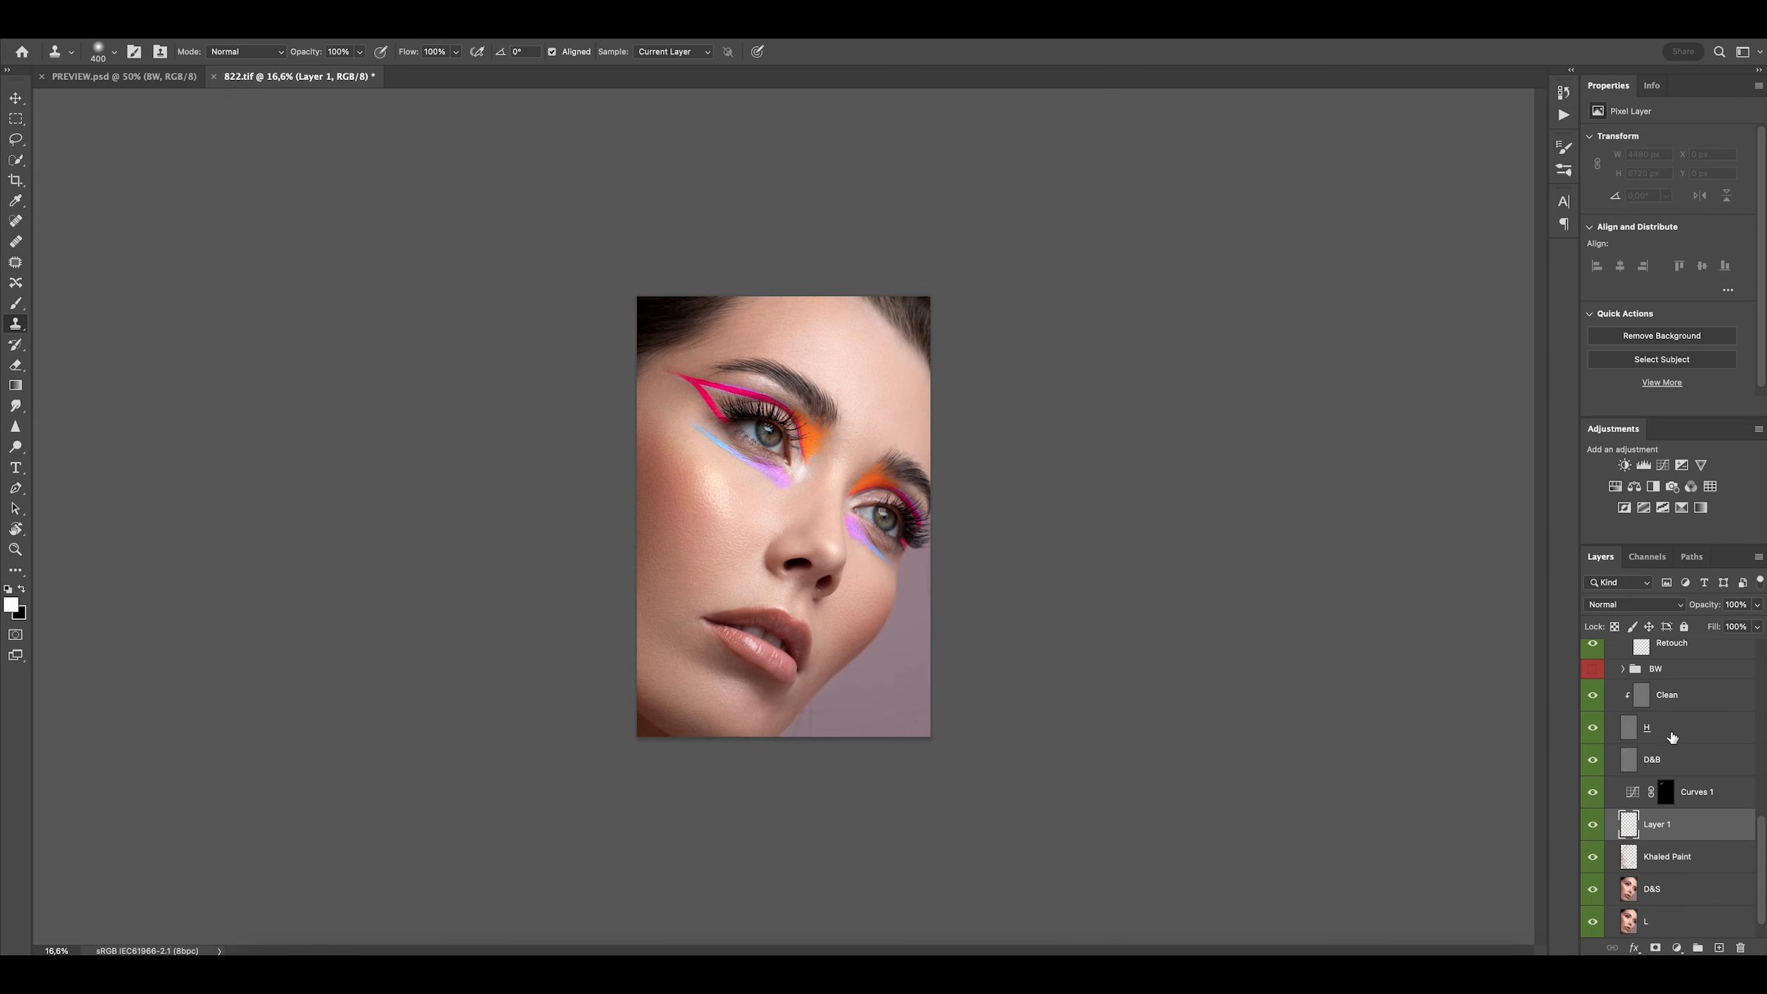
click(1670, 732)
super+click(1718, 947)
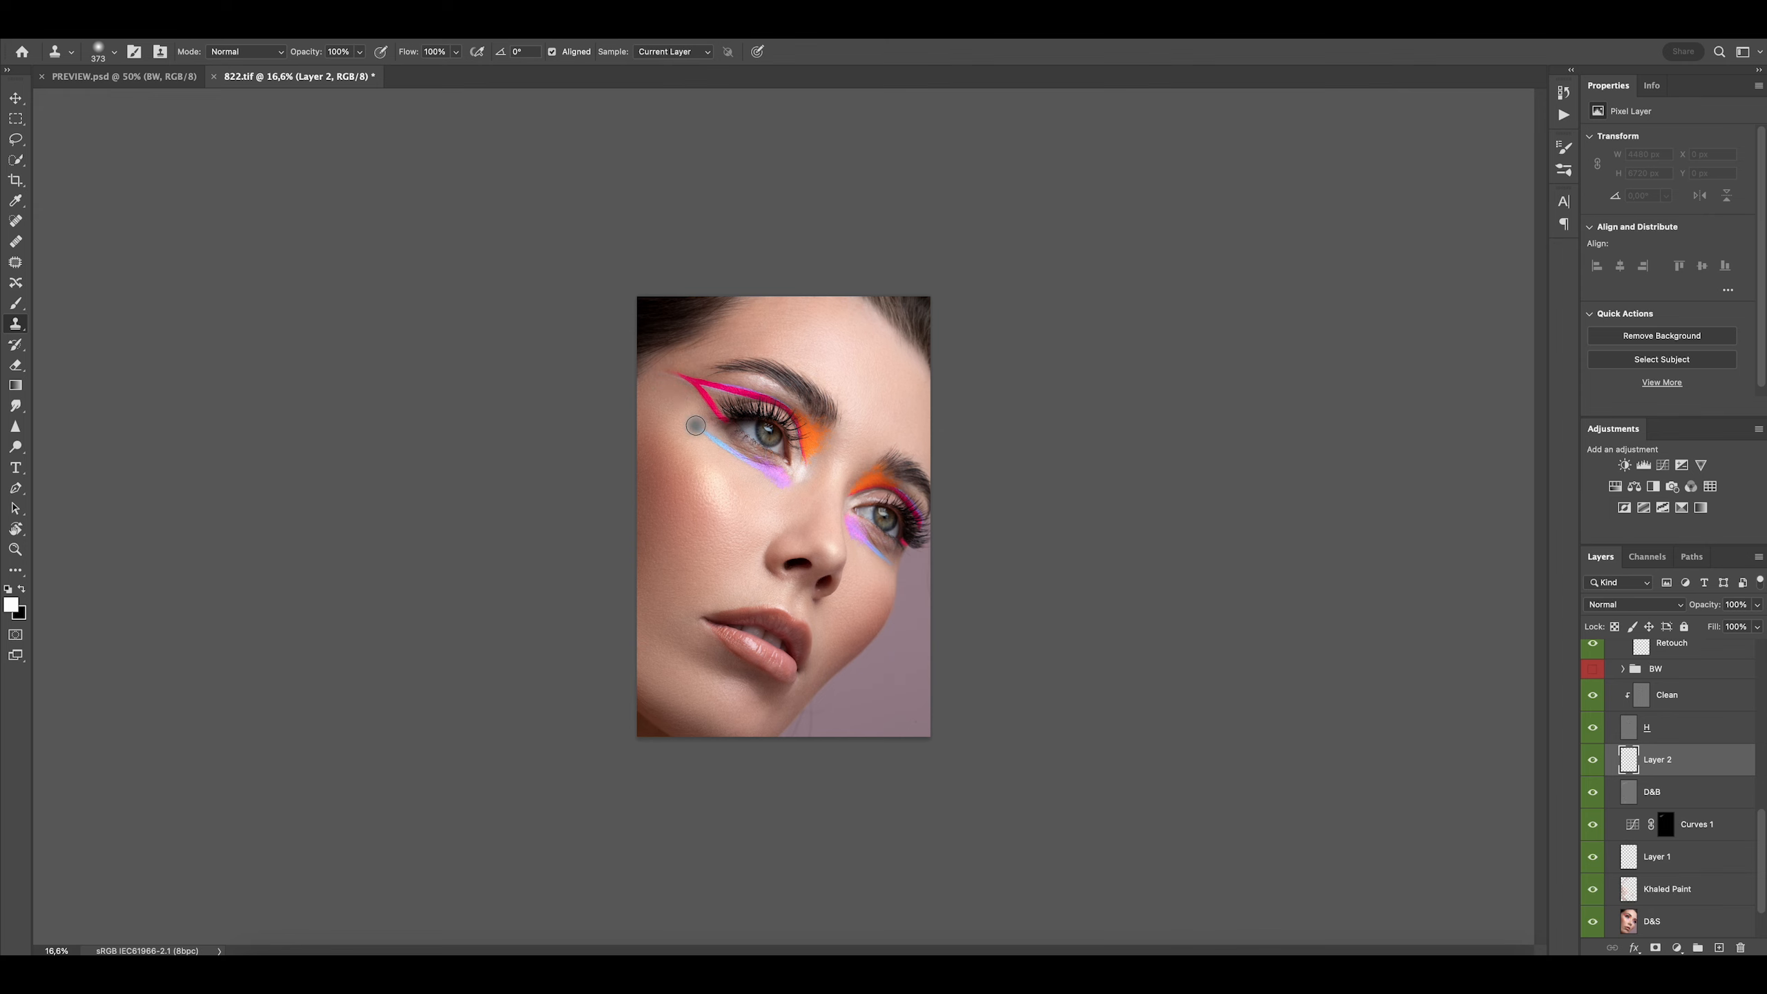
With the Clone Stamp at 11% flow sampling Current & Below, smooth the skin tones at the temple beside the near eye
key(shift+1)
key(shift+1)
click(684, 53)
click(682, 67)
ctrl+alt+drag(697, 449, 704, 449)
alt+click(692, 411)
click(682, 395)
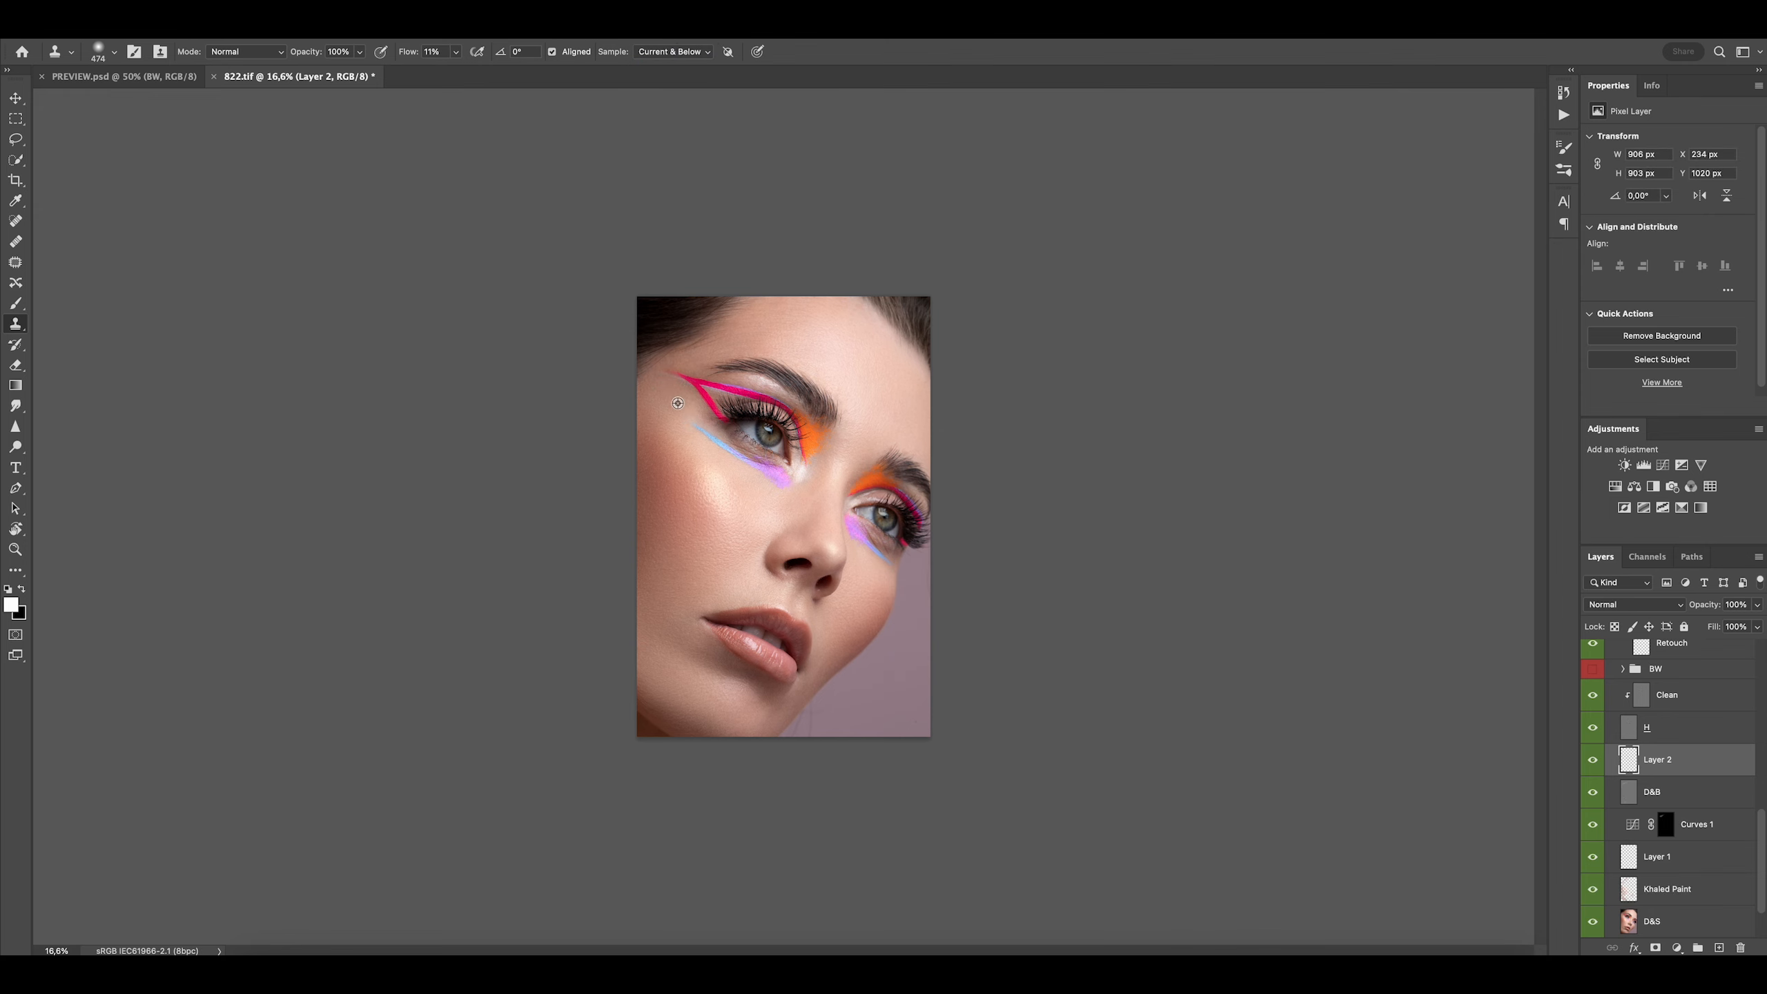
drag(677, 388, 679, 394)
ctrl+alt+drag(689, 408, 685, 408)
click(684, 404)
On the Overlay layer, brighten the near eye's iris with a small white brush at 10% flow
scroll(1652, 877, up, 5)
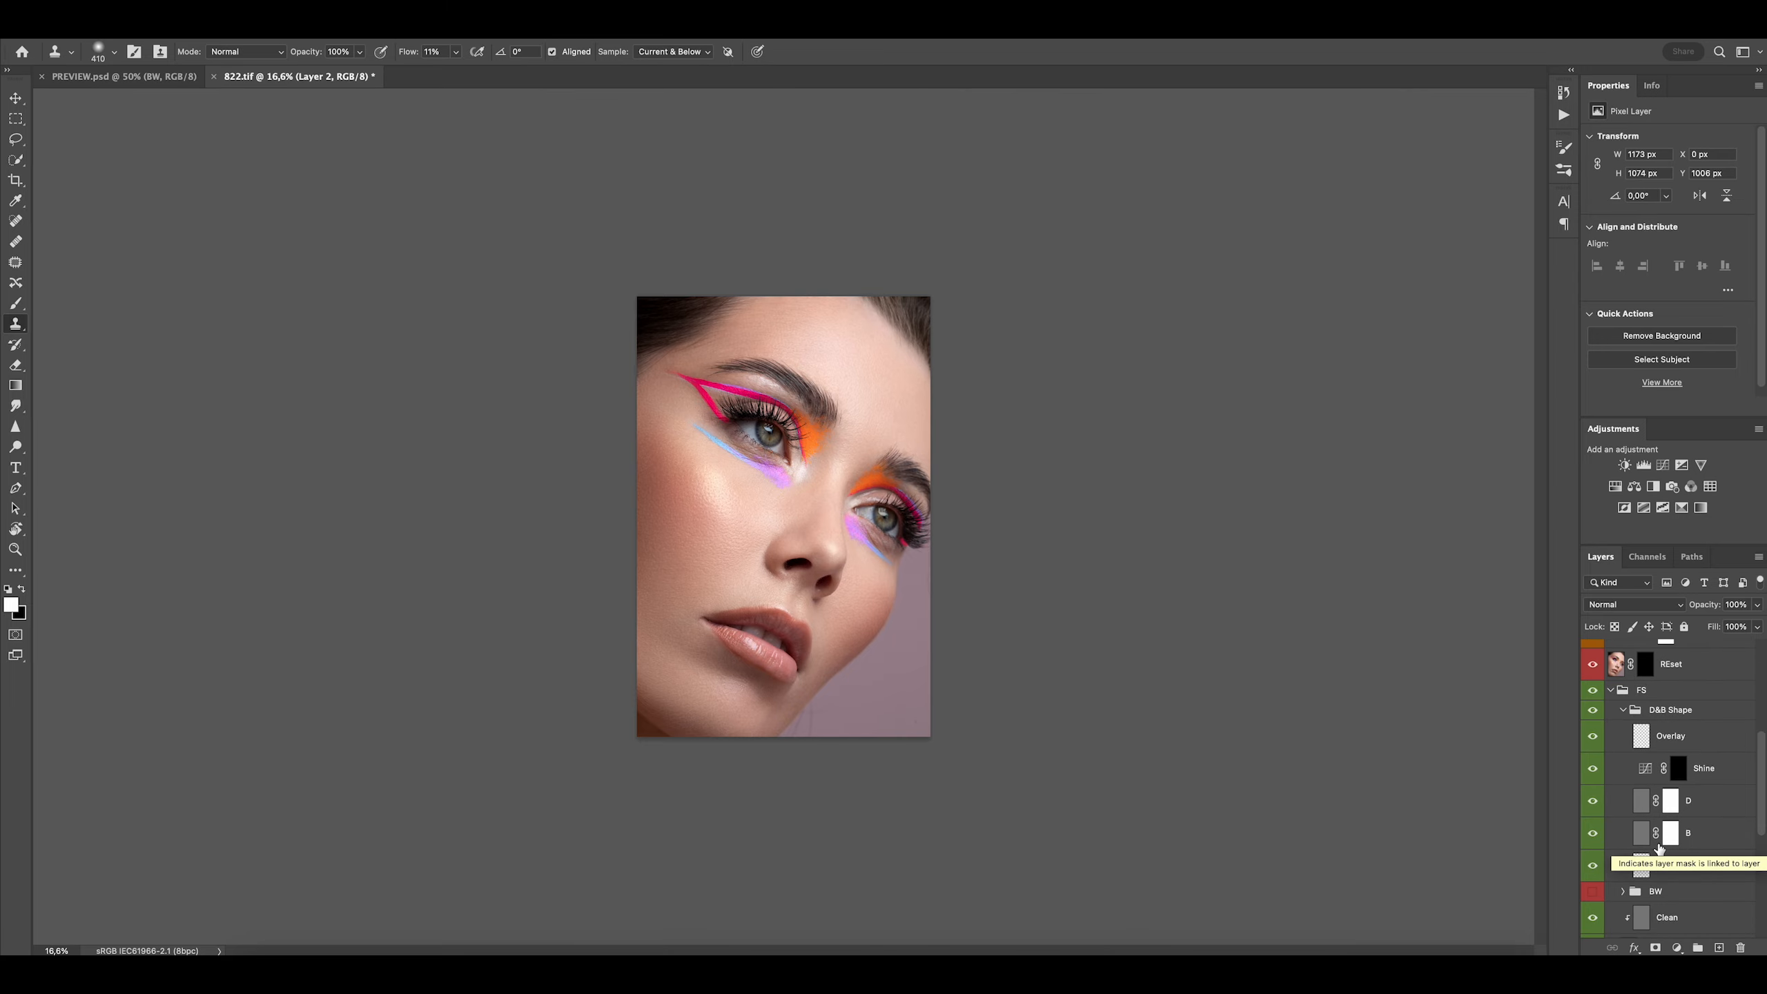
click(1650, 745)
scroll(798, 436, up, 10)
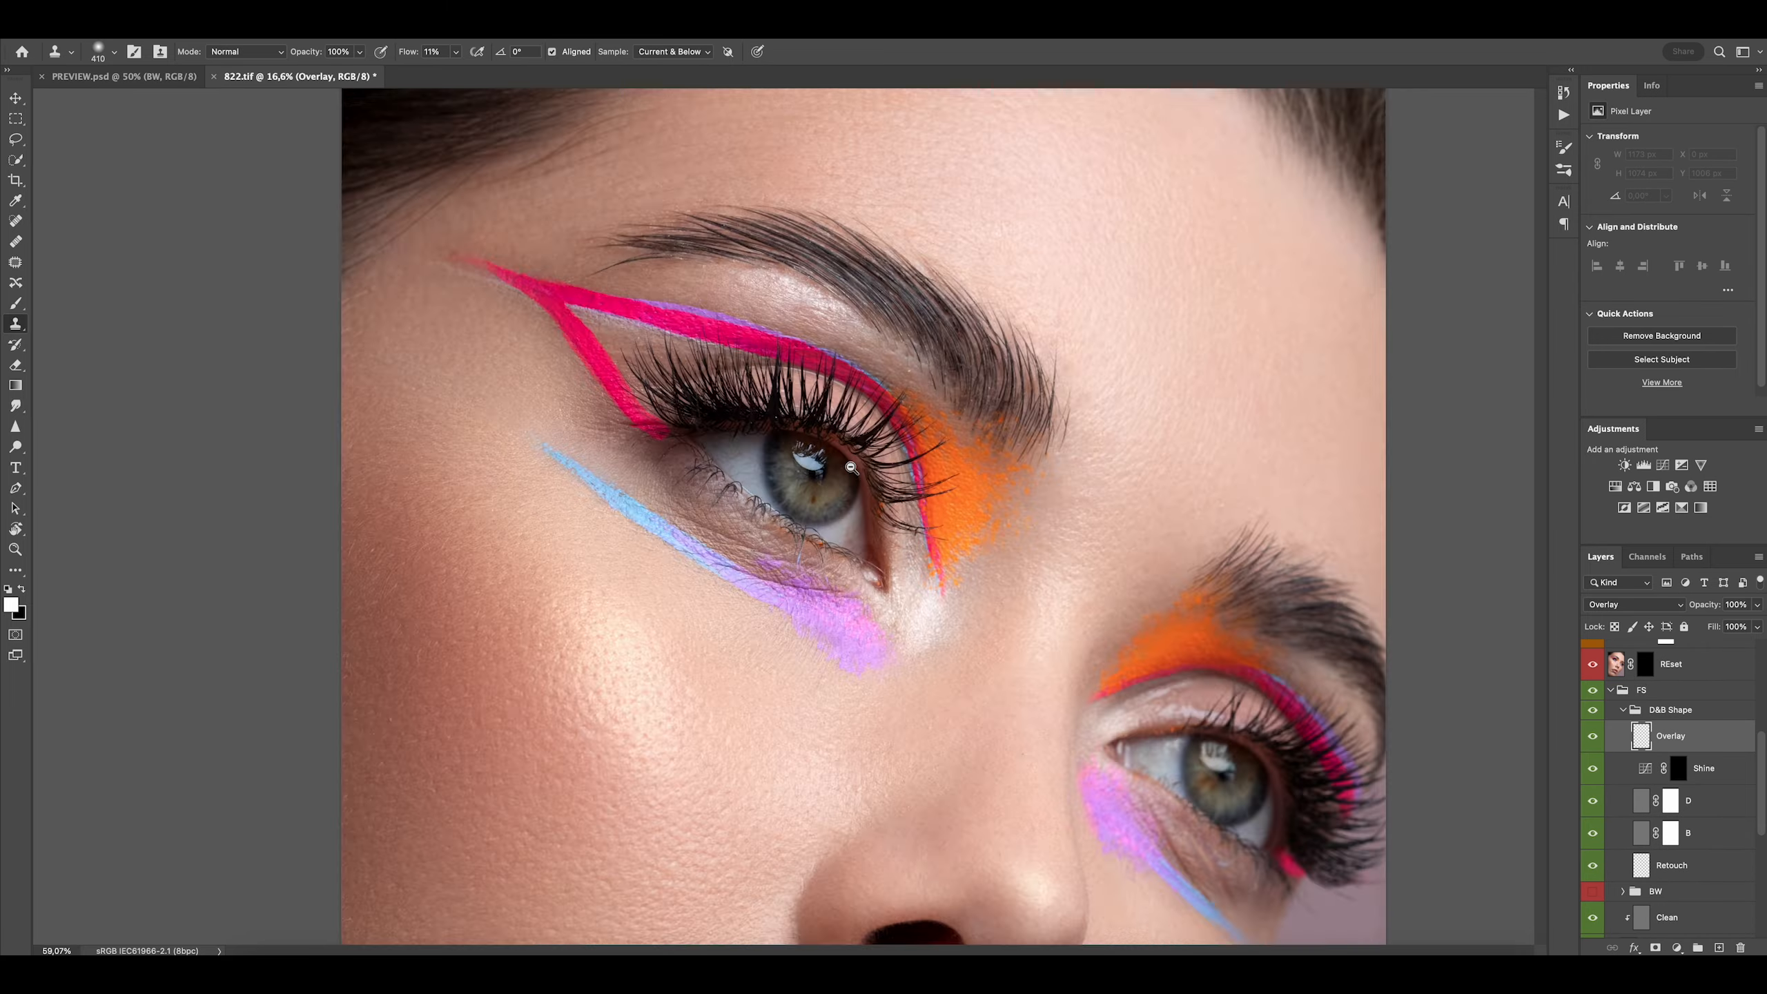
key(b)
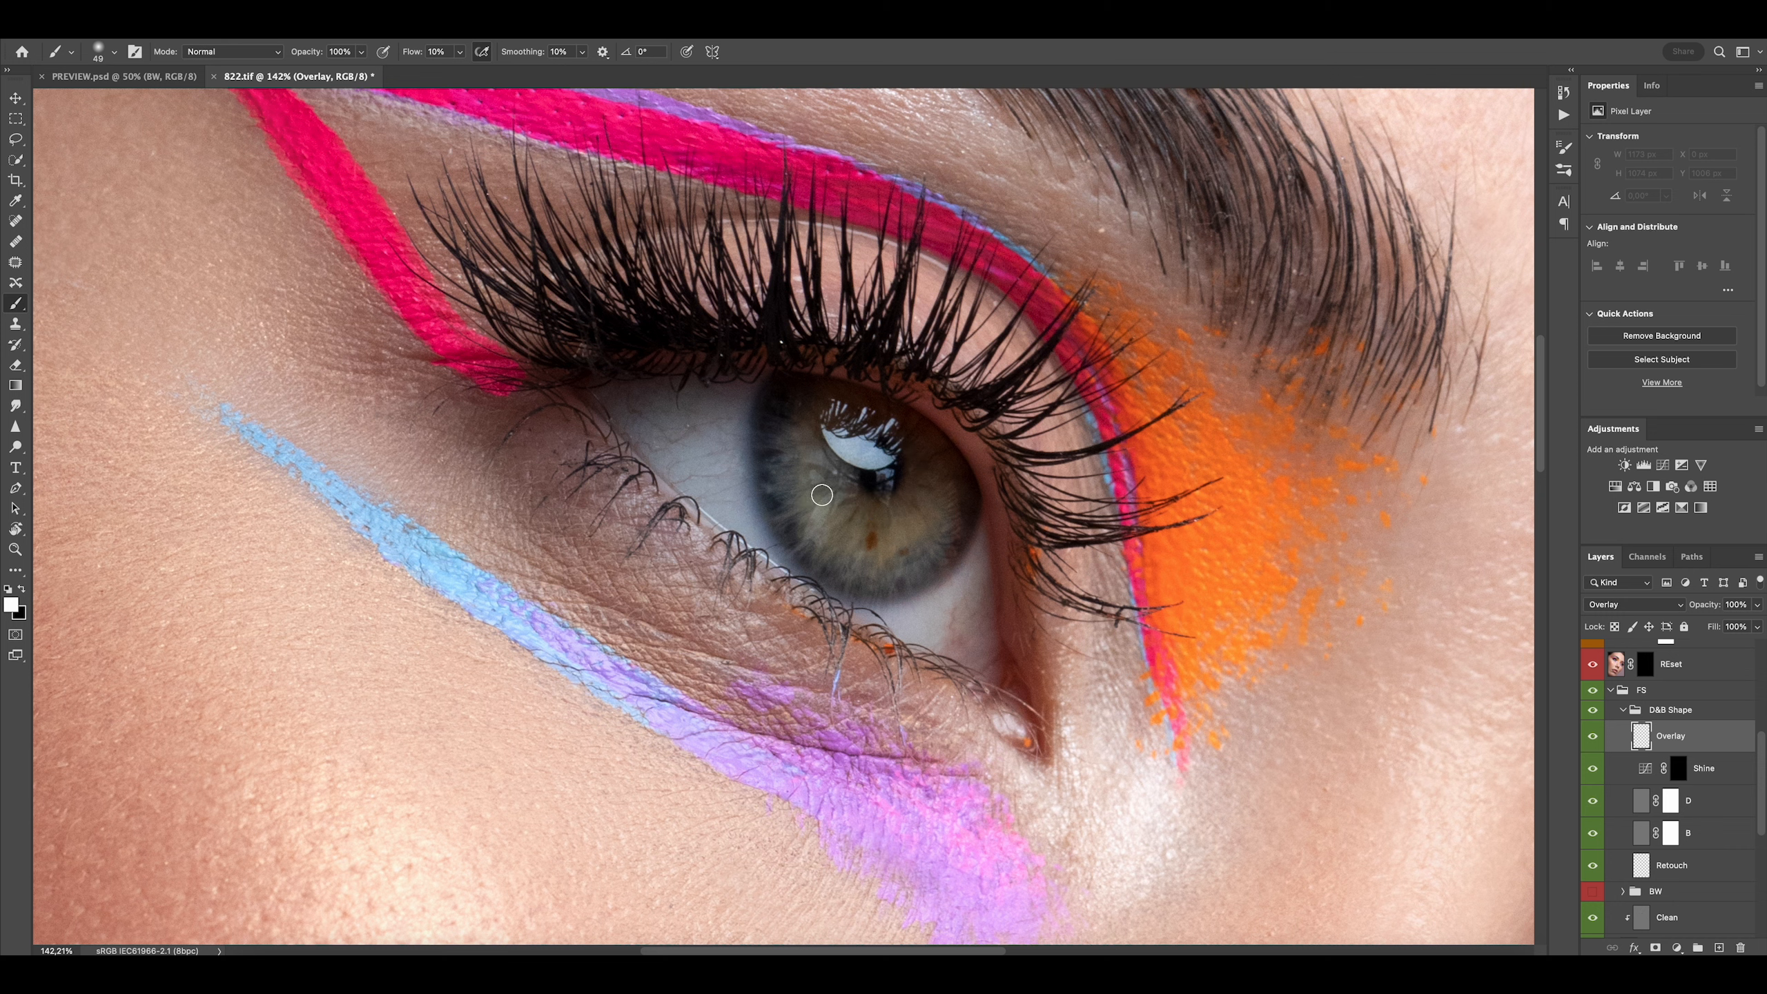
mouse_move(844, 568)
mouse_down()
mouse_move(904, 546)
mouse_move(945, 496)
mouse_up()
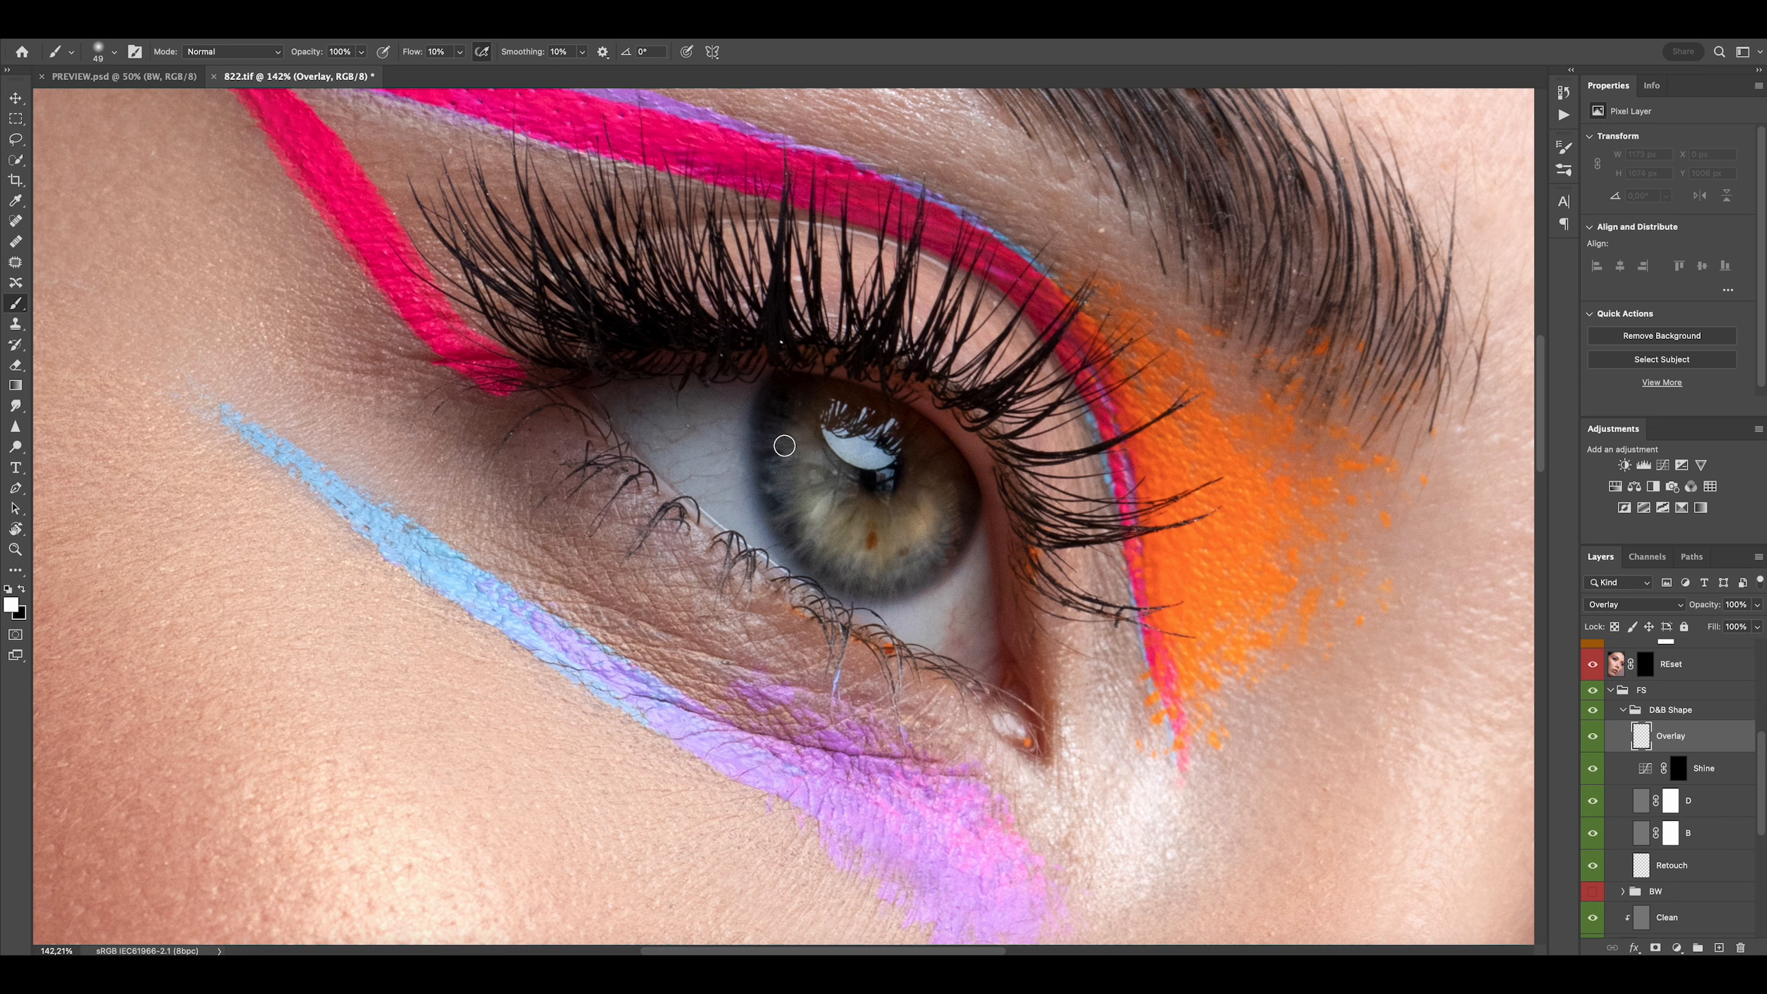
scroll(895, 458, down, 5)
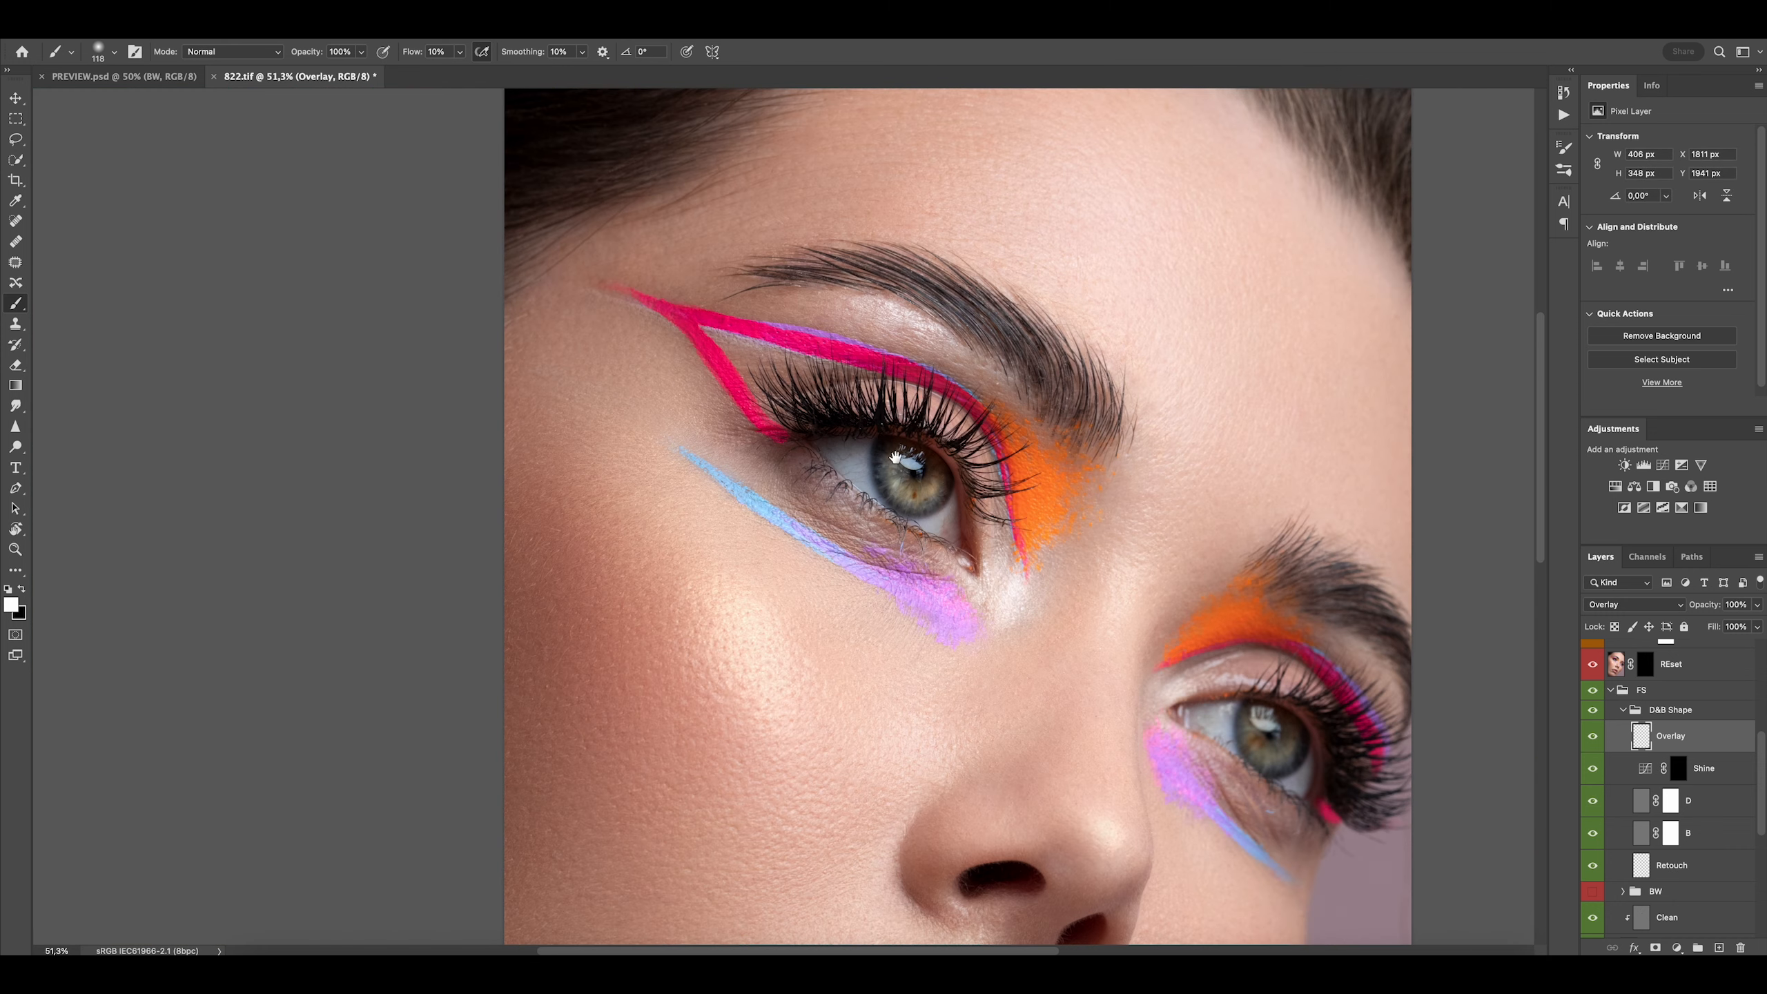
Paint soft white over the near eye's inner corner, orange eyeshadow and brow bone to brighten them
scroll(895, 458, up, 2)
mouse_move(914, 606)
mouse_down()
mouse_move(856, 588)
mouse_move(998, 625)
mouse_up()
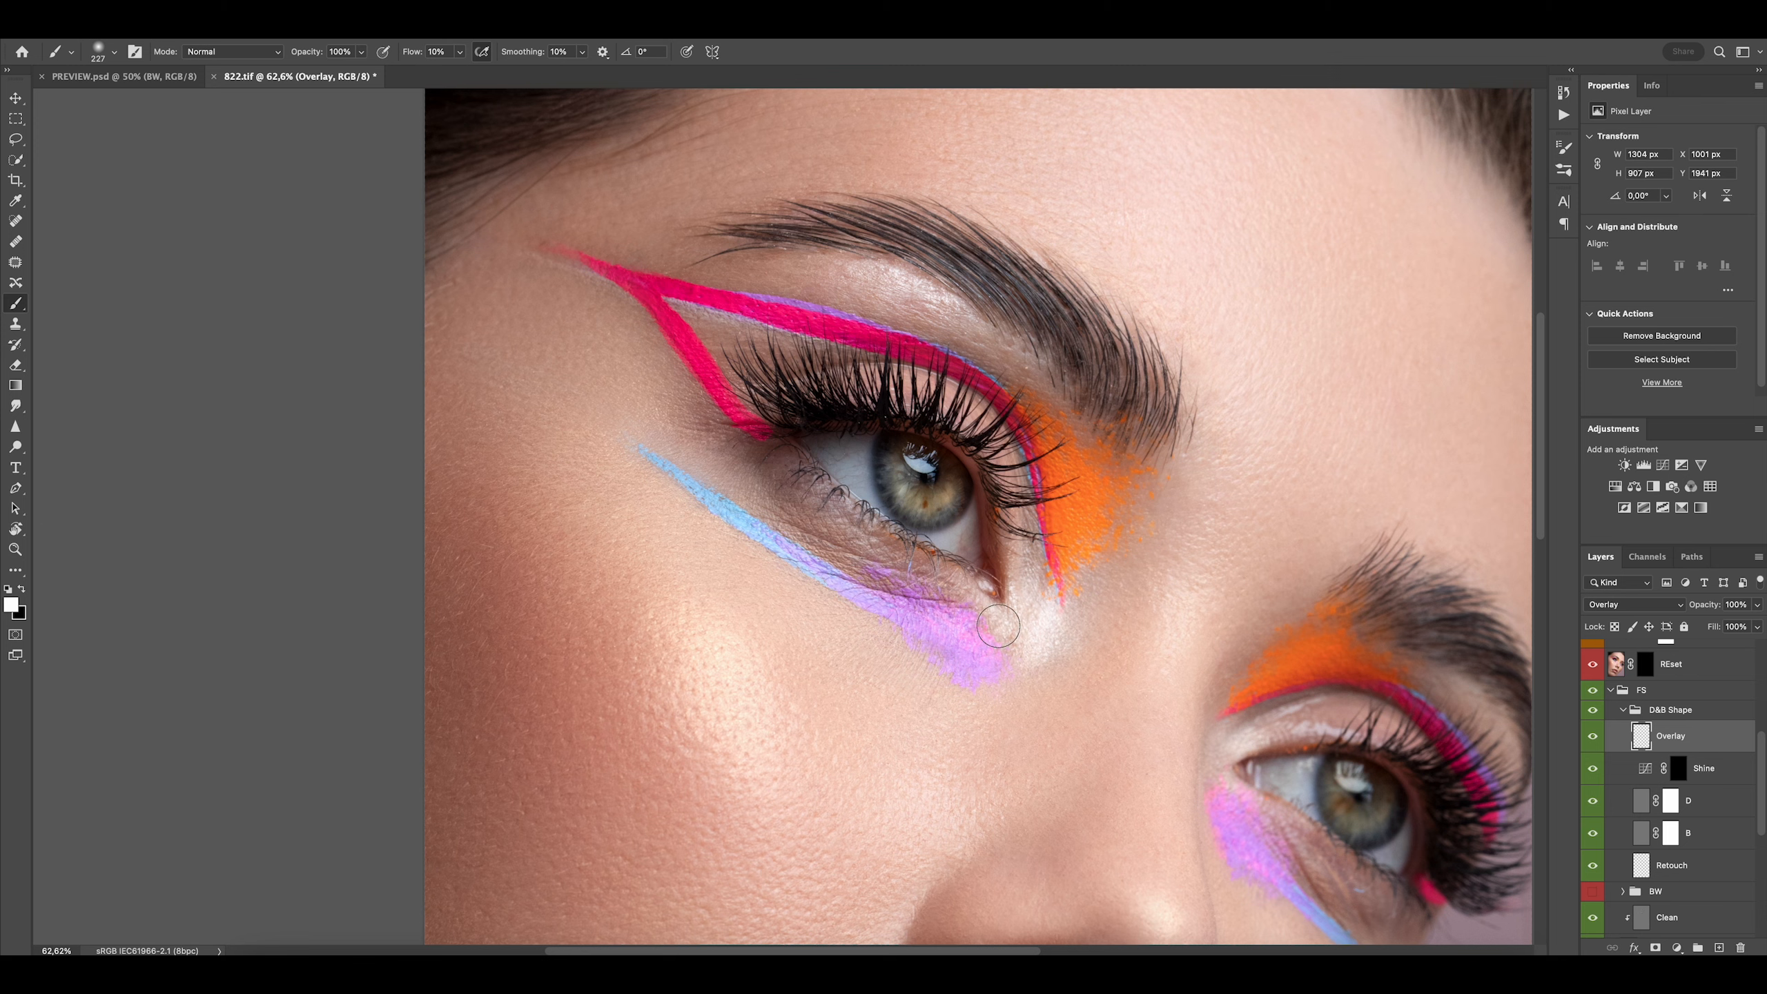
drag(1037, 497, 1064, 497)
drag(1088, 546, 1086, 497)
drag(772, 273, 950, 317)
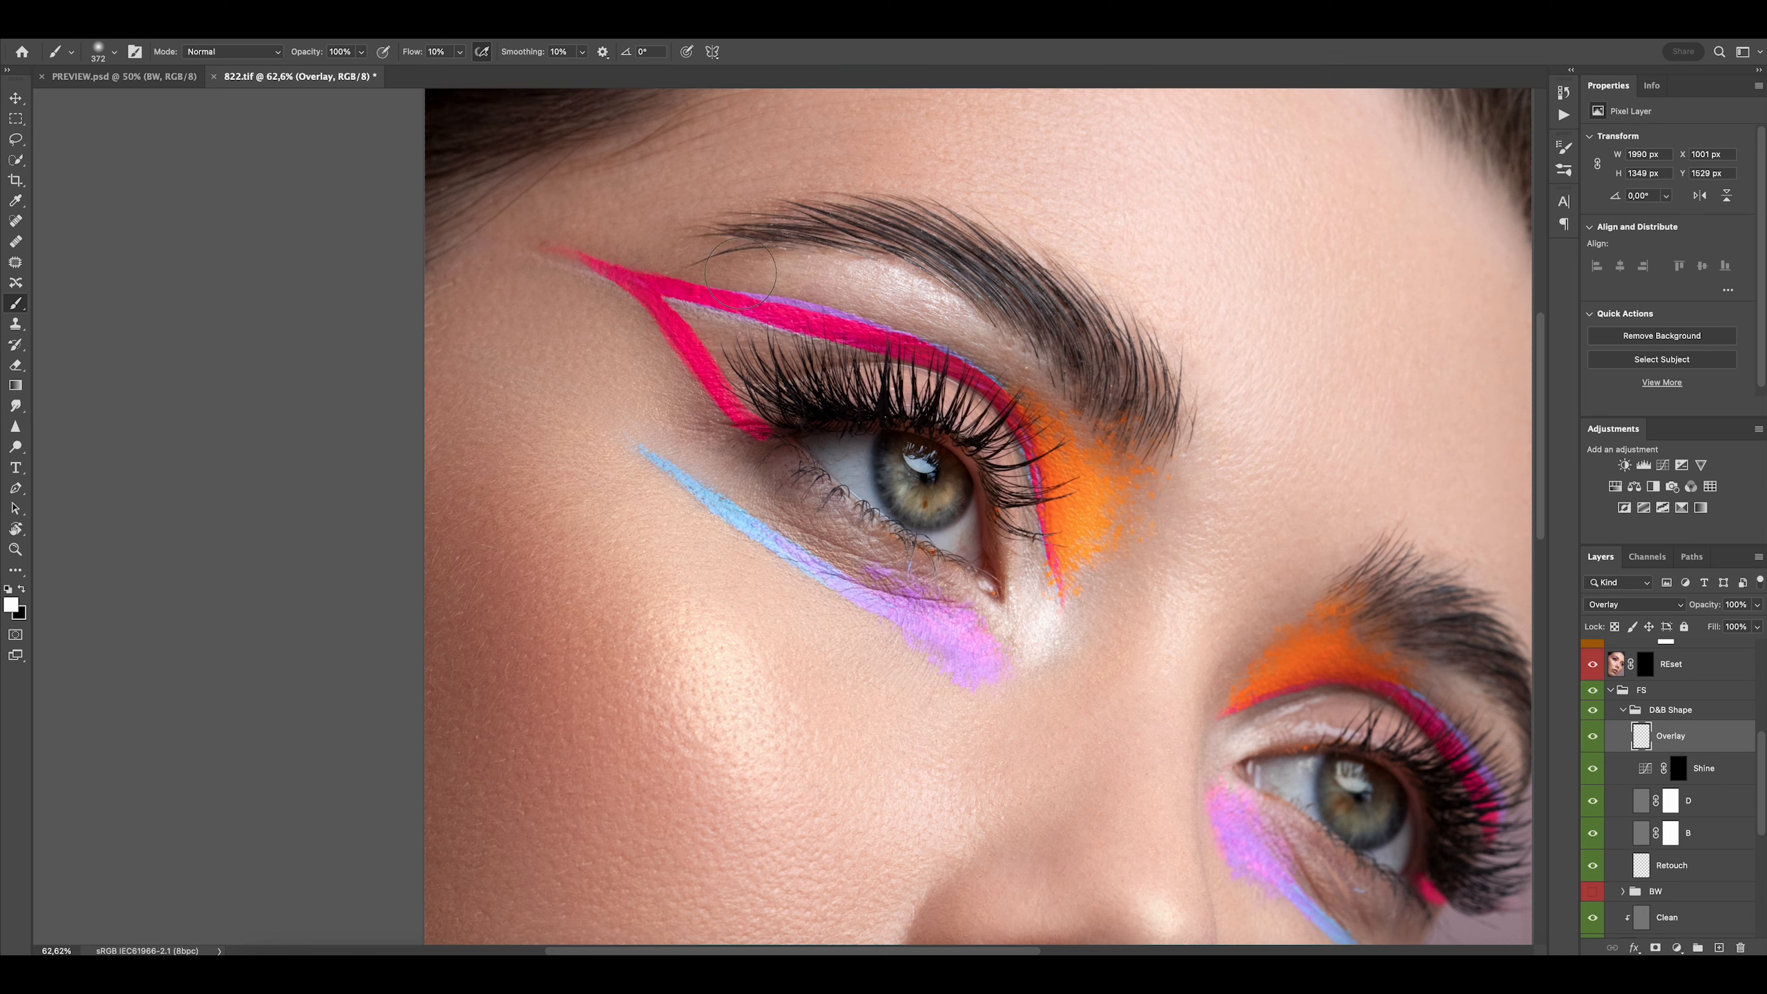
scroll(859, 436, down, 5)
drag(859, 436, 745, 395)
scroll(745, 395, up, 5)
scroll(754, 379, down, 5)
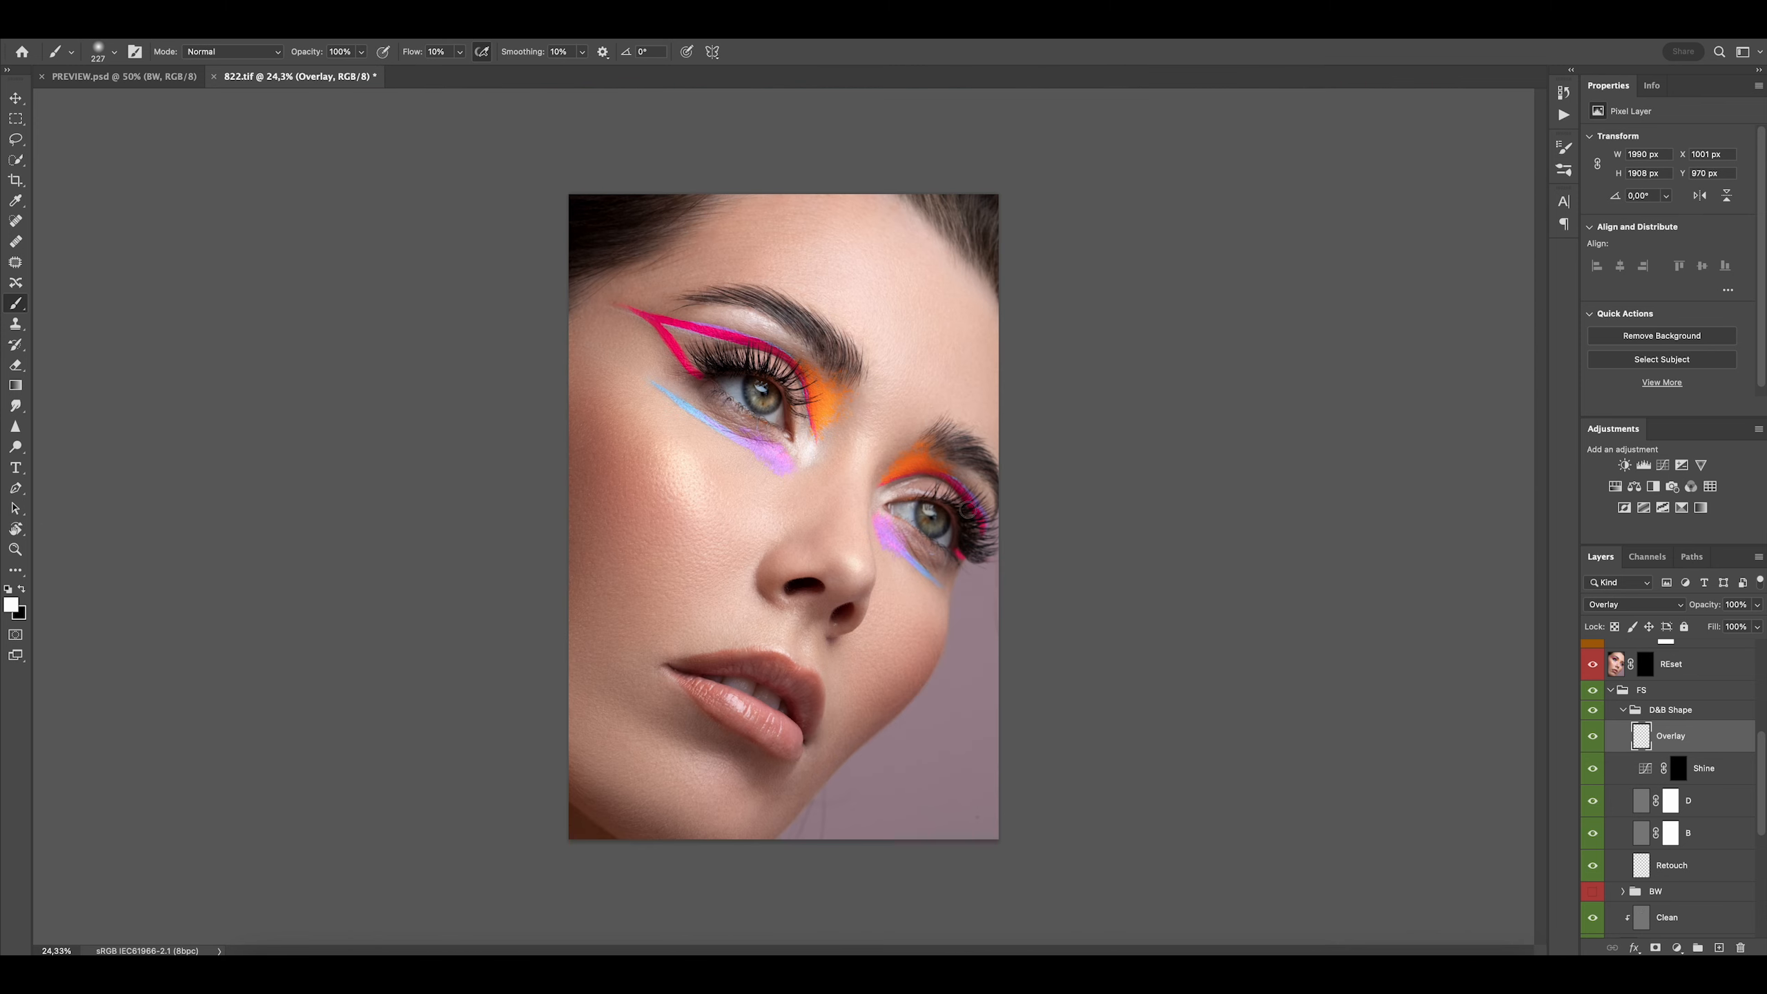
Brighten the far eye's iris with small white brush strokes on the Overlay layer
scroll(948, 529, up, 8)
drag(913, 526, 779, 533)
mouse_move(876, 532)
mouse_down()
mouse_move(859, 515)
mouse_move(911, 484)
mouse_move(811, 454)
mouse_up()
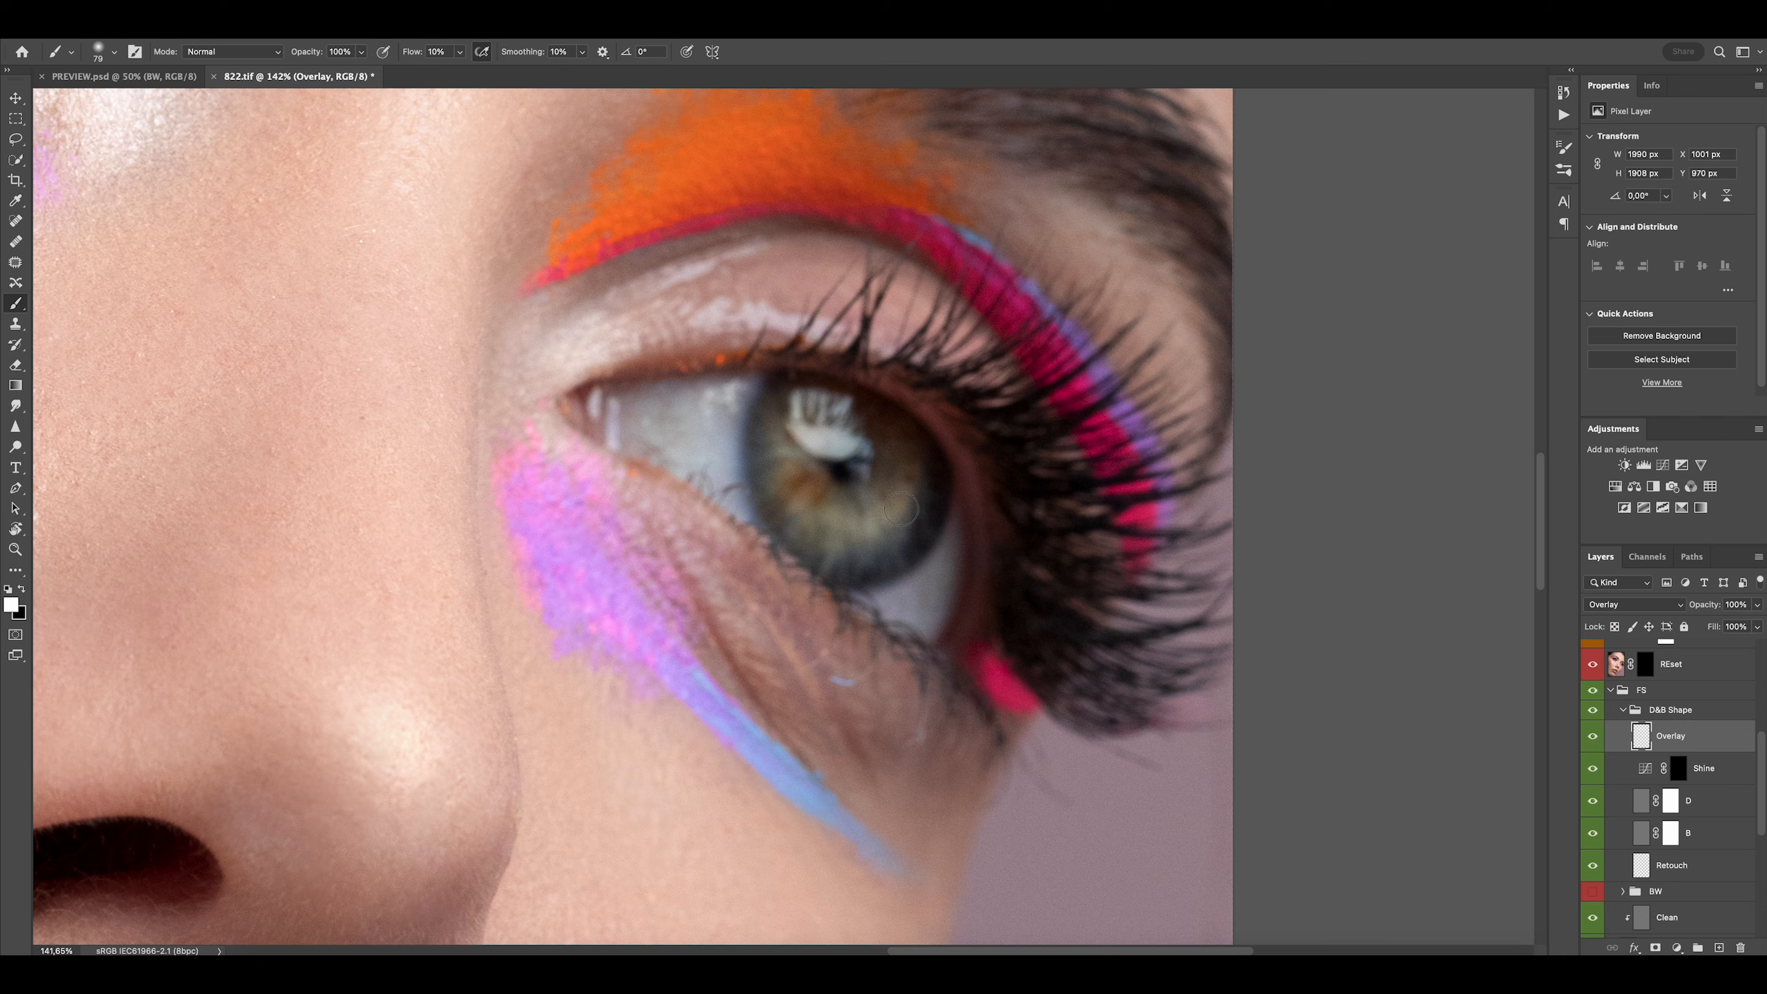
drag(890, 495, 772, 487)
drag(772, 473, 810, 454)
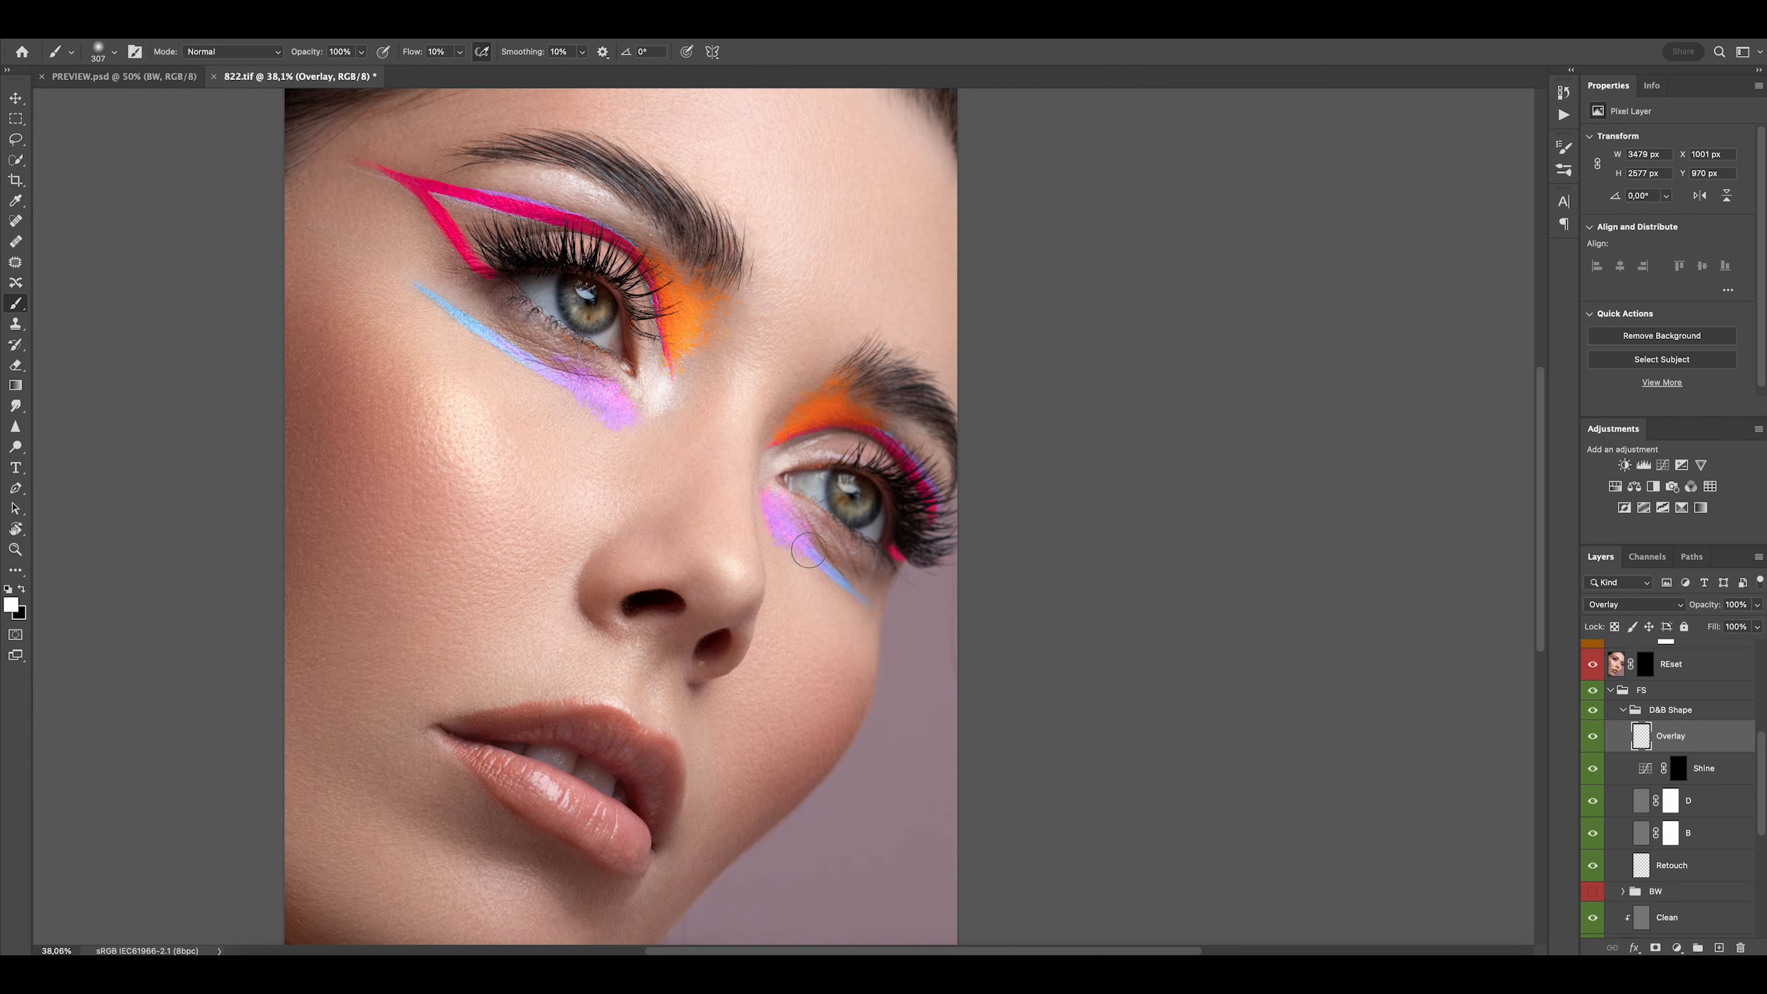
Brush white with a larger brush under the far eye and over the nose and lips to lift their highlights
drag(852, 564, 846, 519)
mouse_move(731, 557)
mouse_down()
mouse_move(757, 557)
mouse_move(793, 496)
mouse_up()
drag(675, 685, 646, 685)
drag(560, 721, 623, 770)
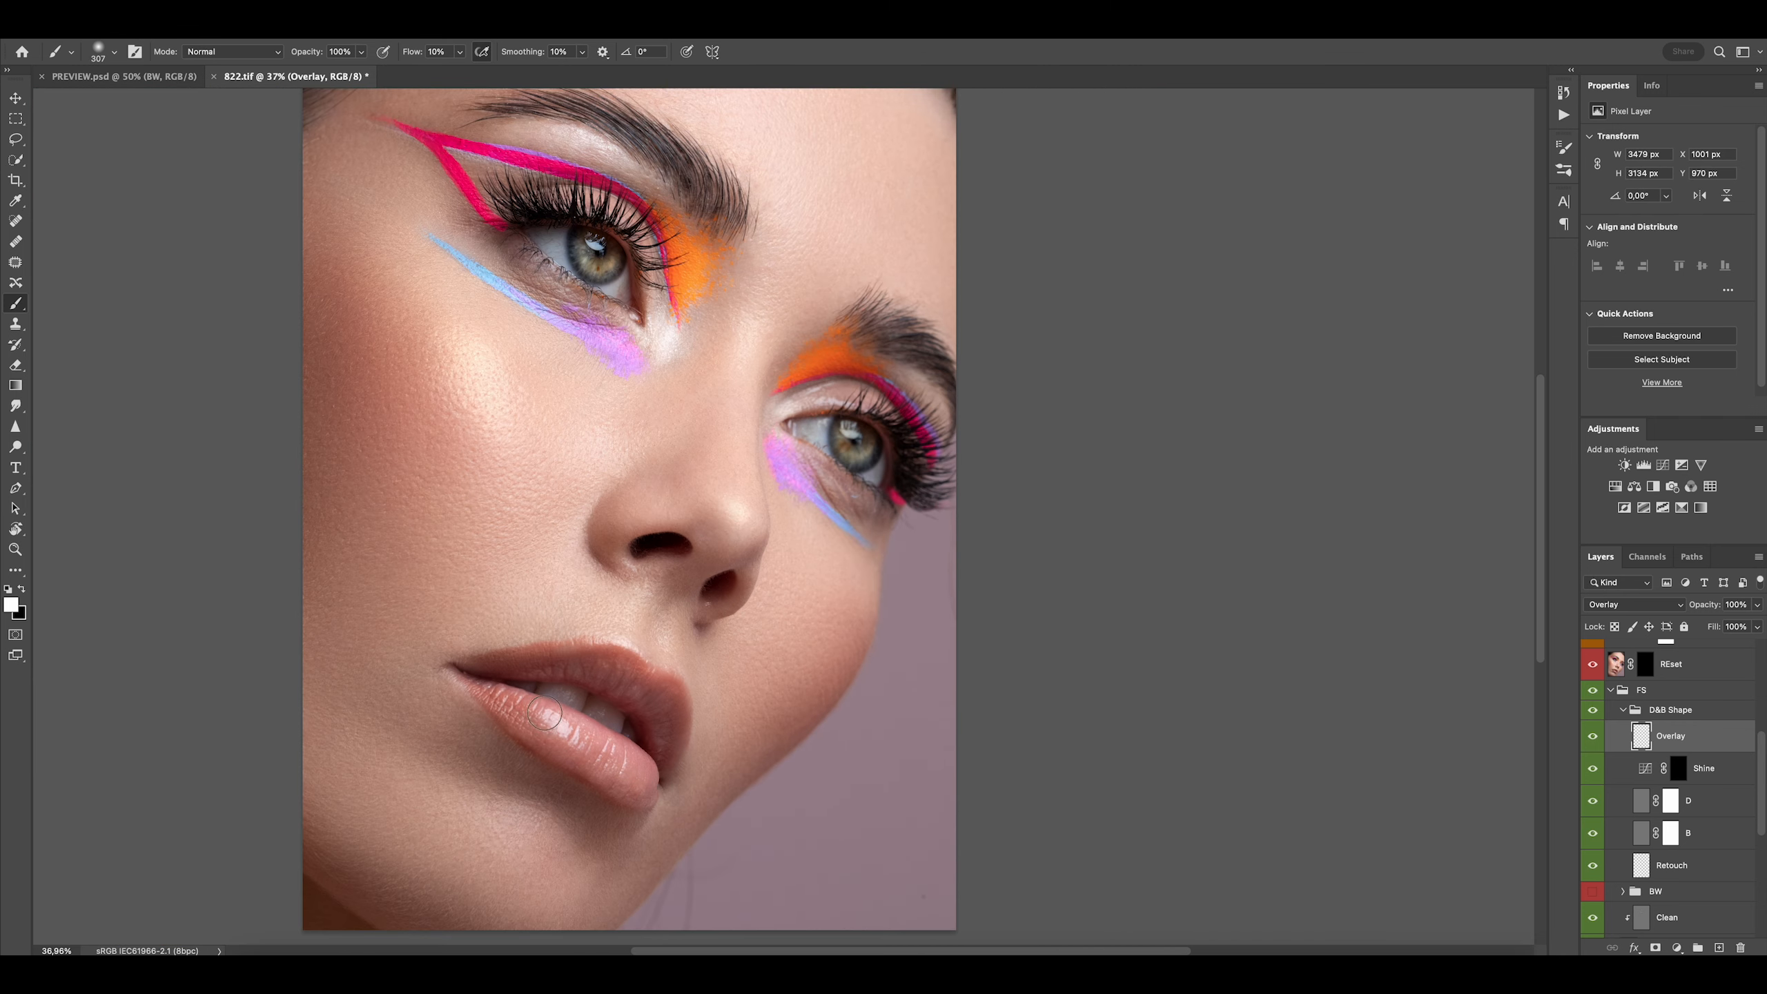
drag(737, 587, 677, 596)
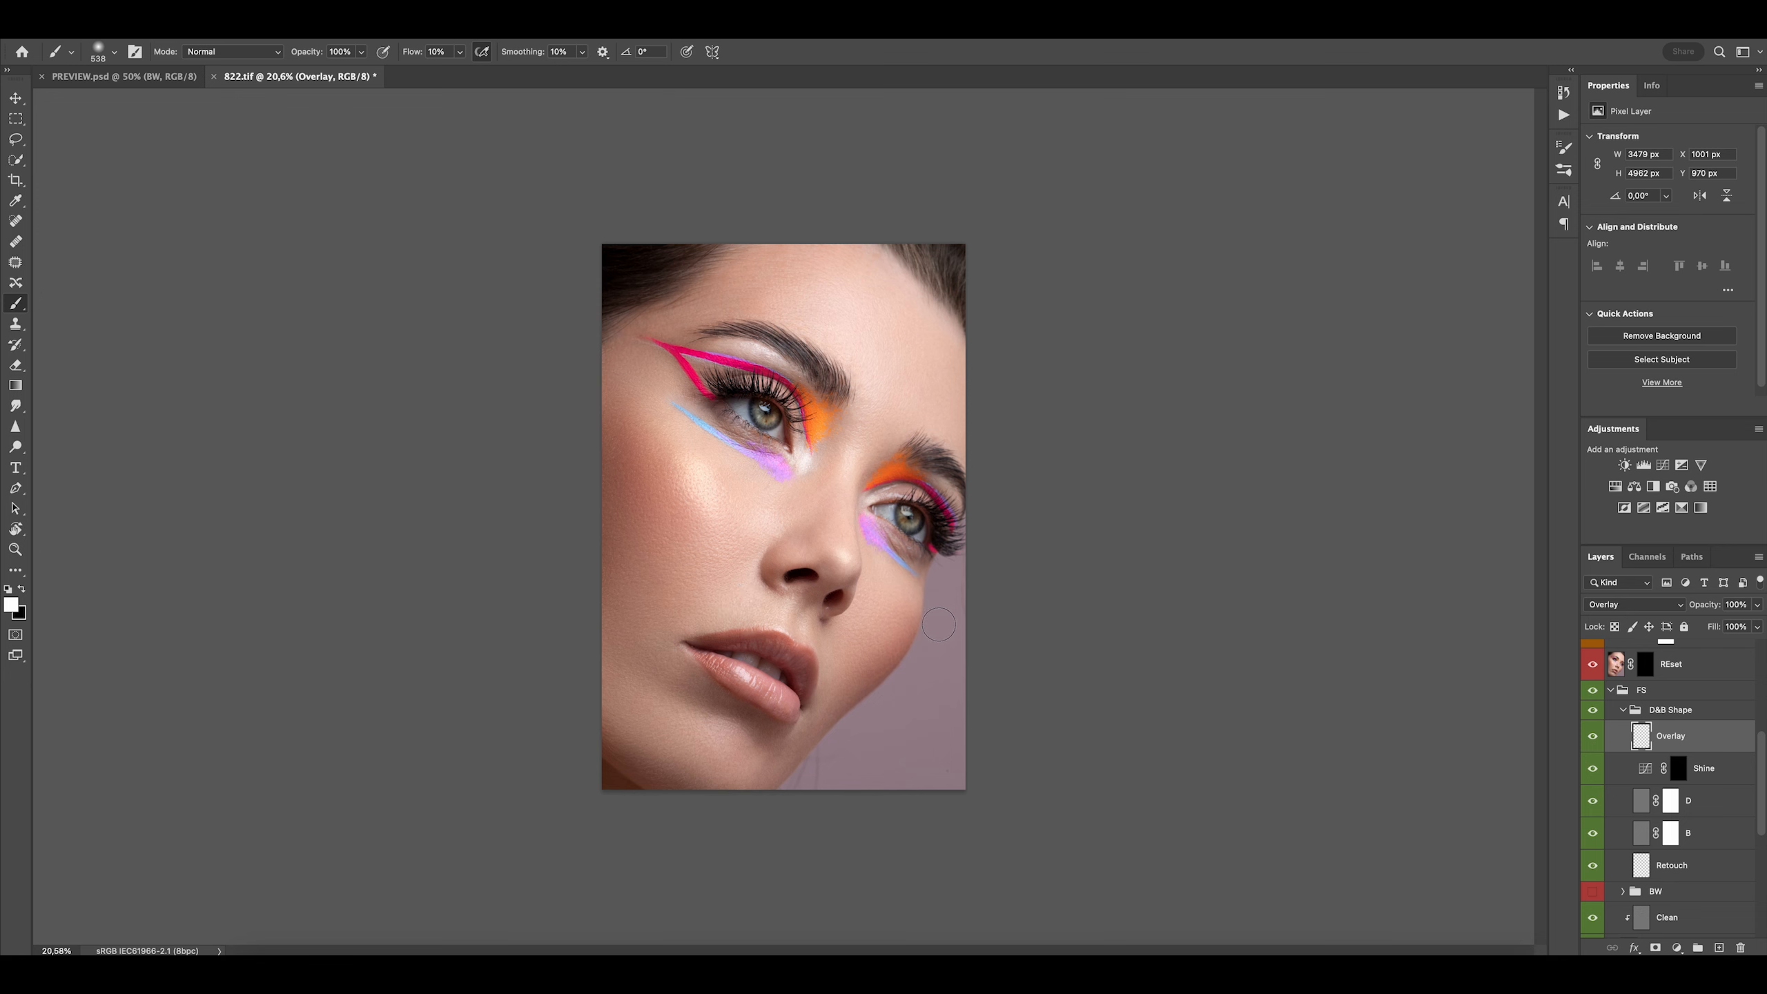
Show the Color Lookup layer and set the Coloring group's opacity to 34%
scroll(1600, 765, up, 4)
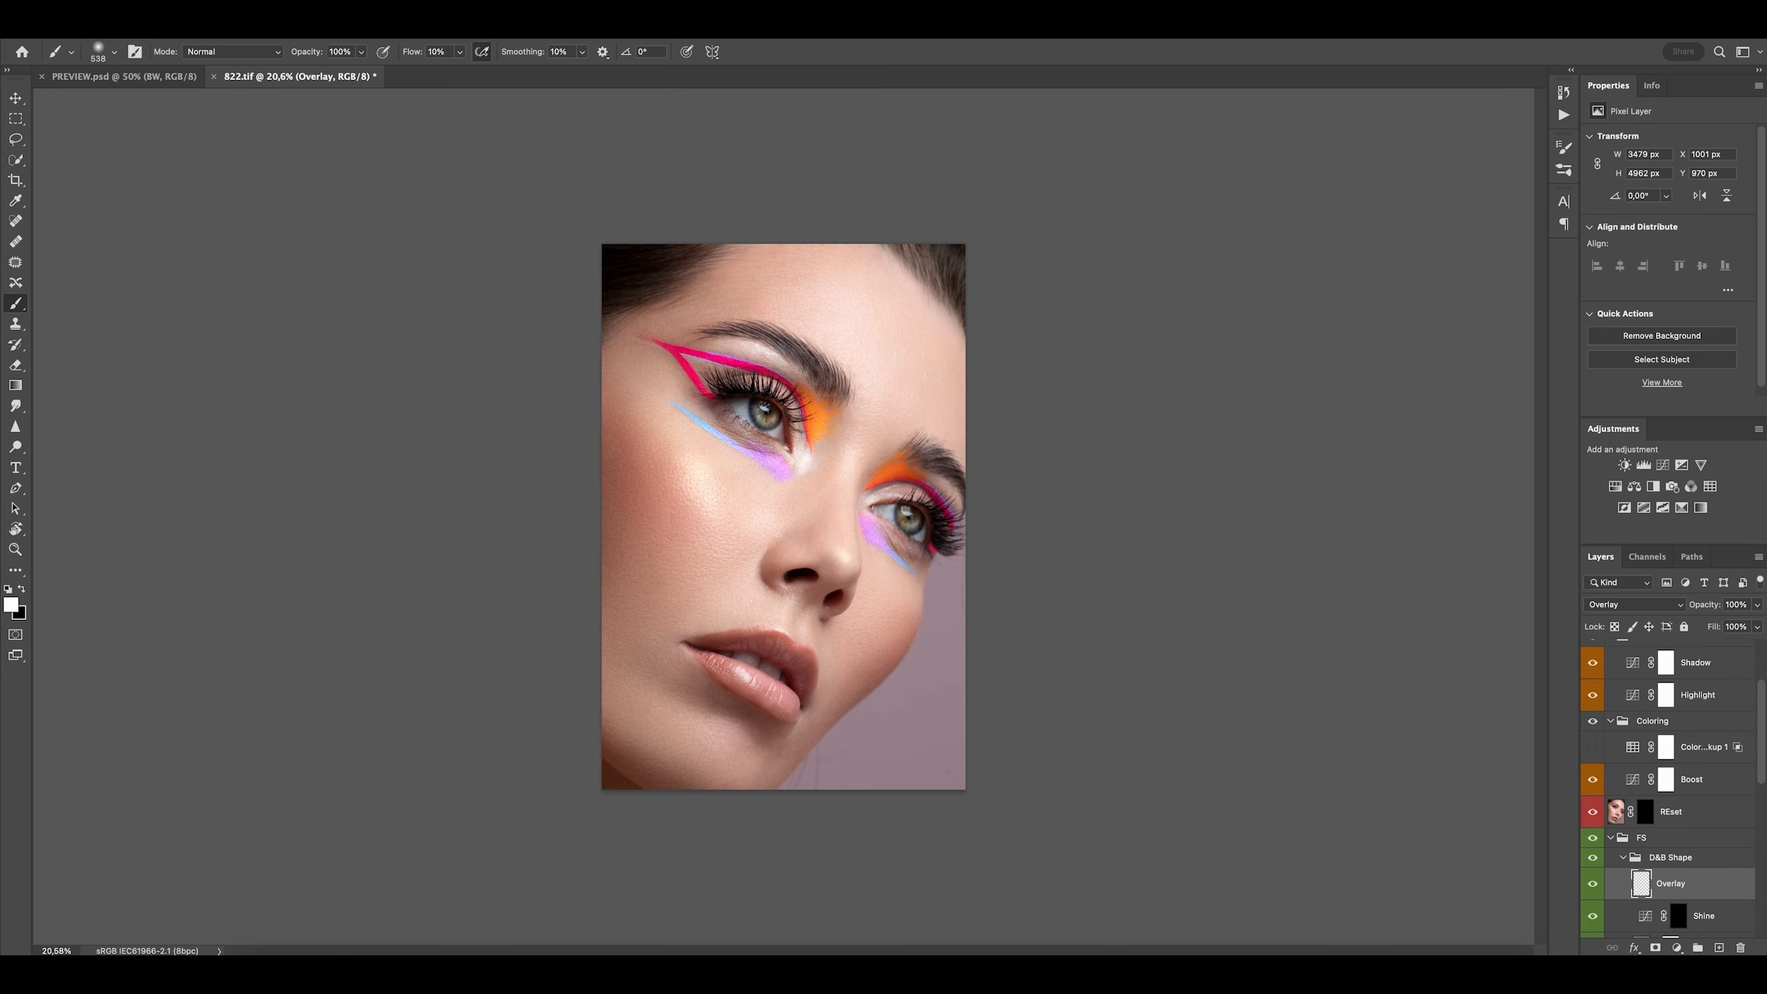
click(1591, 747)
click(1639, 727)
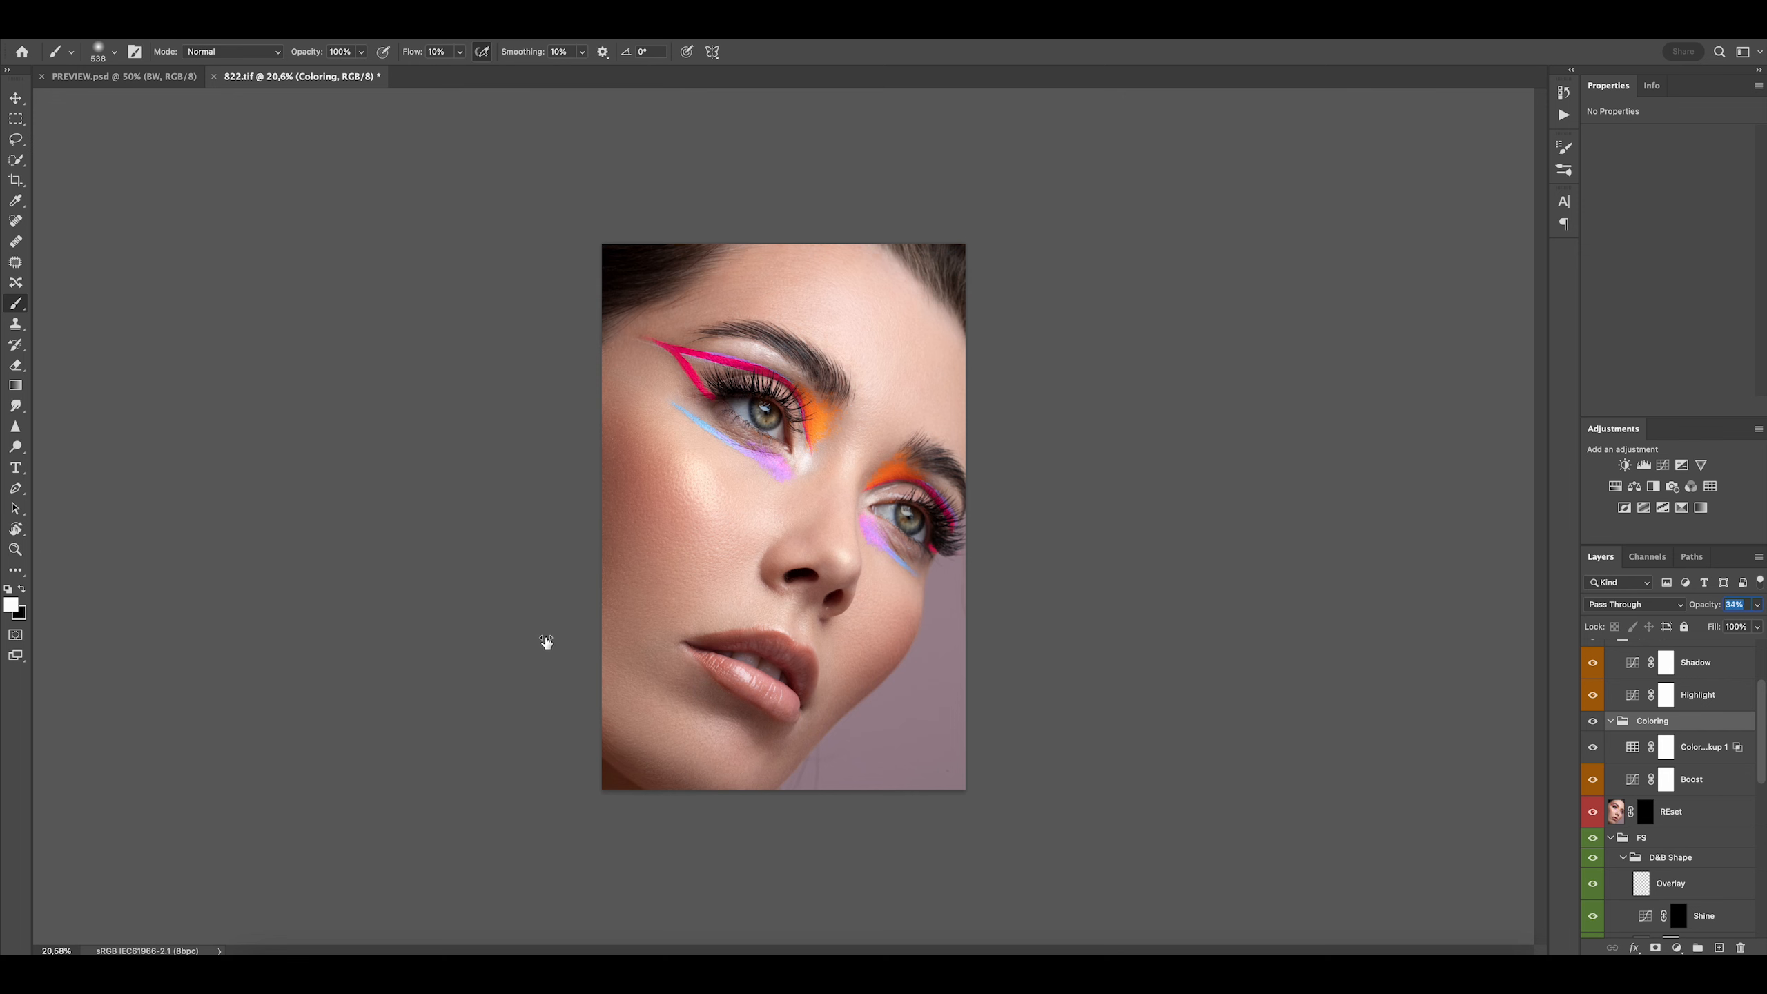
Mask the Highlight curves layer with a Color Range selection of Highlights at 29% fuzziness
scroll(1683, 731, up, 1)
click(1697, 737)
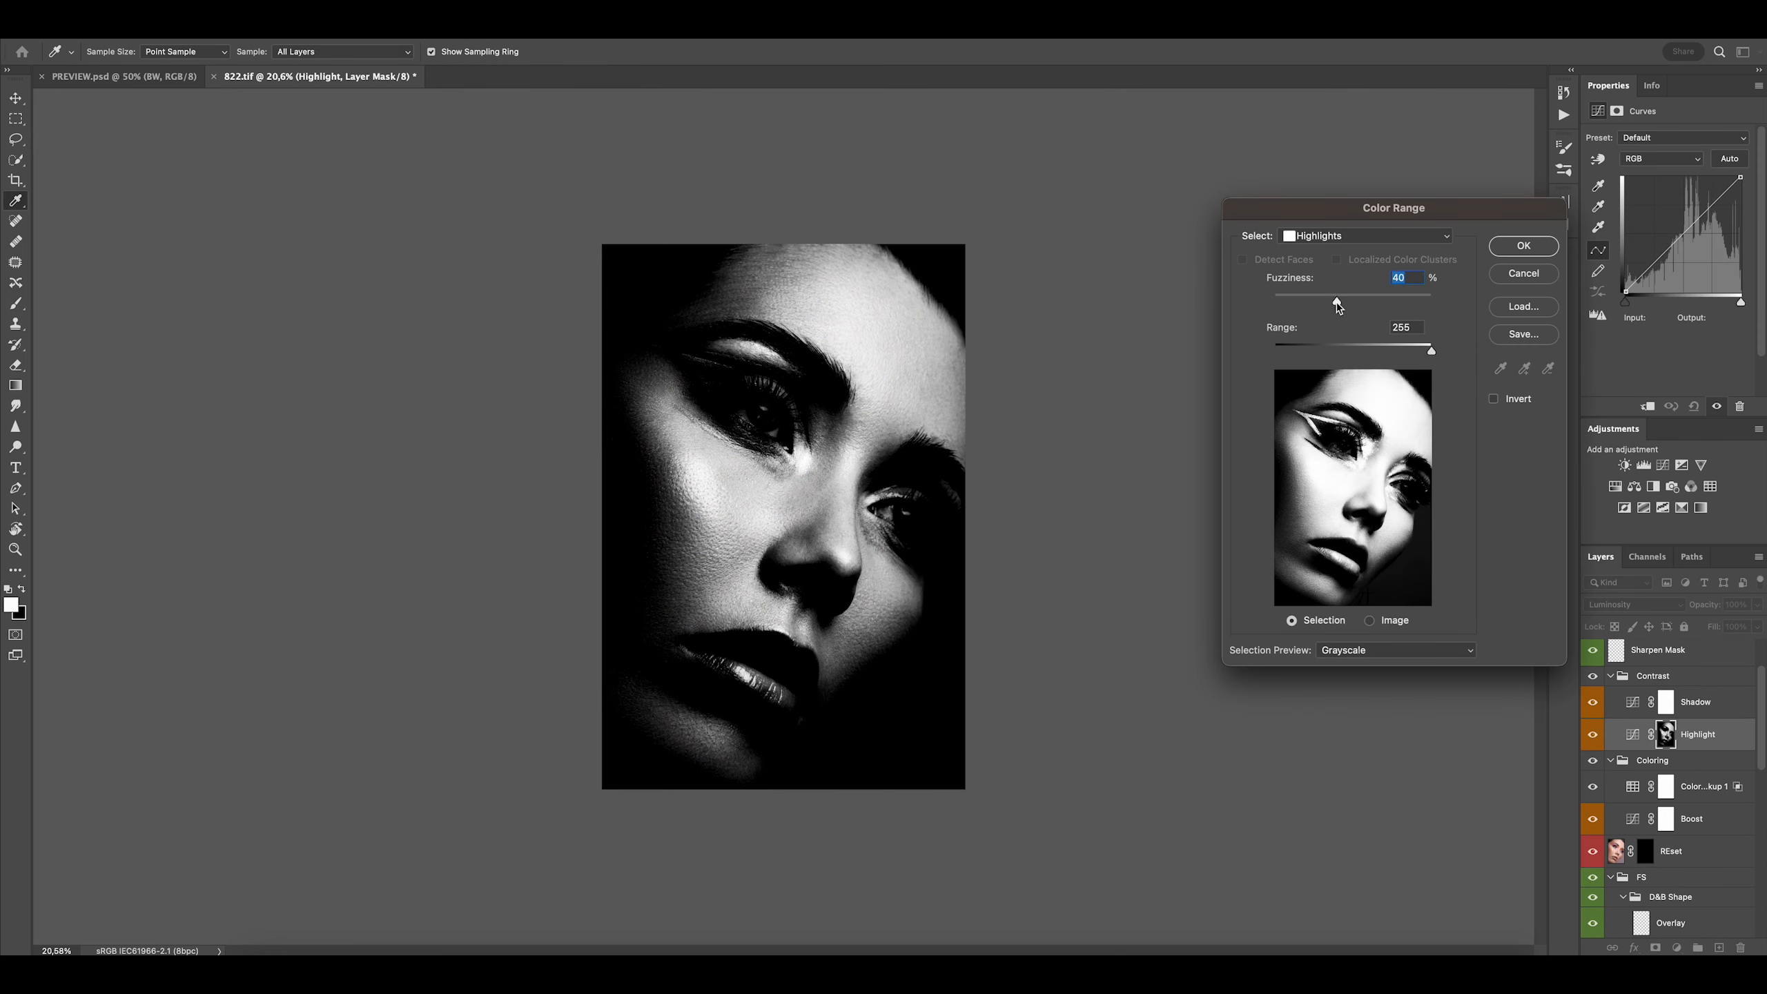
drag(1337, 306, 1321, 307)
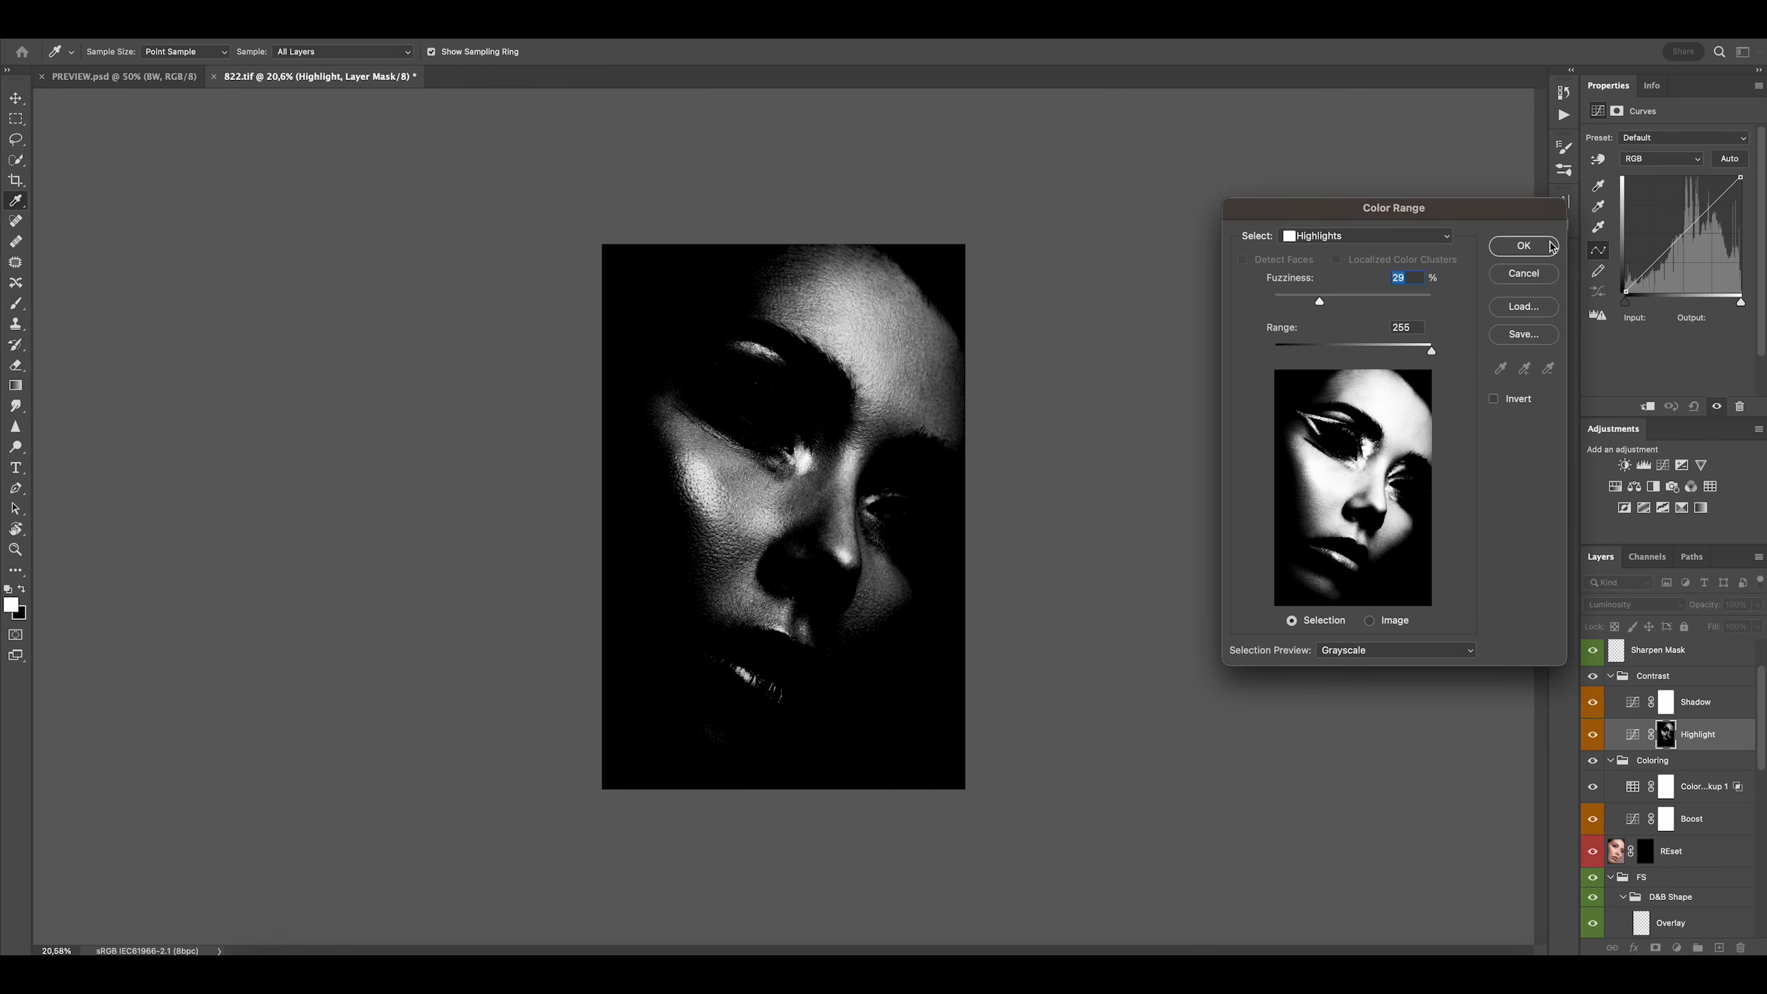
click(1534, 248)
key(b)
Shape the Highlight curve into a brightening curve with a point at input 96, output 109, compare it, and reduce the layer's opacity
drag(1711, 209, 1670, 243)
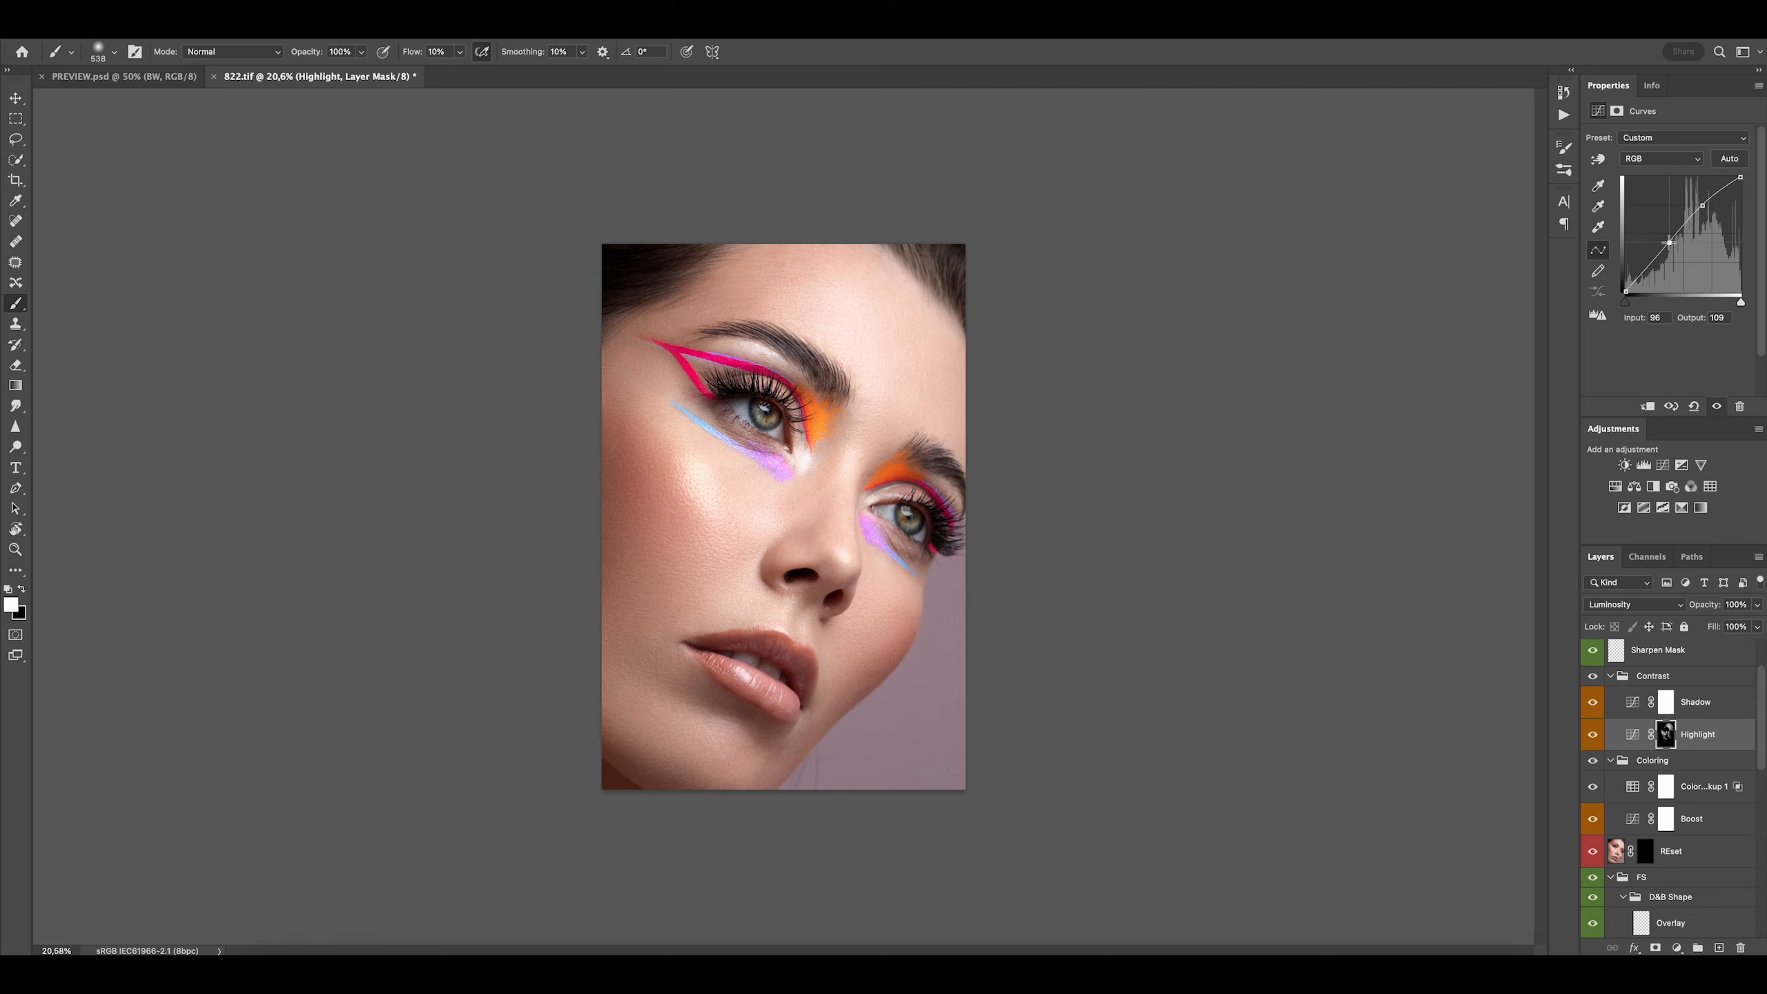
click(1593, 735)
click(1593, 736)
drag(1715, 610, 786, 658)
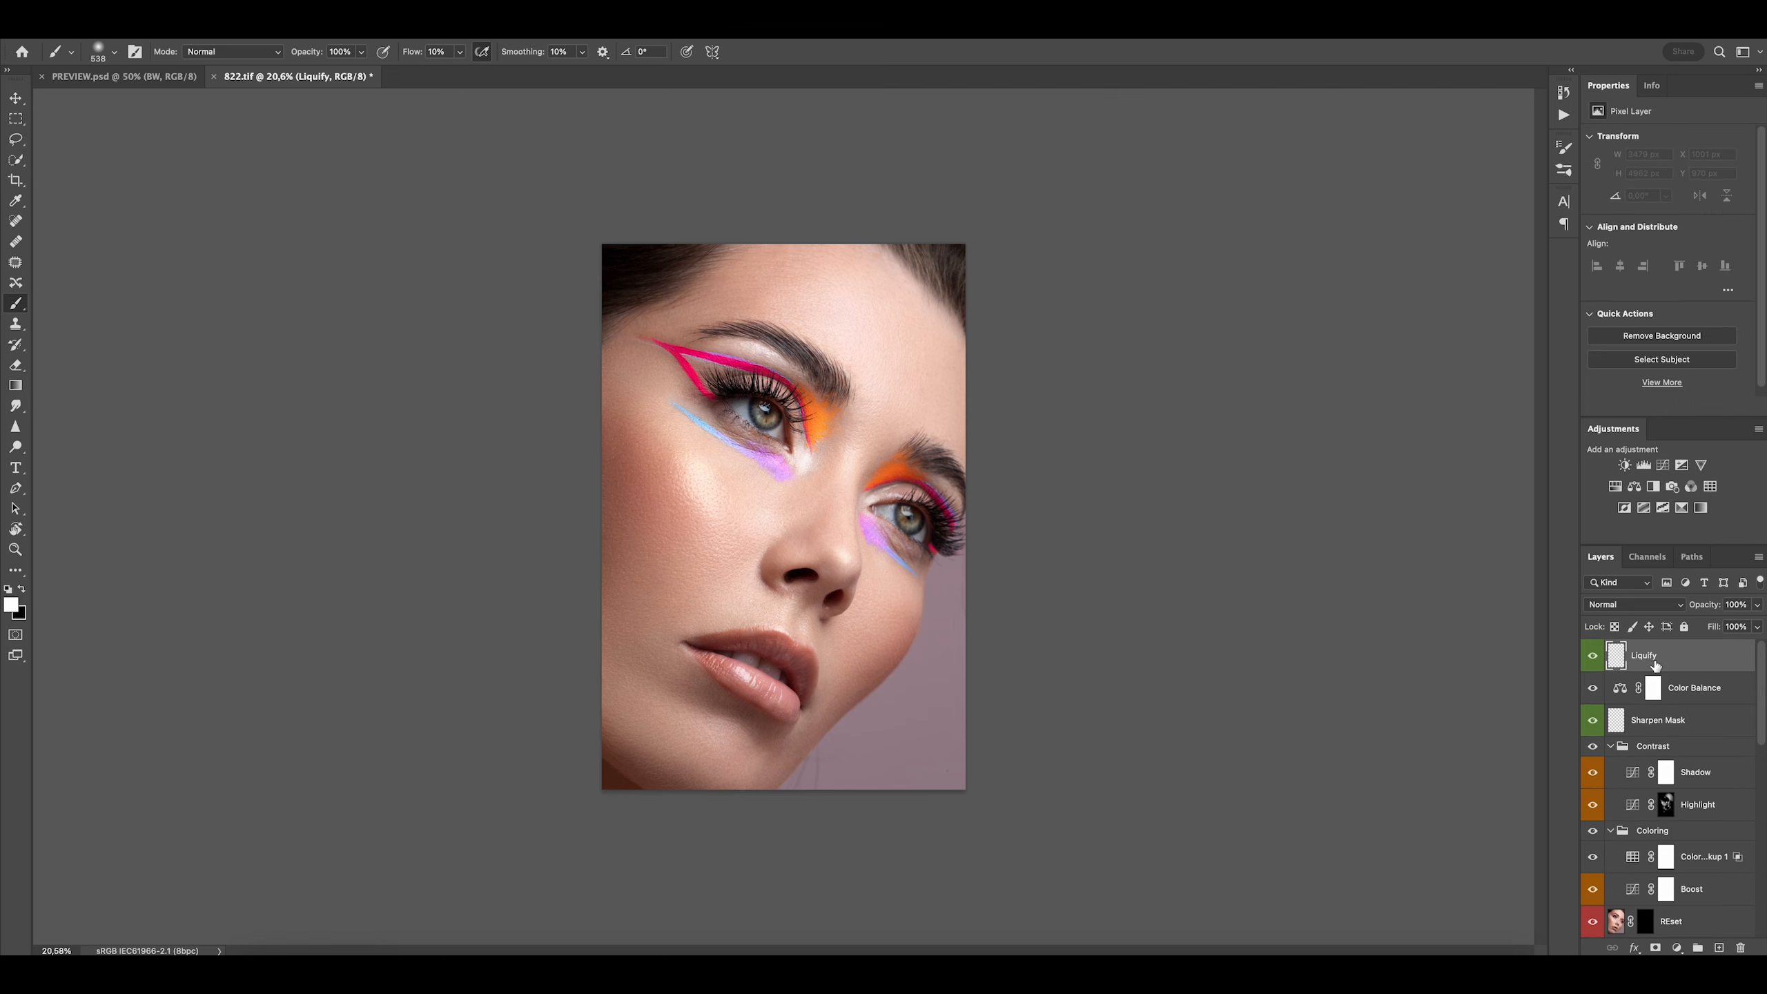
Stamp all visible layers onto the Liquify layer and gently reshape the nose and lips with Forward Warp in the Liquify filter
key(alt+shift+super+e)
key(shift+super+x)
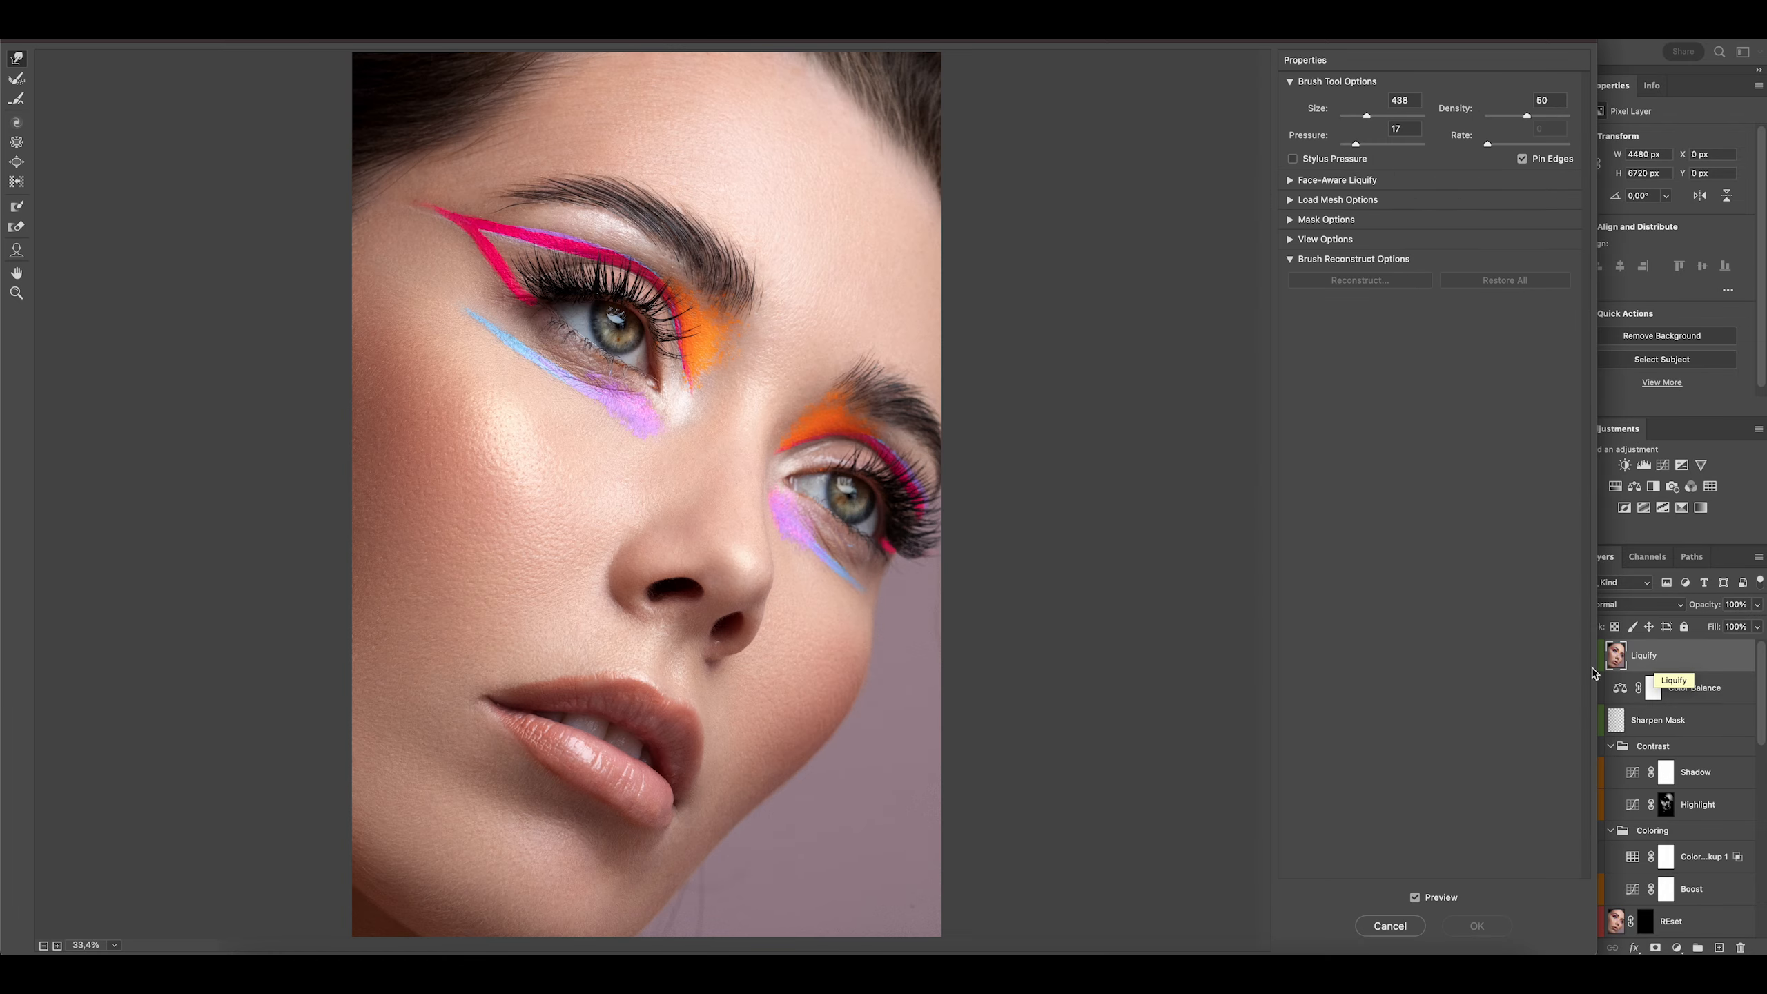
drag(665, 590, 626, 637)
drag(594, 637, 592, 628)
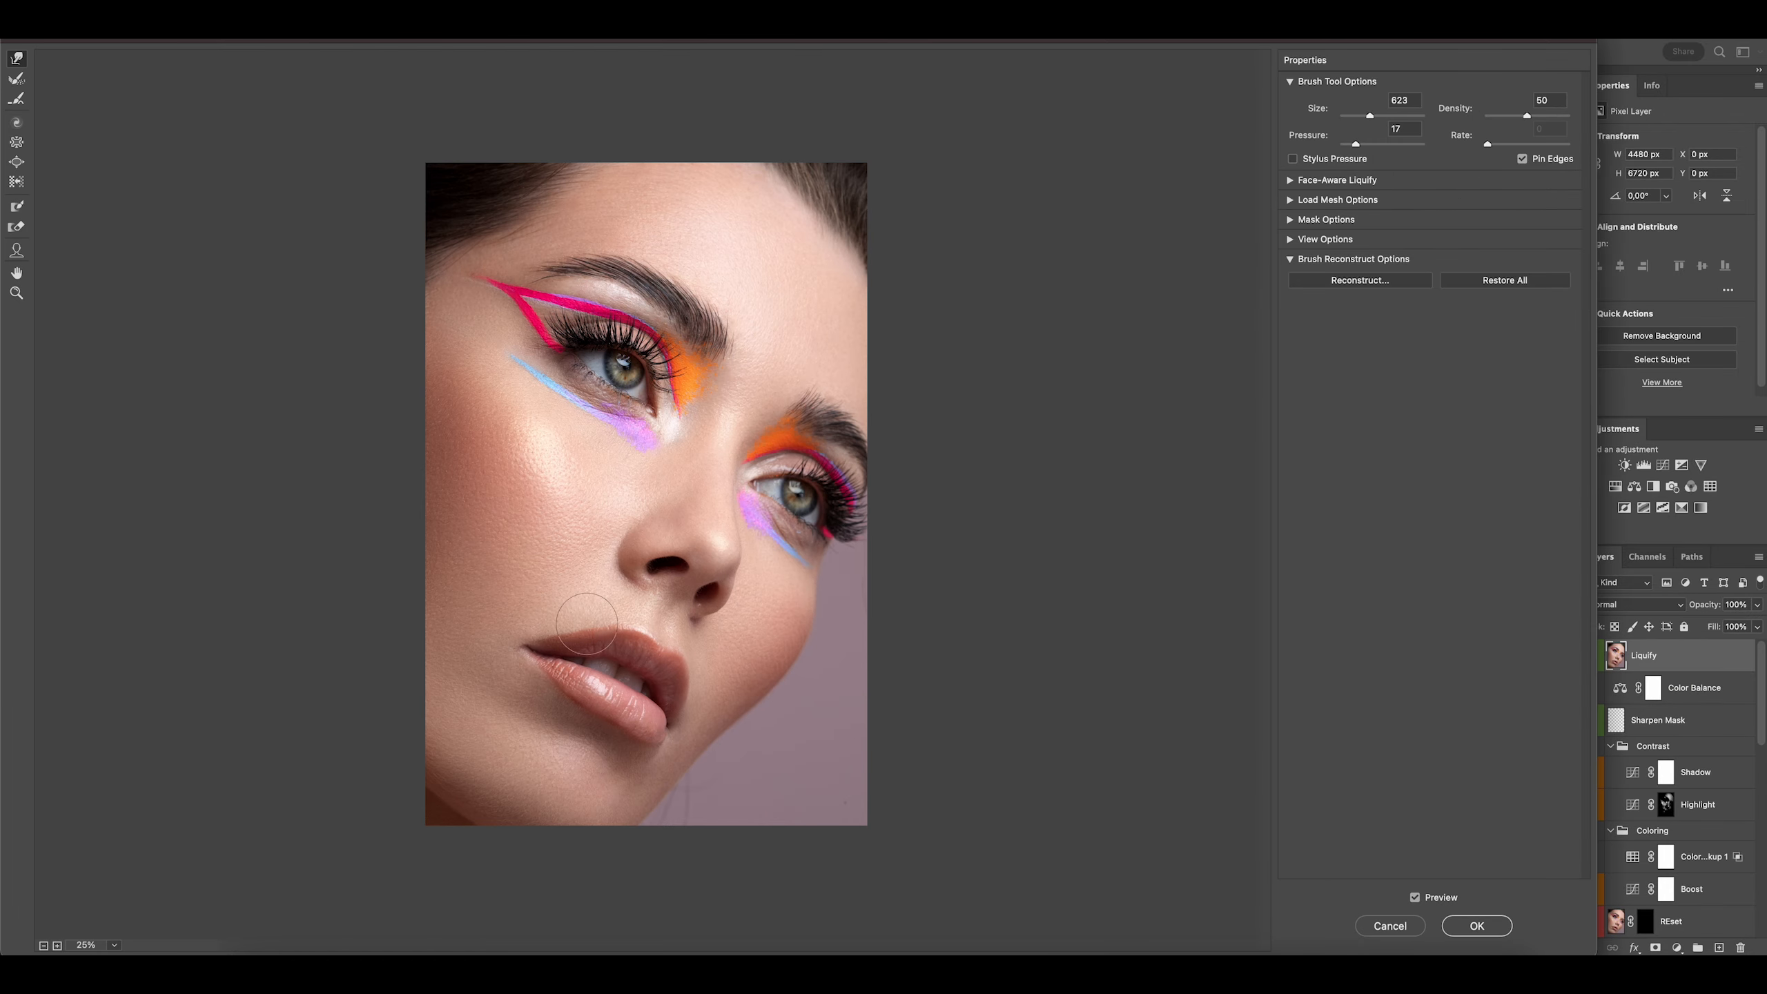
mouse_move(621, 702)
mouse_down()
mouse_move(655, 701)
mouse_move(592, 703)
mouse_move(614, 652)
mouse_move(540, 637)
mouse_move(590, 619)
mouse_move(595, 636)
mouse_up()
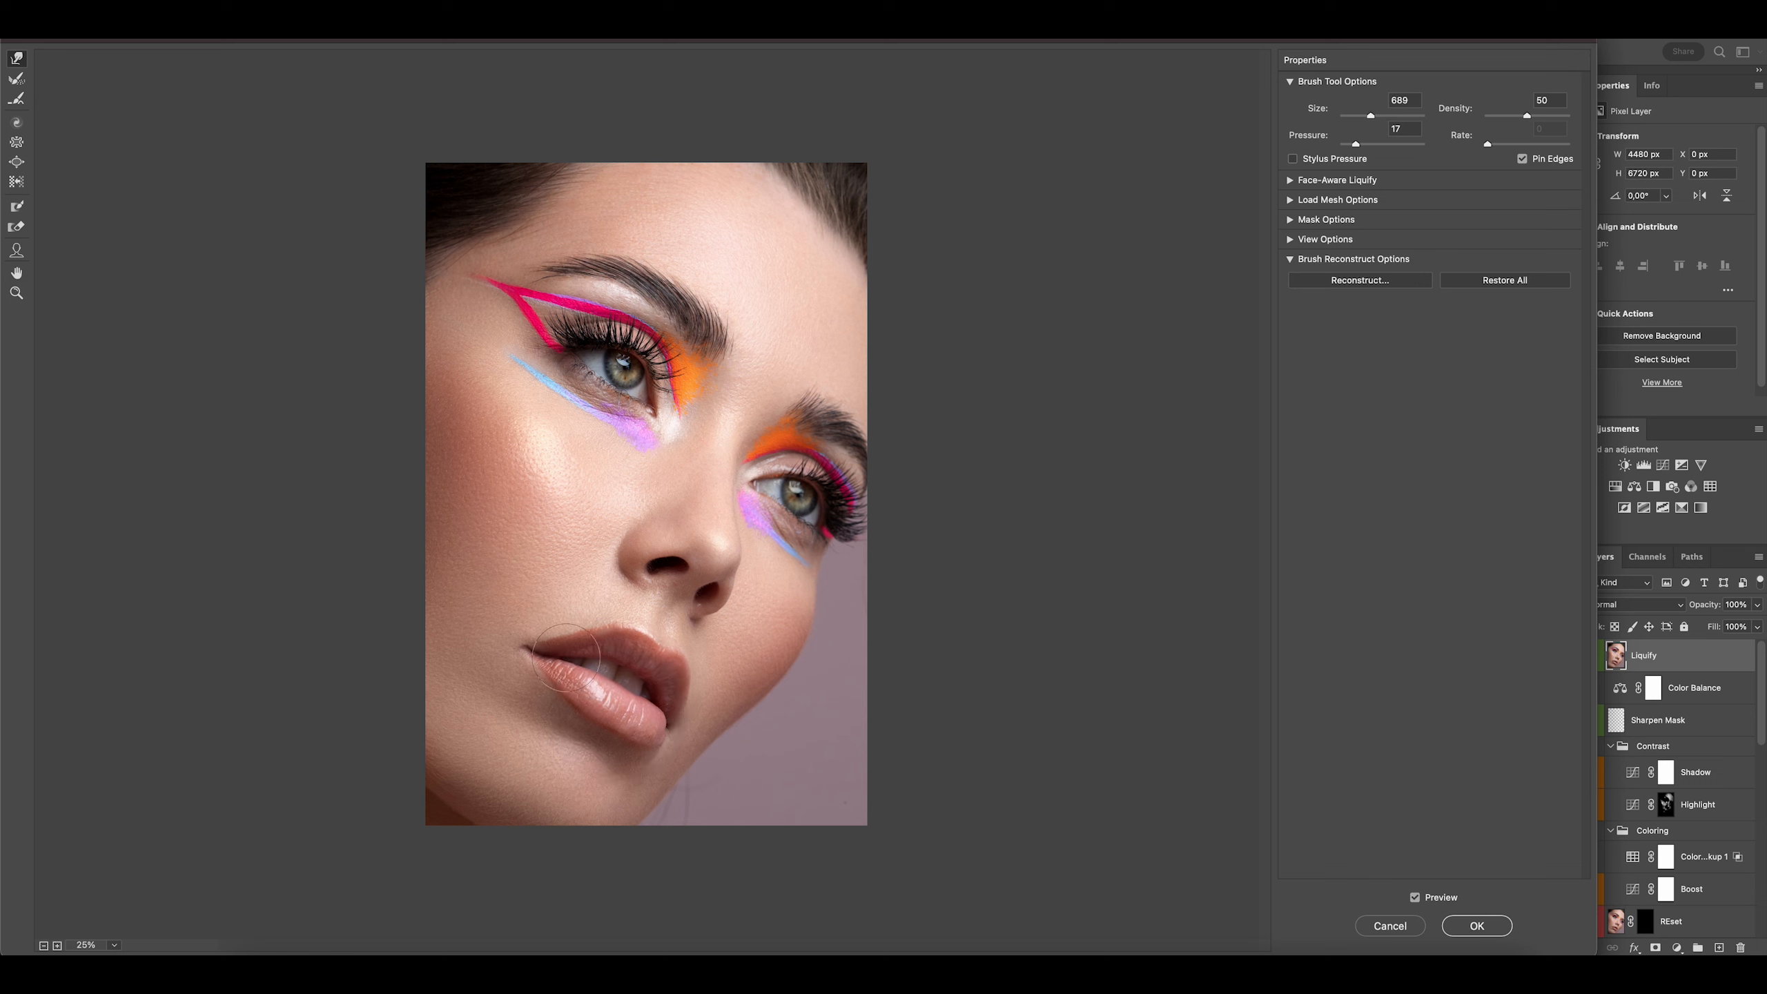
alt+click(682, 640)
drag(640, 564, 650, 564)
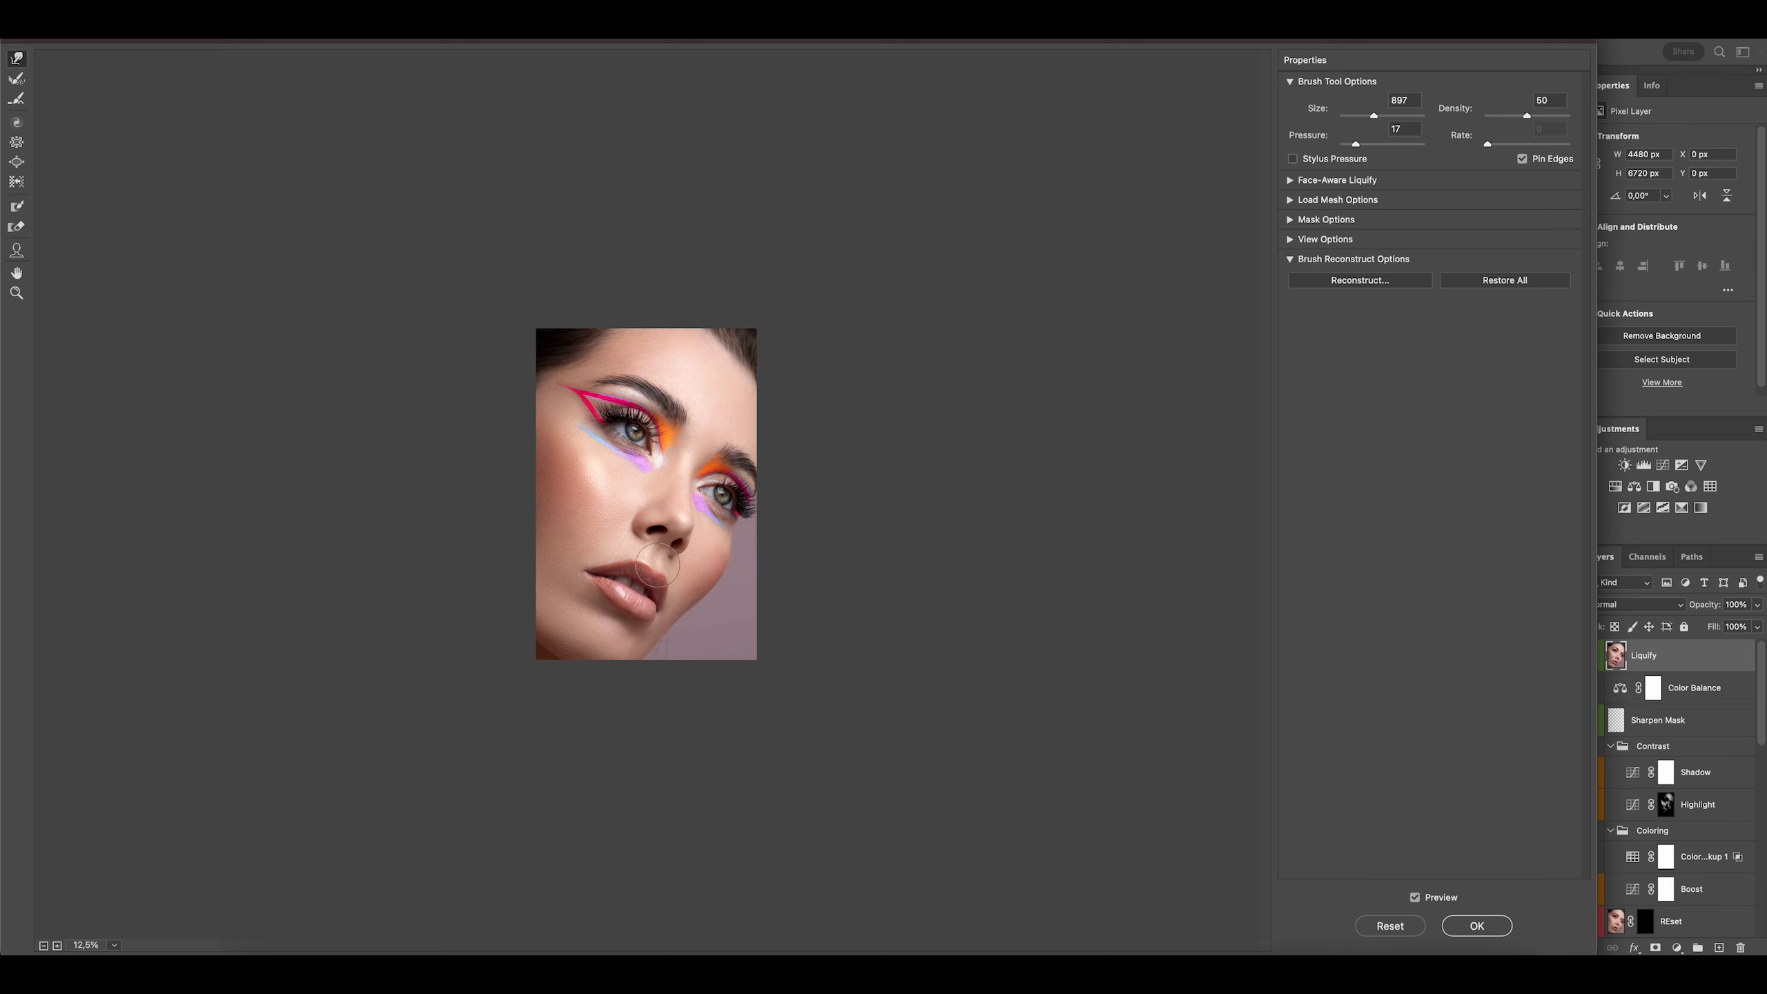
Nudge both eyebrows and the far eye area into shape with Forward Warp at brush size 897 and apply Liquify
key(super+plus)
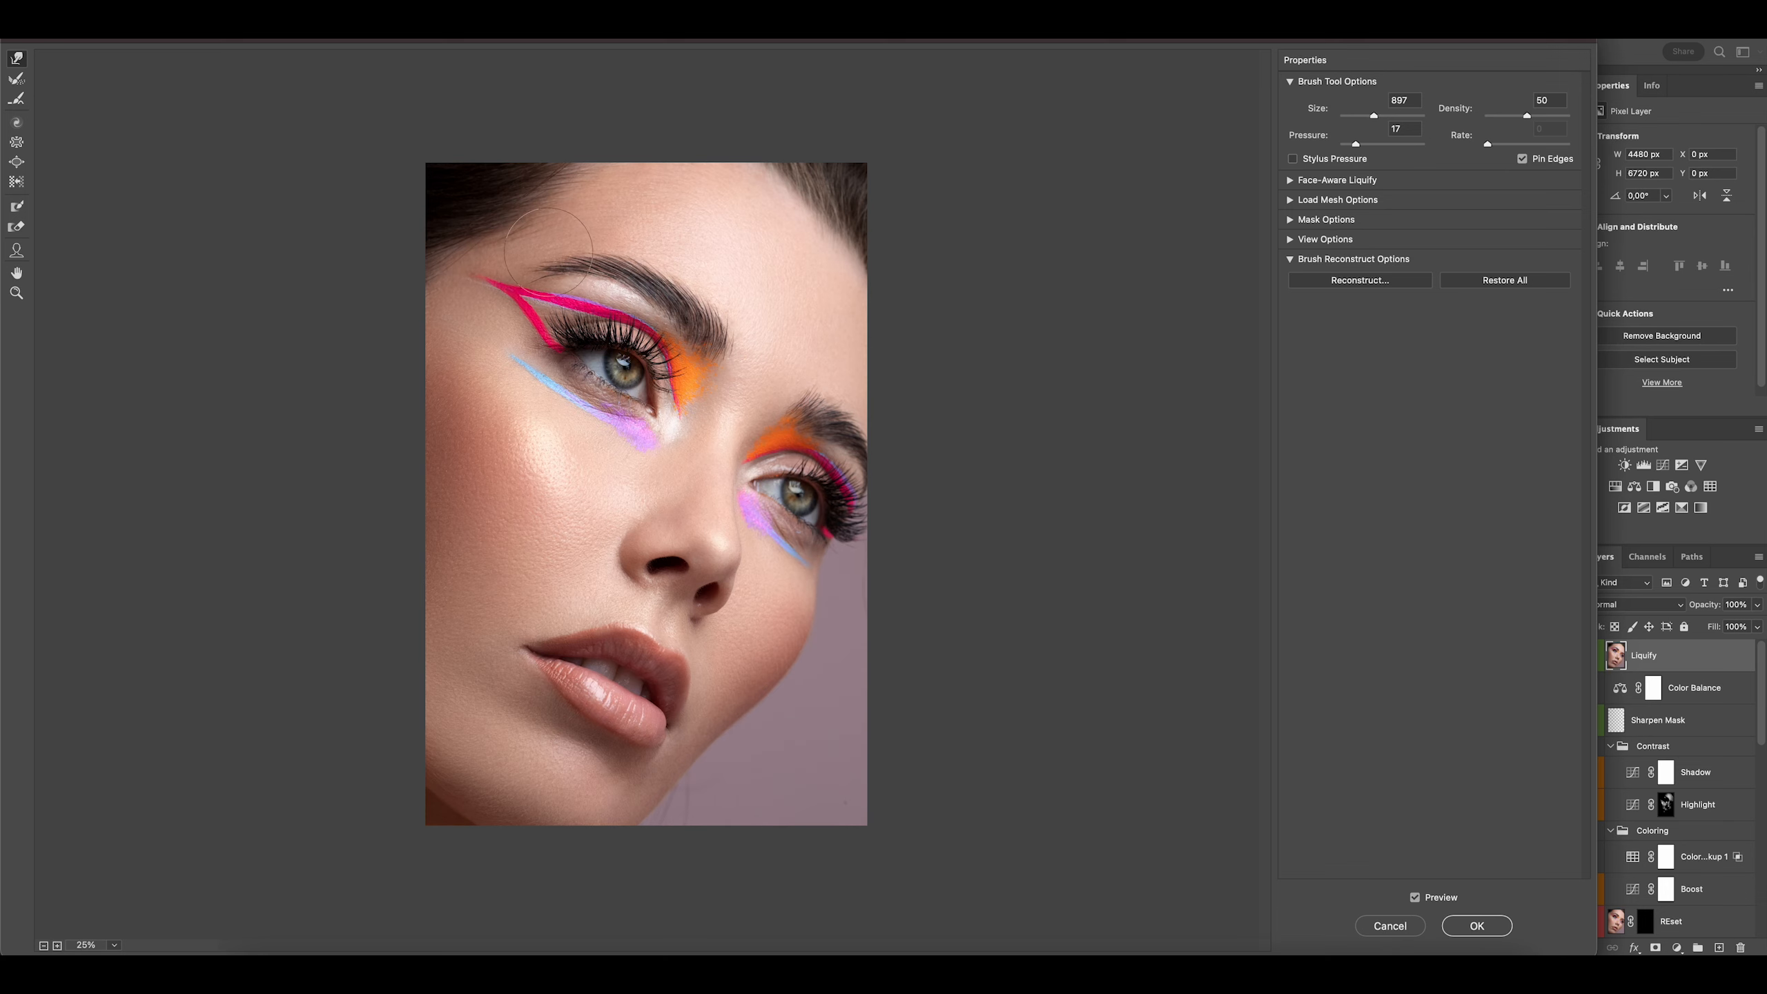
drag(720, 318, 725, 311)
drag(819, 407, 822, 395)
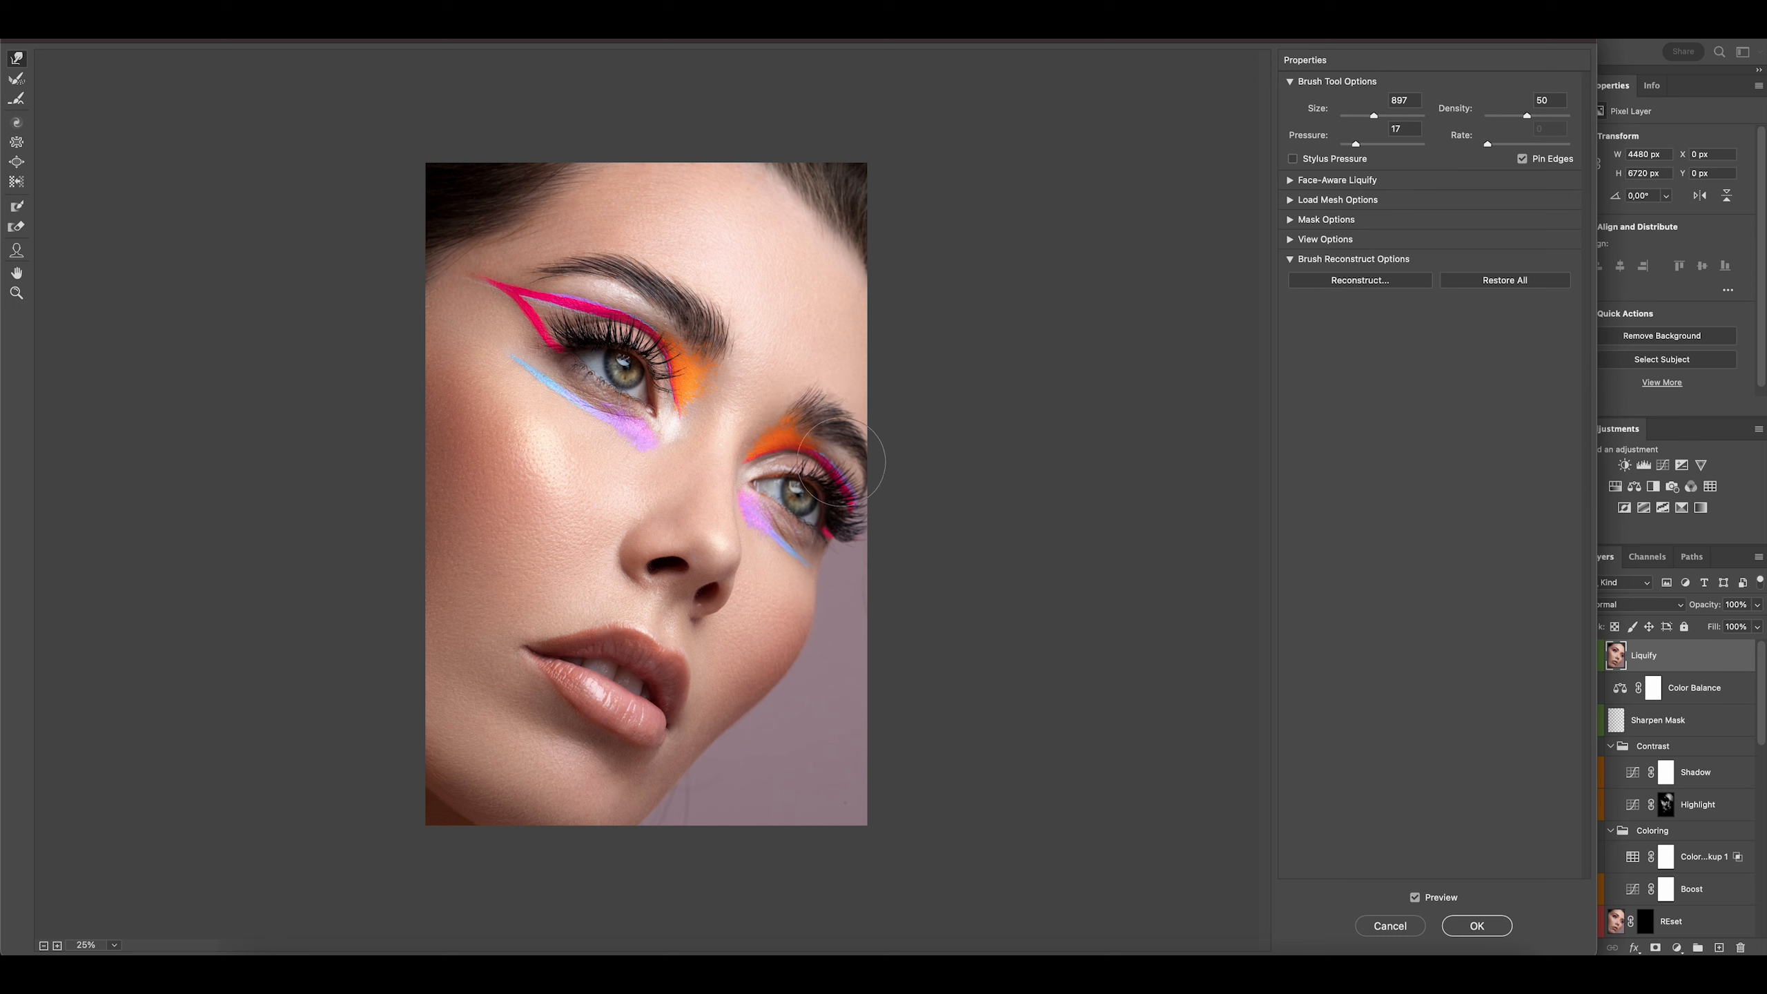
drag(755, 443, 750, 442)
click(1475, 924)
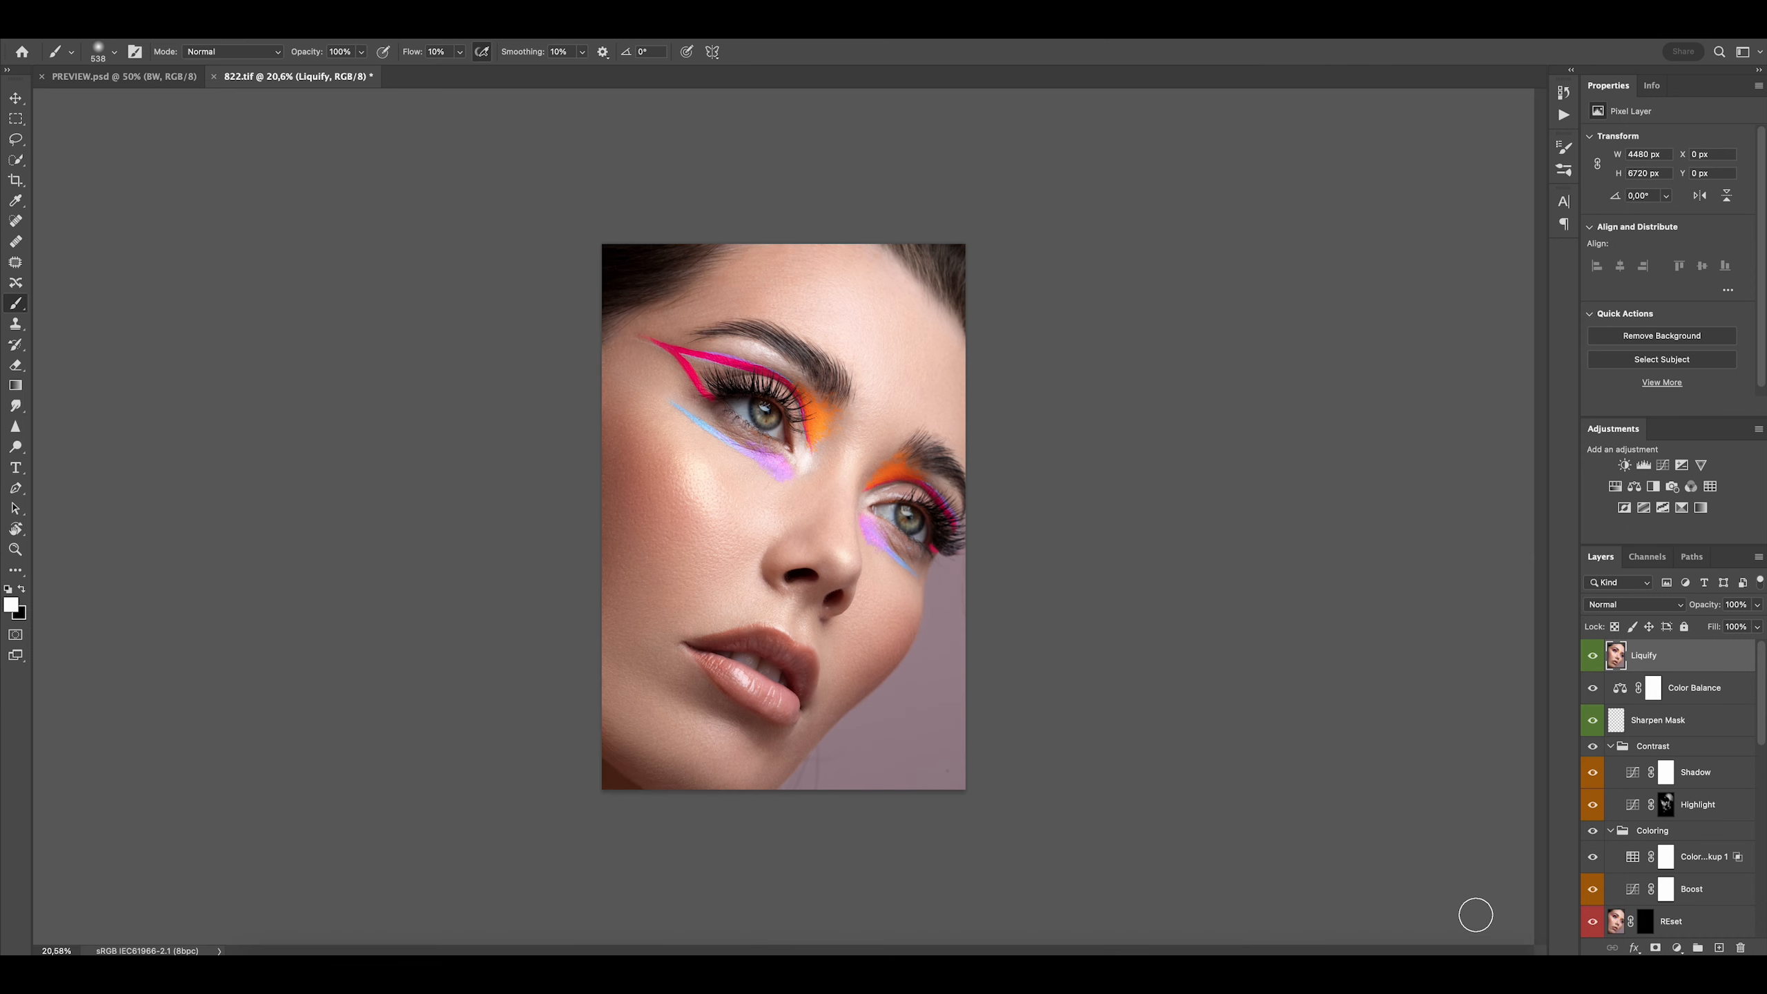
Merge all visible layers into the Background and add a new empty layer above it
key(super+shift+e)
drag(1012, 820, 1063, 835)
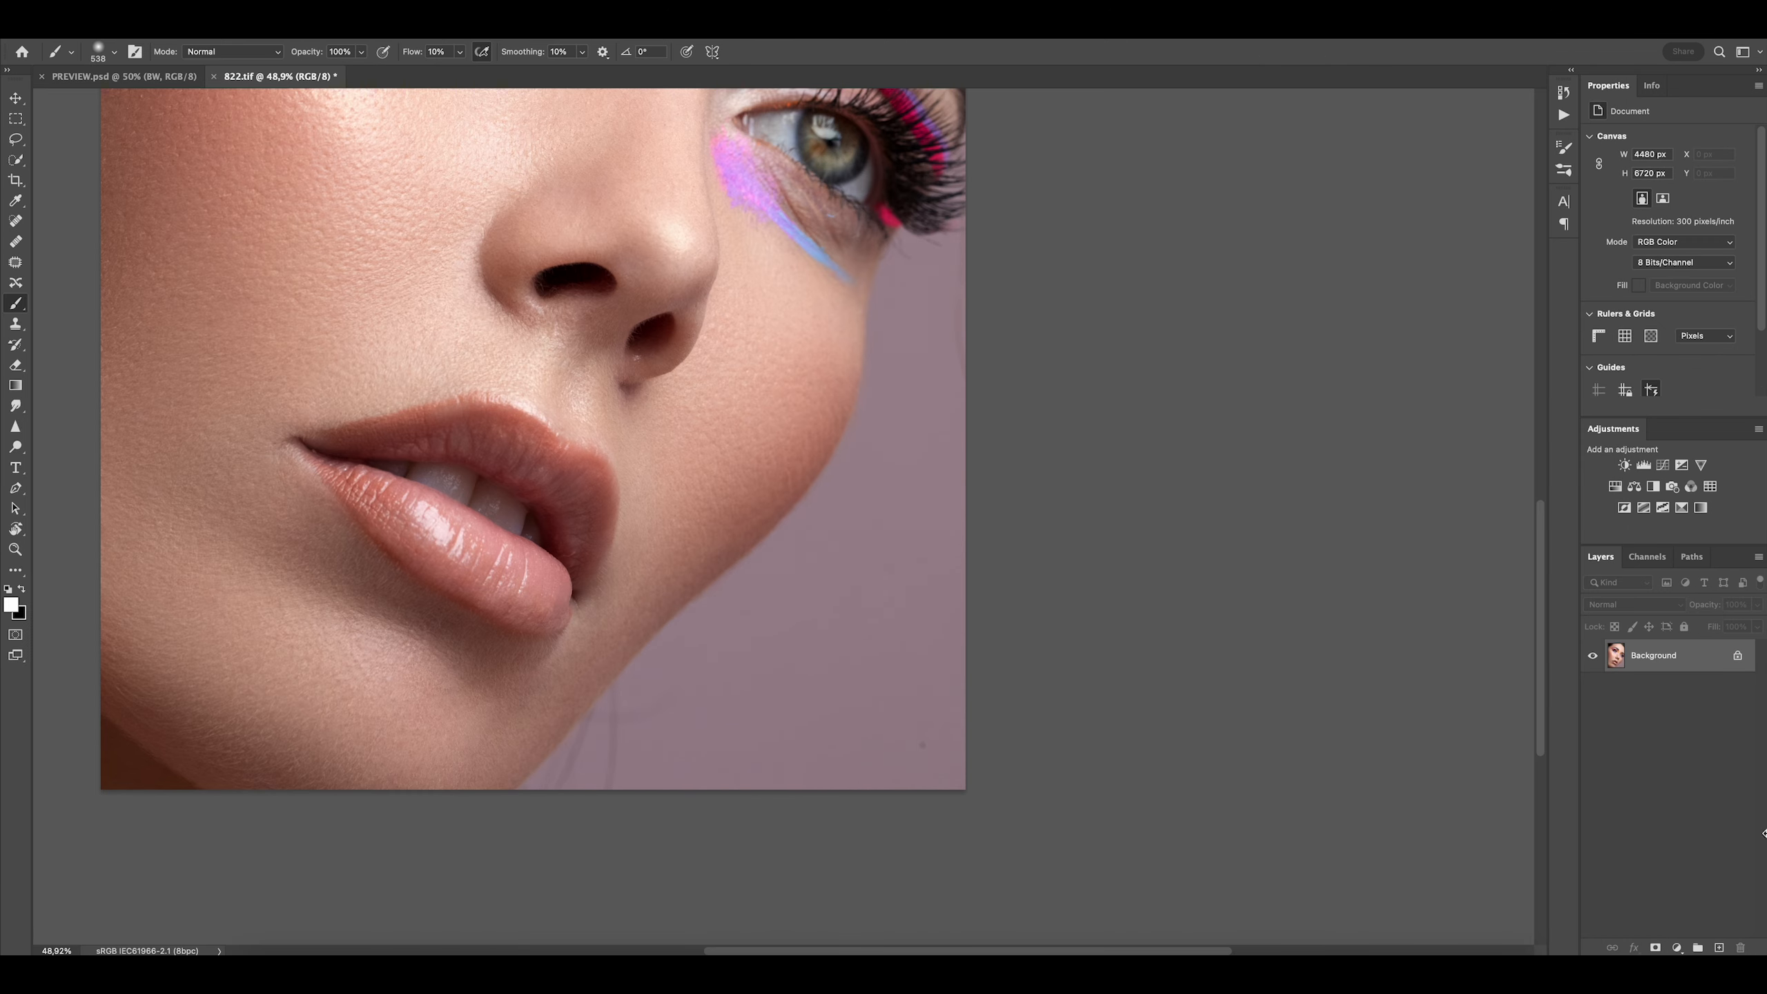
click(1718, 947)
Heal the dark spot and stray hairs in the backdrop beside the jaw and clone away the remnants along the jaw edge
mouse_move(623, 691)
super+mouse_down()
mouse_move(659, 697)
mouse_move(749, 466)
super+mouse_up()
key(s)
key(j)
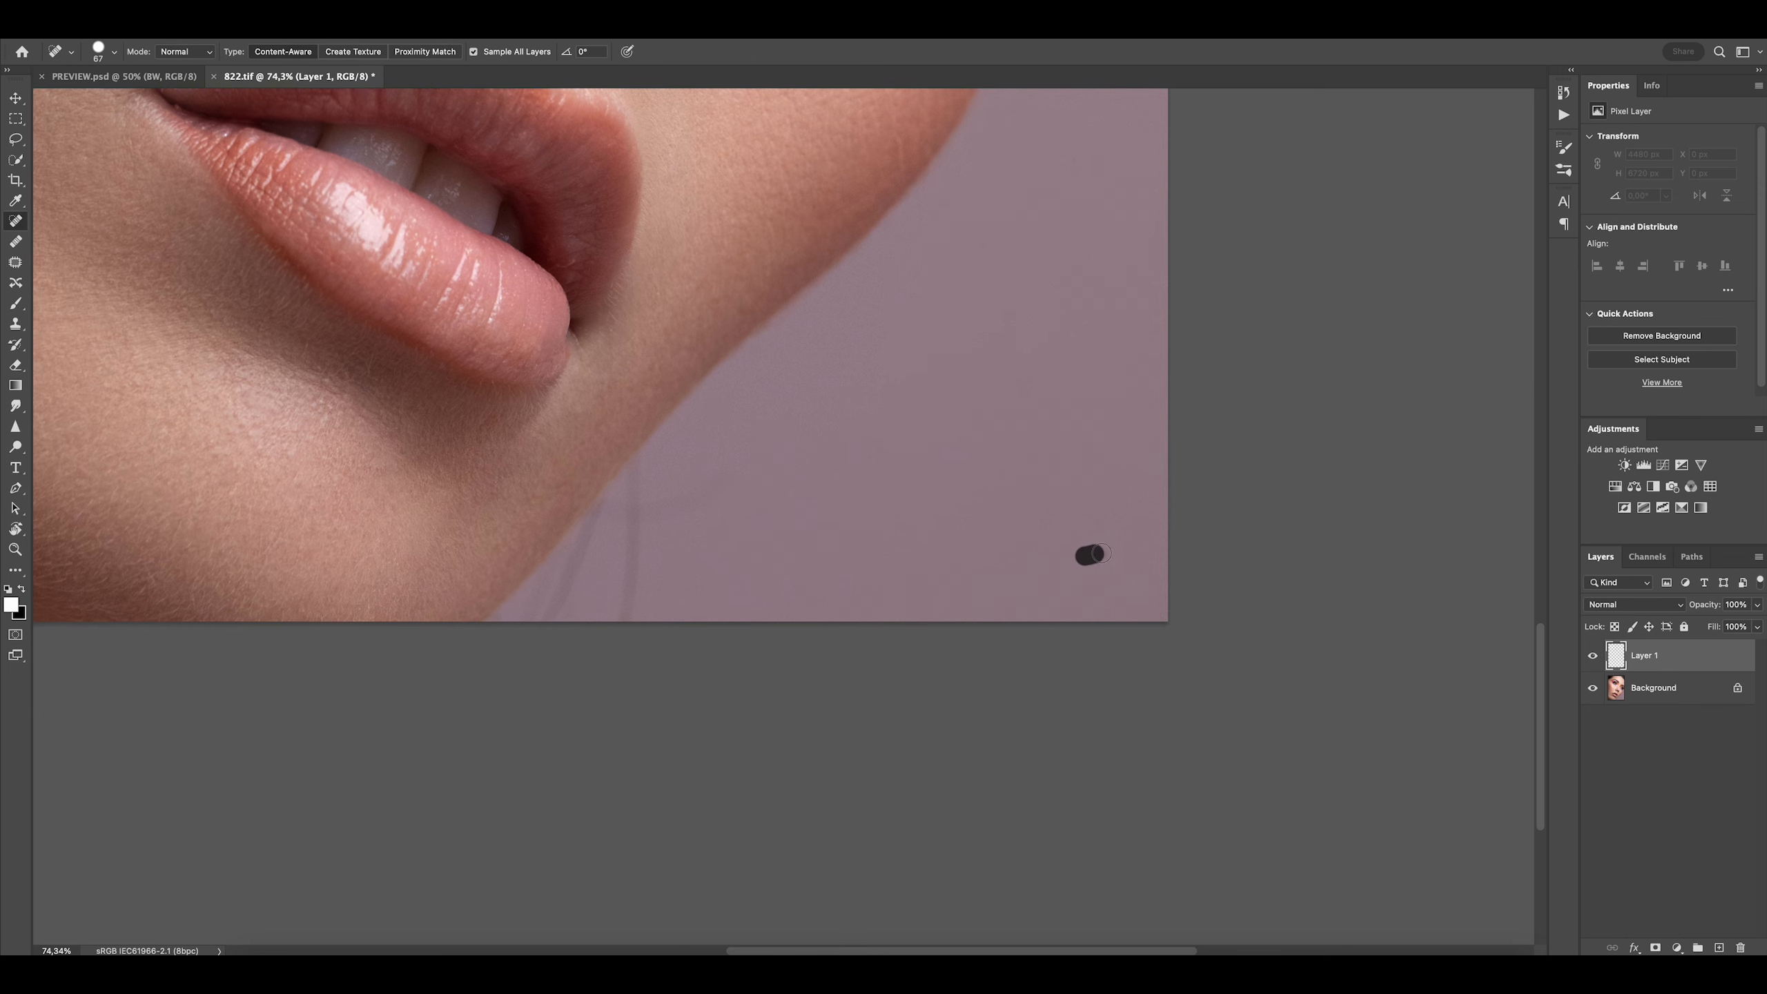
mouse_move(619, 611)
mouse_down()
mouse_move(633, 544)
mouse_move(635, 484)
mouse_move(685, 536)
mouse_up()
key(s)
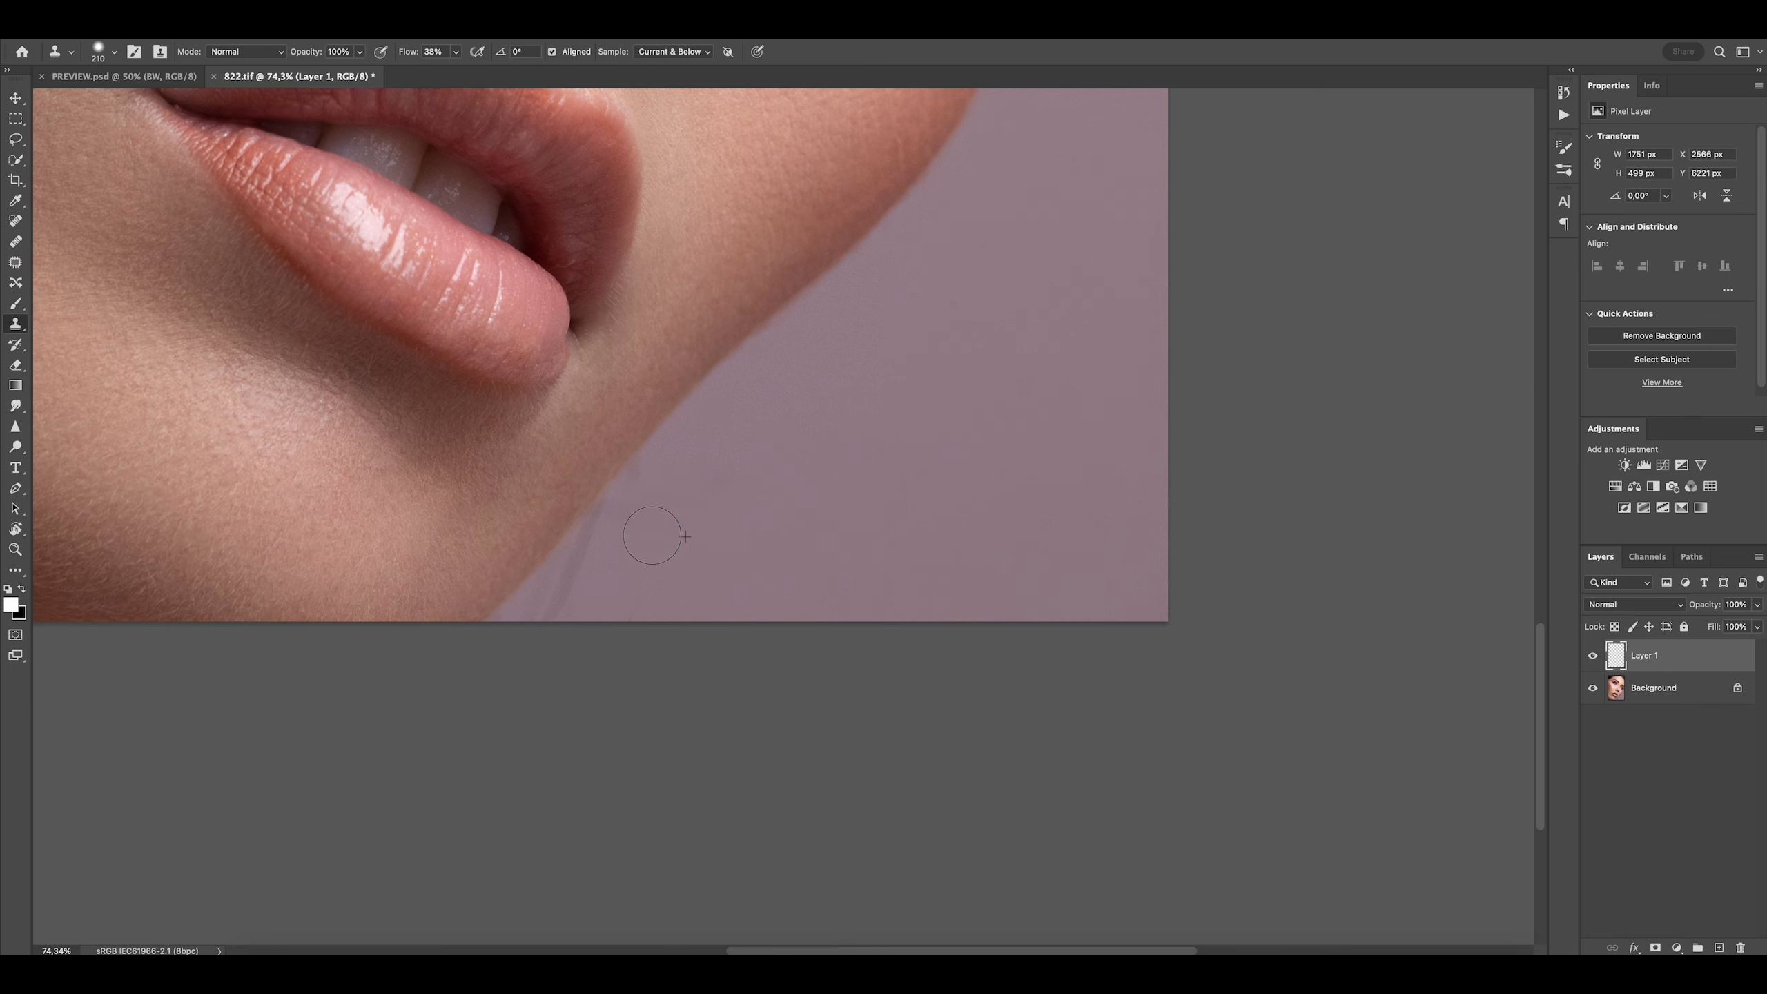
mouse_move(626, 477)
mouse_down()
mouse_move(584, 525)
mouse_move(596, 534)
mouse_up()
mouse_move(591, 557)
mouse_down()
mouse_move(603, 598)
mouse_move(514, 612)
mouse_up()
mouse_move(911, 464)
super+mouse_down()
mouse_move(940, 452)
mouse_move(846, 437)
mouse_move(904, 442)
super+mouse_up()
Add a Hue/Saturation adjustment and lower the saturation of the Blues sampled from the far eye's white
click(1614, 486)
click(1597, 158)
click(918, 522)
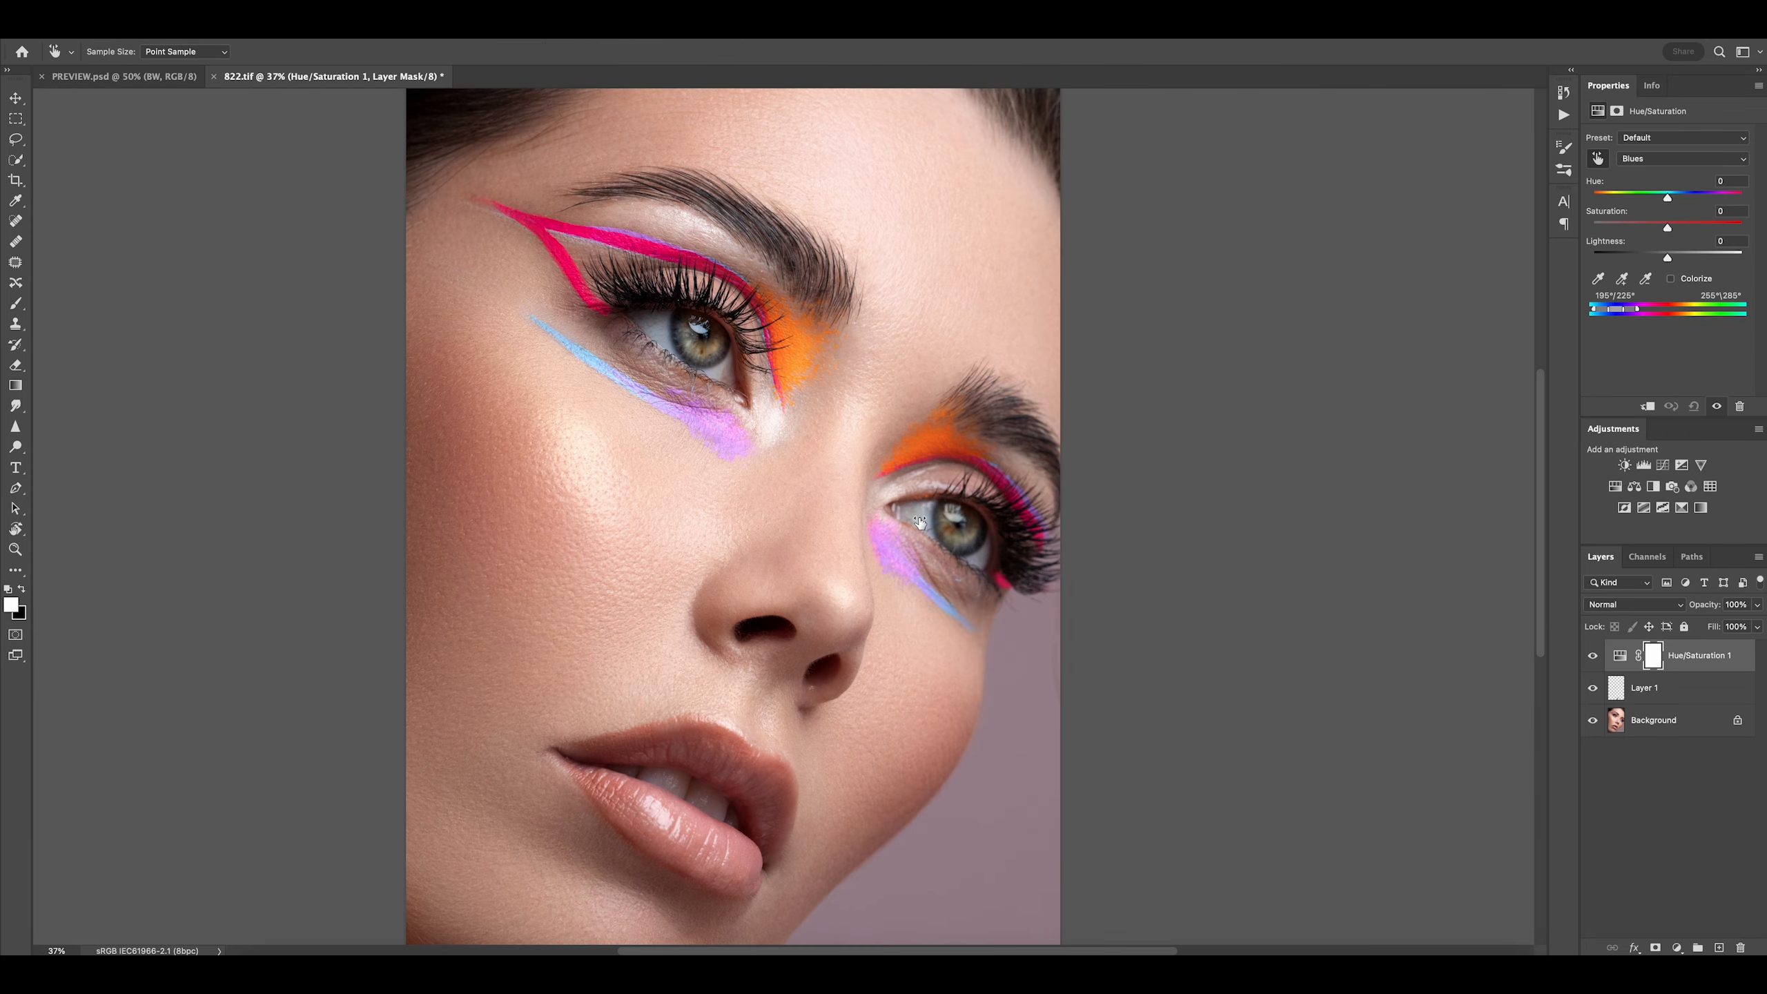
mouse_move(918, 522)
mouse_down()
mouse_move(993, 515)
mouse_move(911, 536)
mouse_up()
Invert the Hue/Saturation mask and paint the adjustment in over the eye whites with a white brush at 40% flow
click(1653, 661)
key(super+i)
key(s)
key(b)
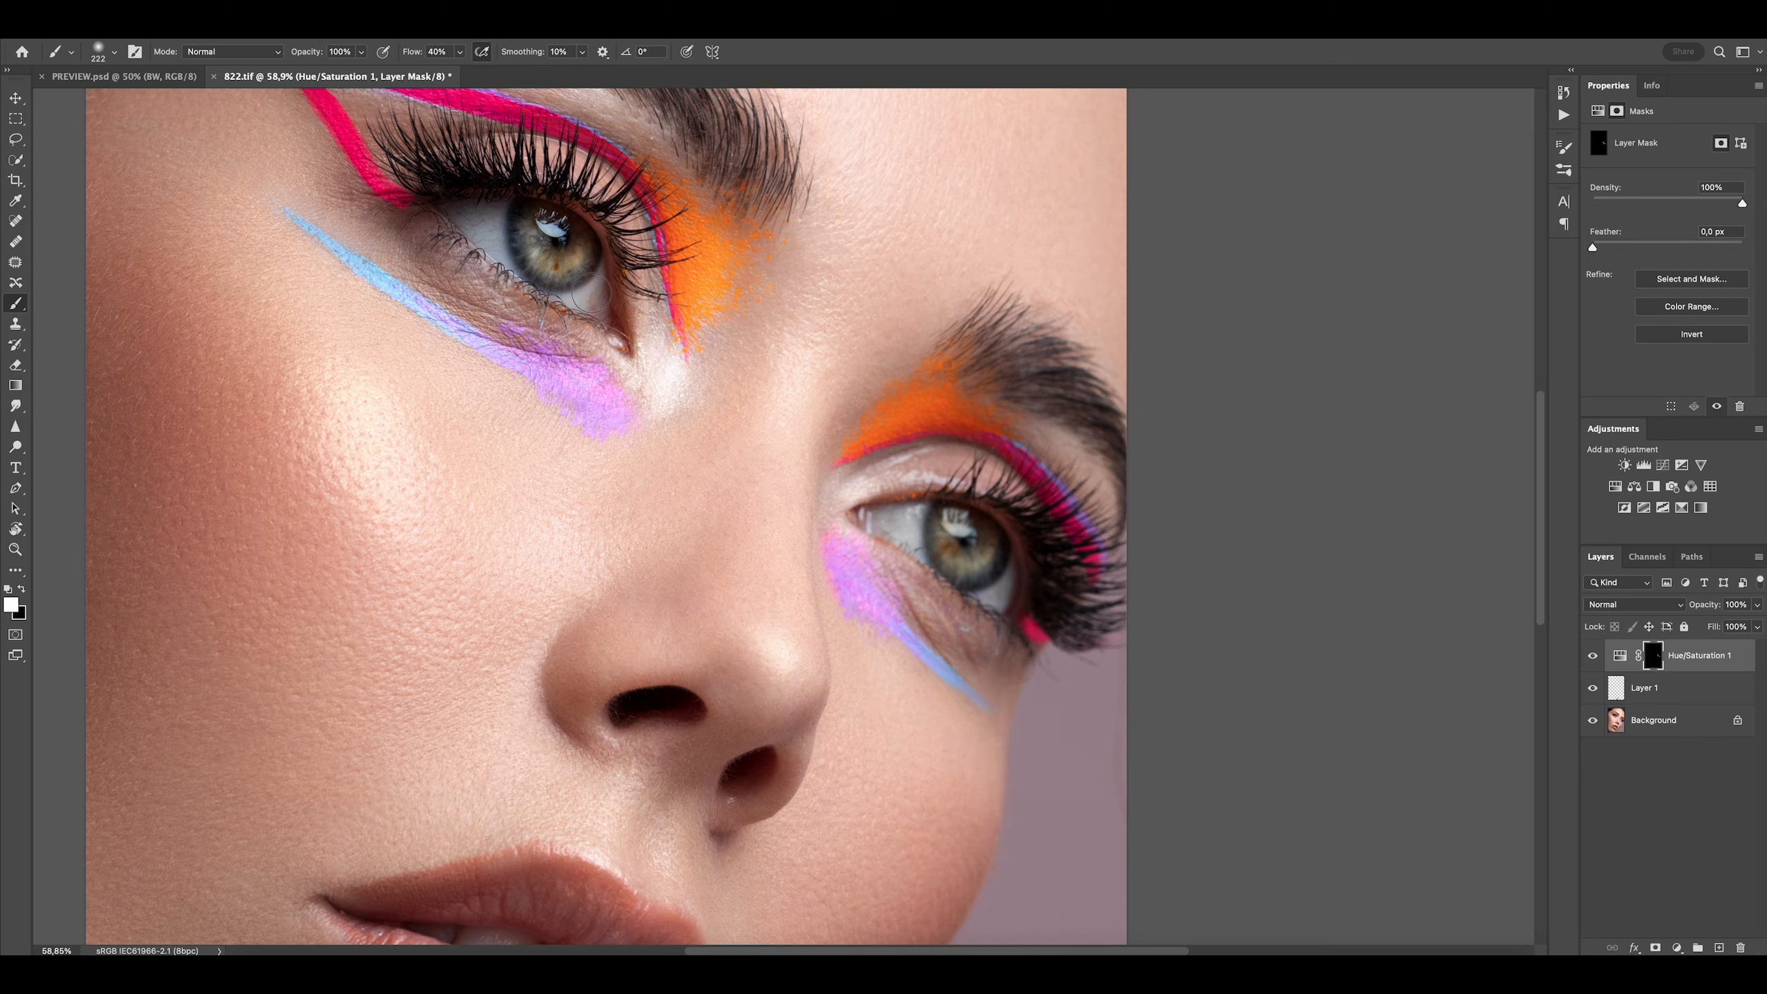
drag(493, 223, 492, 238)
super+drag(646, 307, 579, 311)
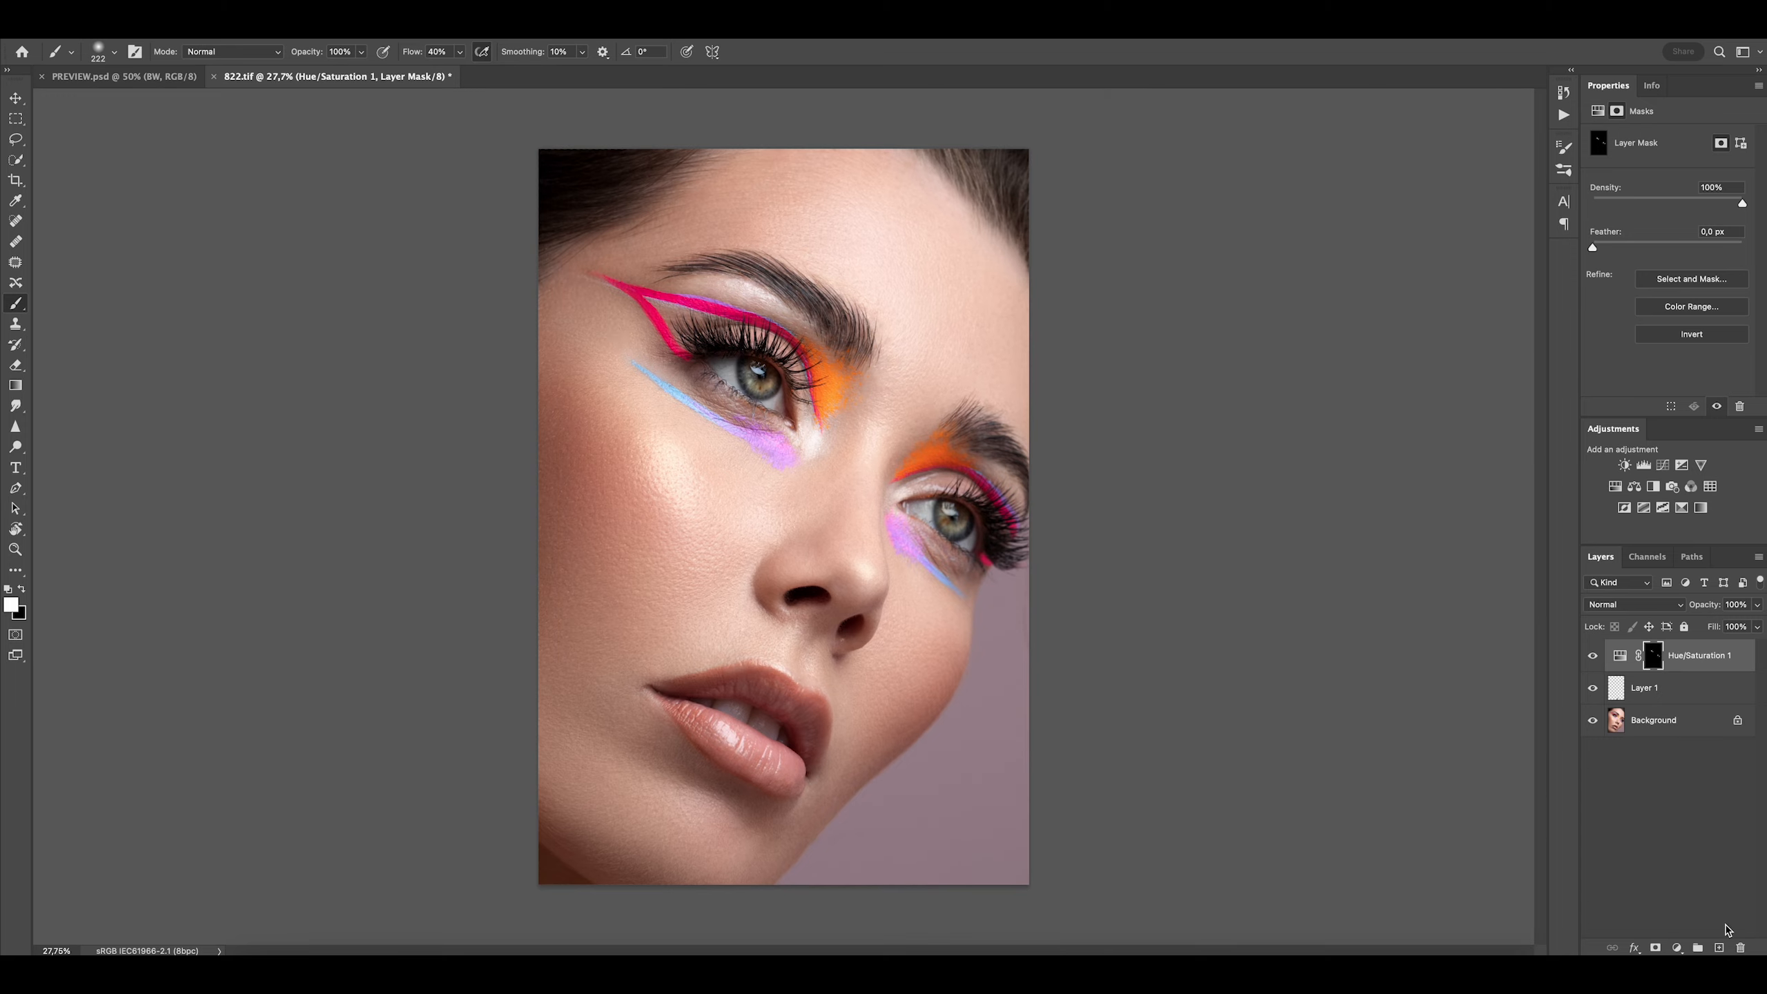
Add a new layer and heal the small skin flaws beneath the far eye and around the makeup
key(j)
mouse_move(959, 574)
super+mouse_down()
mouse_move(1018, 506)
mouse_move(994, 515)
super+mouse_up()
click(1718, 947)
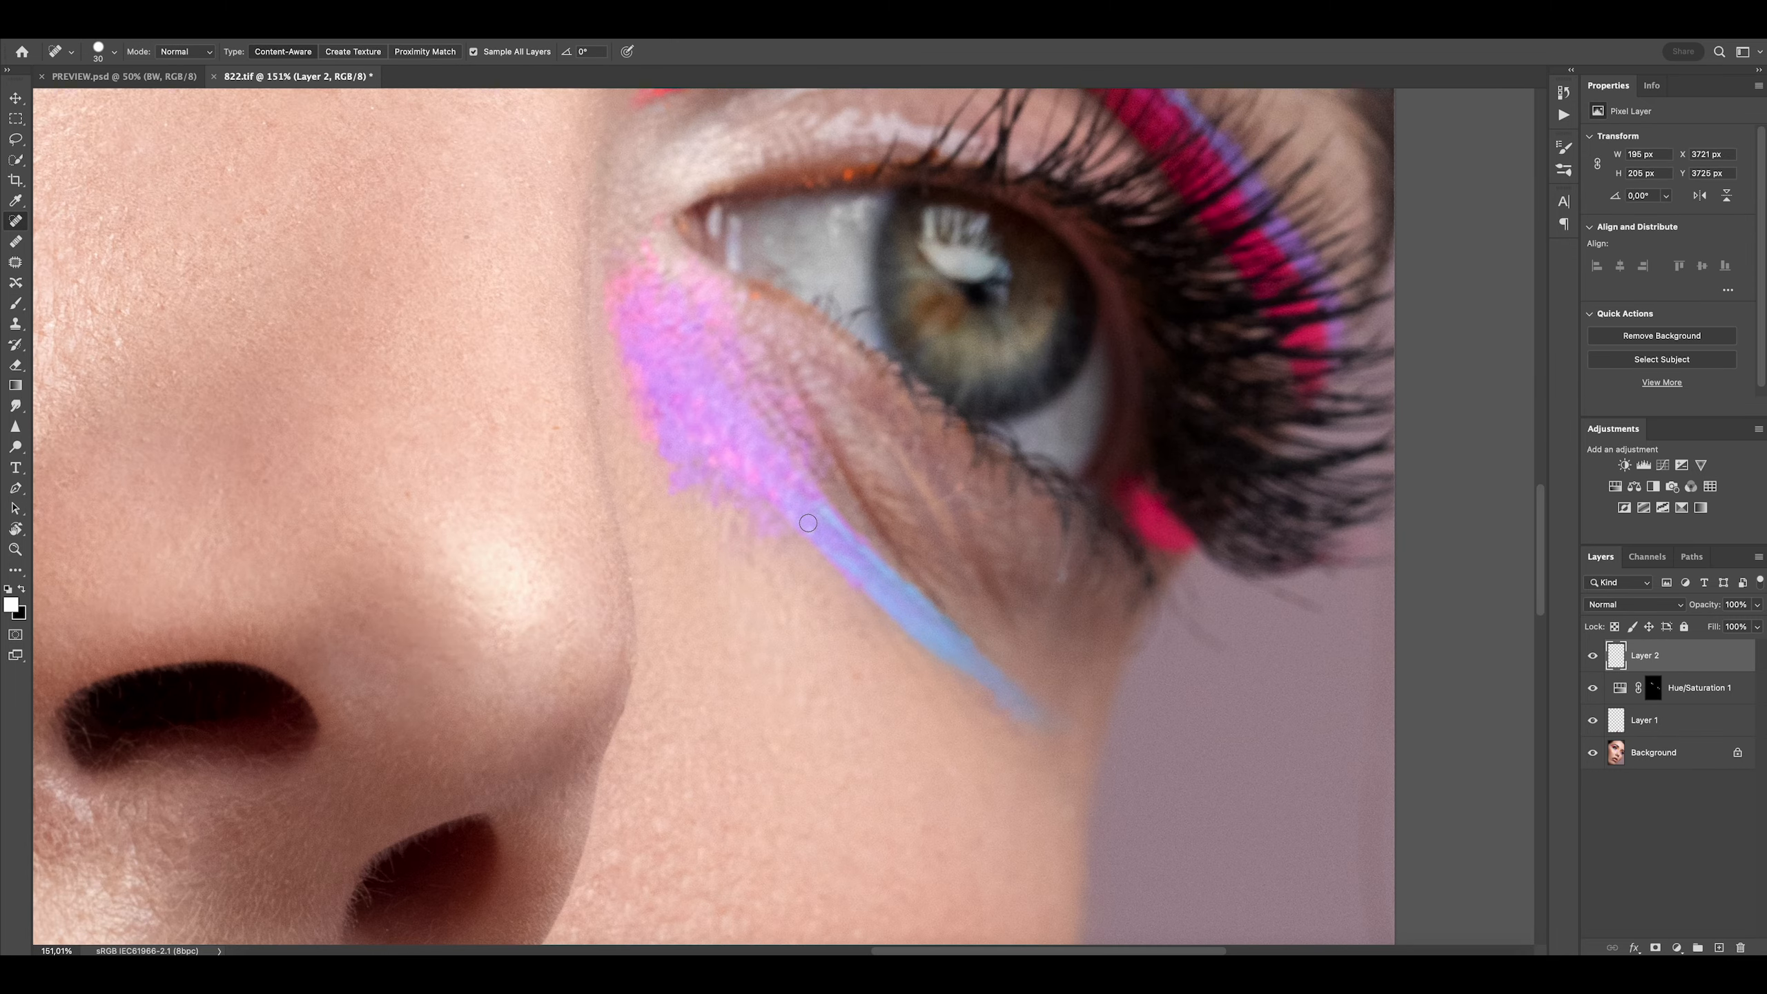
drag(807, 522, 909, 700)
click(467, 340)
mouse_move(466, 339)
mouse_down()
mouse_move(905, 628)
mouse_move(1054, 863)
mouse_up()
super+drag(834, 306, 852, 307)
mouse_move(706, 419)
mouse_down()
mouse_move(689, 387)
mouse_move(709, 435)
mouse_up()
Clone softly over the flaws around the near eye's inner white at 10% flow
key(s)
key(shift+1)
alt+click(692, 398)
drag(668, 376, 907, 625)
super+drag(907, 626, 936, 626)
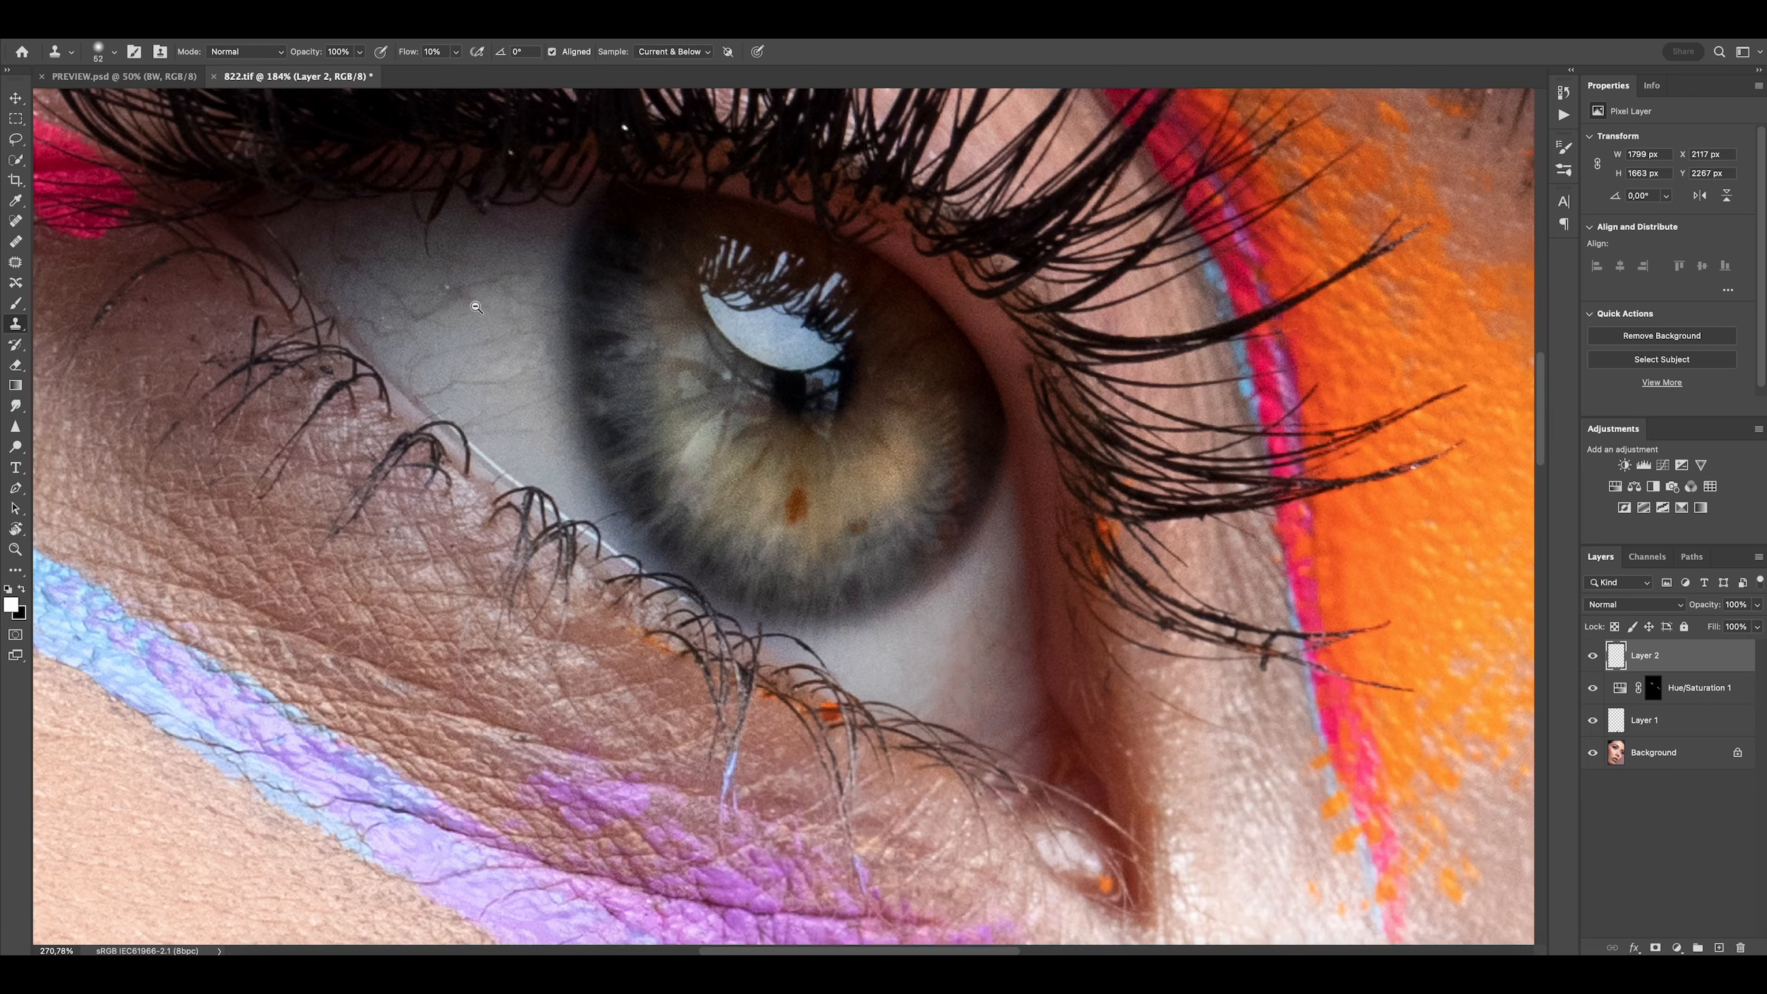
Heal the red veins and specks in the outer white of the near eye with a small healing brush
key(j)
drag(476, 317, 420, 284)
ctrl+alt+drag(442, 320, 341, 258)
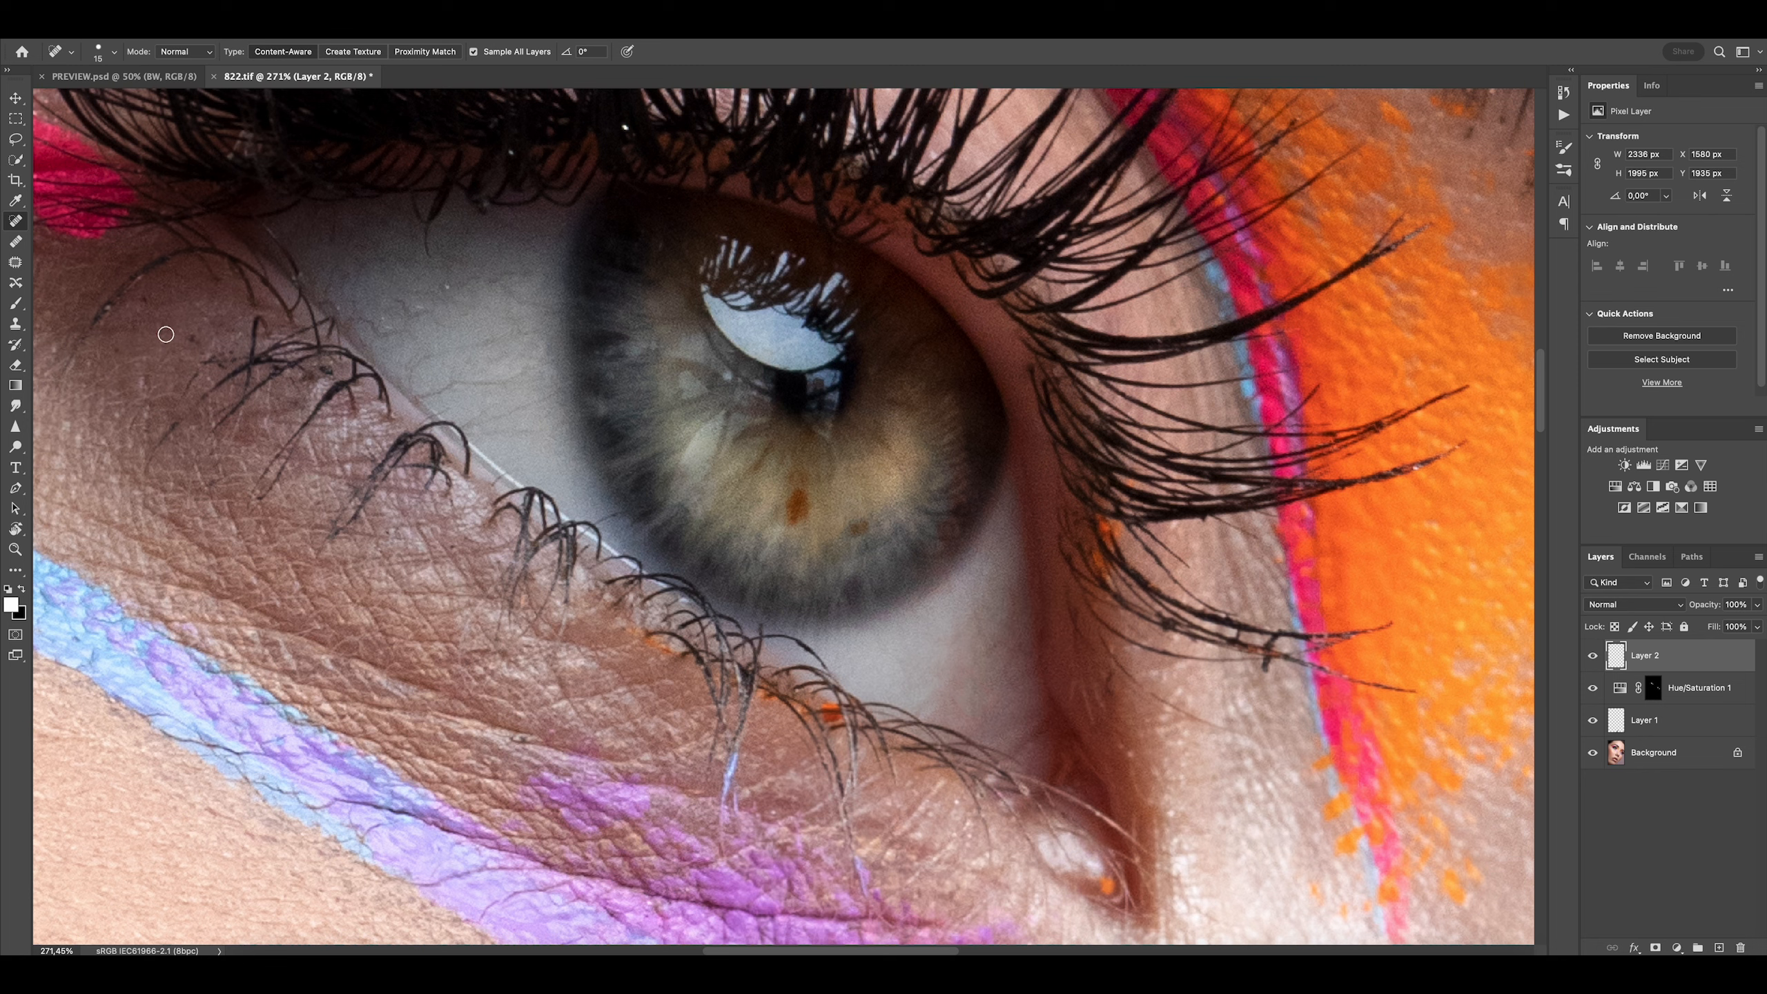
drag(519, 377, 430, 390)
drag(431, 316, 407, 310)
scroll(450, 253, down, 10)
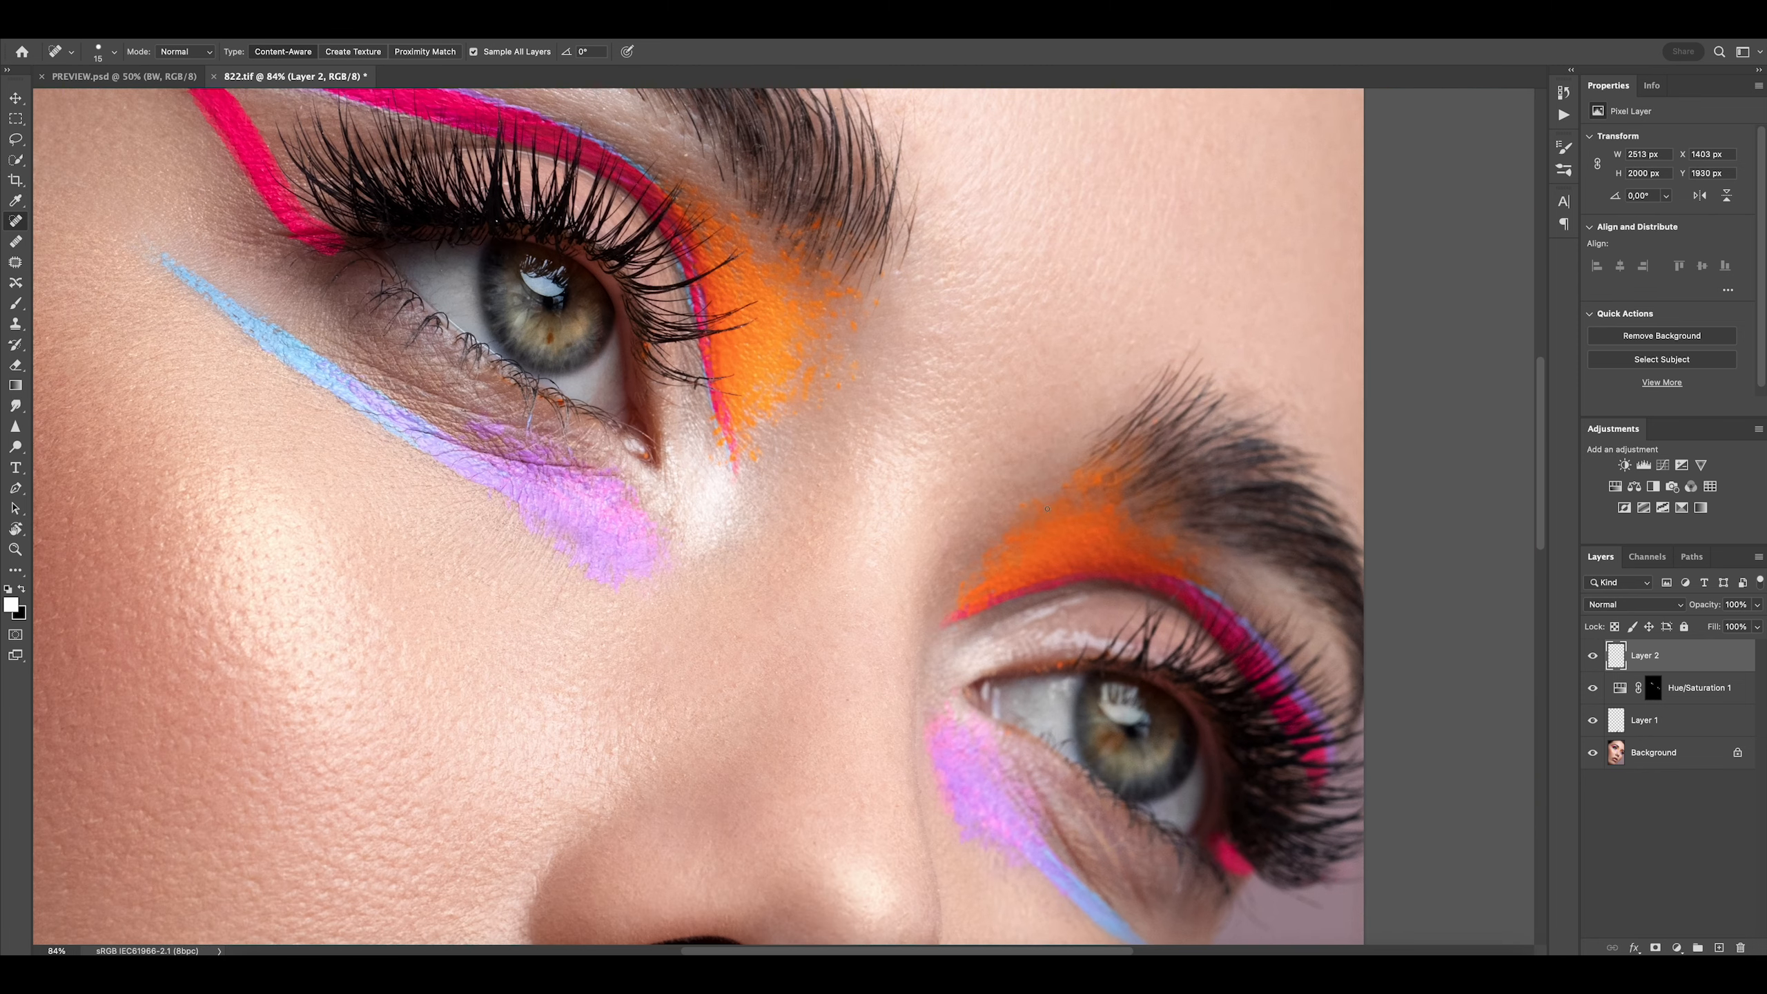
Add a Hue/Saturation layer with Reds saturation -99 and lightness +40, masked to the near eye with a 10% flow brush
click(1614, 486)
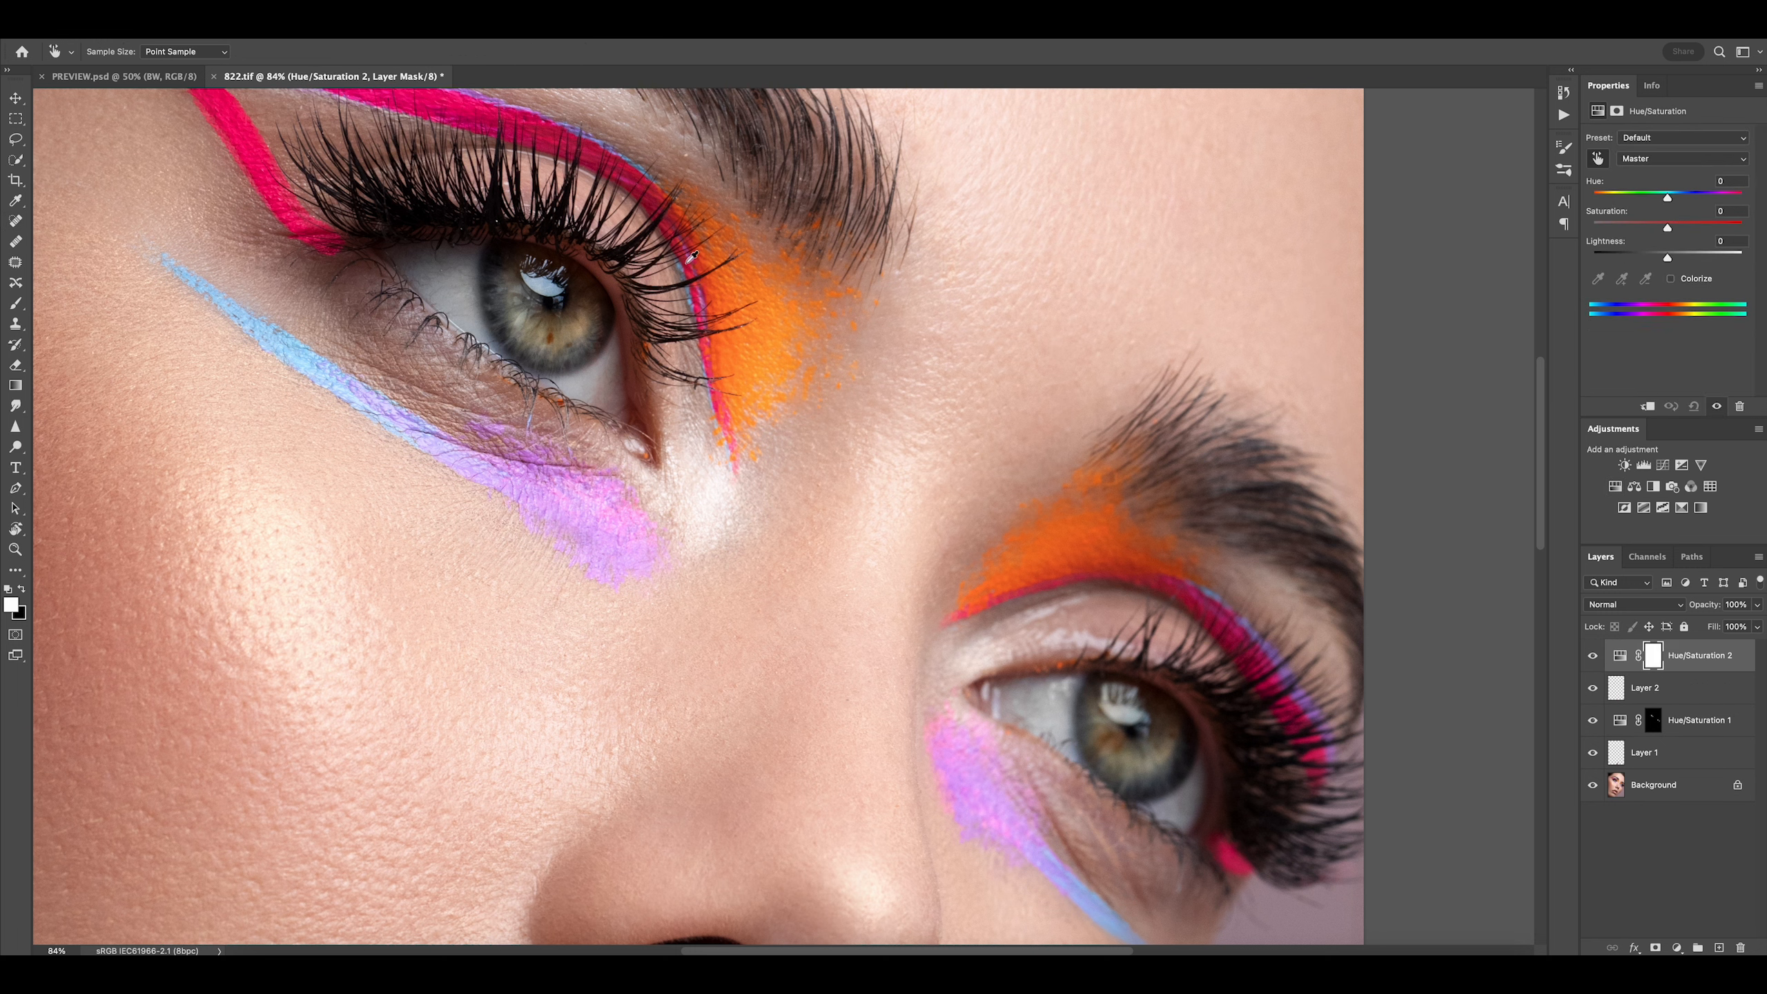
drag(609, 377, 326, 390)
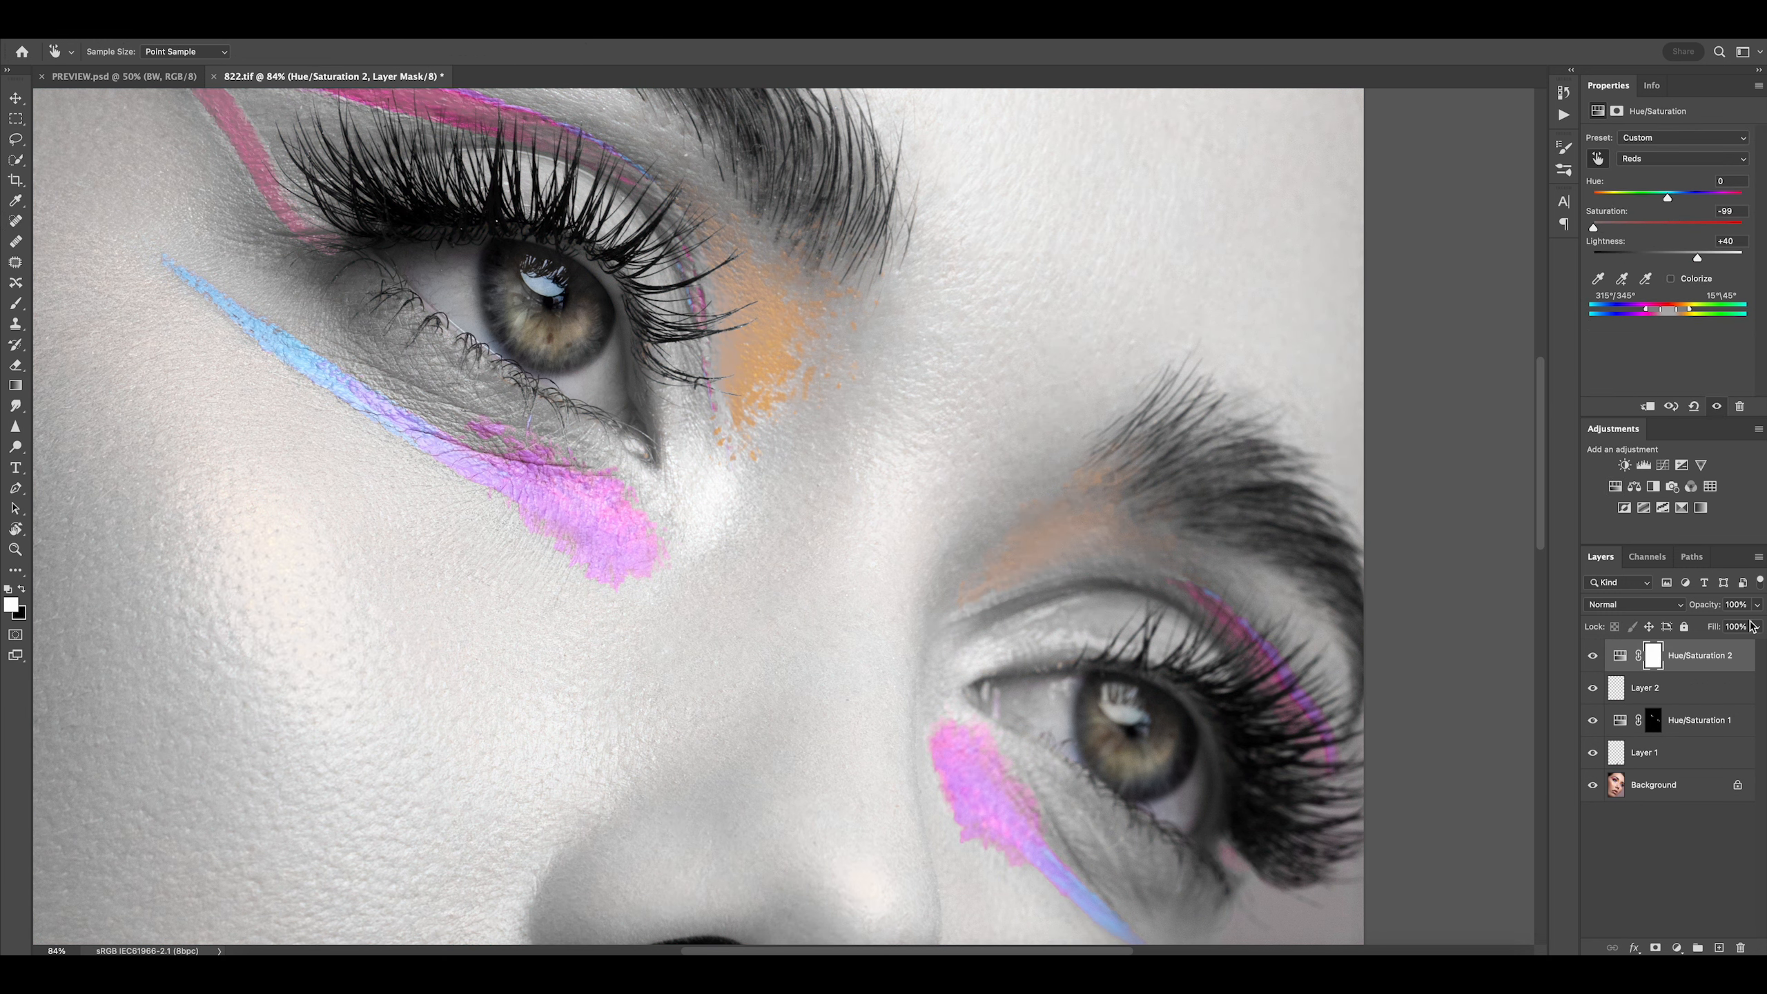
click(1653, 655)
key(ctrl+i)
key(b)
key(1)
drag(642, 390, 521, 353)
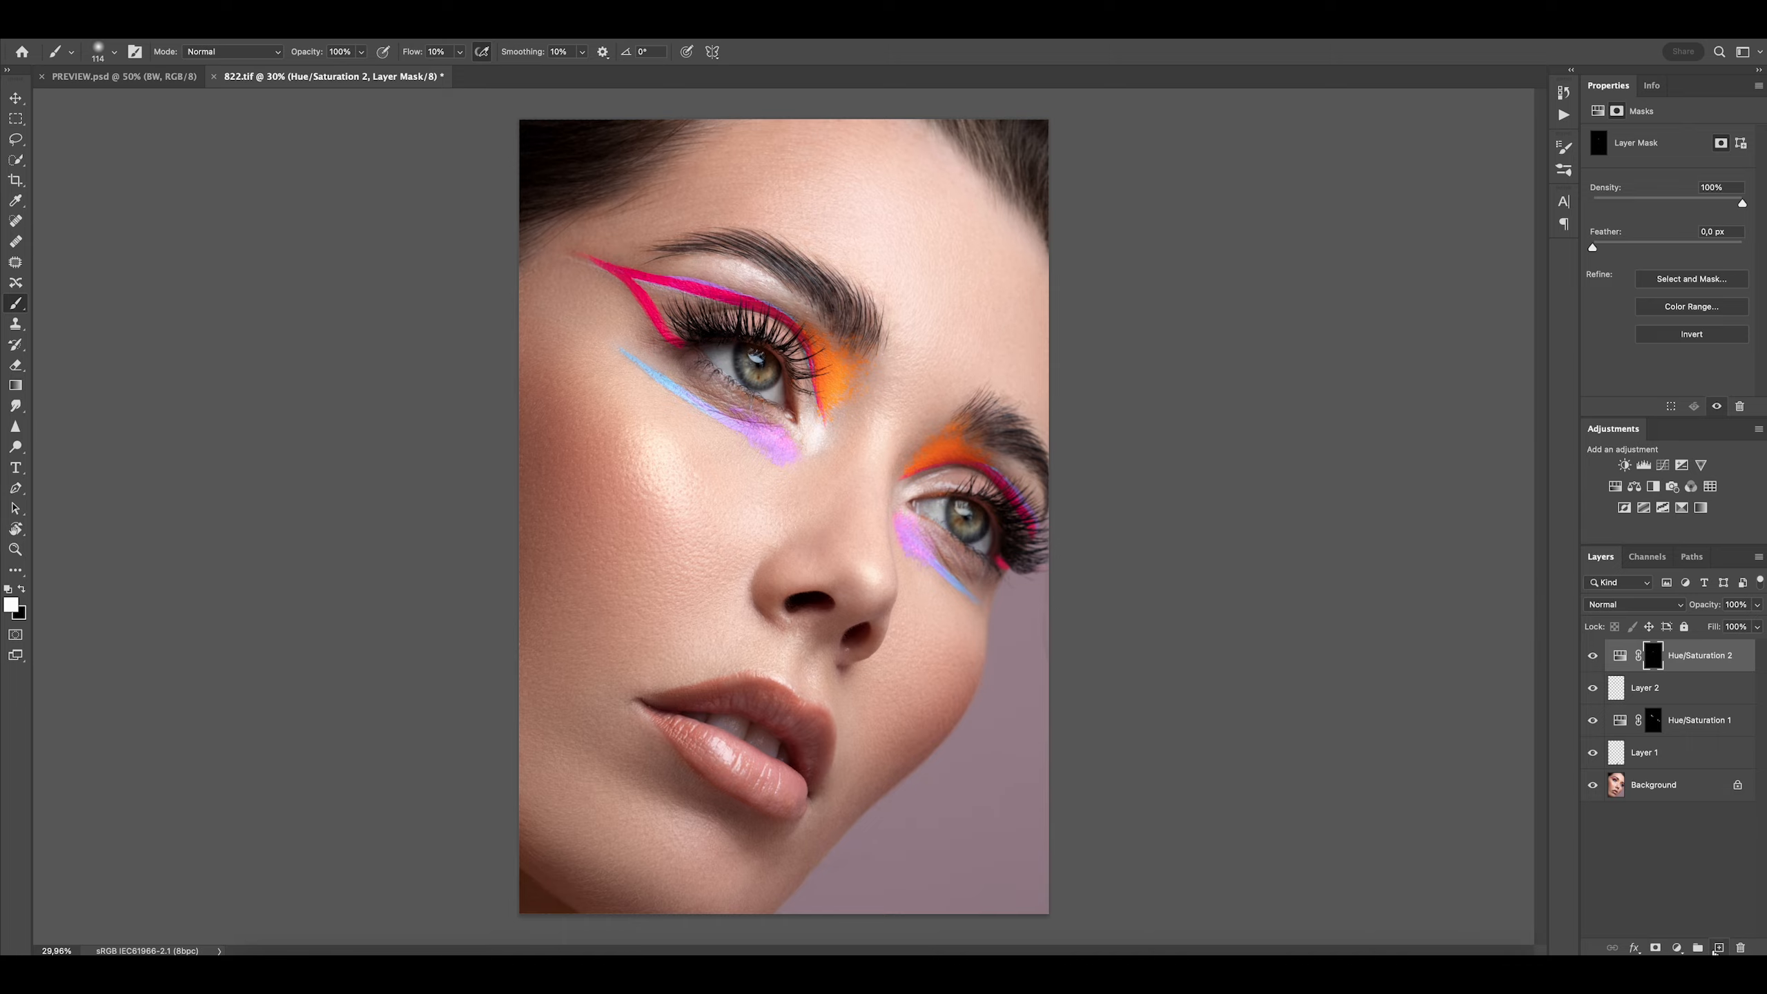
Add a new layer and clone-stamp the uneven edges of the makeup around the near eye
click(1716, 949)
drag(795, 415, 861, 416)
key(s)
mouse_move(742, 377)
mouse_down()
mouse_move(737, 445)
mouse_move(762, 456)
mouse_move(706, 487)
mouse_up()
mouse_move(629, 311)
mouse_down()
mouse_move(716, 323)
mouse_move(558, 416)
mouse_up()
Set the Clone Stamp flow to 23% and clean up the skin and edges around the pink eyeliner wing's tip
drag(599, 269, 590, 269)
drag(409, 54, 417, 54)
mouse_move(599, 230)
mouse_down()
mouse_move(559, 278)
mouse_move(524, 258)
mouse_move(511, 285)
mouse_move(580, 332)
mouse_up()
click(1740, 947)
key(super+z)
alt+click(539, 259)
alt+click(532, 308)
click(525, 299)
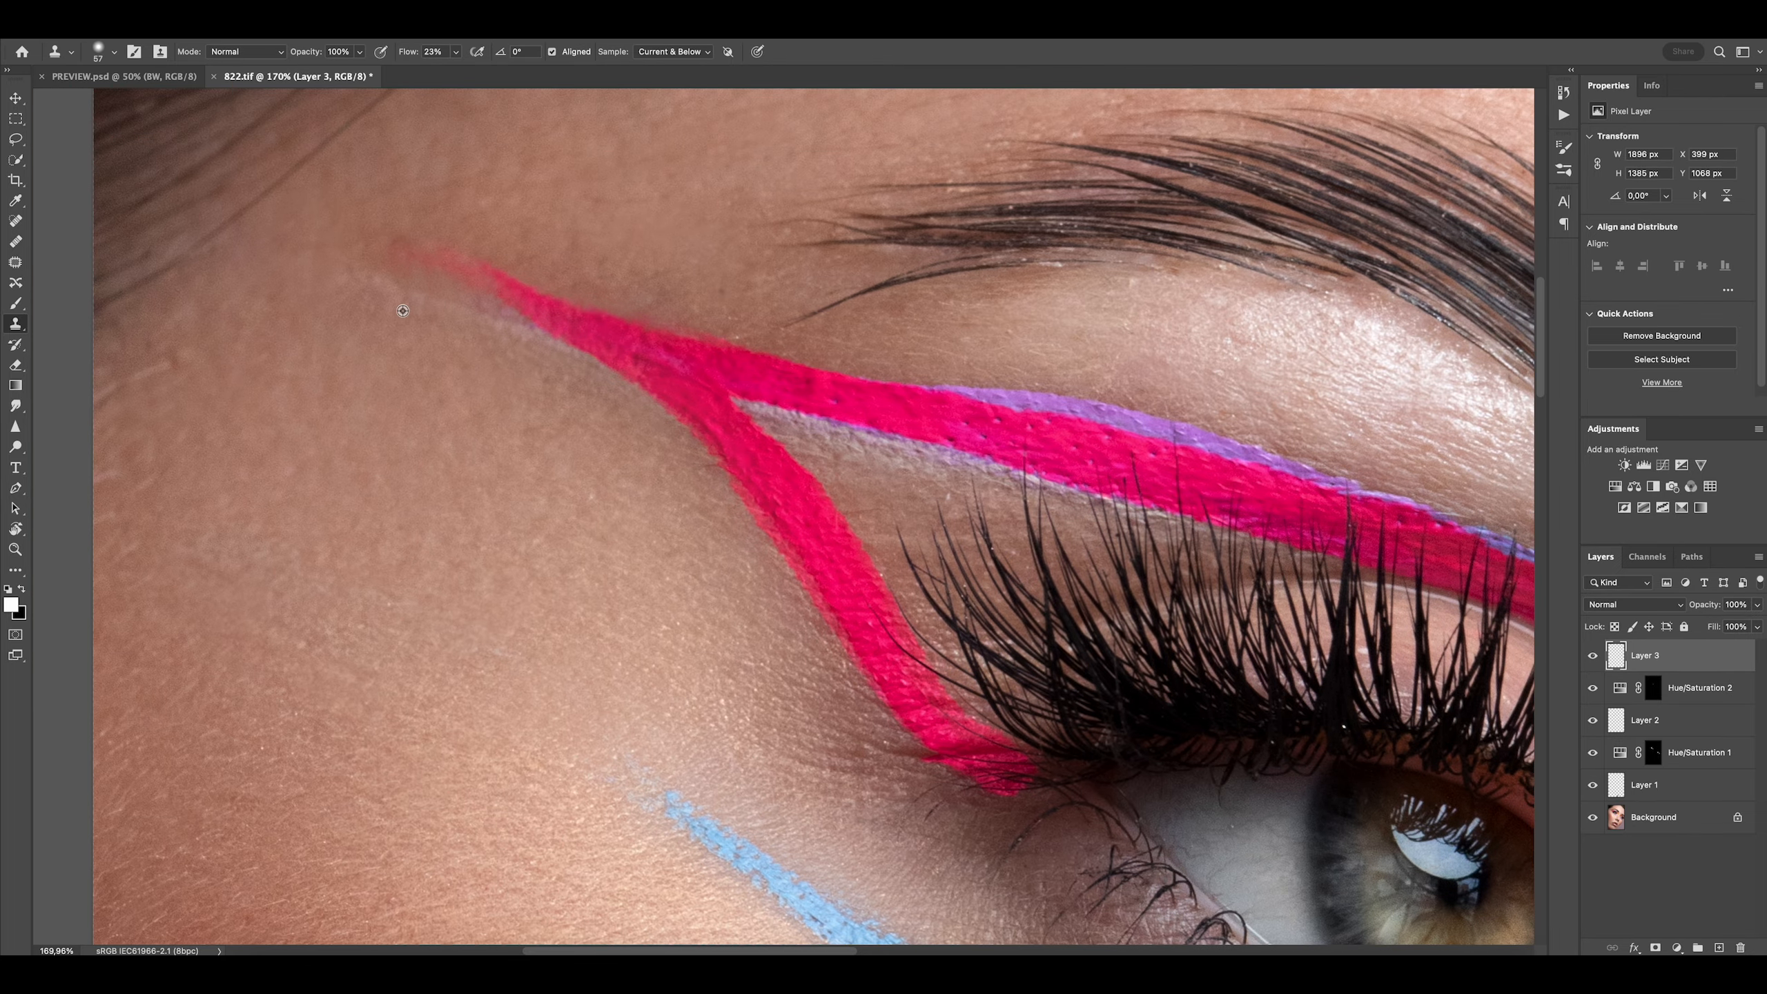
drag(703, 383, 678, 383)
drag(582, 343, 524, 336)
drag(678, 355, 698, 354)
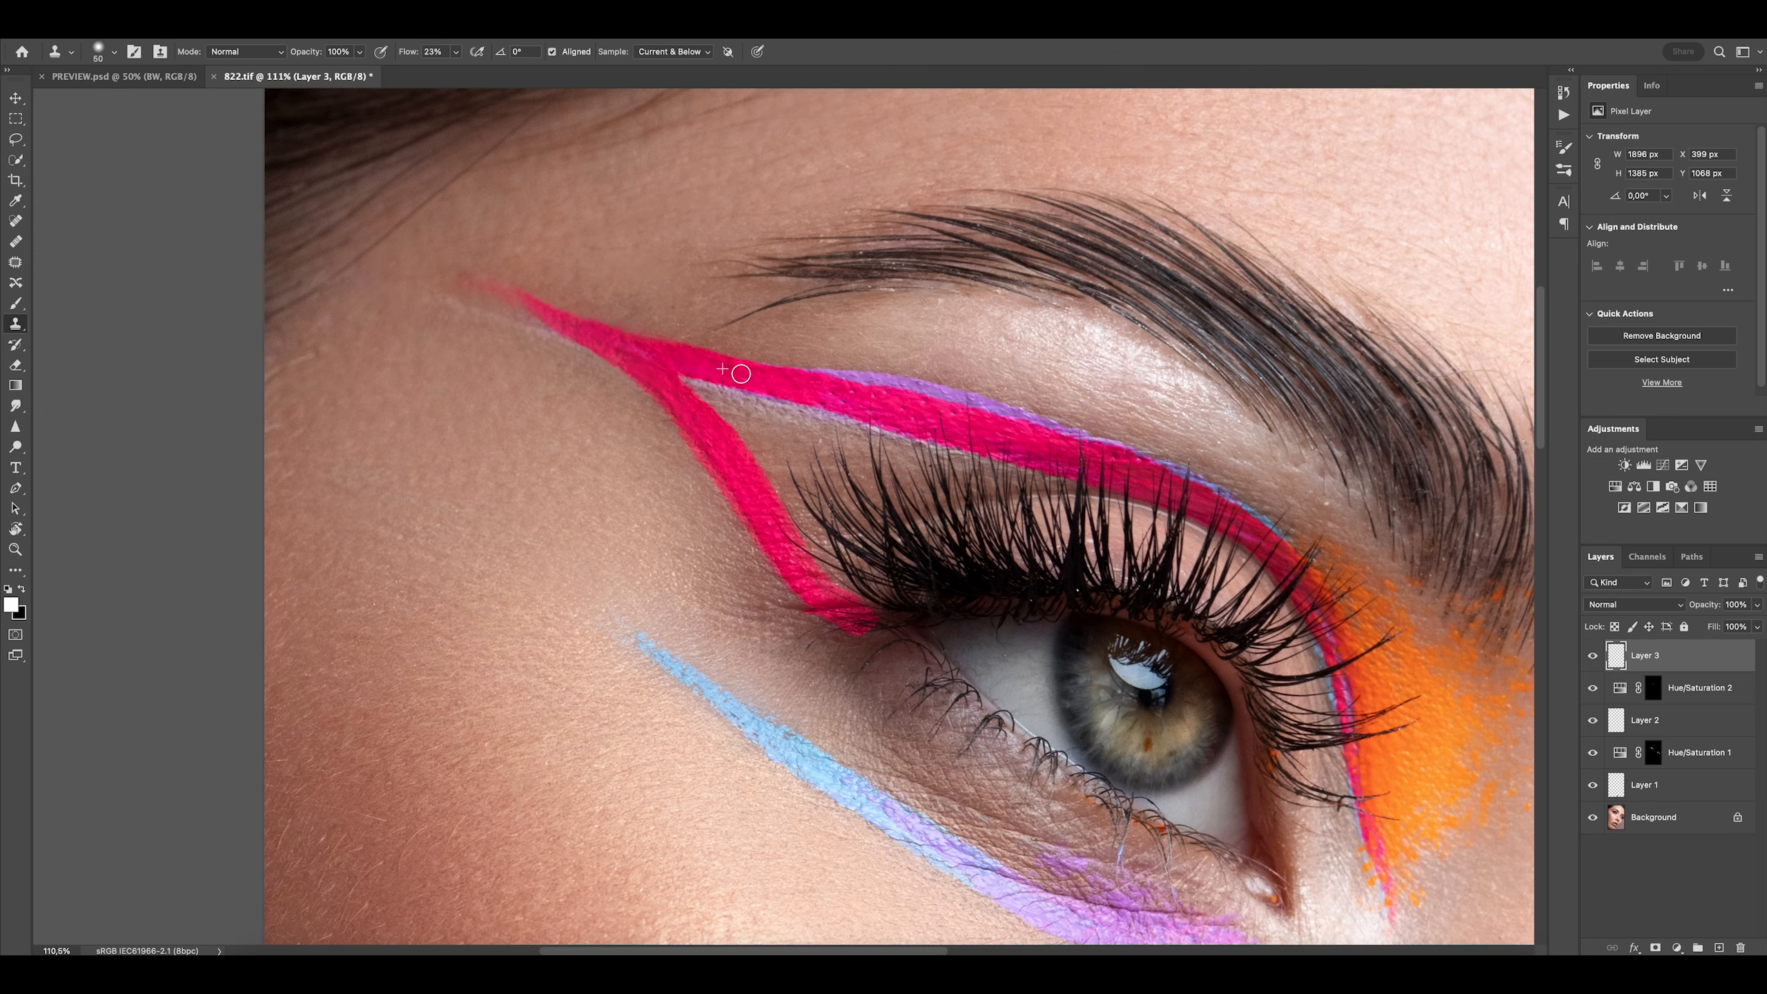
Heal the tiny pits and specks along the near eye's pink eyeliner with a small healing brush
key(j)
scroll(831, 396, up, 5)
key(bracketleft)
click(712, 339)
click(685, 369)
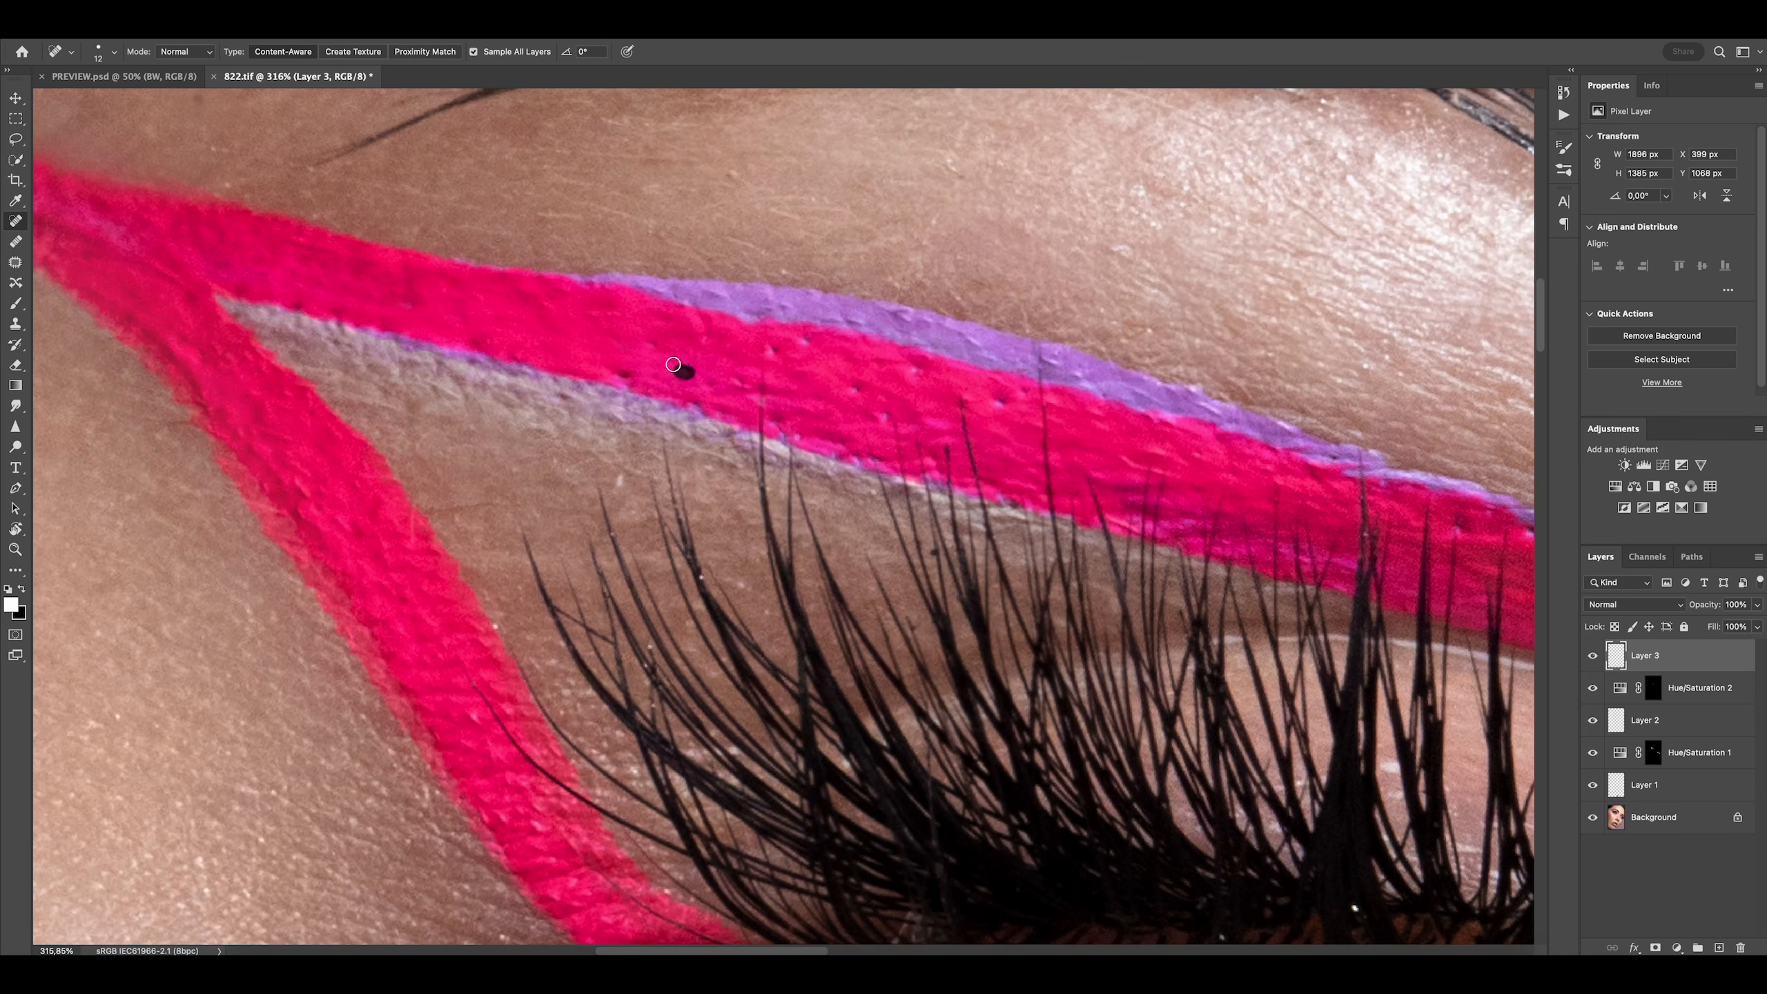
click(625, 375)
click(774, 351)
click(806, 341)
click(856, 389)
click(885, 416)
drag(933, 401, 863, 400)
drag(1072, 458, 651, 143)
drag(1290, 656, 773, 421)
drag(749, 772, 796, 715)
scroll(796, 714, up, 15)
scroll(797, 714, down, 20)
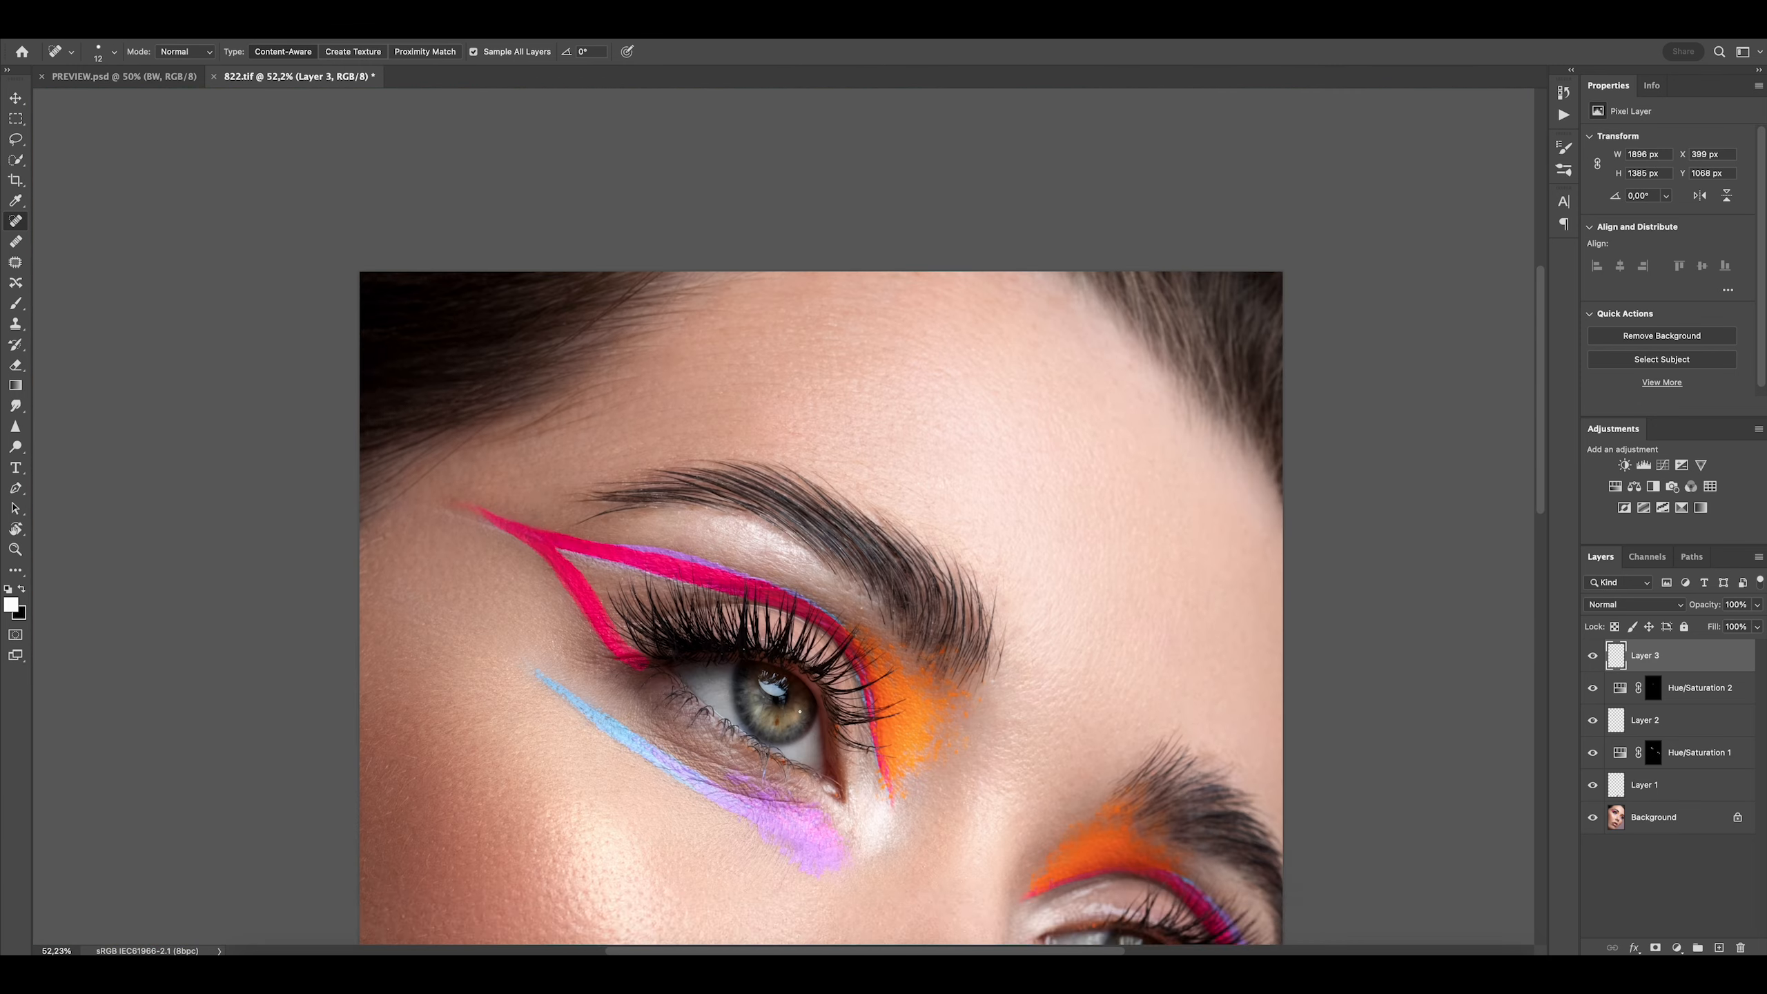
scroll(858, 421, up, 4)
drag(781, 376, 814, 372)
Add a new layer and heal the flaw at the near corner of the mouth
click(1719, 947)
key(s)
drag(952, 475, 972, 452)
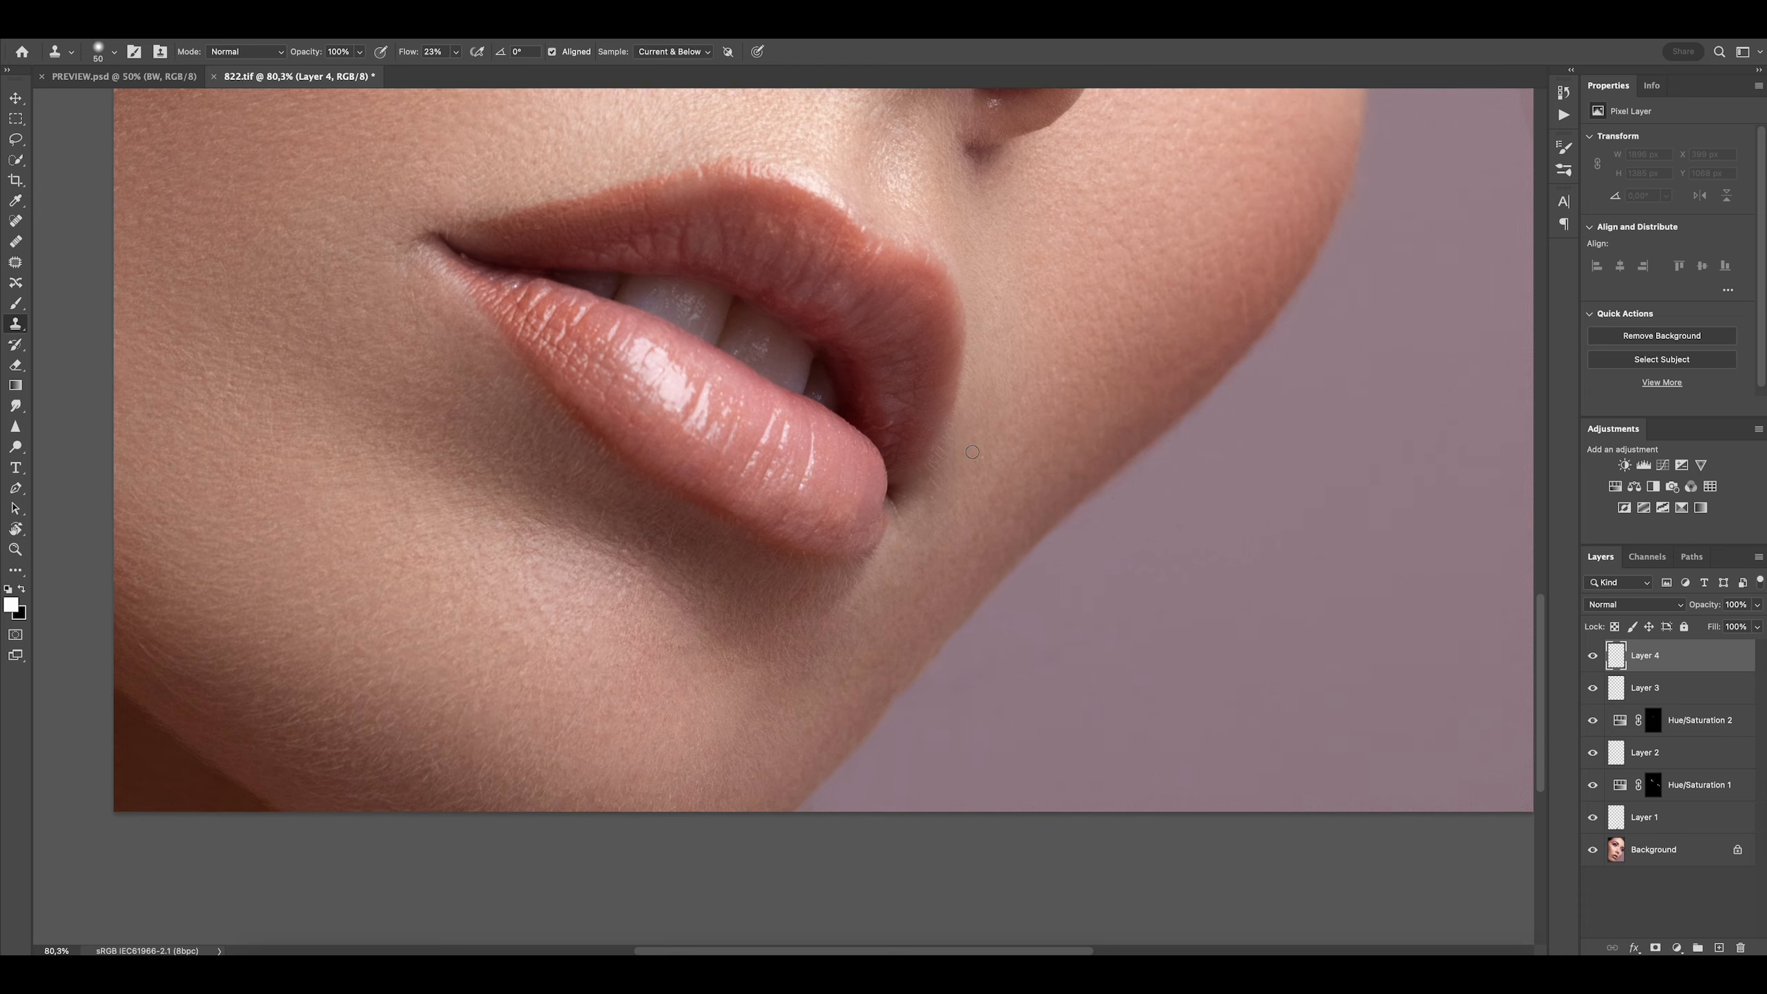
scroll(453, 252, up, 3)
key(j)
click(465, 260)
Clone over the near mouth corner and along the upper lip, lowering the Clone Stamp flow to 11%
key(s)
alt+click(548, 242)
click(481, 254)
drag(639, 280, 532, 268)
click(765, 204)
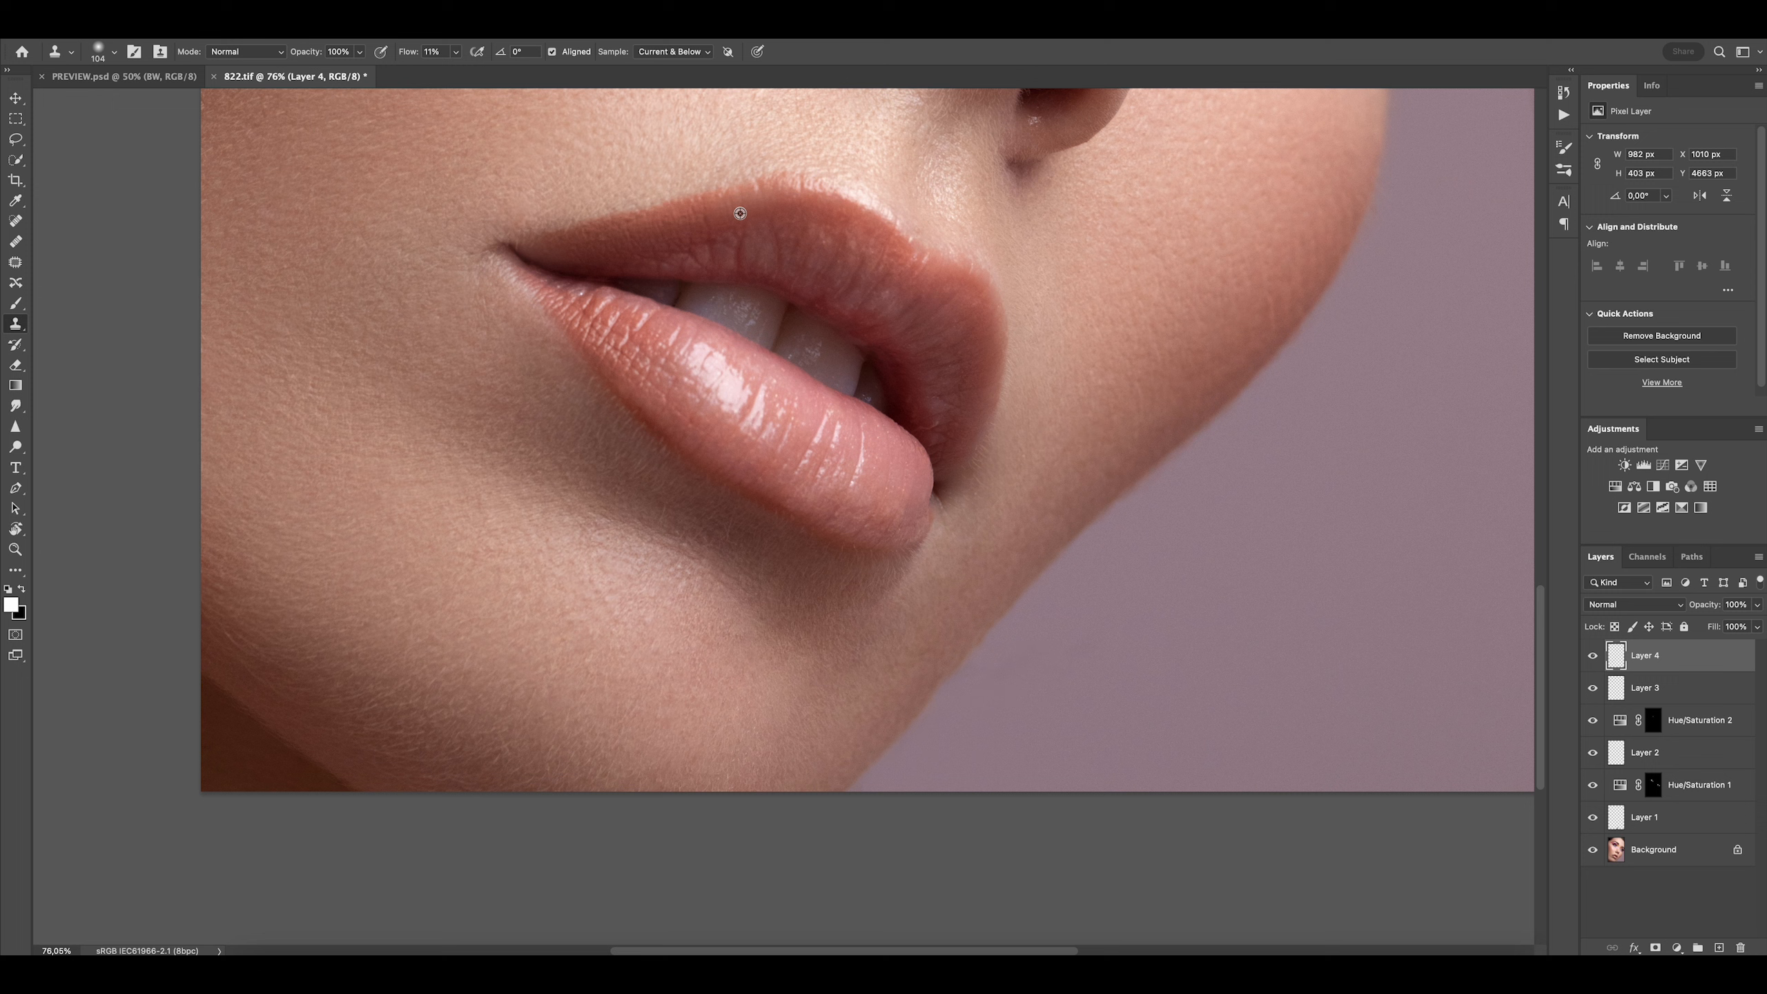
alt+click(814, 242)
click(870, 268)
Heal the flaw on the inner upper lip close to the far corner of the mouth
scroll(976, 428, up, 5)
key(j)
drag(890, 417, 831, 422)
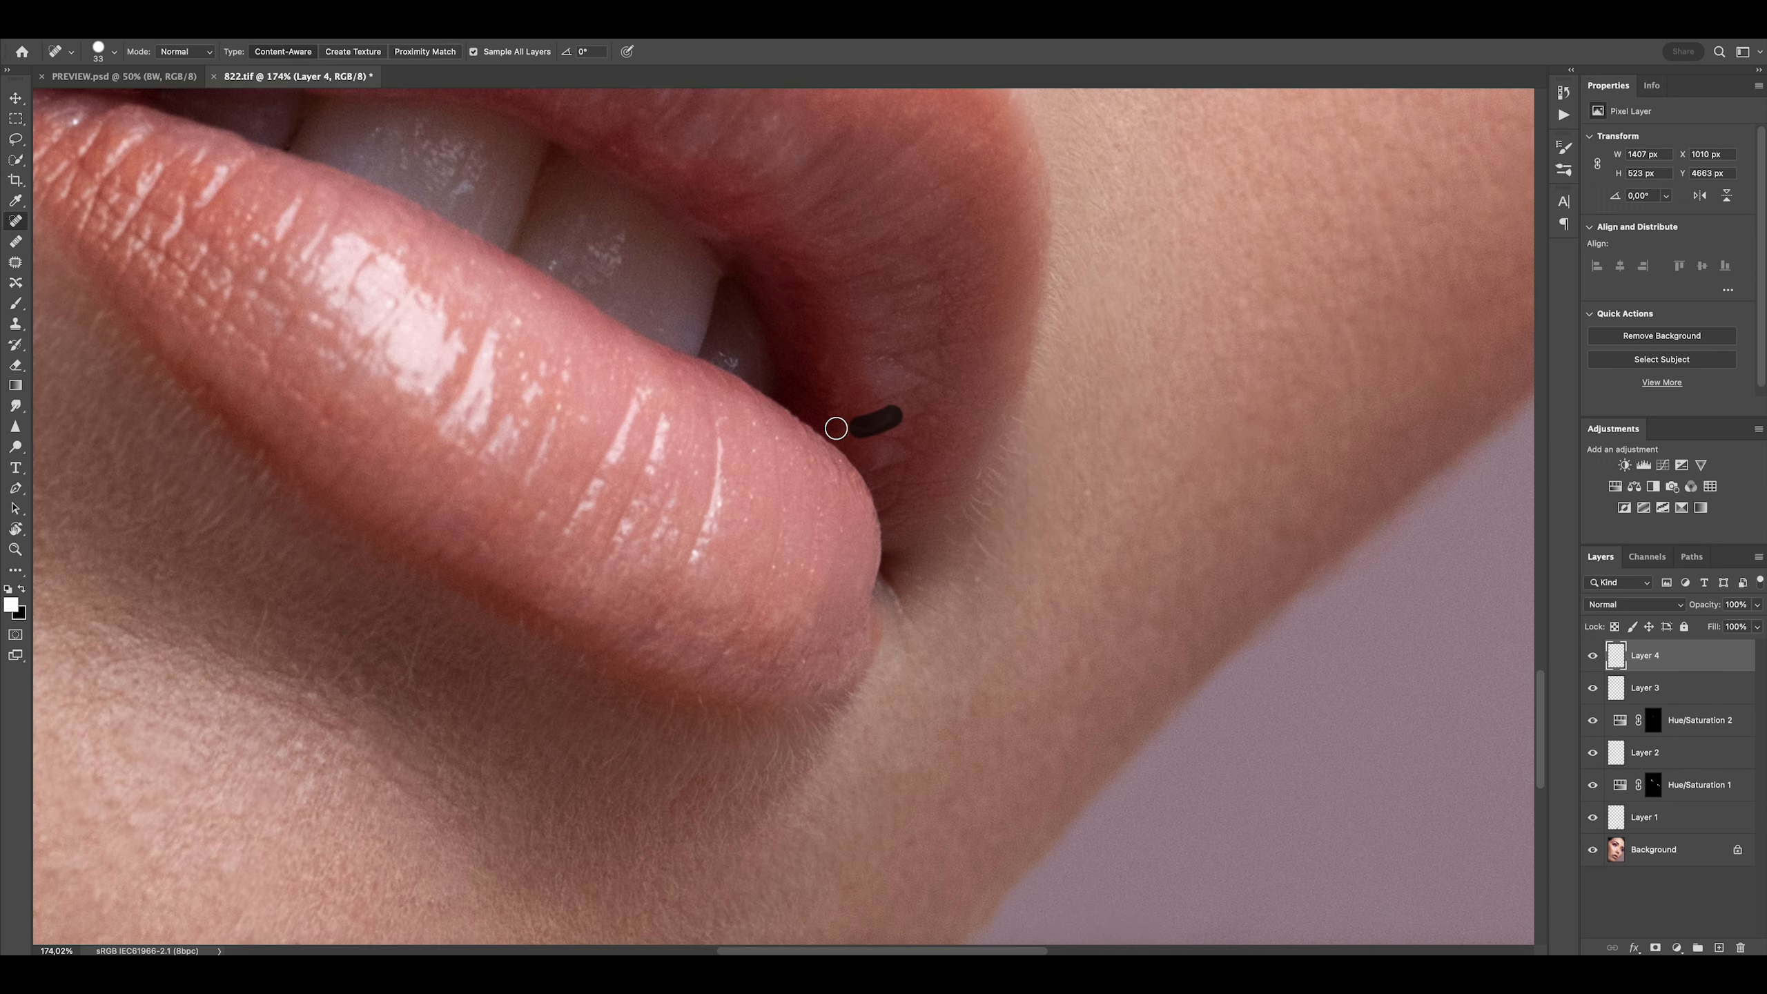
Even out the tones on and around the lips with a larger Clone Stamp at 11% flow
scroll(842, 417, down, 5)
key(s)
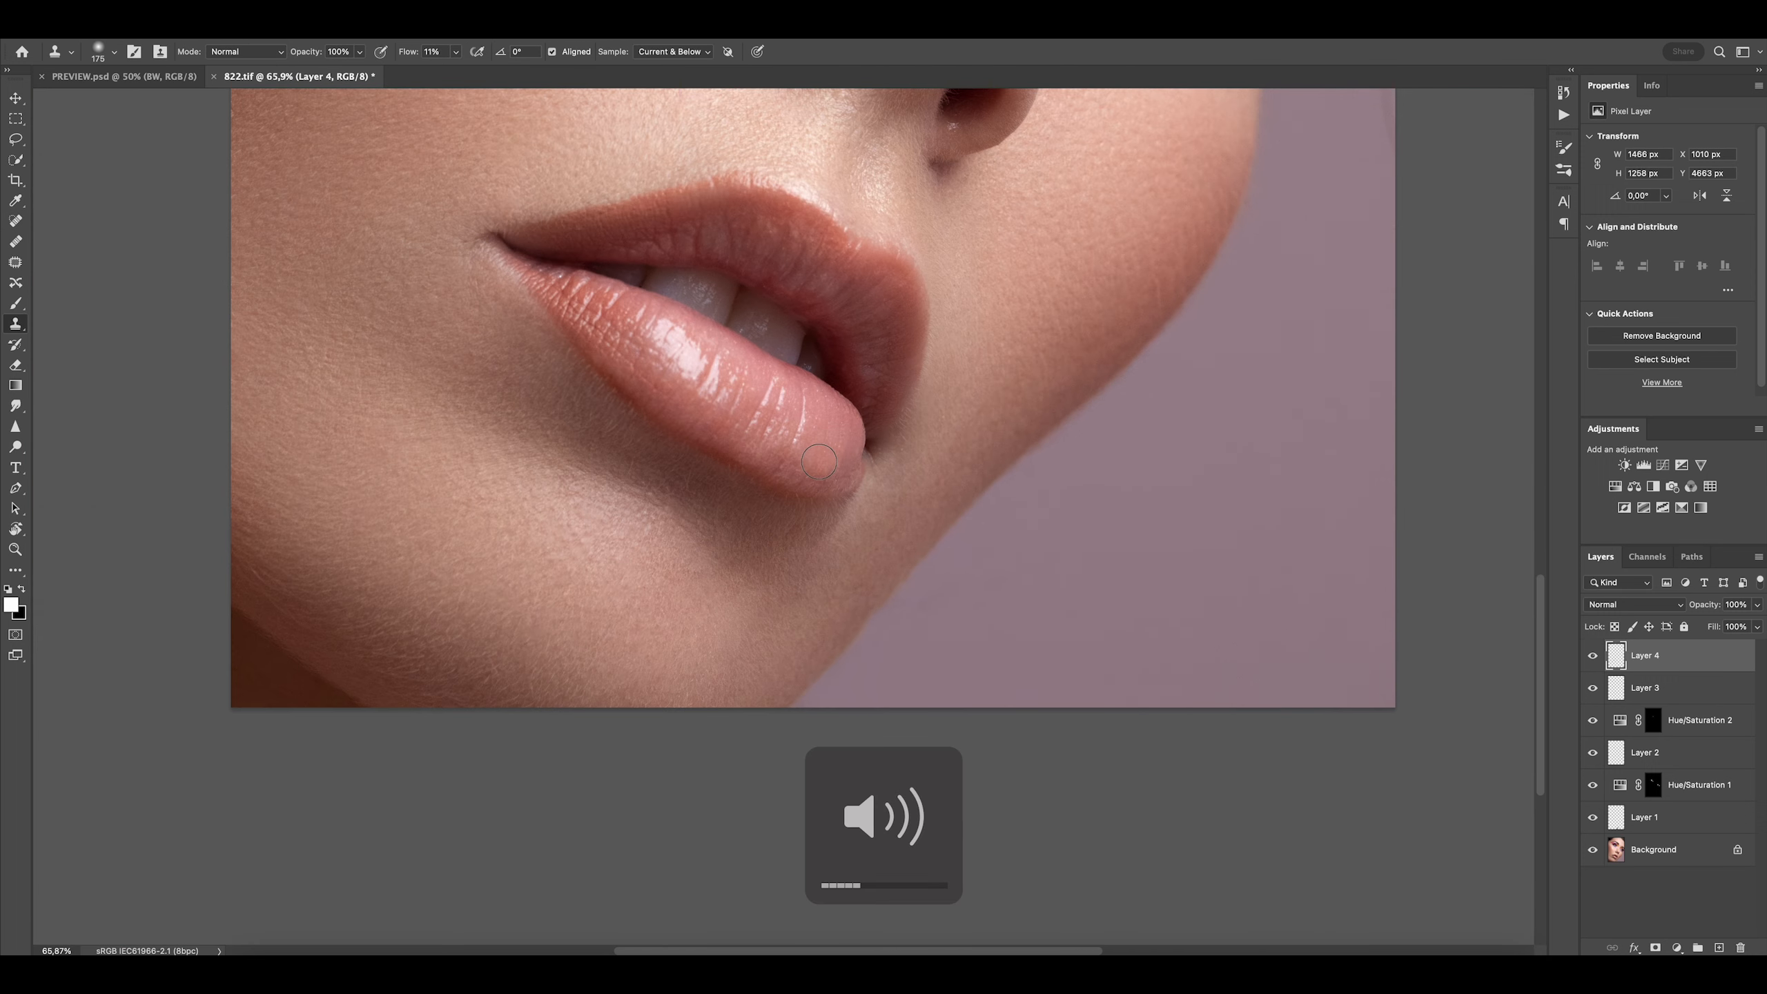
scroll(719, 440, down, 3)
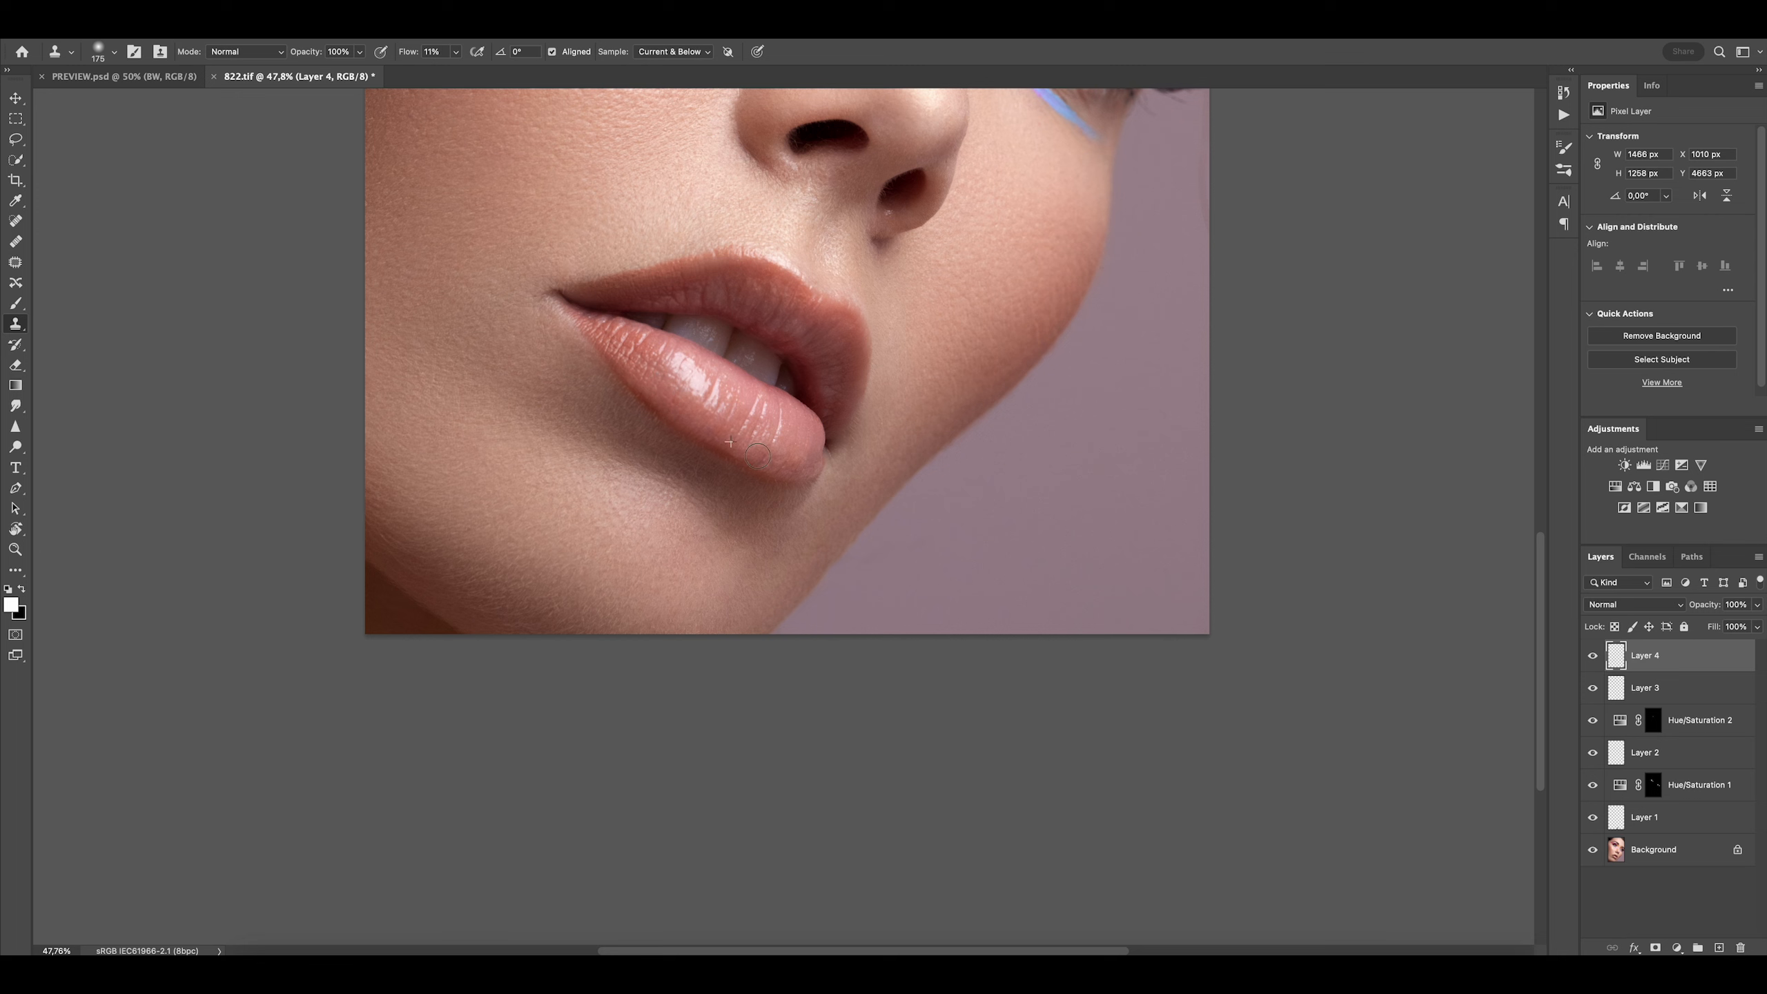
drag(836, 398, 843, 365)
drag(734, 294, 729, 294)
alt+click(708, 287)
click(561, 292)
scroll(806, 206, down, 2)
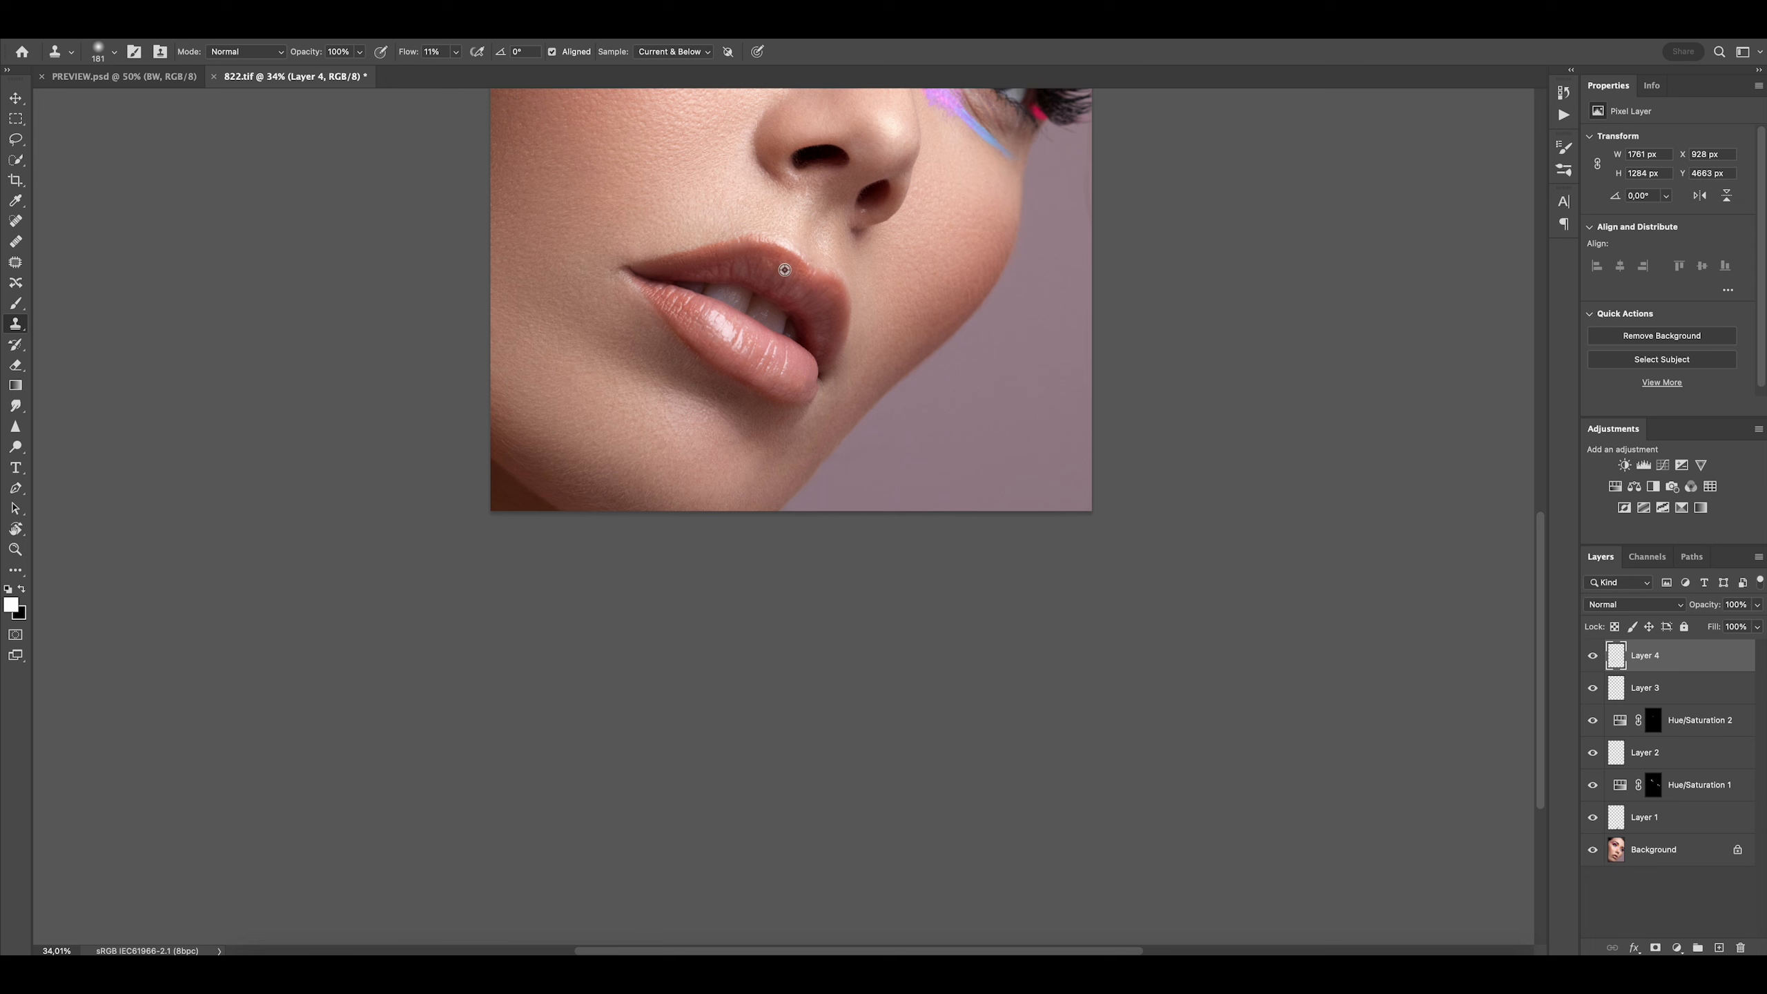
alt+click(826, 304)
drag(830, 319, 831, 340)
scroll(823, 346, down, 2)
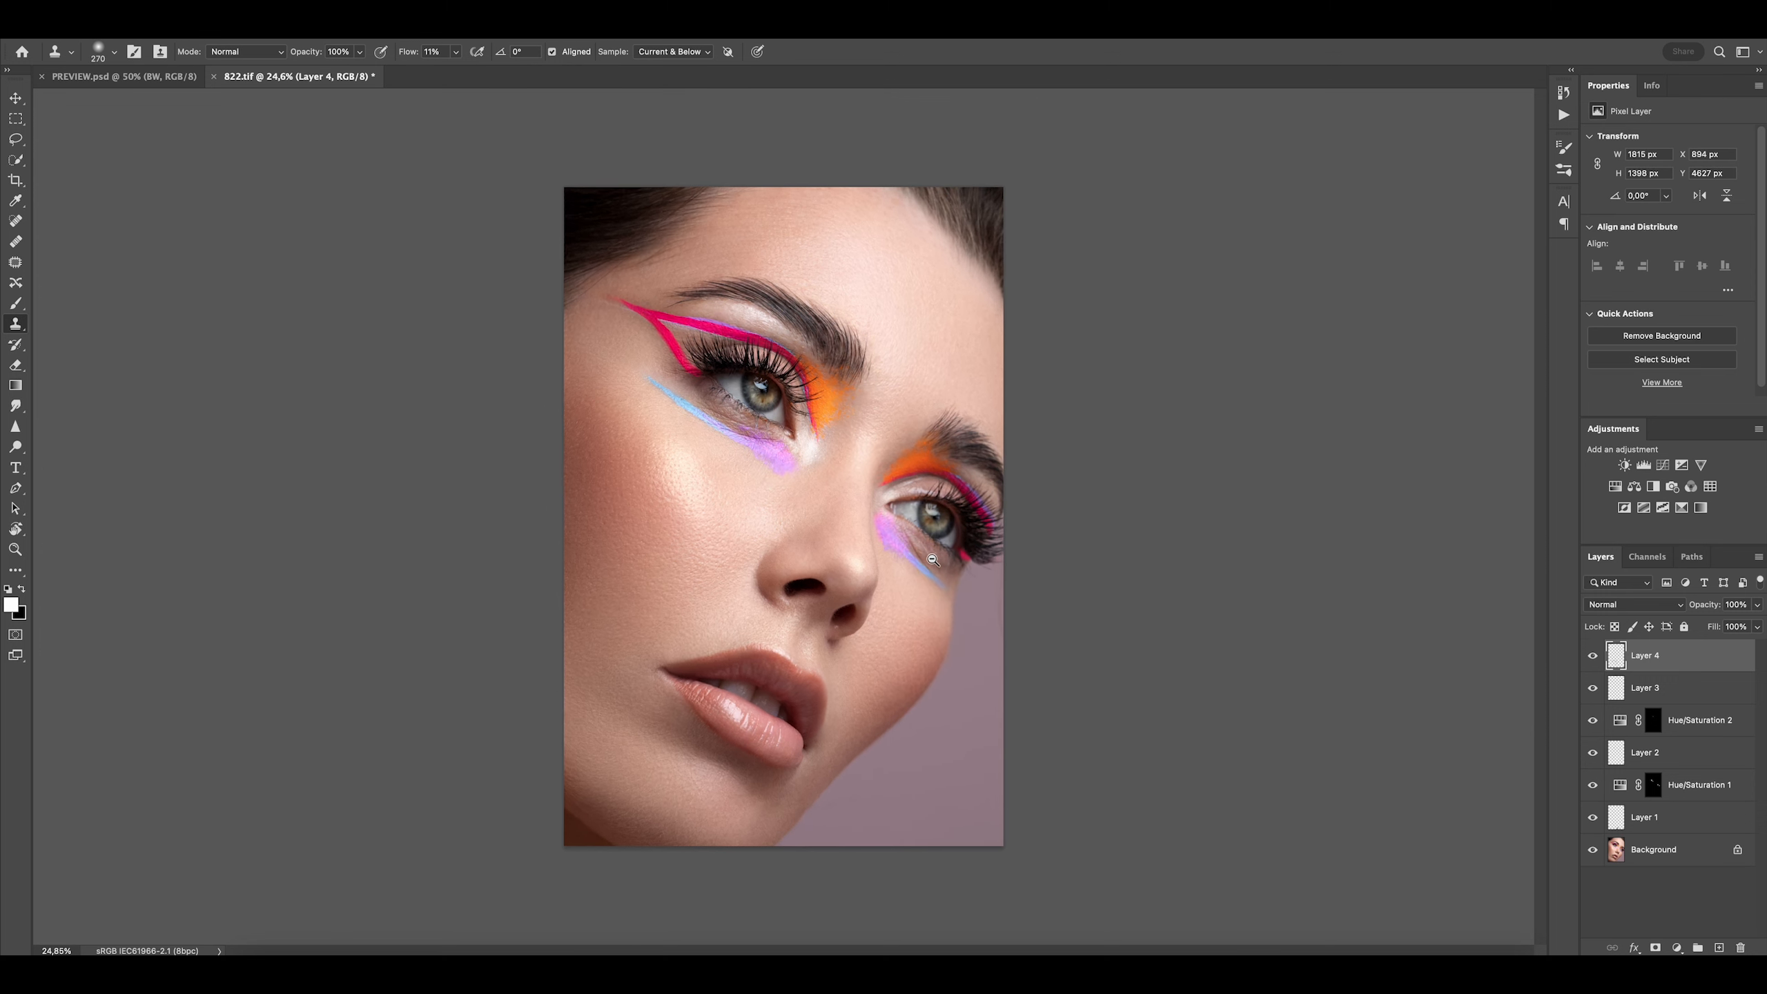
scroll(1019, 732, down, 1)
key(super+0)
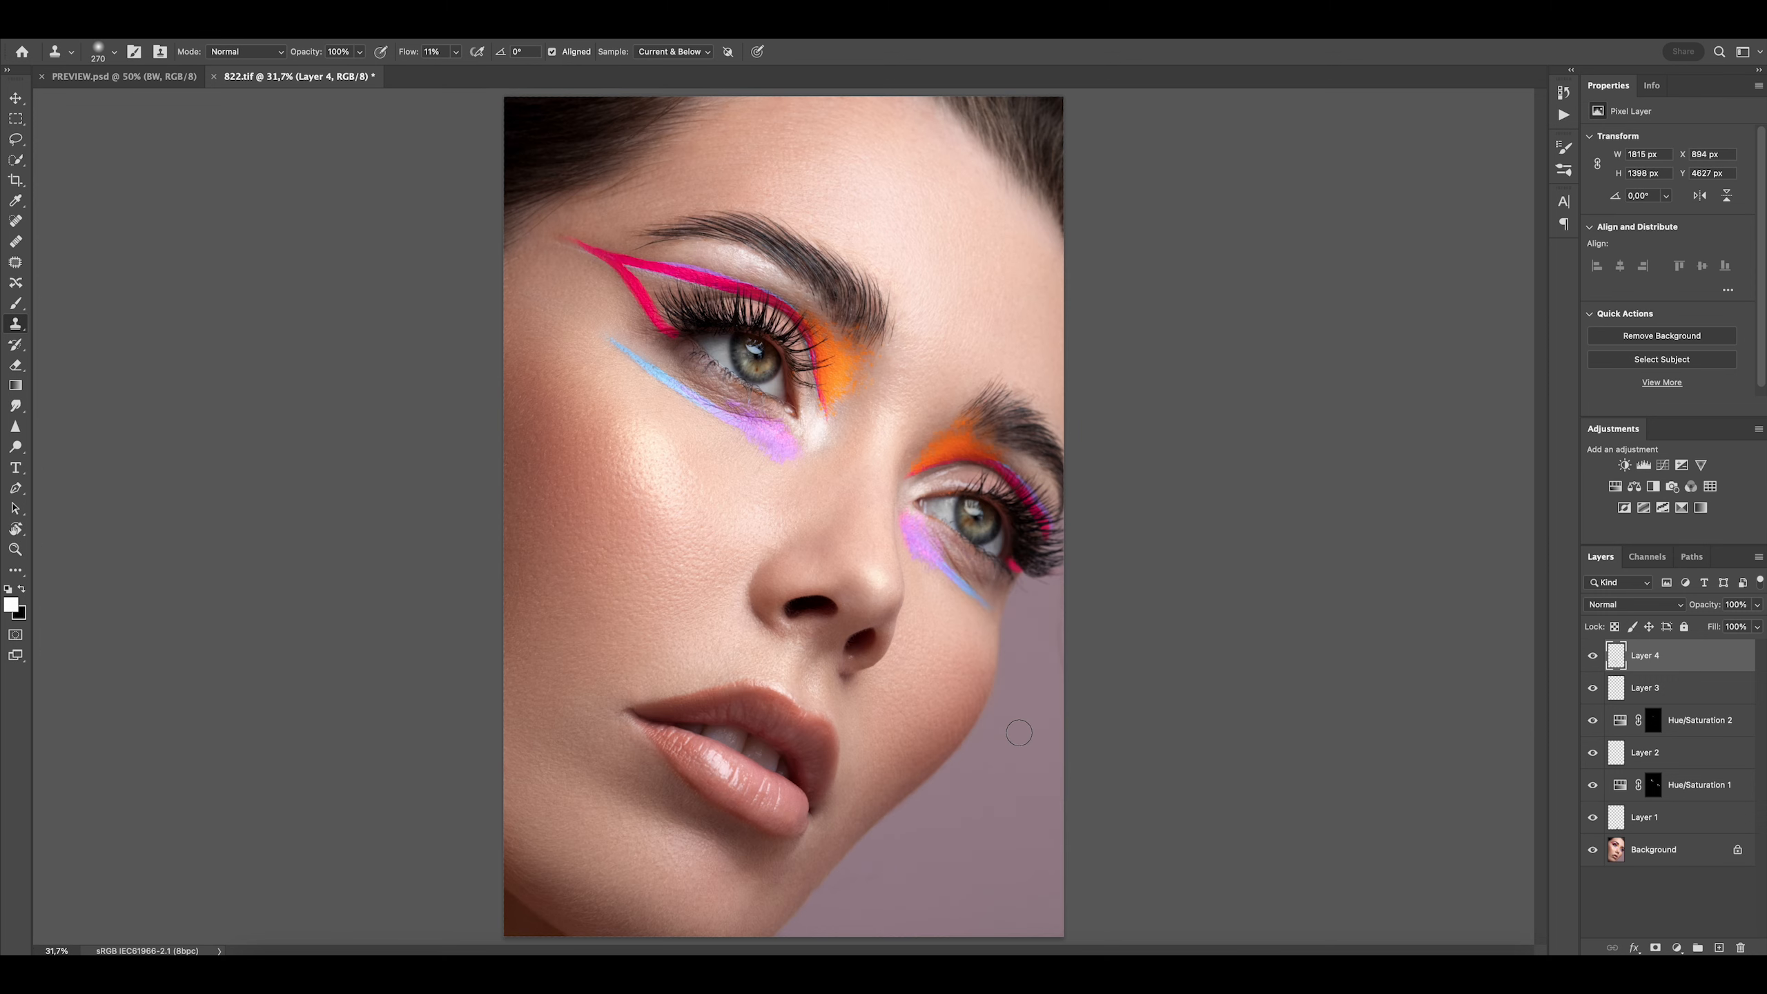
Stamp all visible layers onto a new layer and open the profile browser in the Camera Raw filter
key(super+alt+shift+e)
key(super+shift+a)
click(1701, 239)
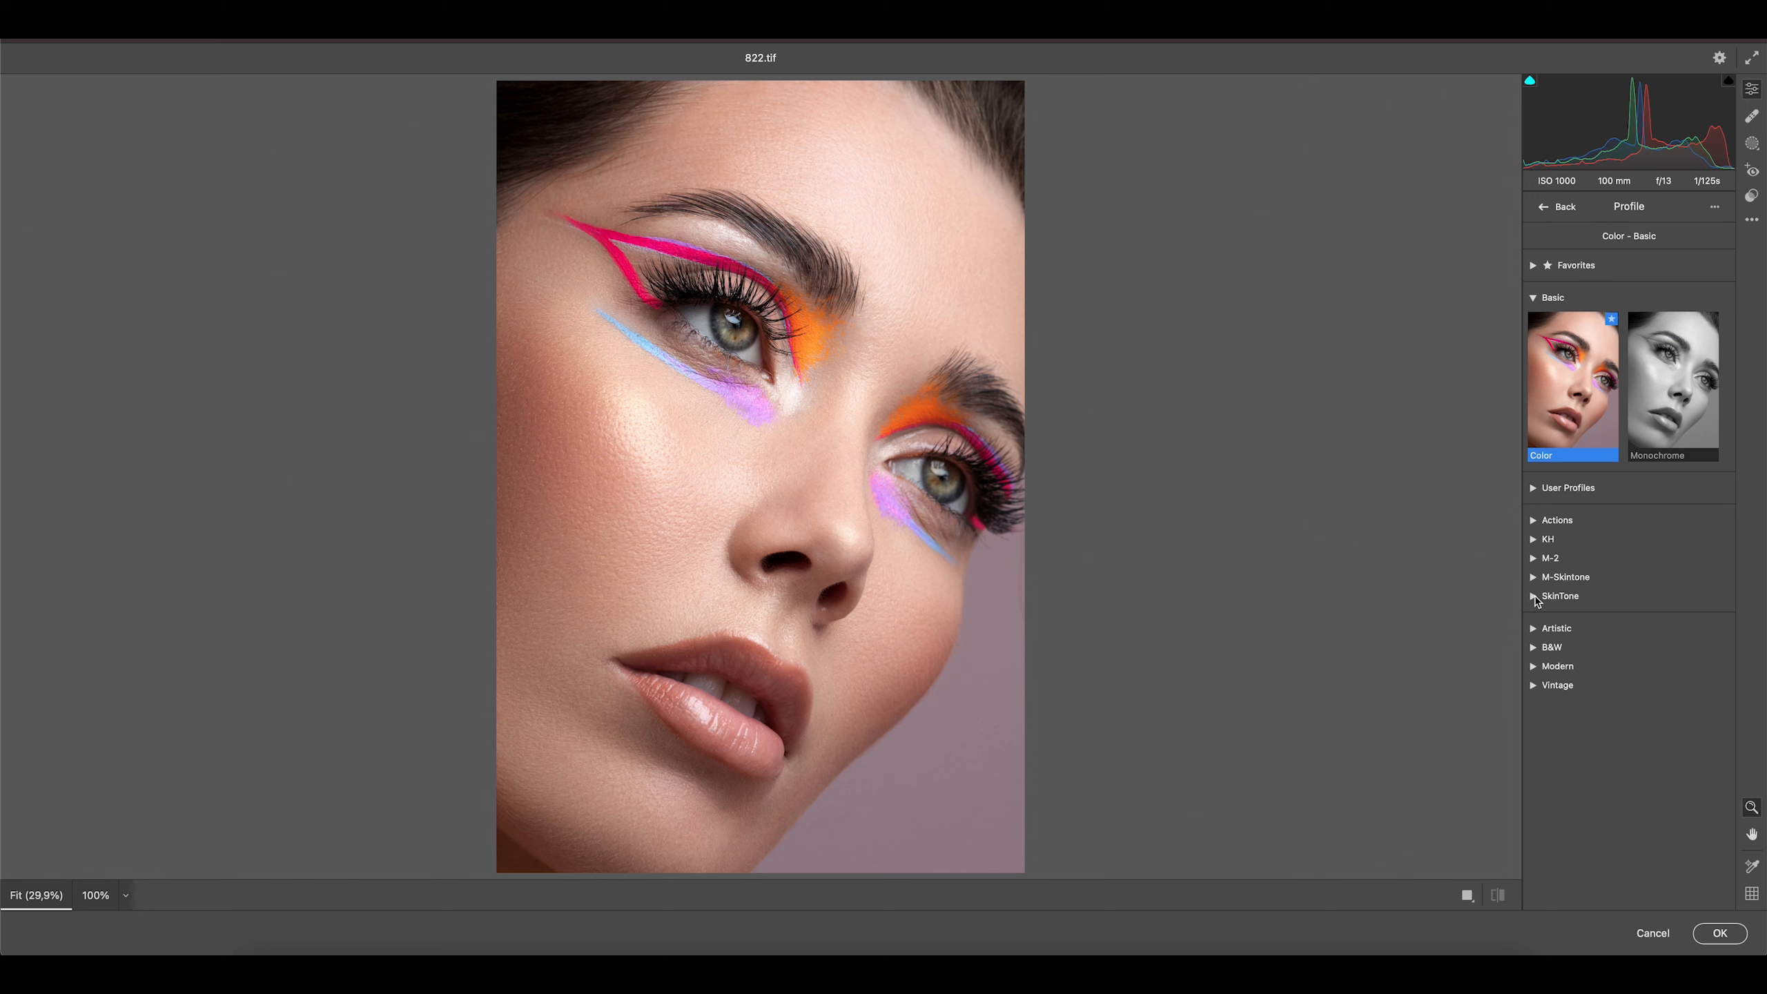
Preview the SkinTone profiles on the portrait and apply SkinTone profile 5
click(1552, 298)
scroll(1621, 660, down, 3)
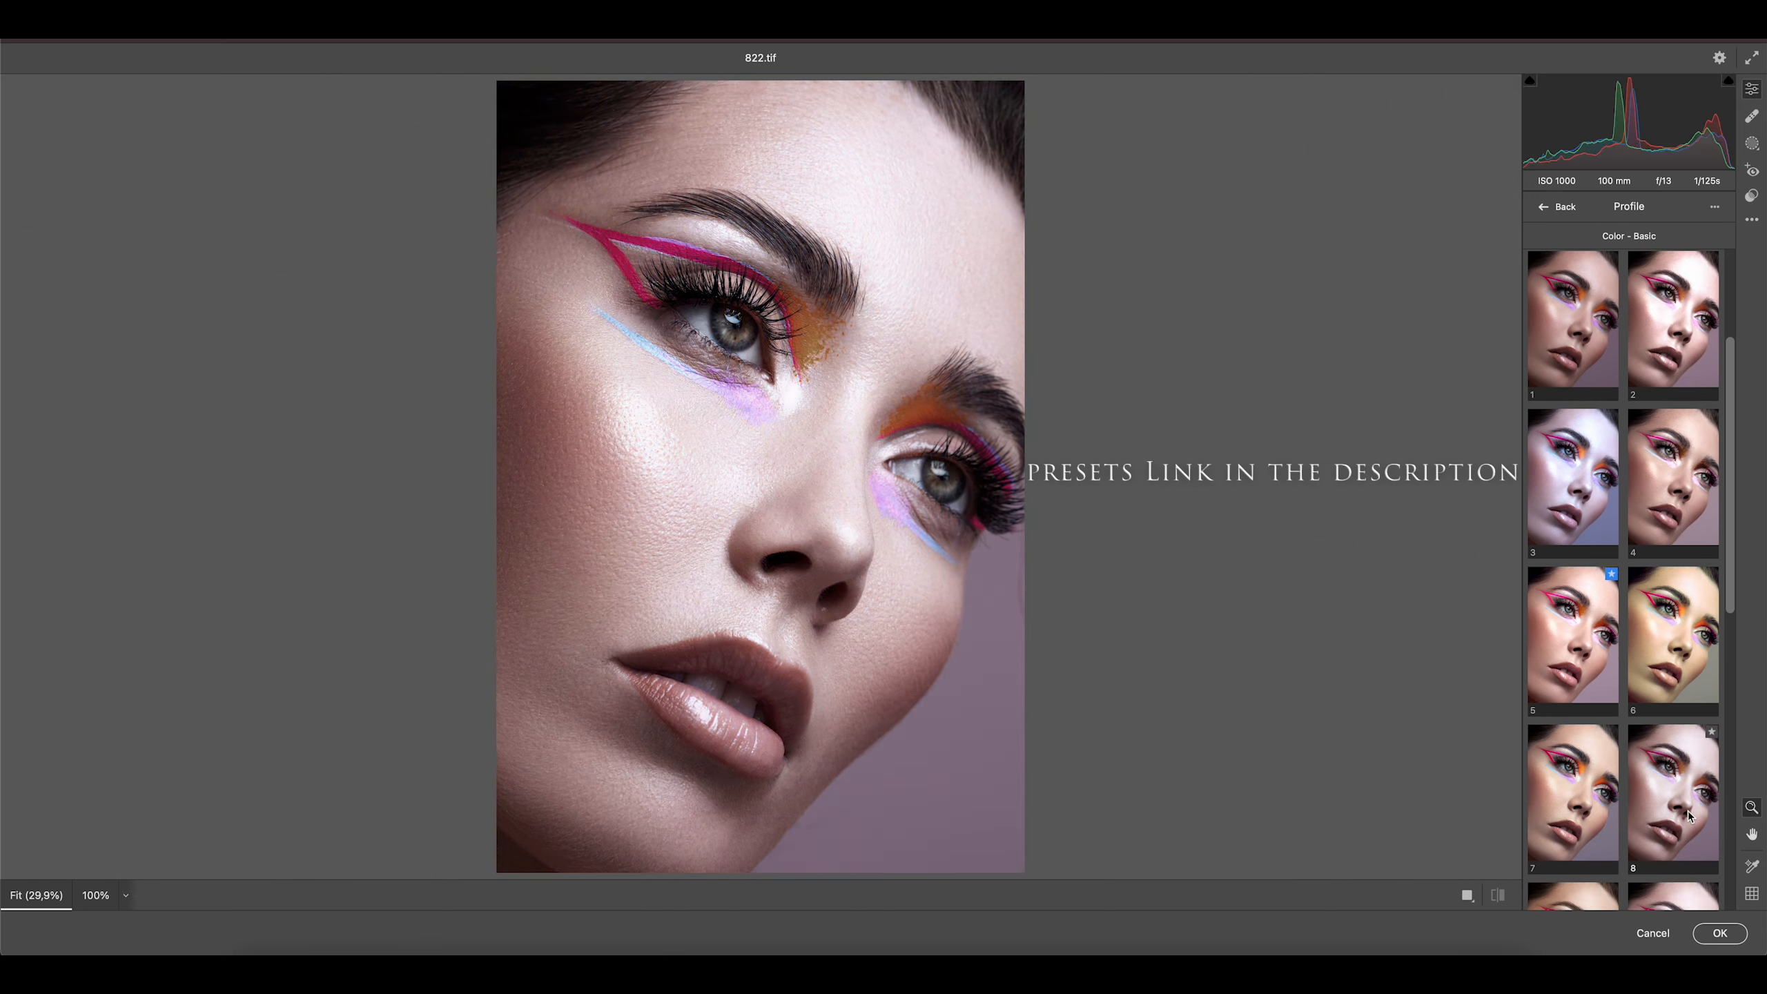
scroll(1565, 809, down, 2)
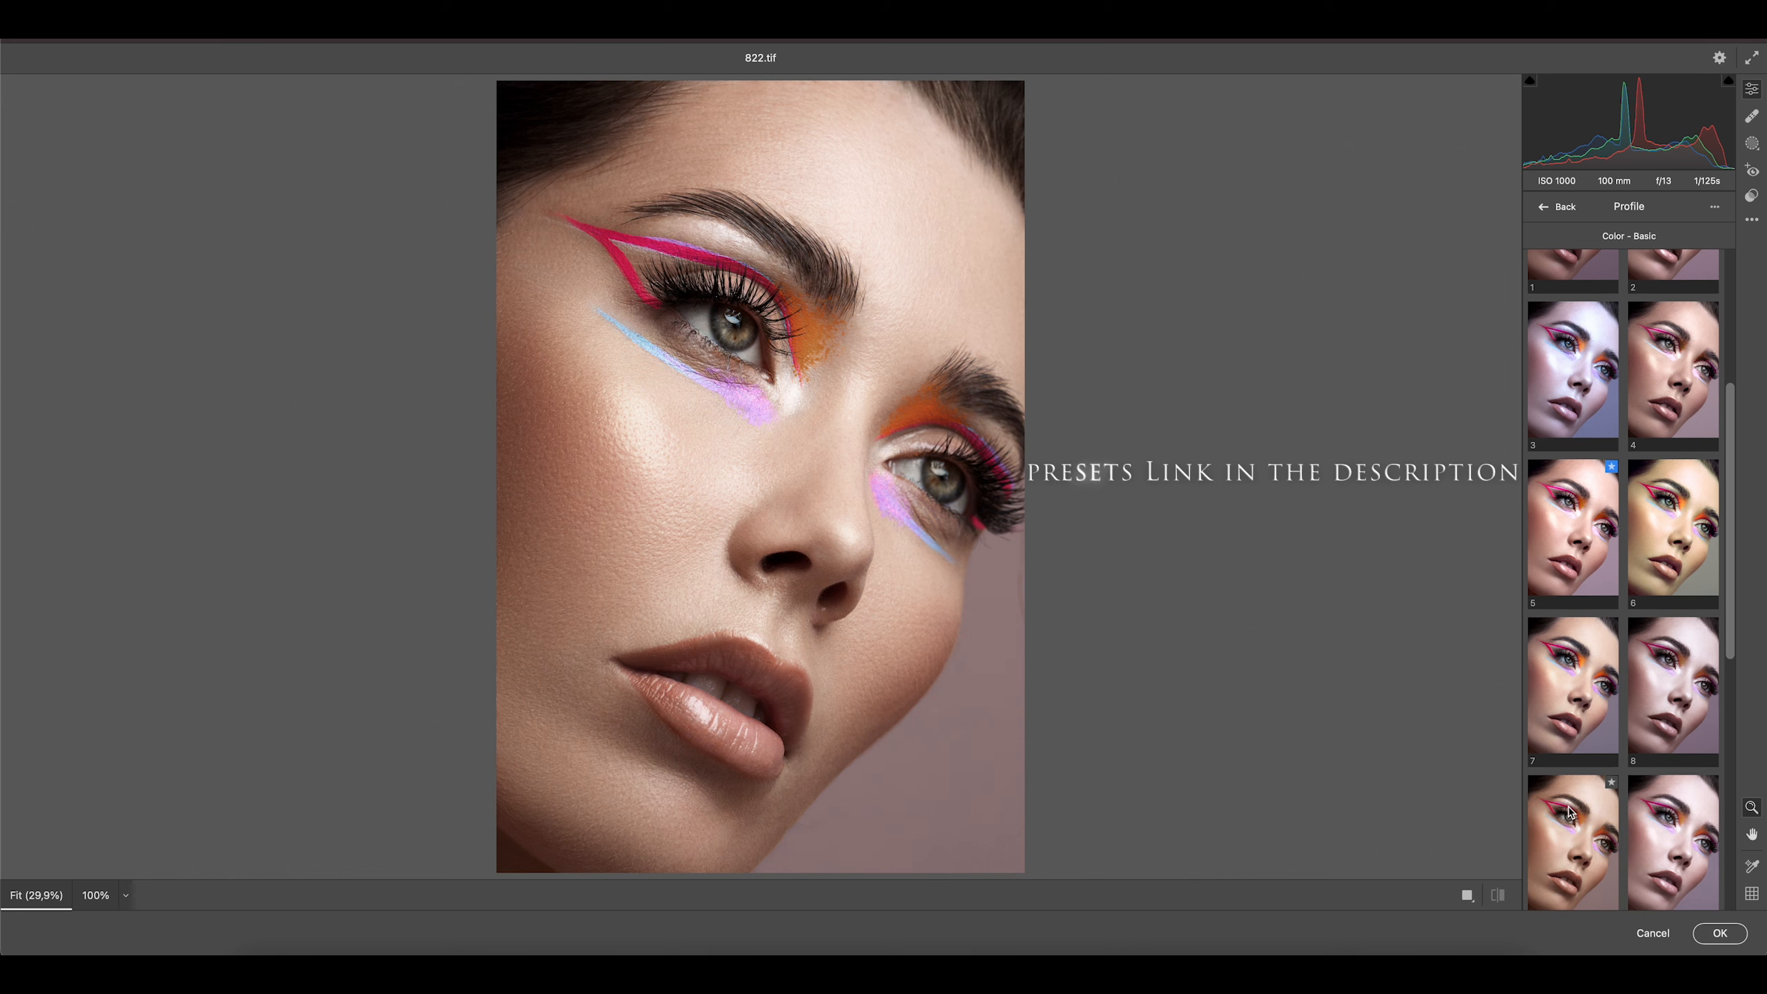
scroll(1645, 813, down, 5)
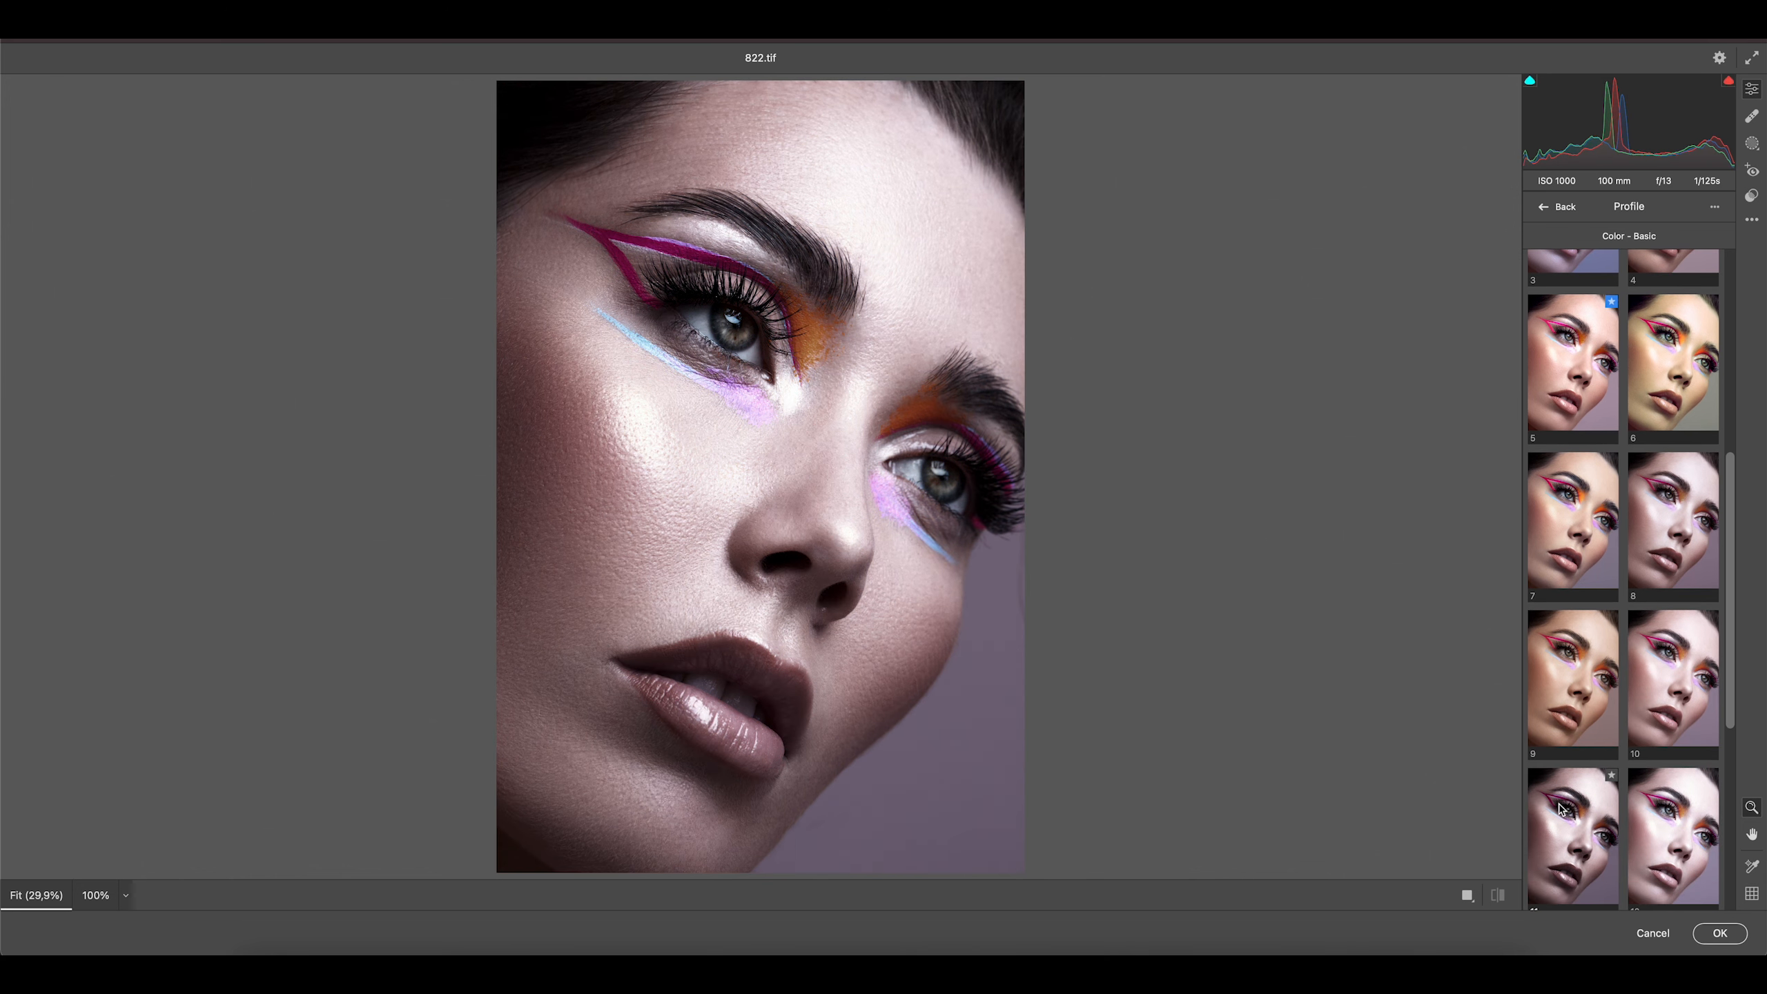
scroll(1656, 782, down, 2)
scroll(1620, 696, up, 6)
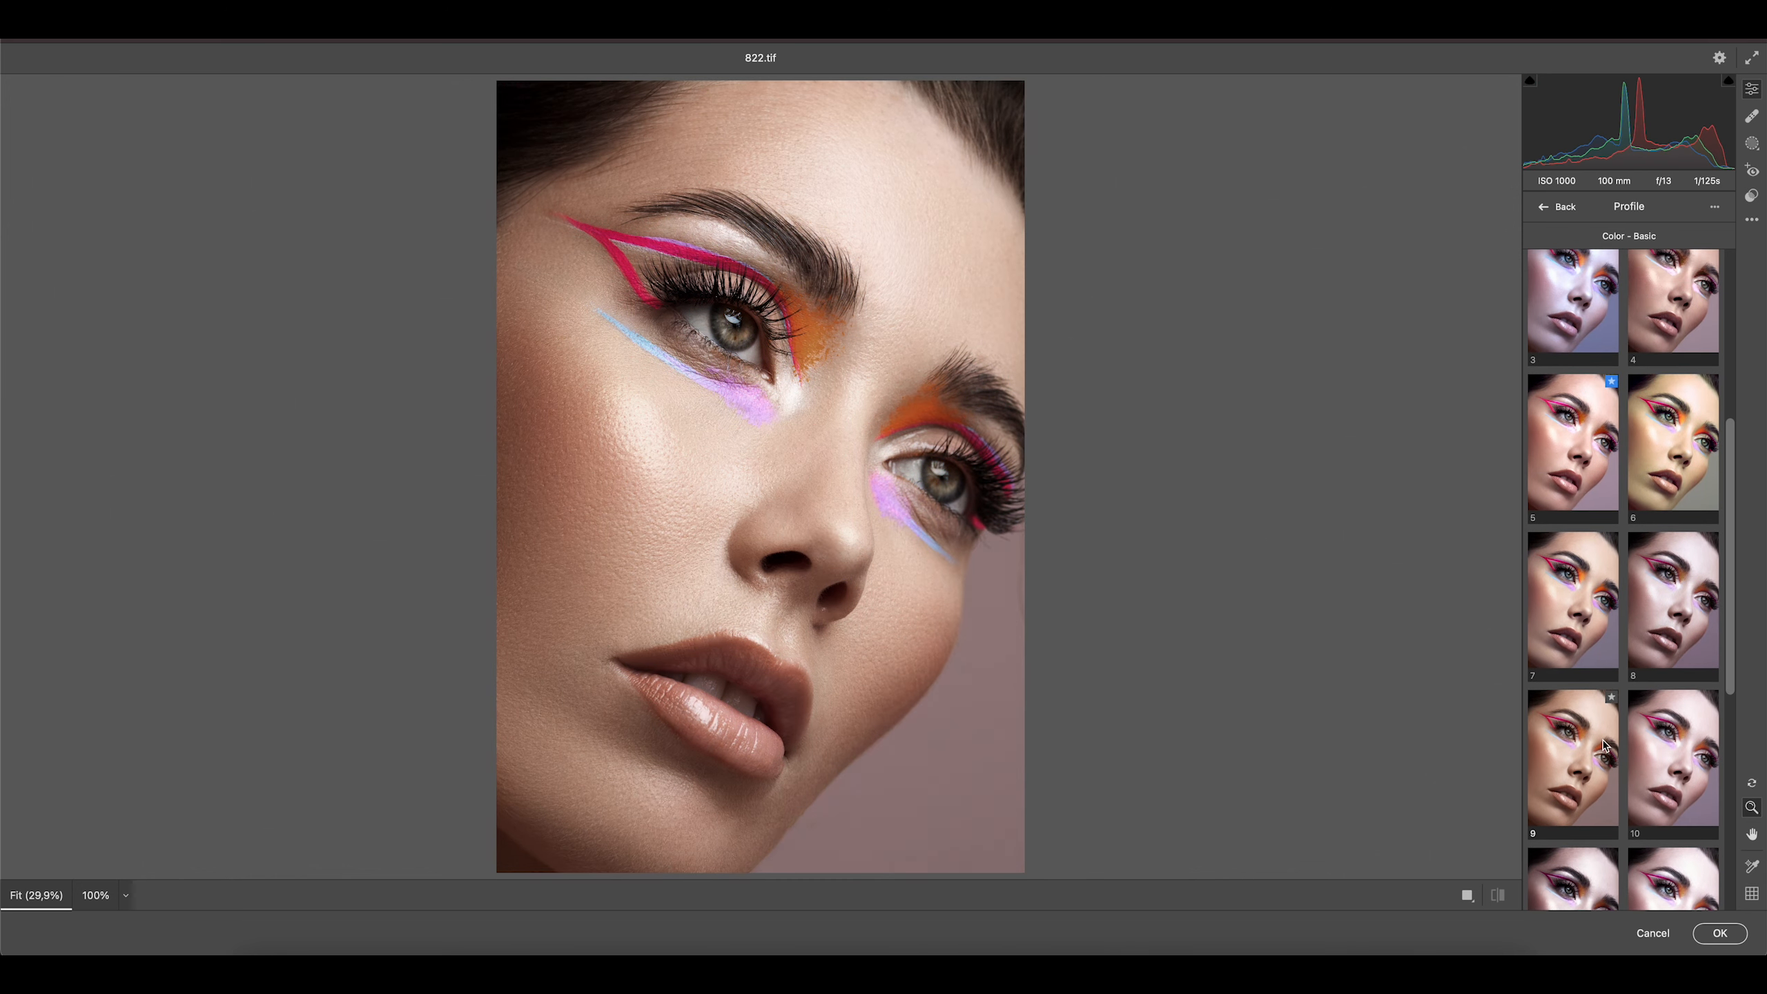
click(1563, 472)
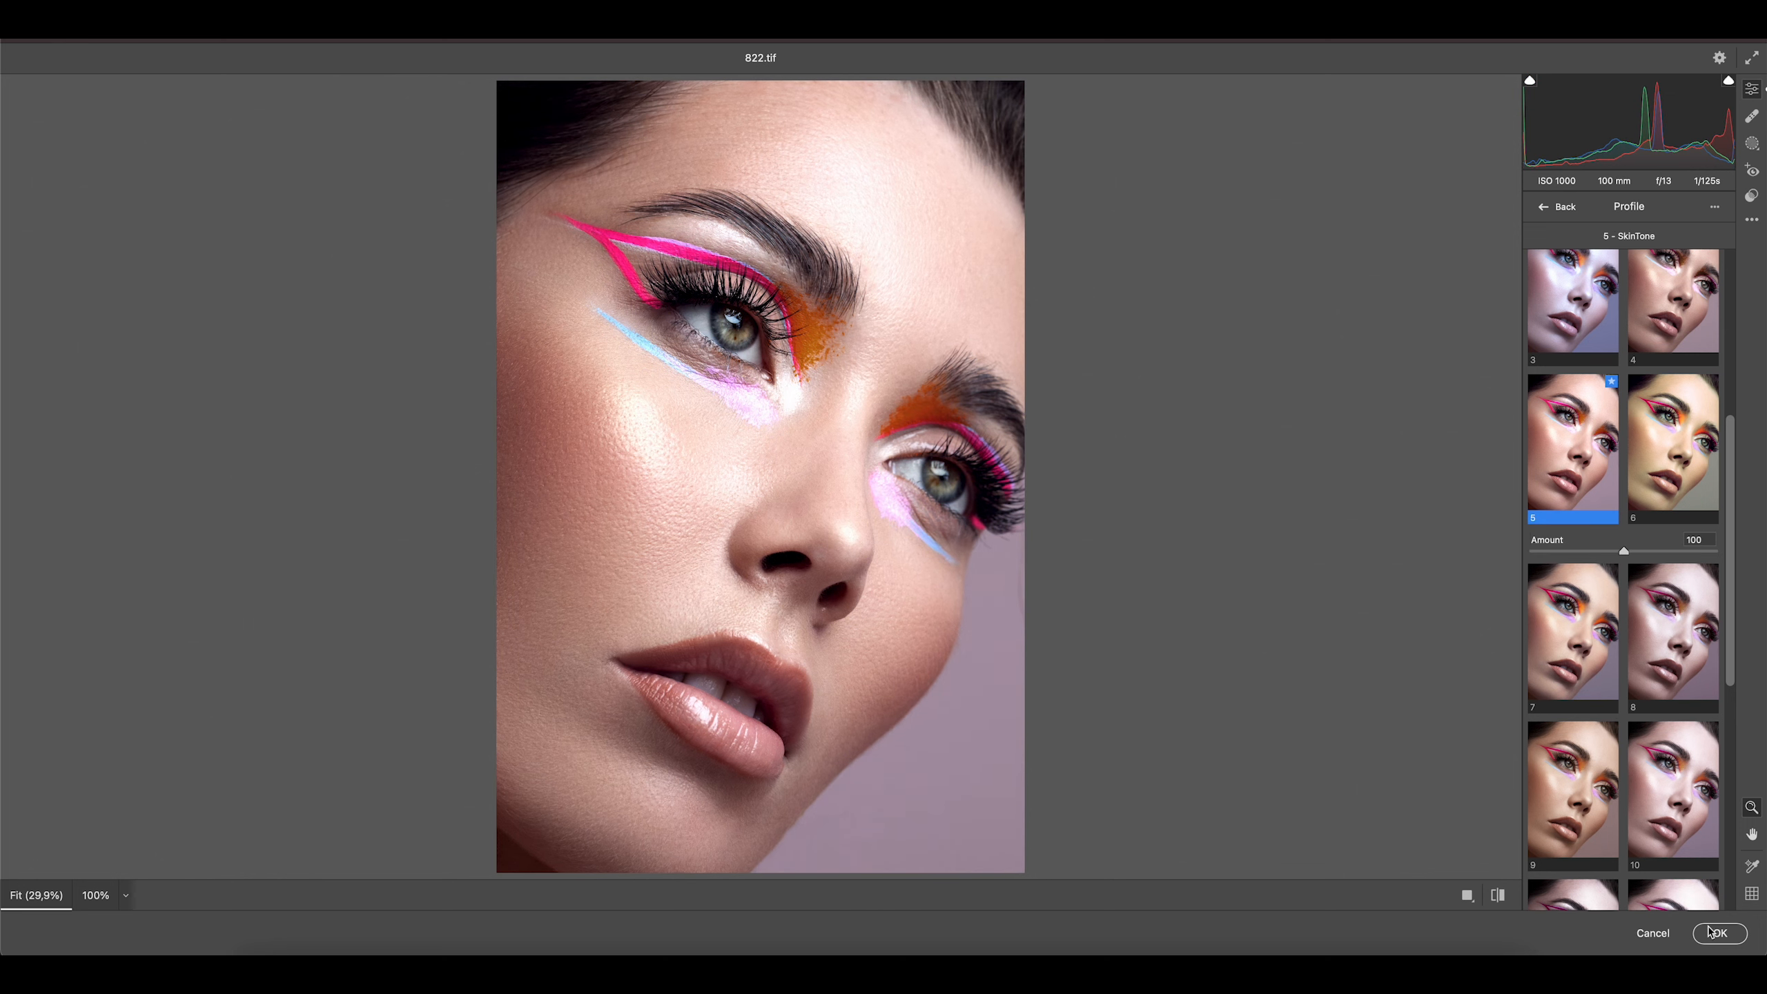
click(1719, 933)
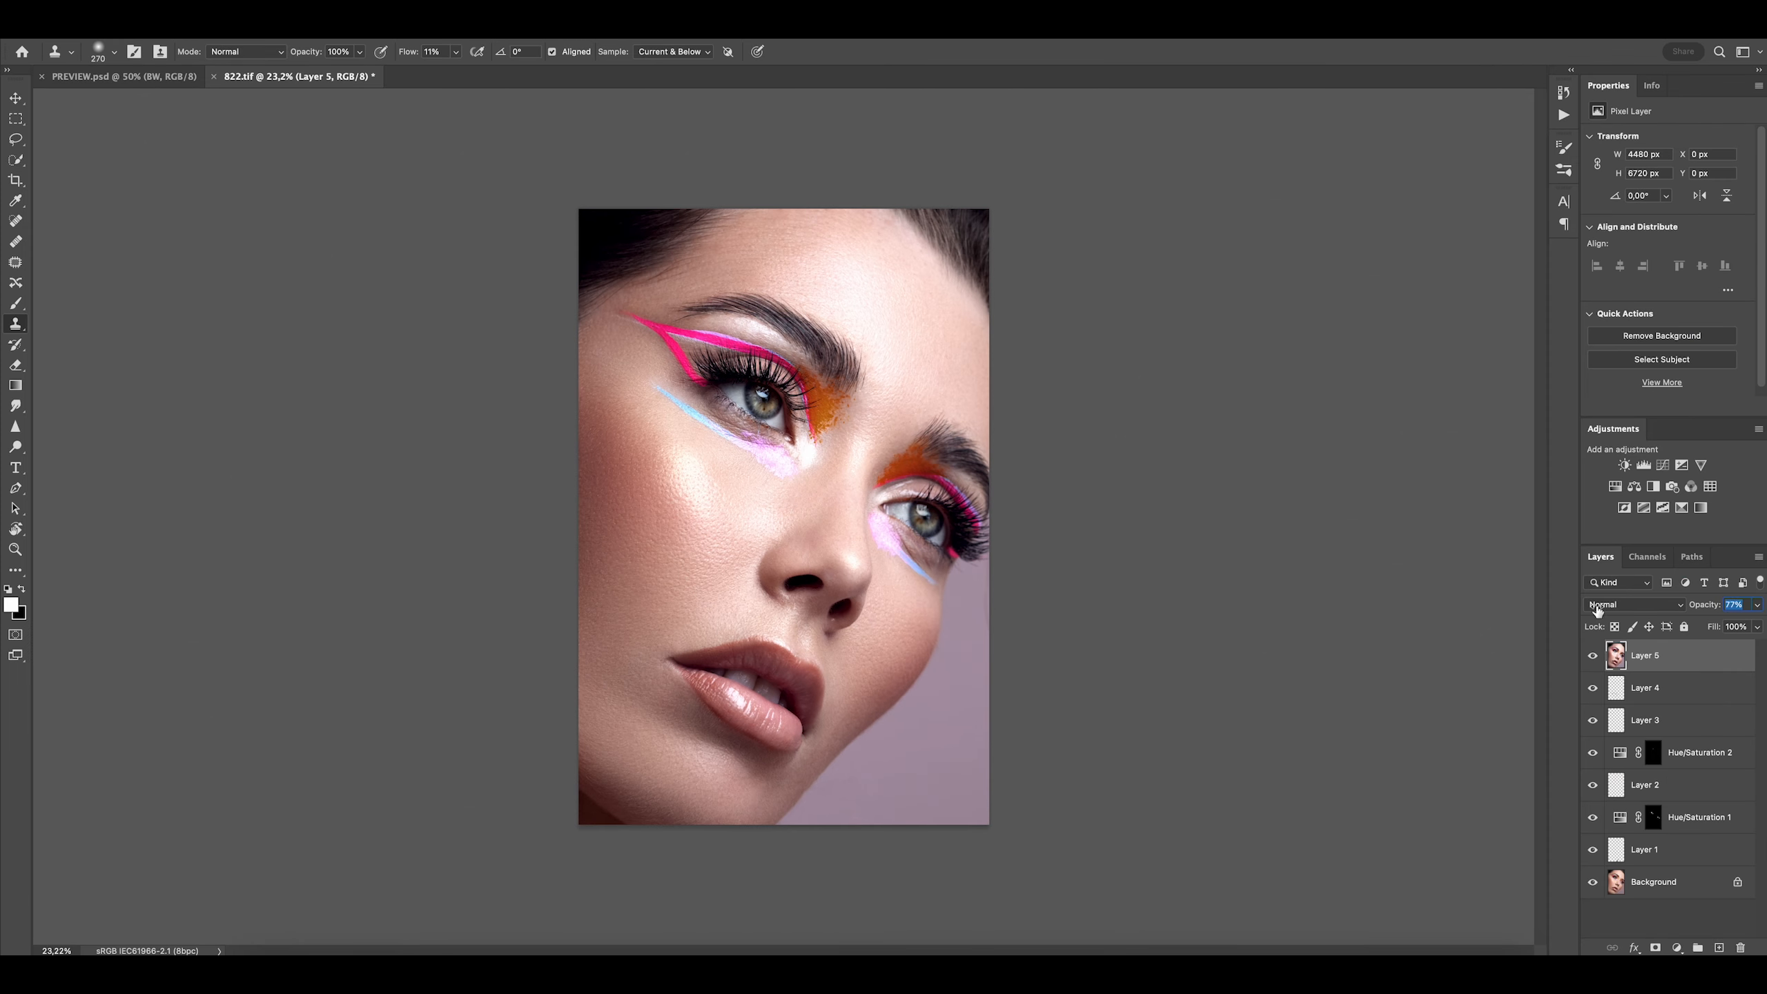
Reduce the opacity of the profile-graded layer to 40% and add a layer mask to it
mouse_move(1597, 610)
mouse_down()
mouse_move(947, 611)
mouse_move(973, 605)
mouse_up()
click(1655, 947)
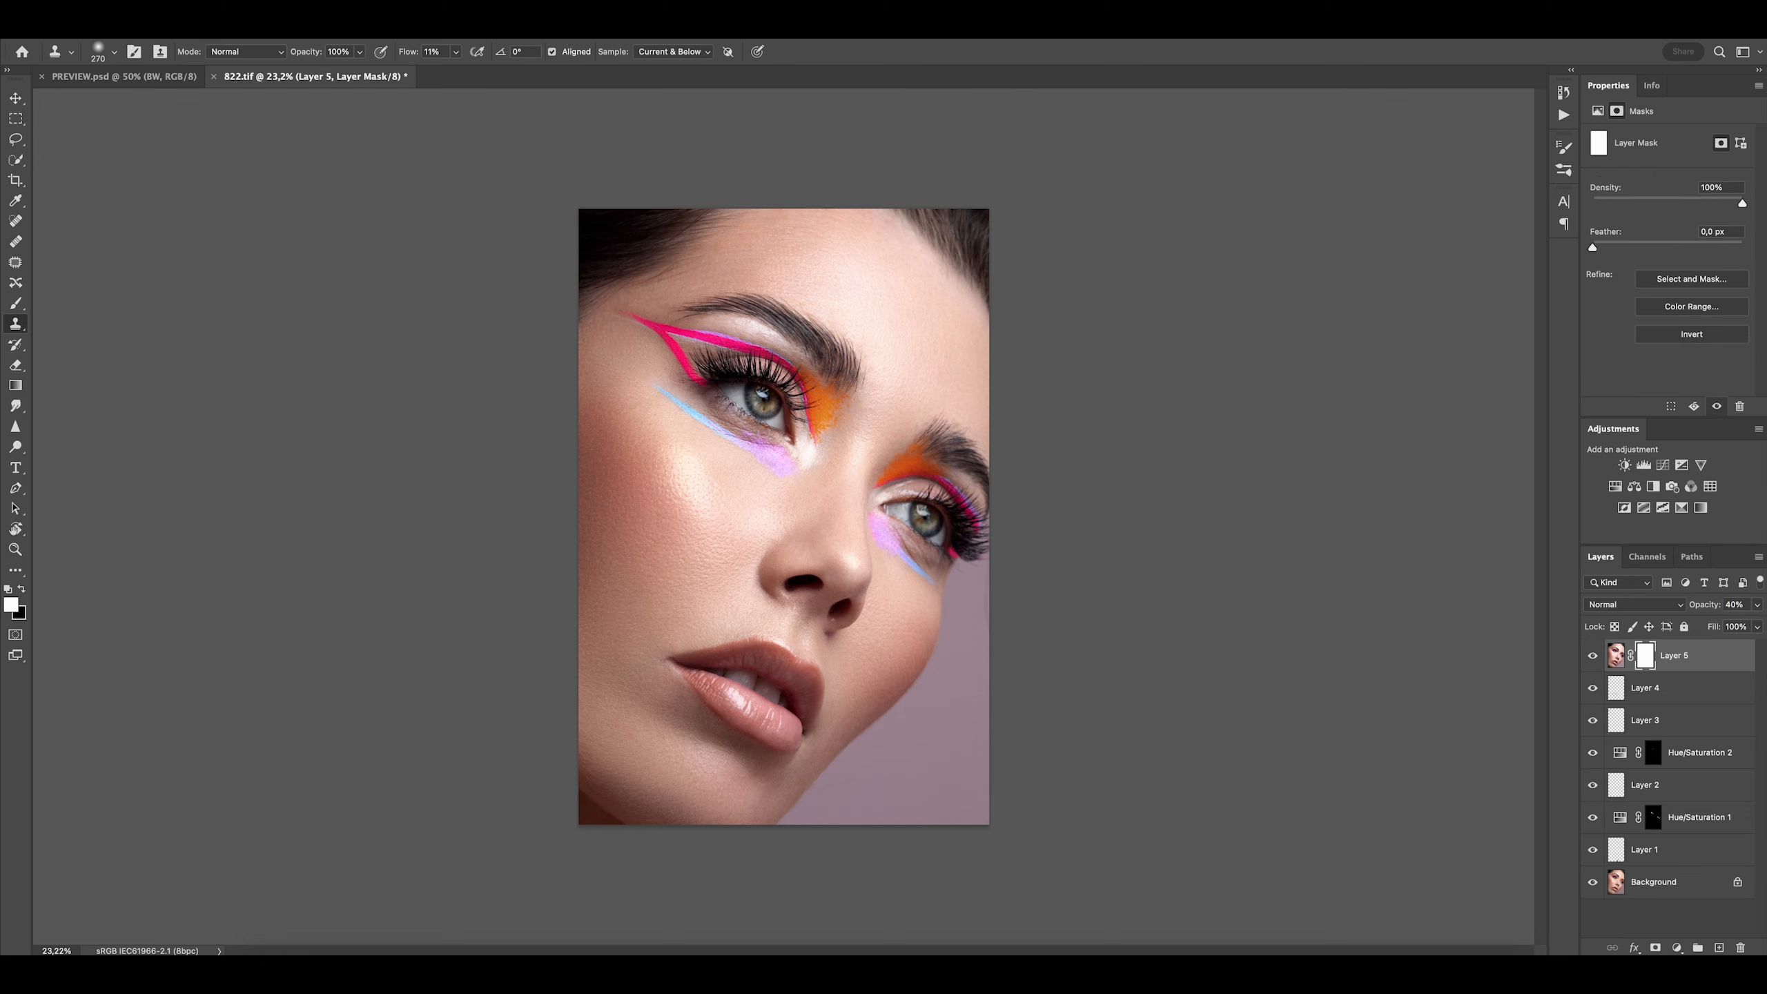
Paint black at 40% flow on the graded layer's mask to restore the original eye makeup colors, comparing the layer on and off
key(b)
key(x)
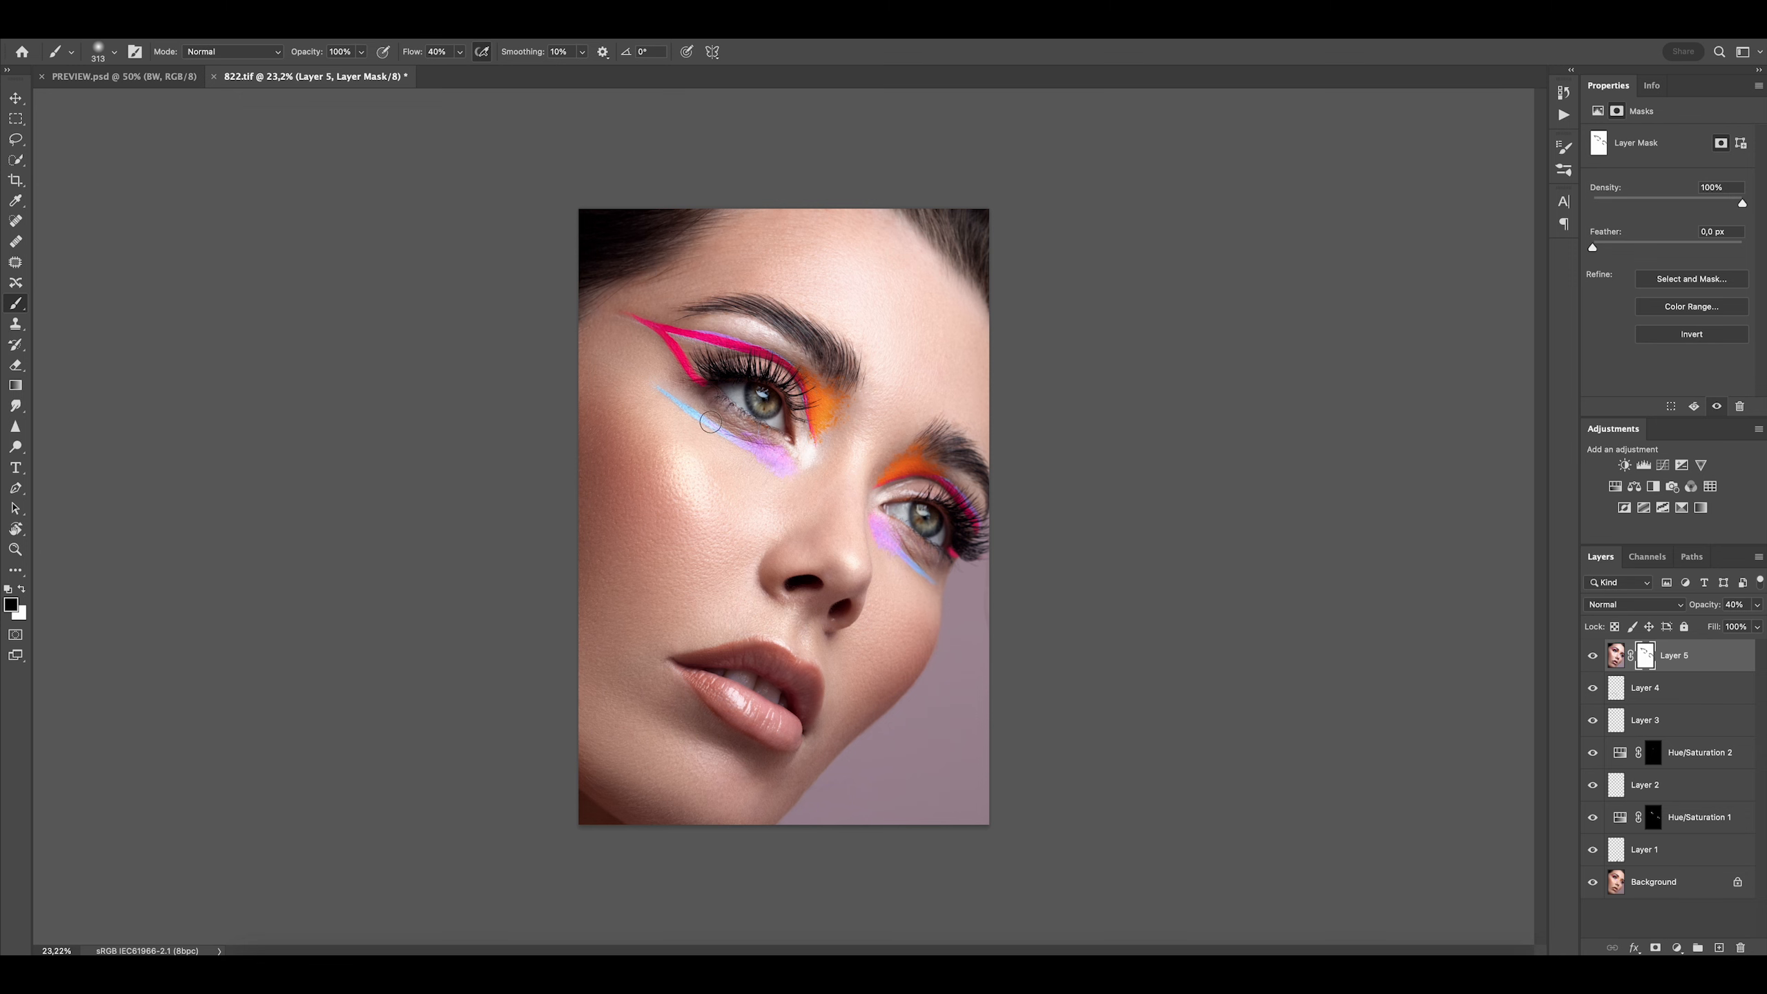
click(1592, 657)
click(1592, 657)
drag(812, 413, 821, 415)
mouse_move(793, 463)
mouse_down()
mouse_move(884, 485)
mouse_move(779, 483)
mouse_up()
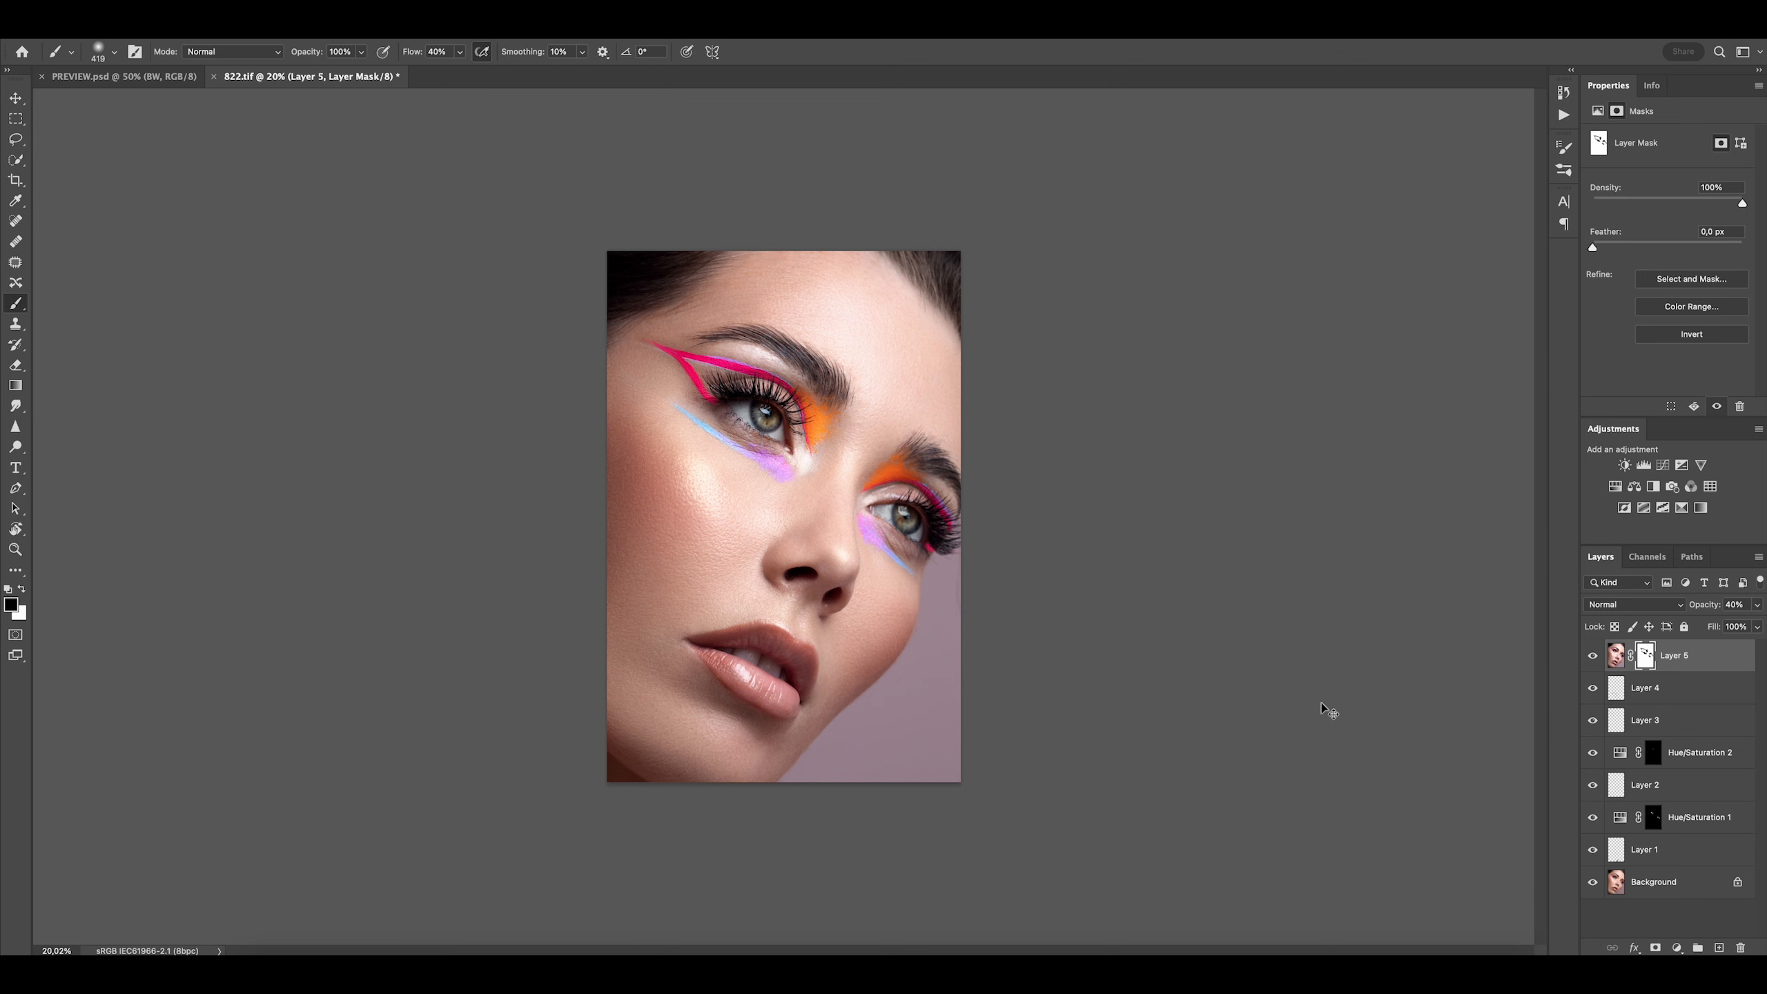
Compare the retouched portrait with the original by toggling the original's layer, in color and under the BW group
scroll(1324, 709, up, 3)
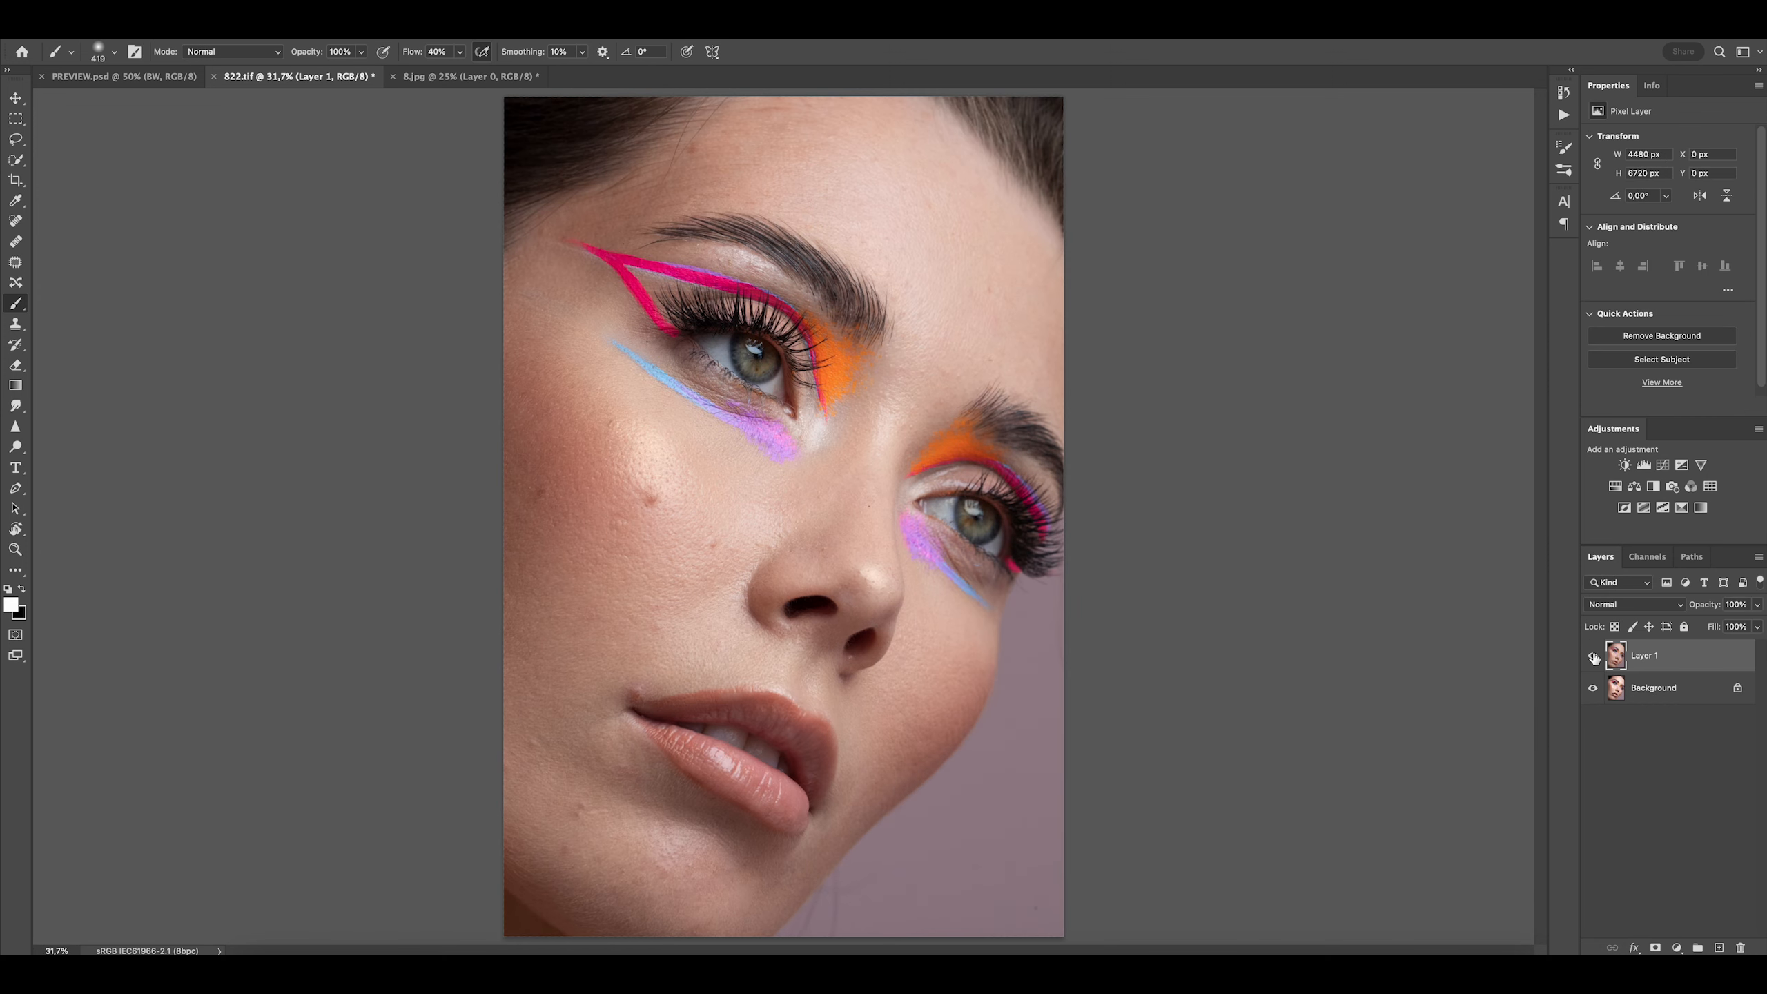
click(1593, 656)
click(1593, 656)
click(1592, 657)
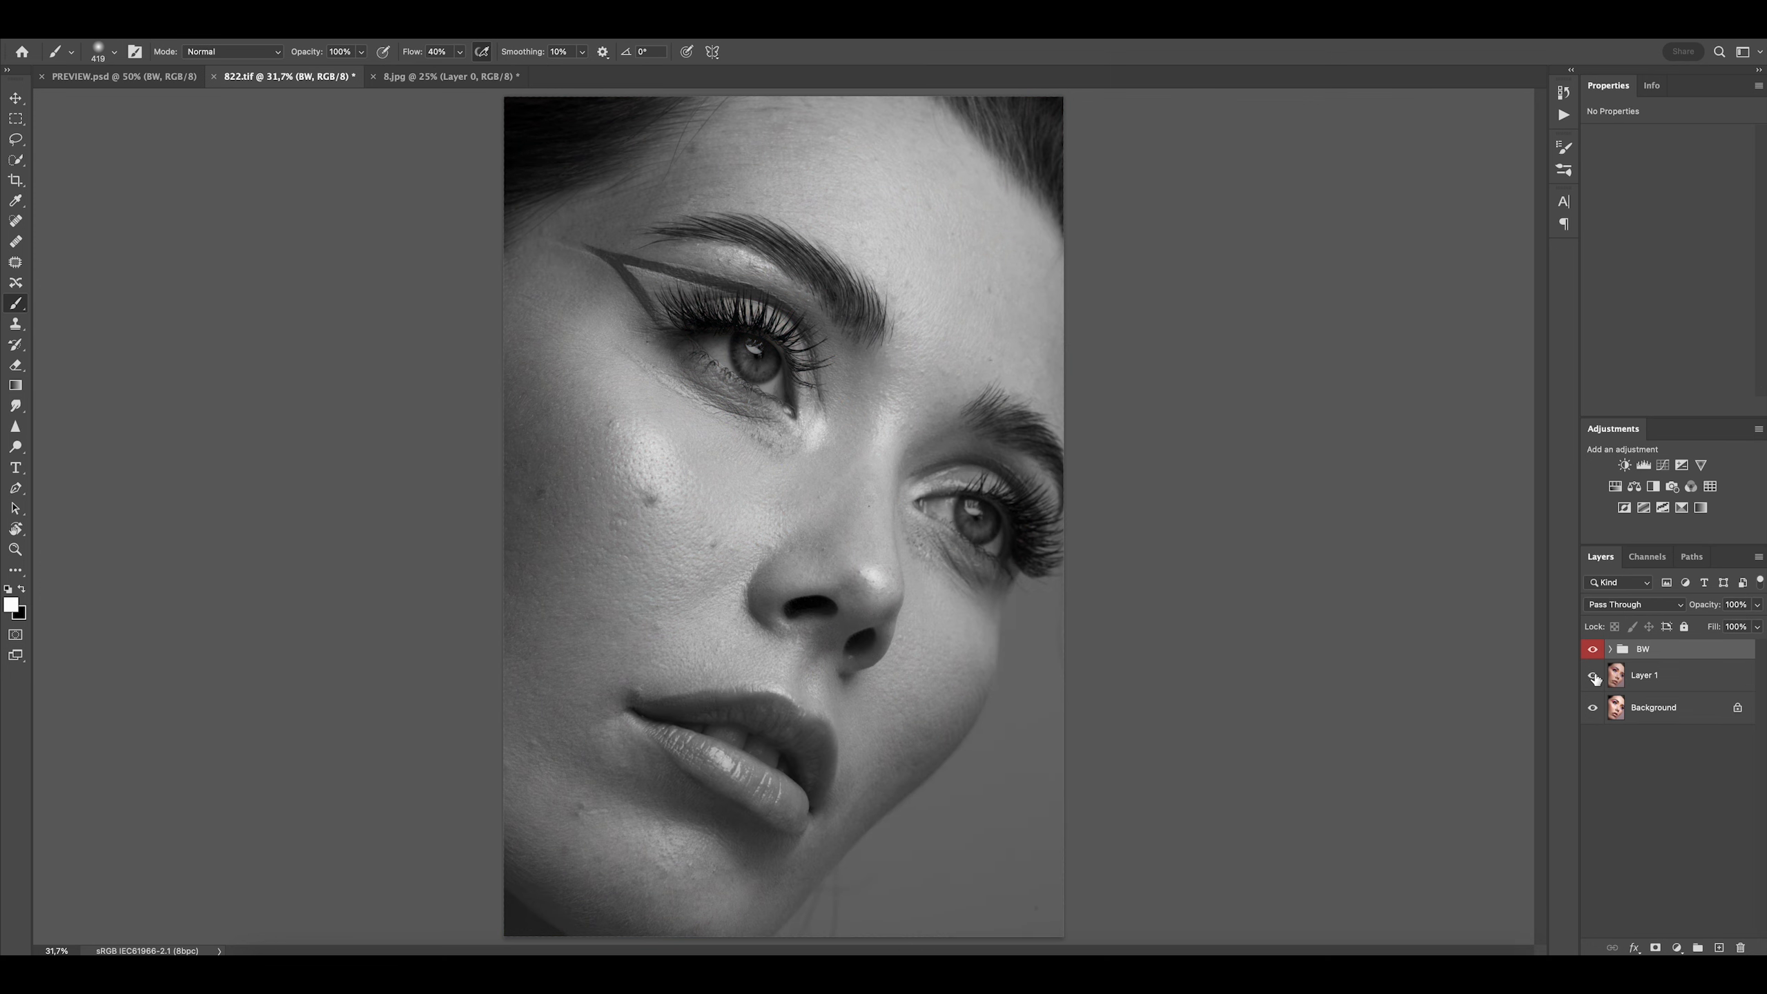
click(1593, 675)
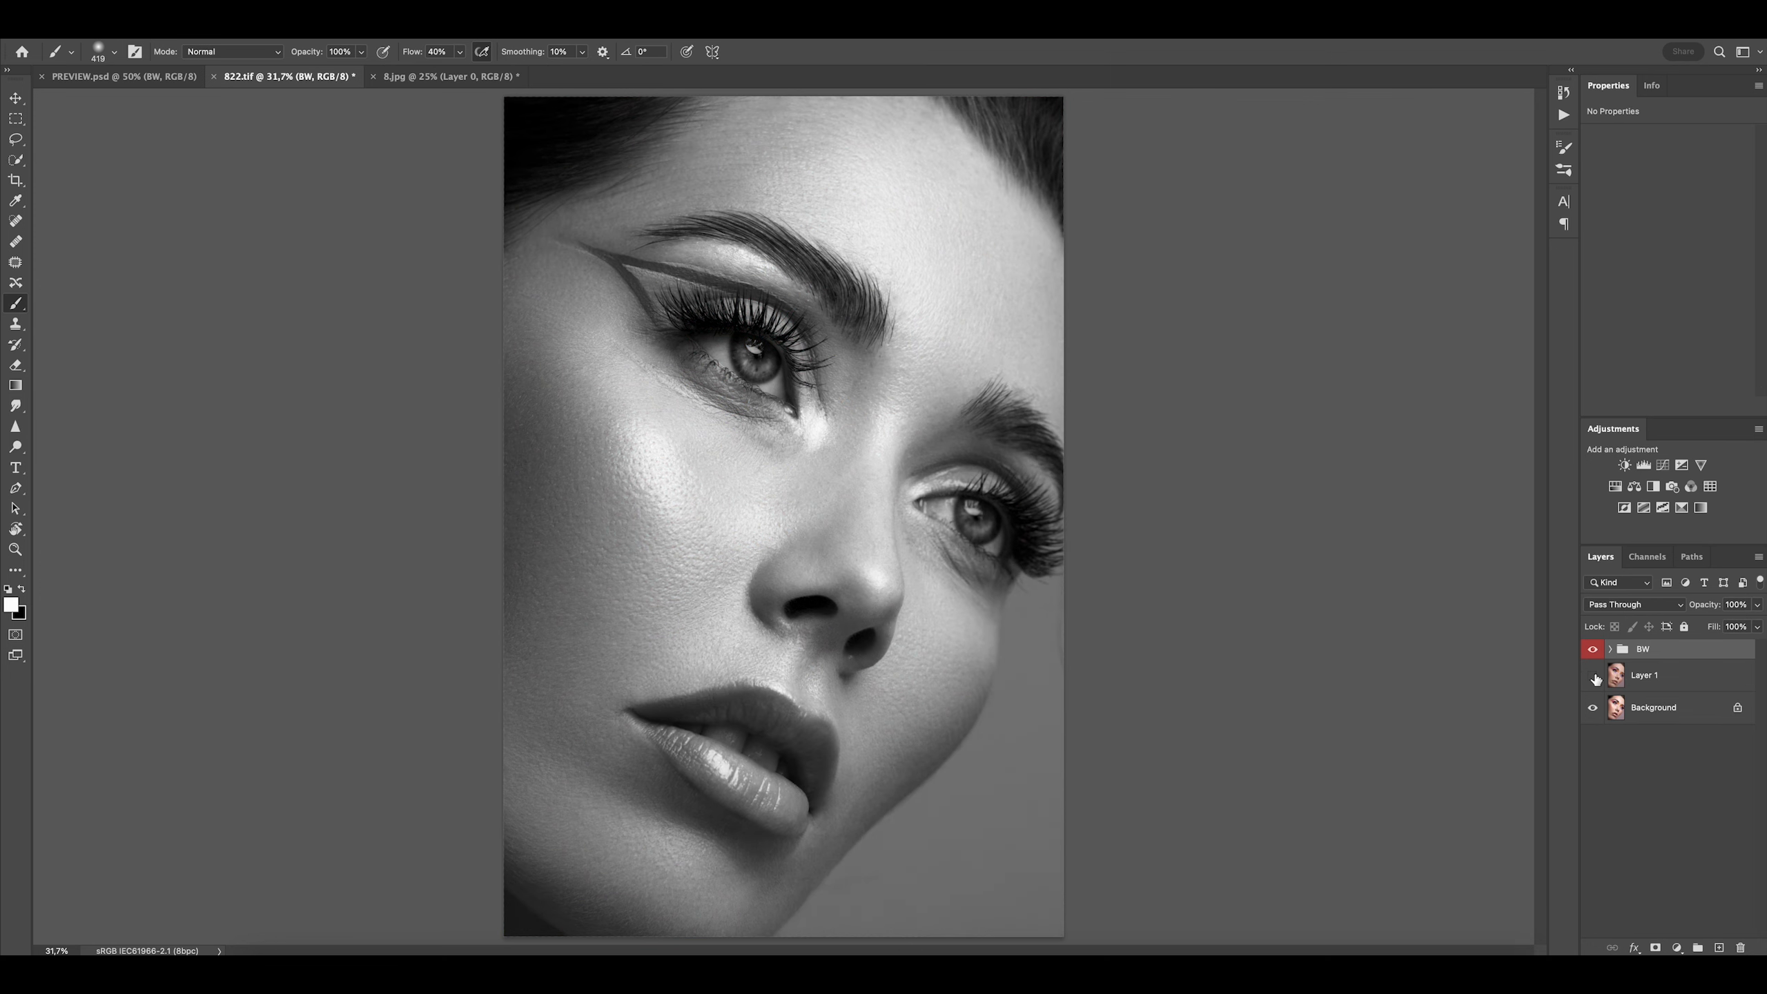